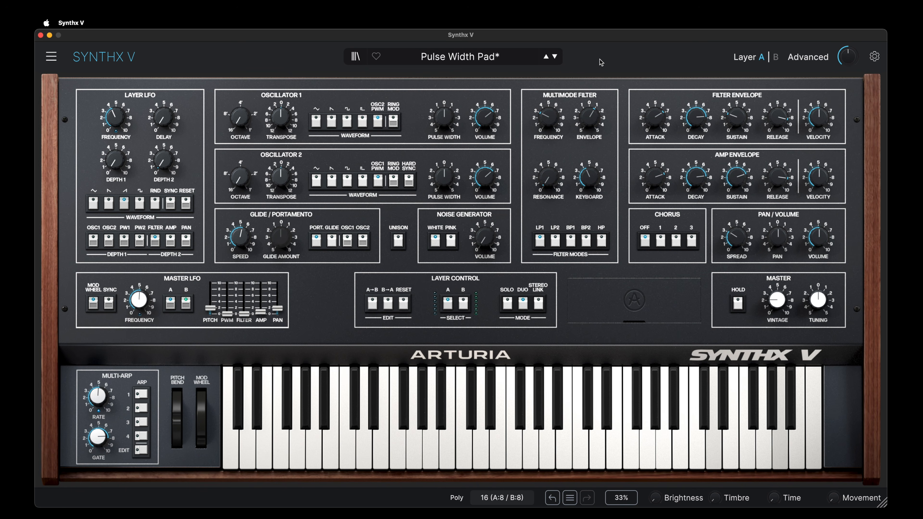
Audition successive presets from Welcome Home through Careless Memories, Dreamstate and Nova to Mobius, finishing on the Default preset.
left_click(555, 57)
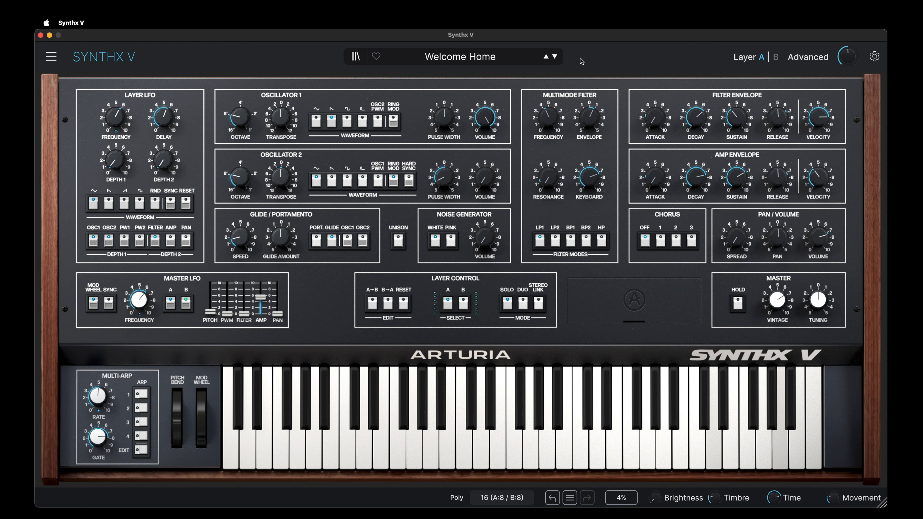
left_click(555, 56)
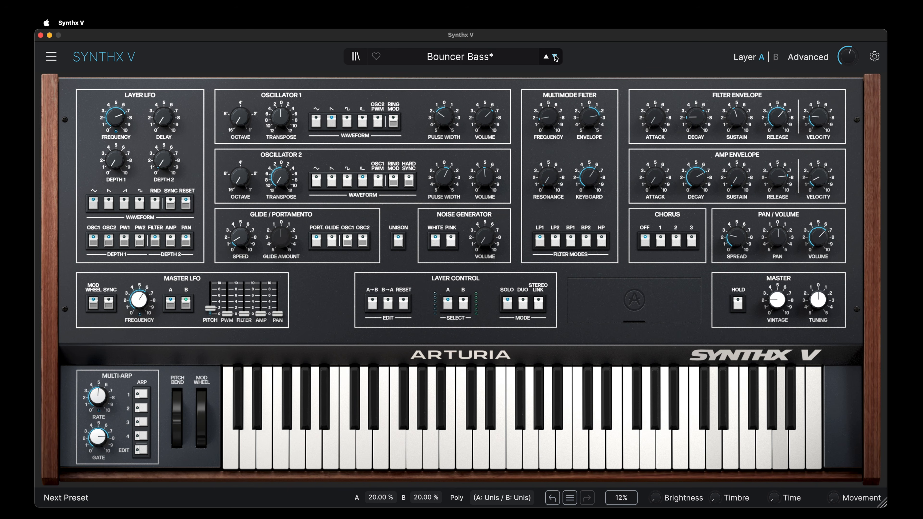
left_click(555, 57)
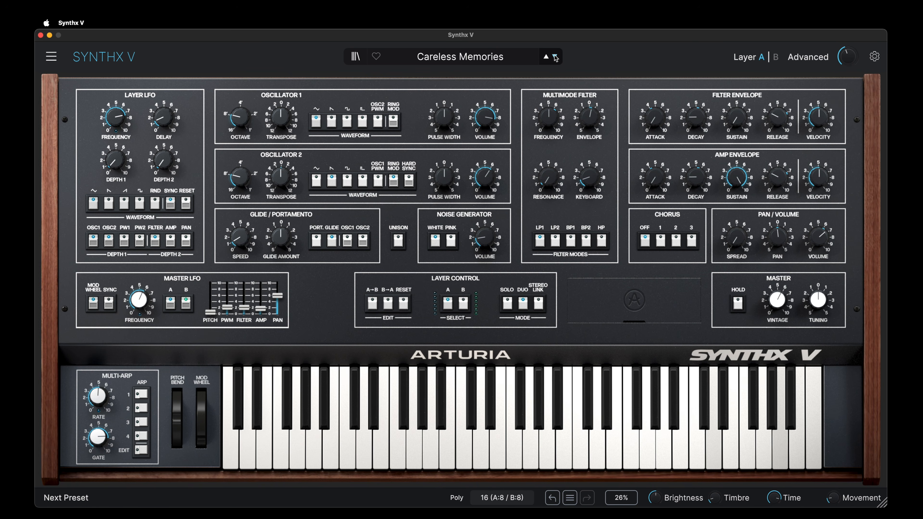
left_click(555, 57)
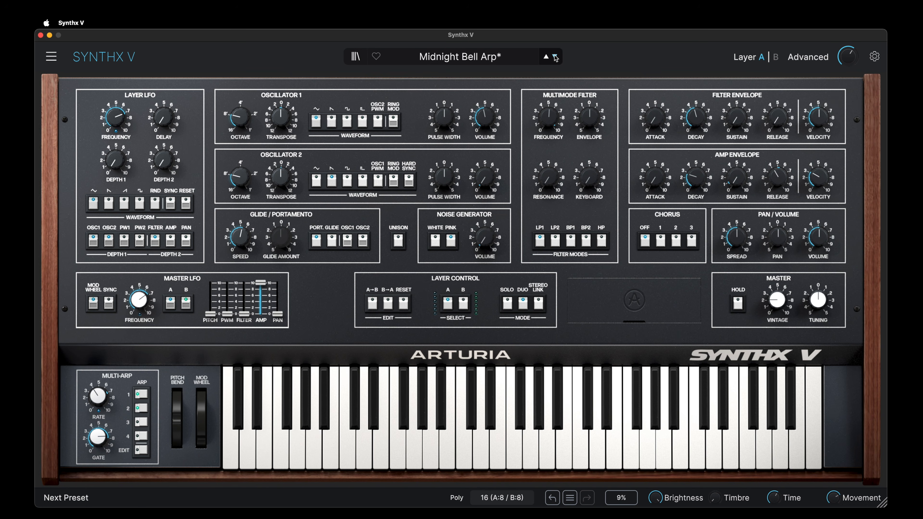
left_click(554, 57)
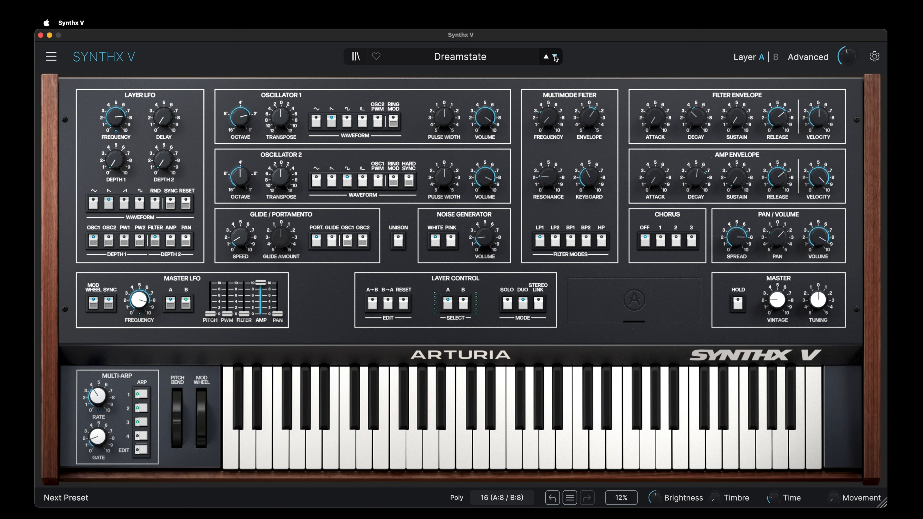
left_click(555, 57)
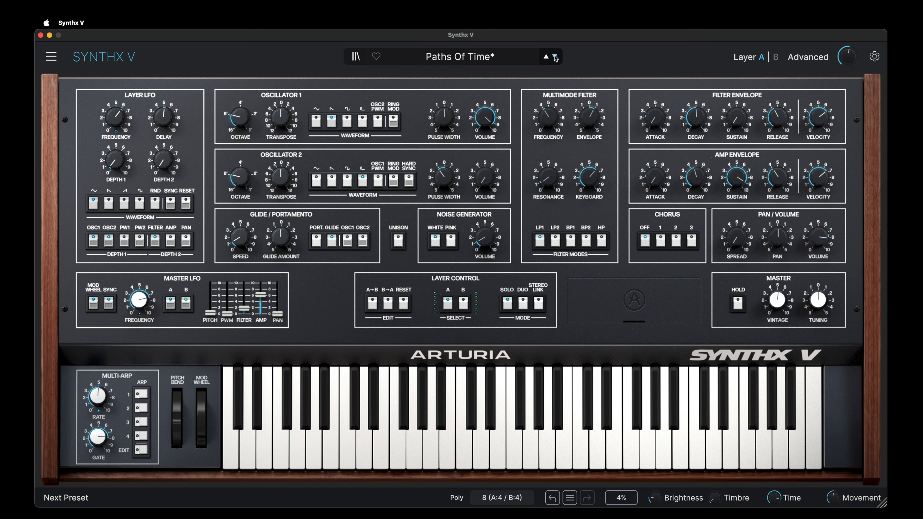
left_click(554, 57)
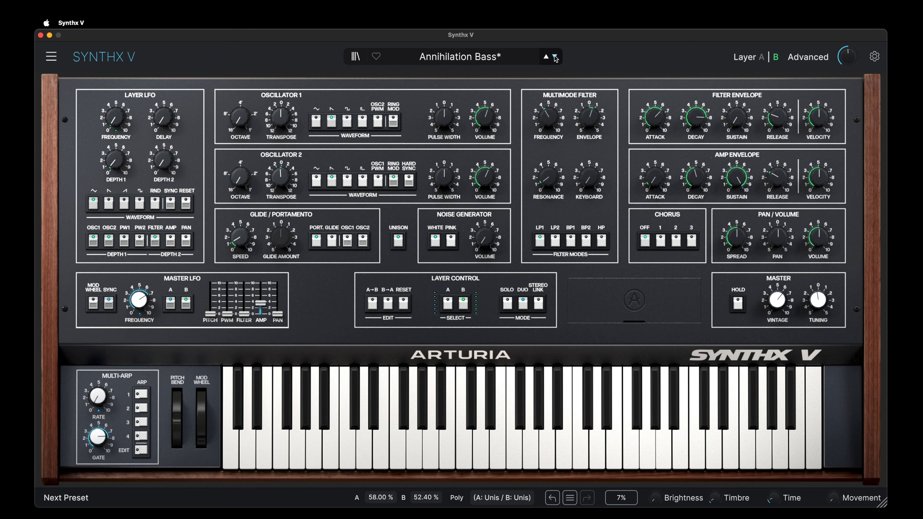
left_click(555, 57)
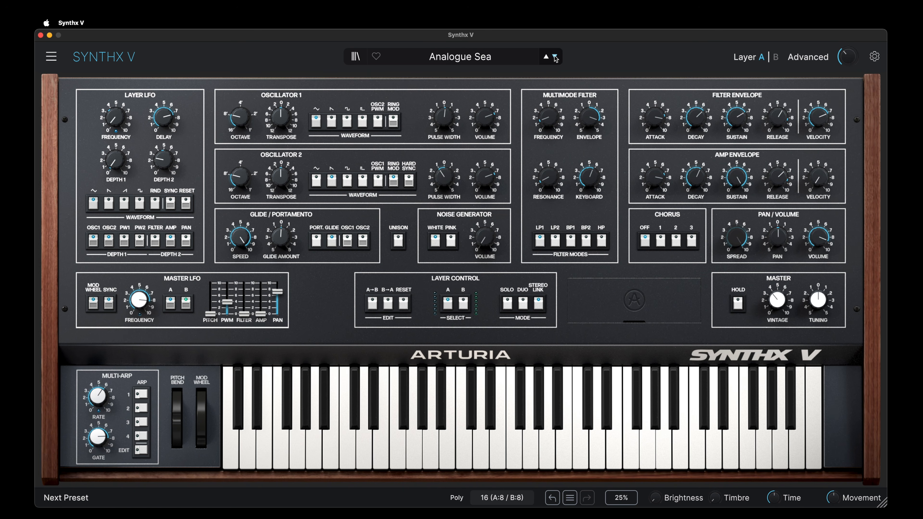
left_click(555, 57)
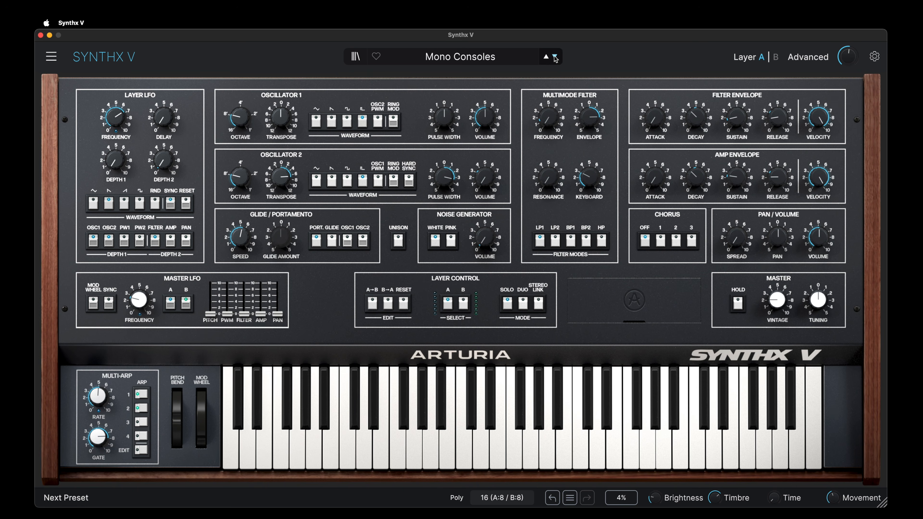
left_click(555, 57)
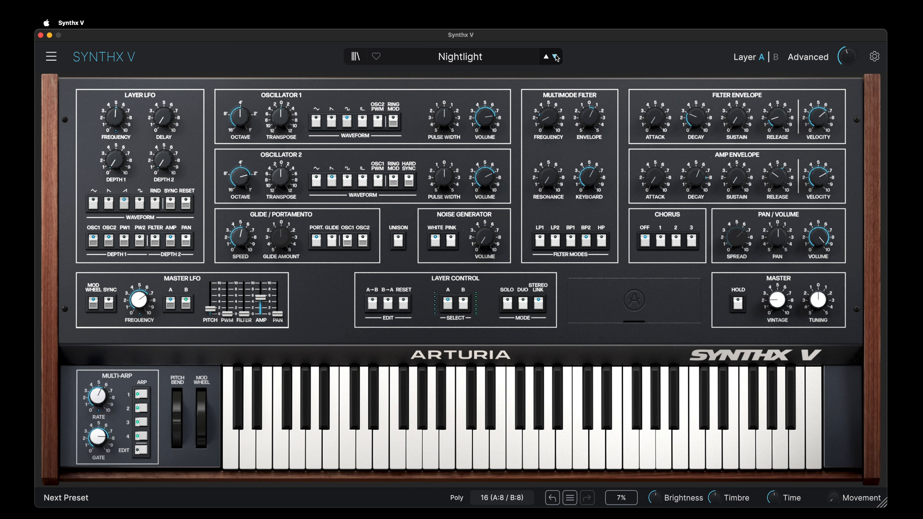
left_click(555, 57)
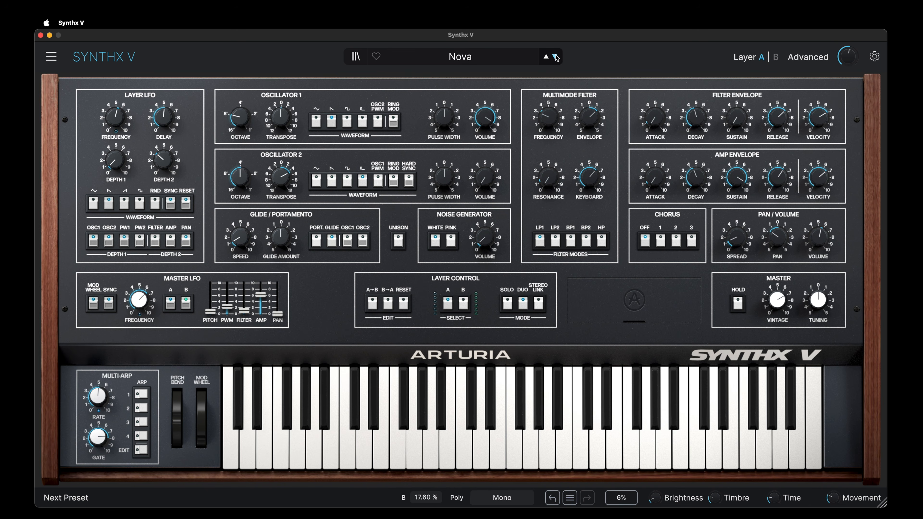
left_click(555, 57)
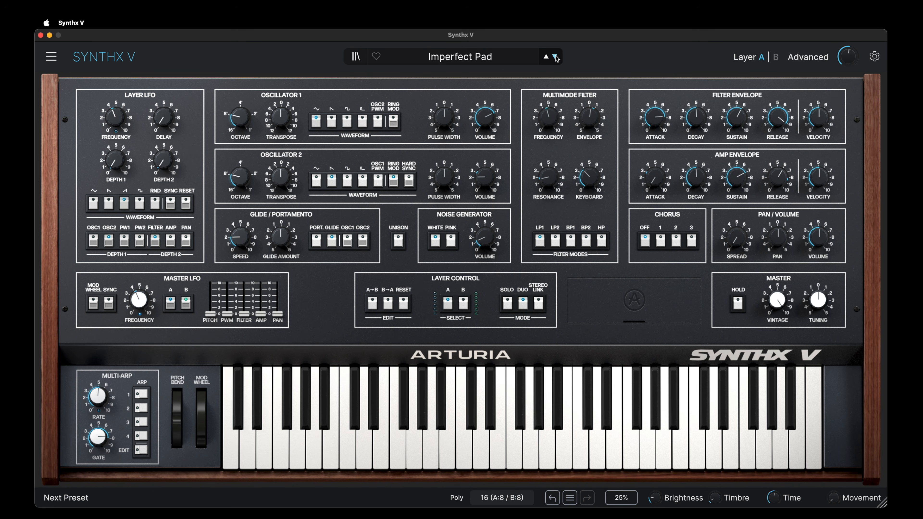
left_click(555, 57)
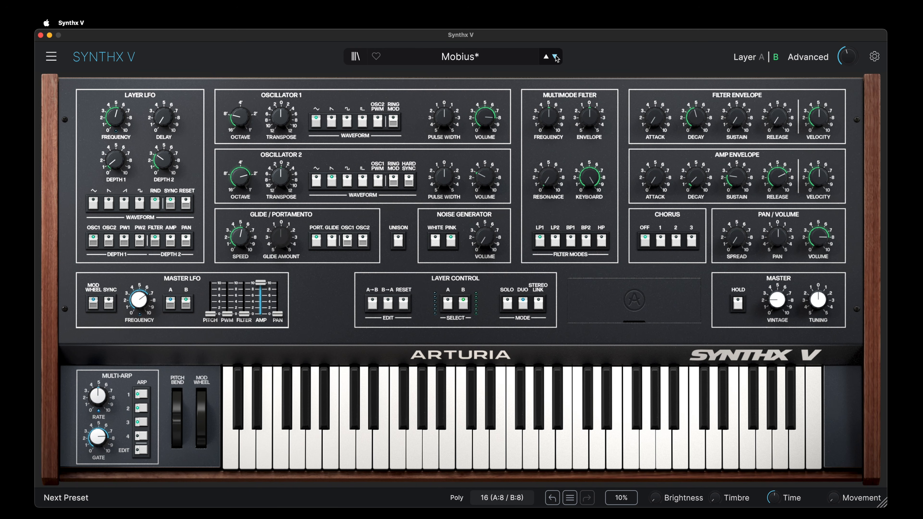
left_click(555, 57)
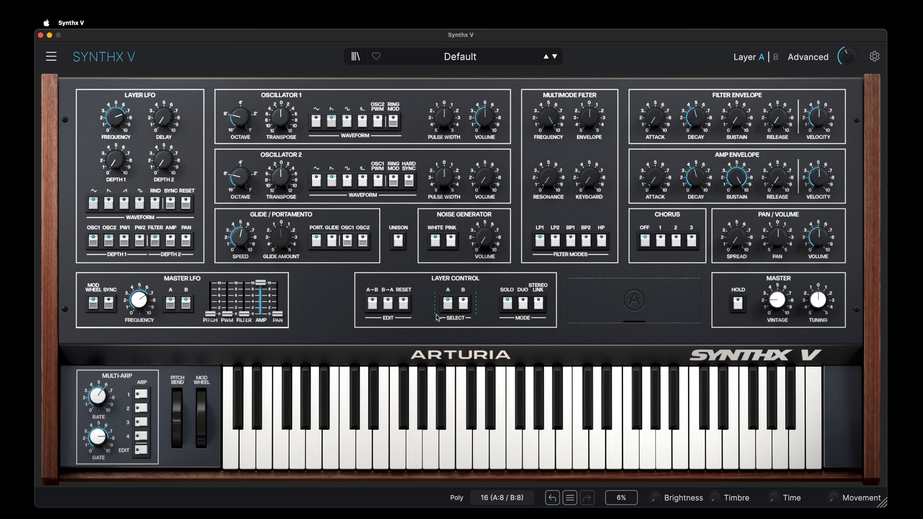
Switch the selected layer to B and back to A twice to compare the two layers of the Default preset.
left_click(466, 307)
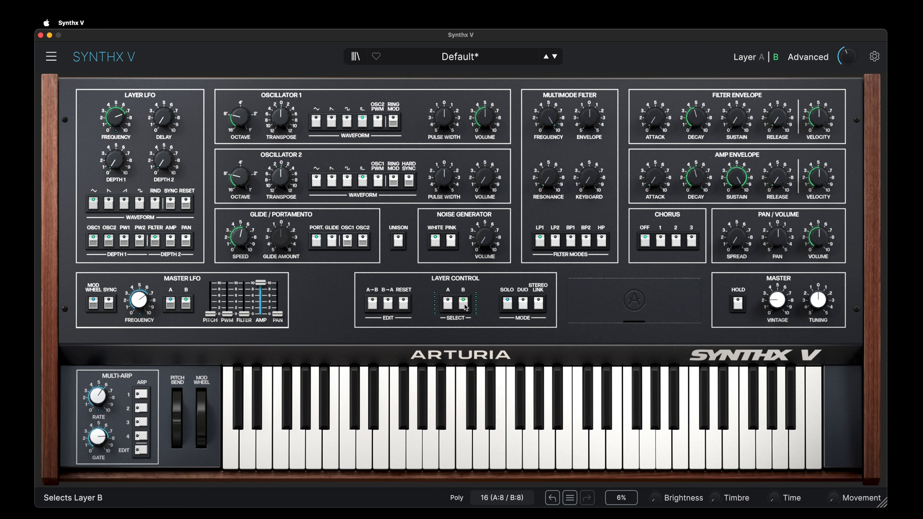
left_click(447, 303)
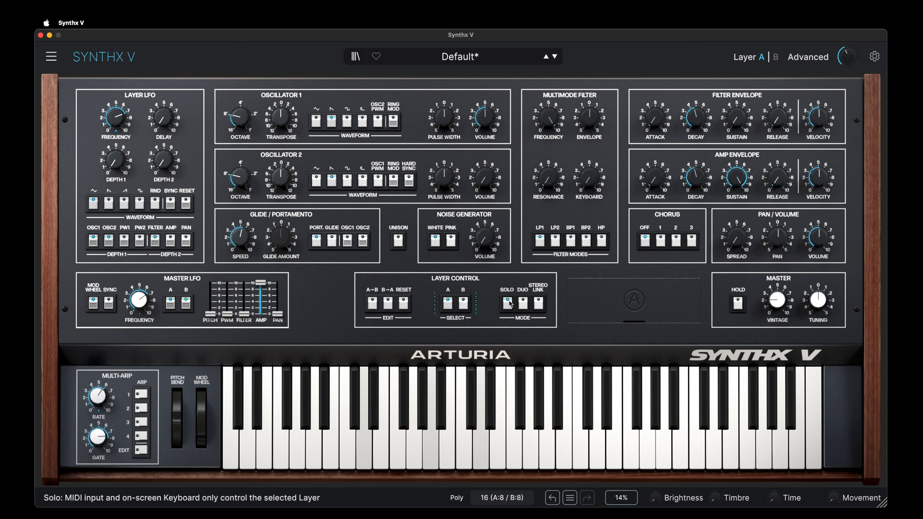
left_click(463, 302)
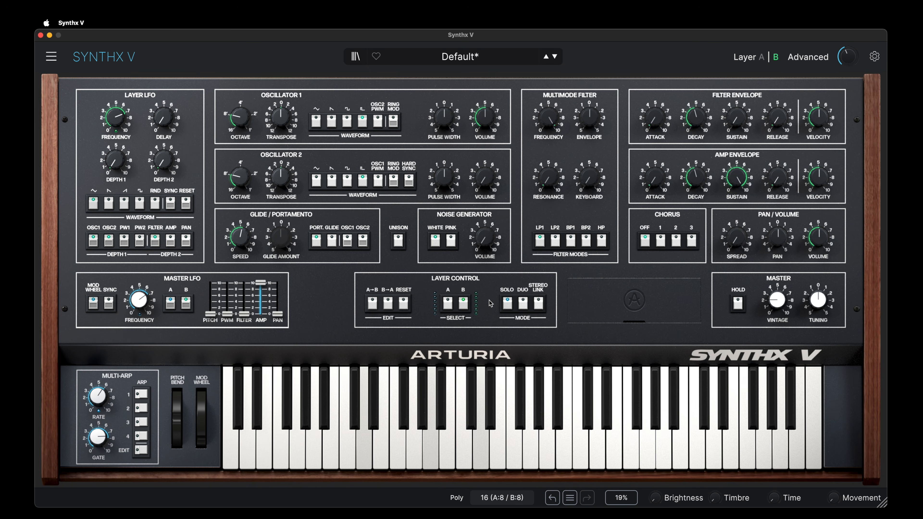
left_click(448, 302)
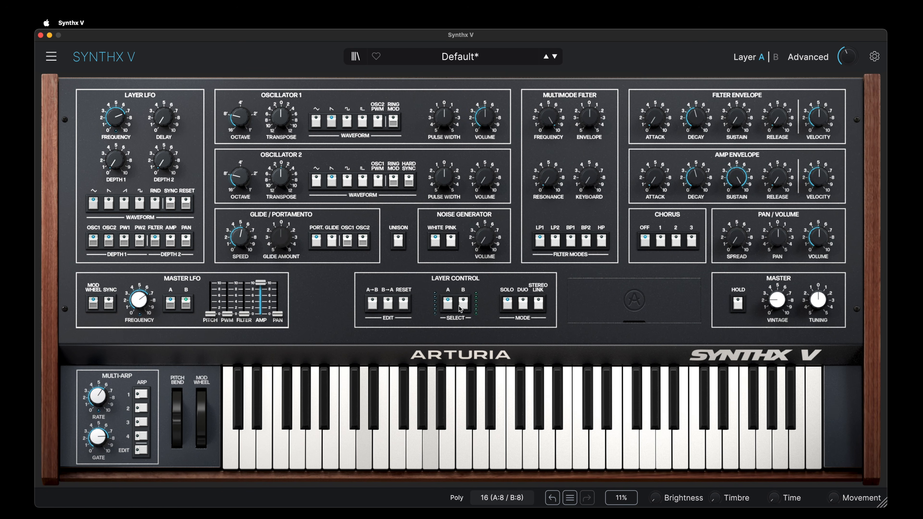
Compare the Duo and Solo layer modes on Layer A, finishing with Stereo Link mode.
left_click(517, 305)
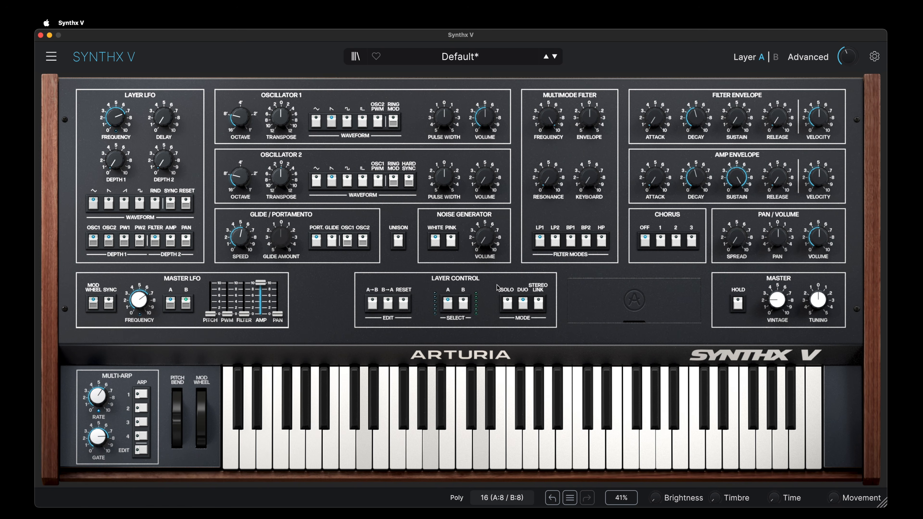
left_click(507, 303)
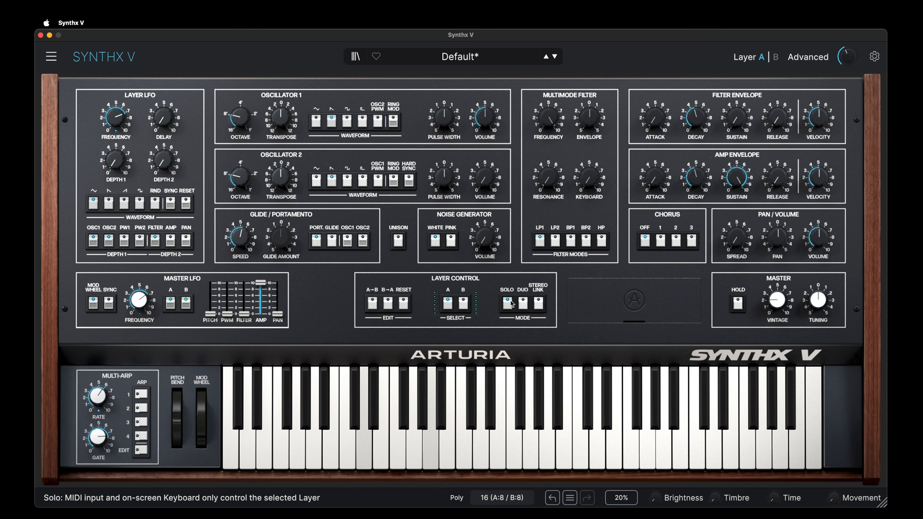
left_click(523, 304)
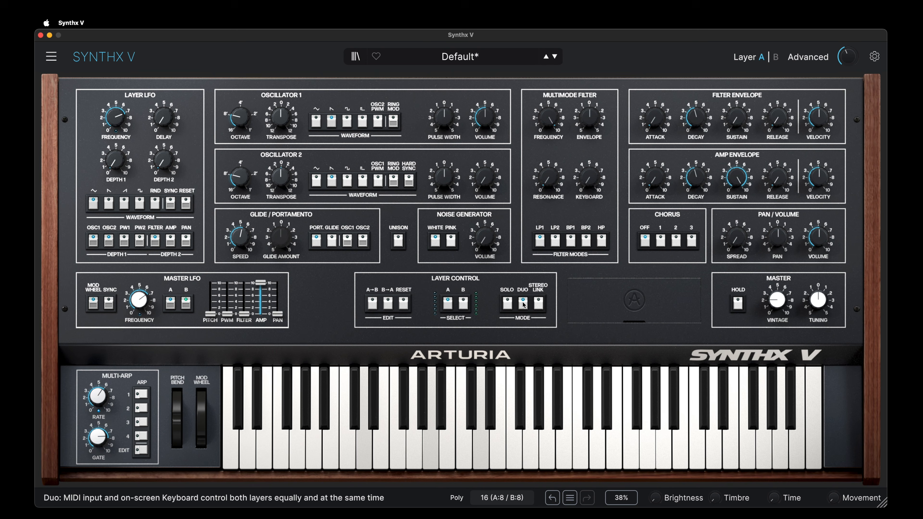
left_click(539, 305)
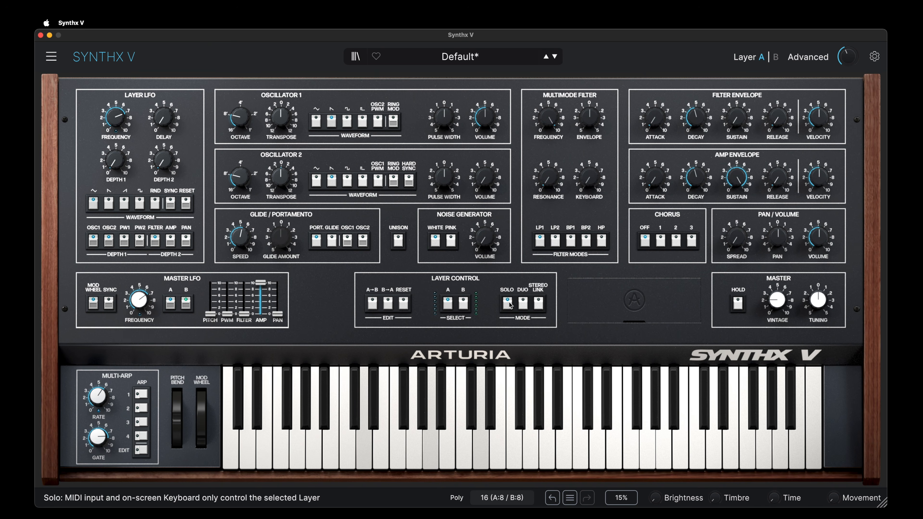
left_click(539, 304)
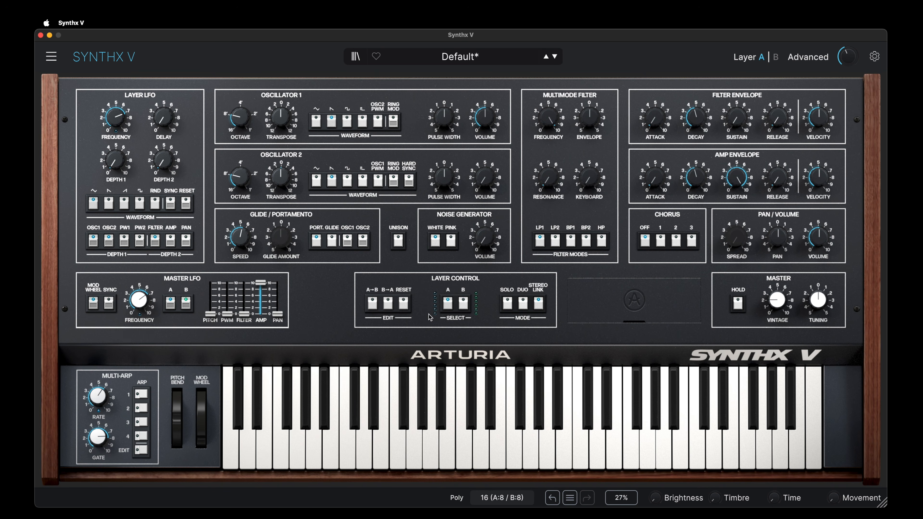
Select Layer B and compare Solo with Stereo Link mode, repeating the comparison on Layer A.
left_click(463, 304)
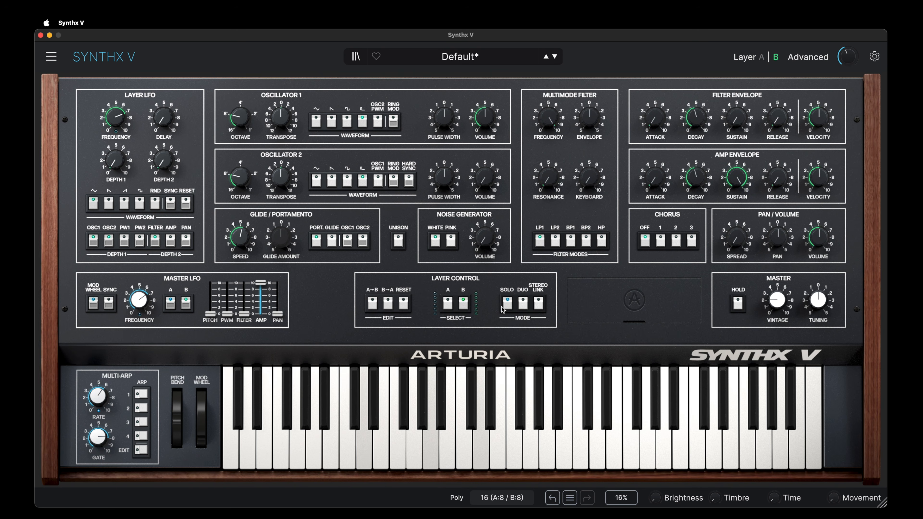
left_click(540, 304)
left_click(507, 303)
left_click(447, 302)
left_click(538, 305)
left_click(507, 303)
left_click(538, 305)
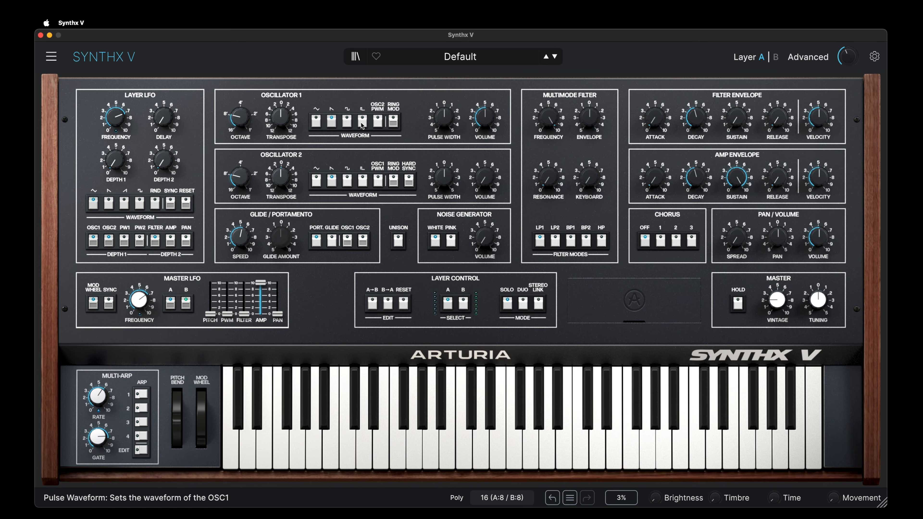
Cycle Layer A's Oscillator 1 through the triangle, sawtooth and square waveforms, finishing on pulse.
left_click(316, 122)
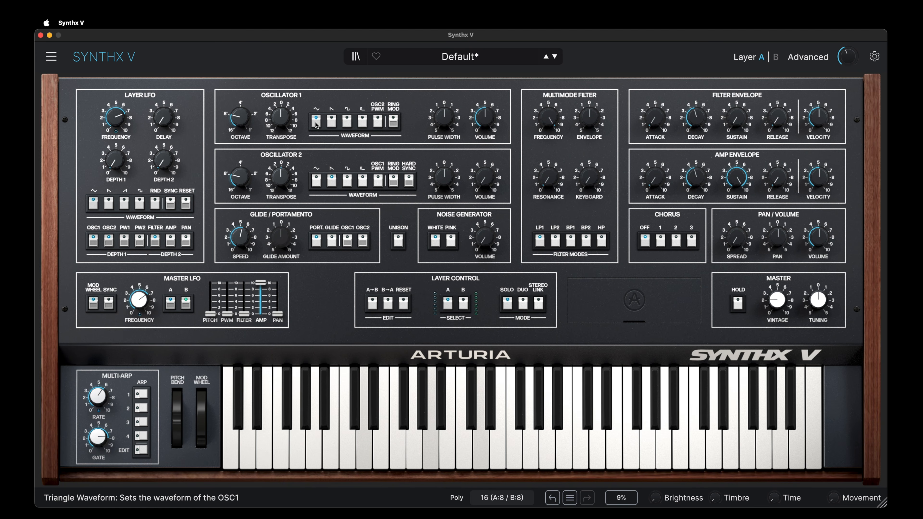
left_click(332, 122)
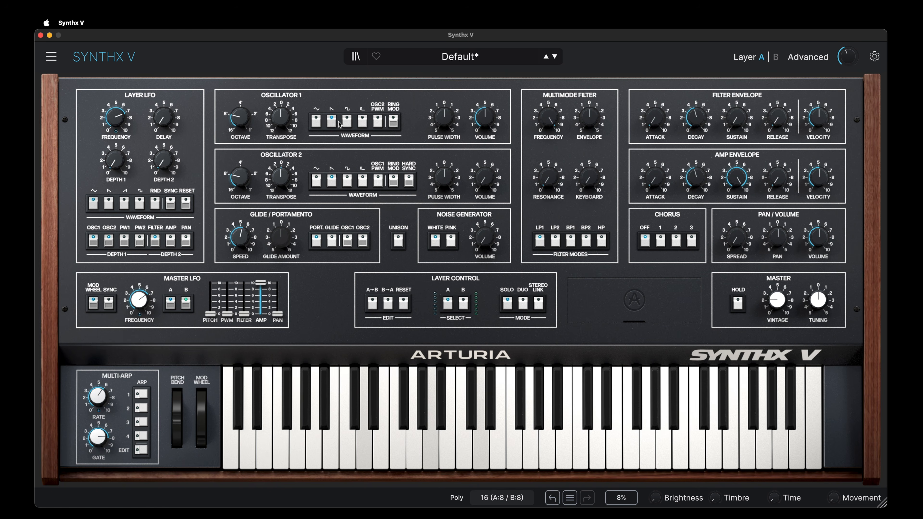
left_click(348, 123)
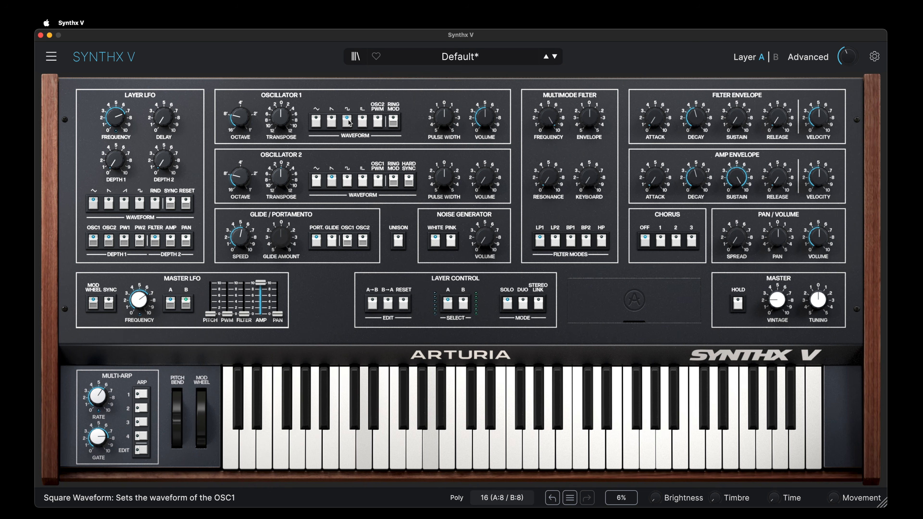
left_click(362, 122)
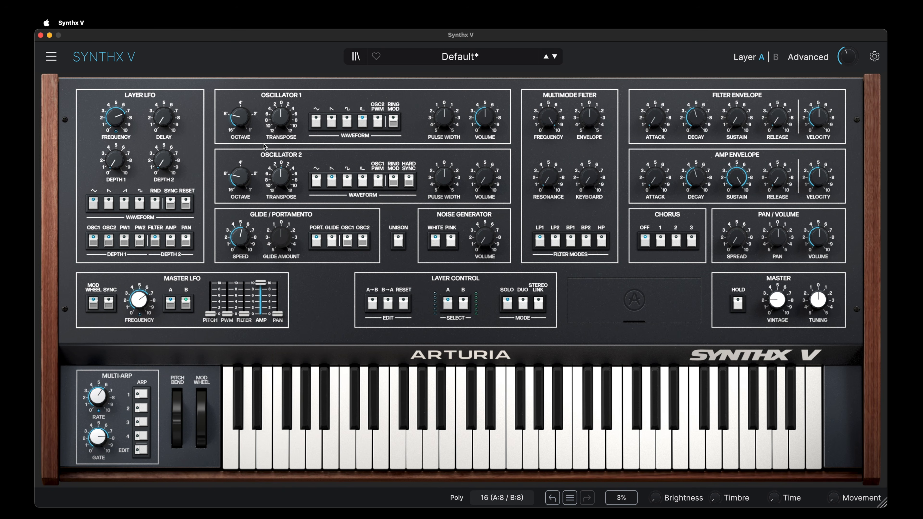
Try different octave and transpose settings on Oscillator 1, returning the octave to 8' and the transpose to 0.00.
mouse_move(239, 121)
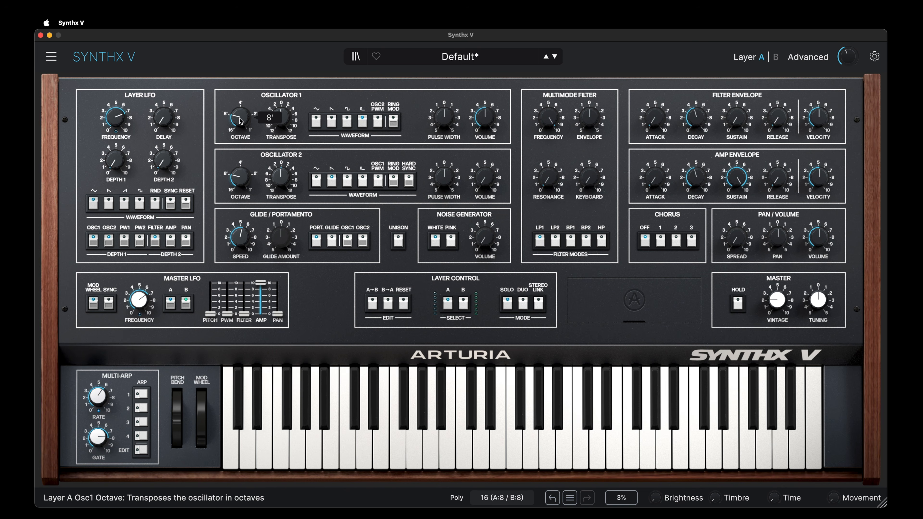
mouse_move(240, 121)
left_mouse_down()
mouse_move(240, 131)
mouse_move(240, 105)
mouse_move(240, 120)
left_mouse_up()
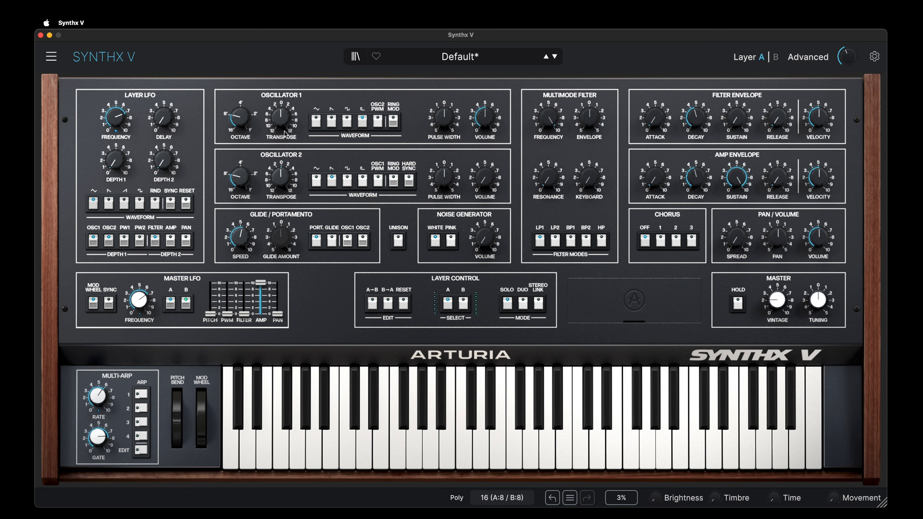
mouse_move(280, 120)
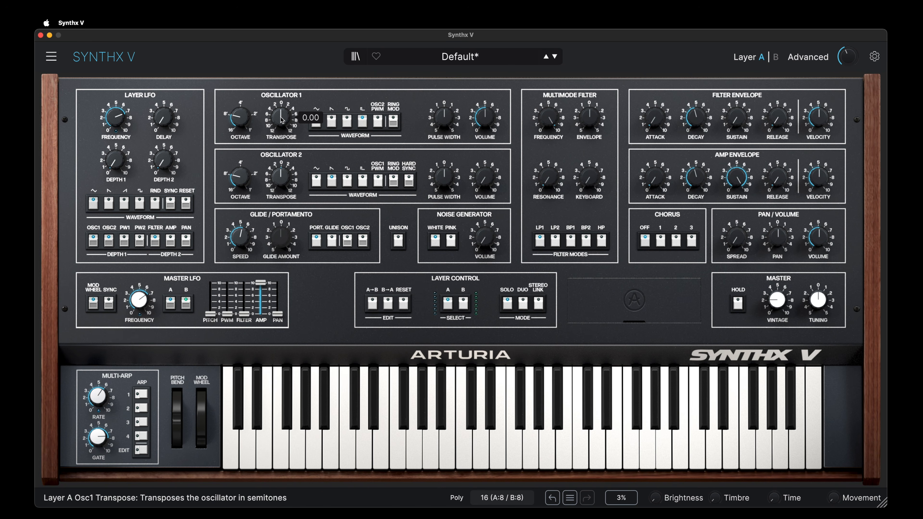
left_click_drag(281, 117, 281, 152)
double_click(281, 119)
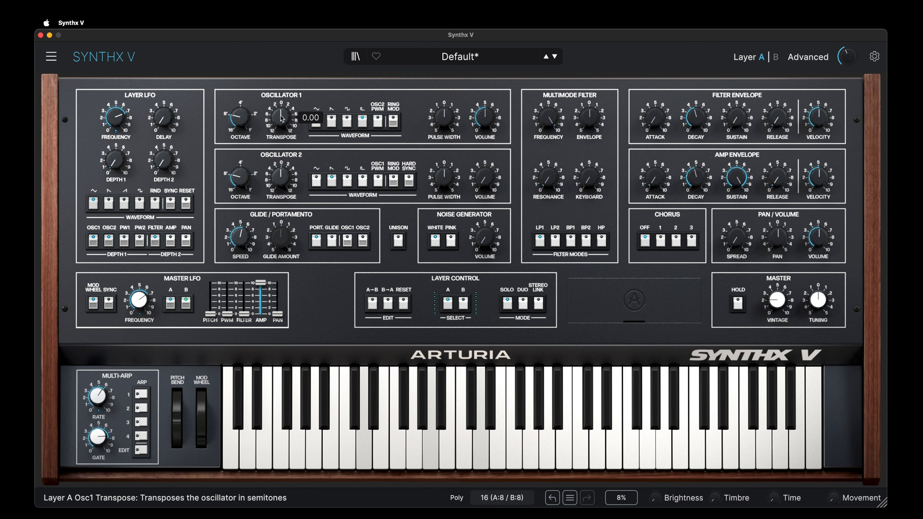
Sweep Oscillator 1's pulse width and return it to 50.0 %.
mouse_move(447, 120)
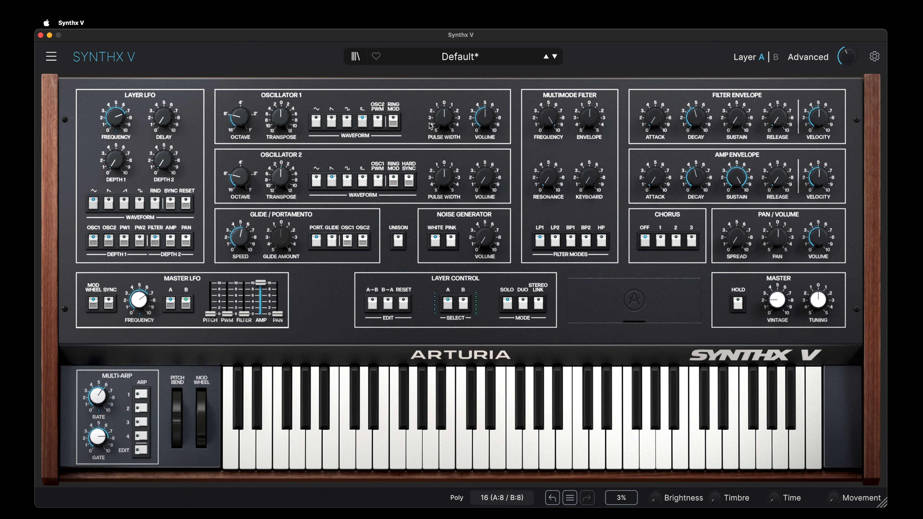
mouse_move(429, 125)
left_mouse_down()
mouse_move(430, 106)
mouse_move(430, 141)
mouse_move(429, 128)
left_mouse_up()
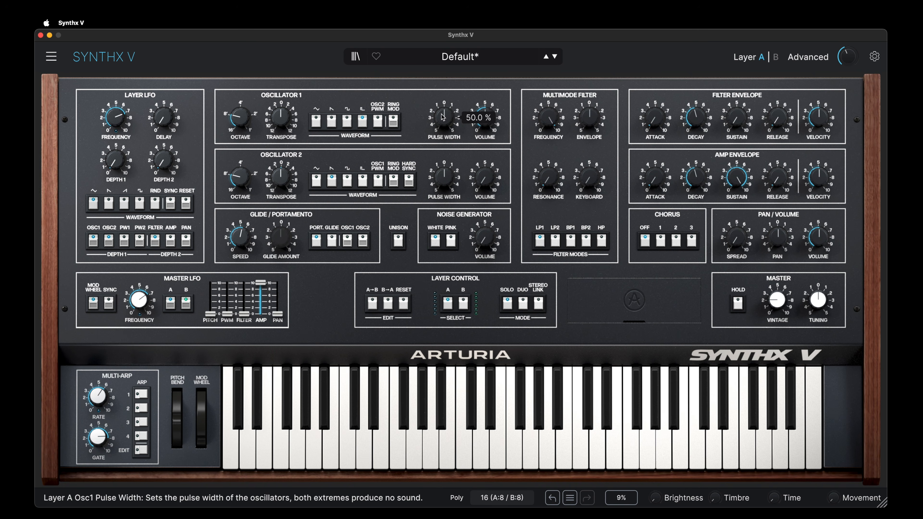
Try Oscillator 1's volume, returning it to 5.00, and raise Oscillator 2's volume to 5.00.
mouse_move(487, 121)
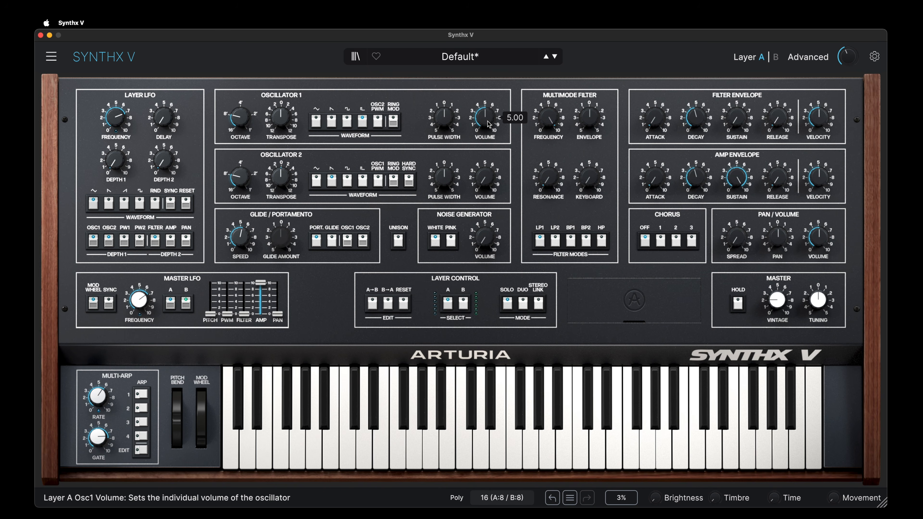
mouse_move(488, 124)
left_mouse_down()
mouse_move(489, 152)
mouse_move(489, 124)
left_mouse_up()
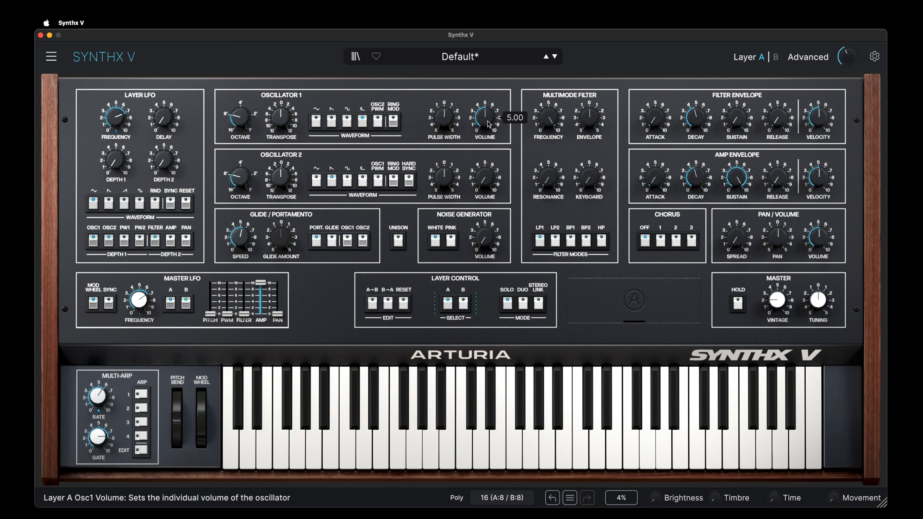
double_click(488, 179)
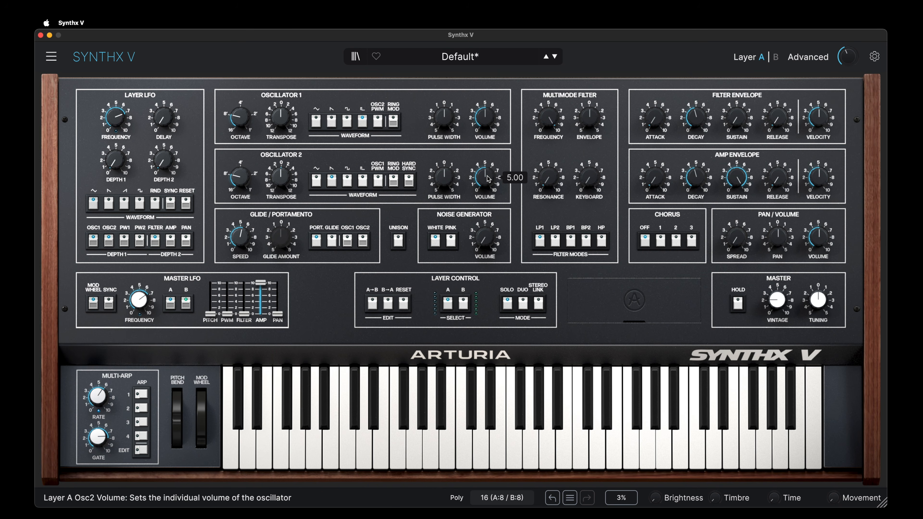
Set both oscillators to the square waveform and detune Oscillator 2 with its transpose control.
left_click(347, 122)
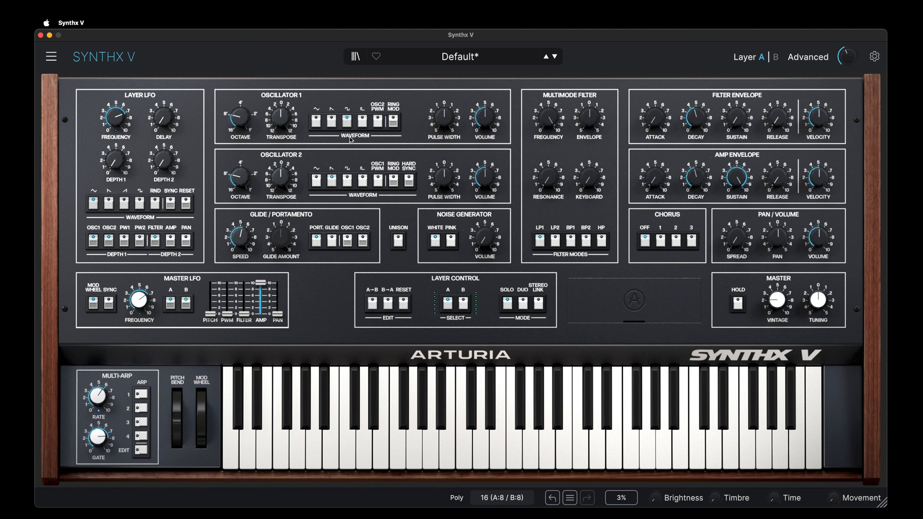
left_click(349, 182)
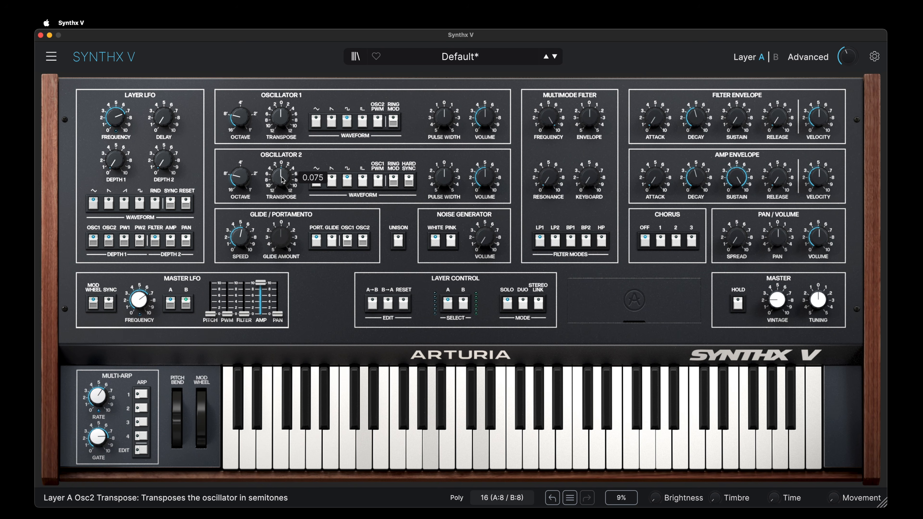
mouse_move(281, 177)
left_mouse_down()
mouse_move(281, 162)
mouse_move(283, 180)
left_mouse_up()
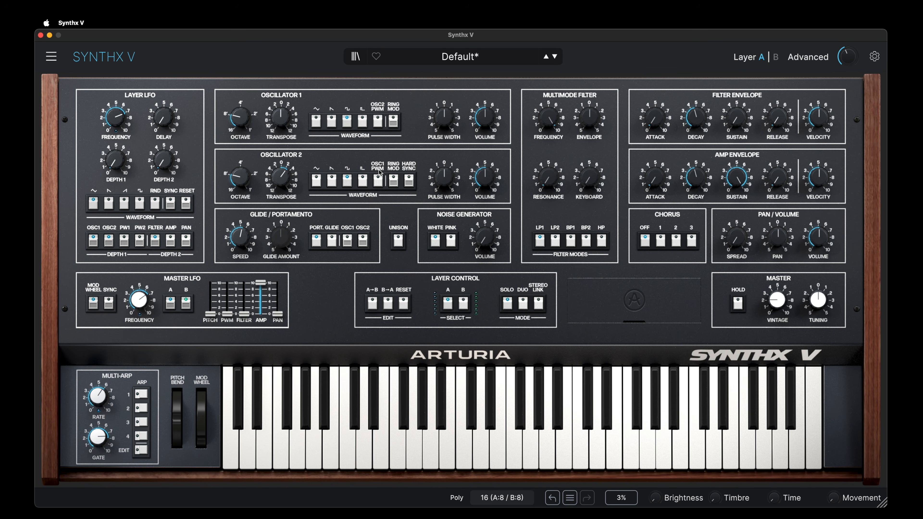
Switch Oscillator 1 to OSC2 PWM and try a lower volume on Oscillator 2.
left_click(378, 121)
mouse_move(482, 120)
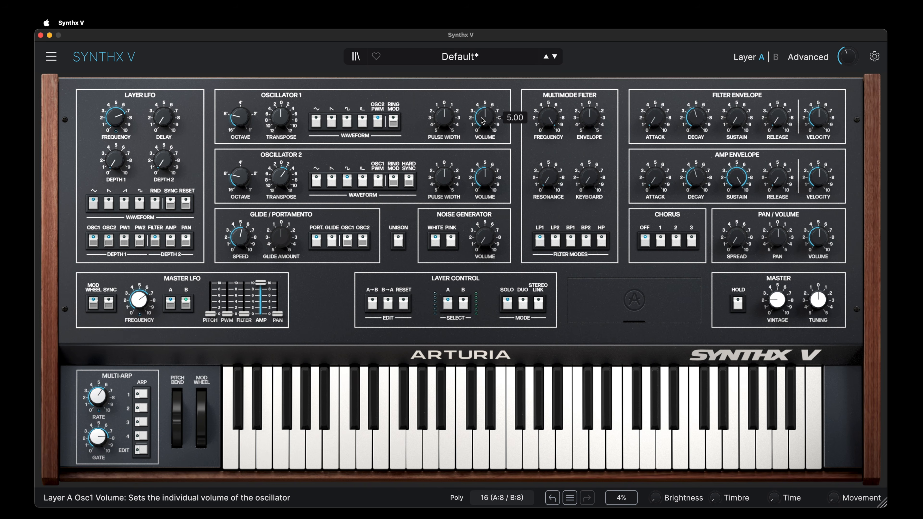
left_click_drag(483, 178, 483, 190)
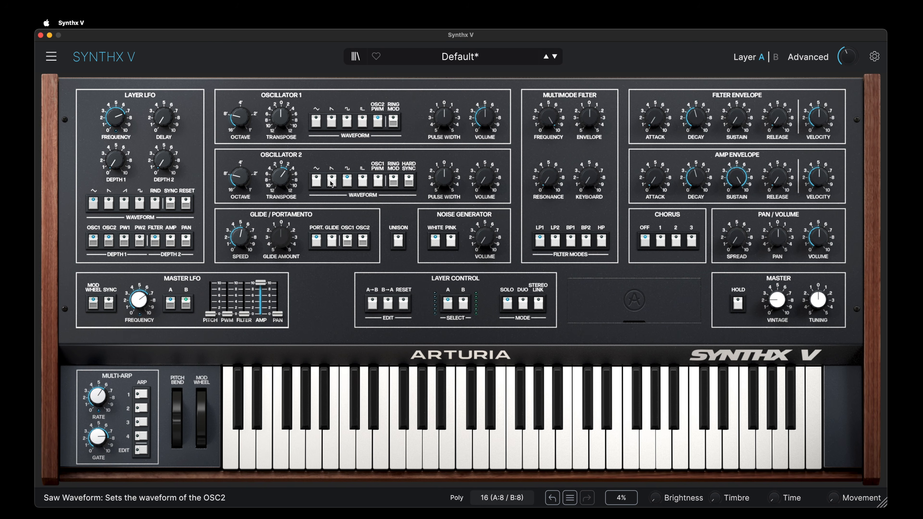
mouse_move(284, 183)
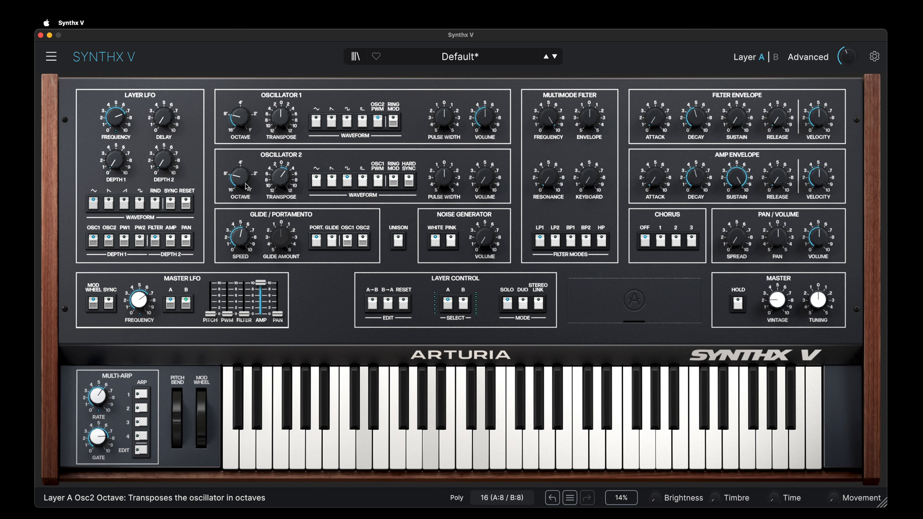
Cycle Oscillator 2 through the triangle, sawtooth, square and pulse waveforms, finishing on square.
left_click(316, 180)
left_click(332, 181)
left_click(347, 181)
left_click(362, 181)
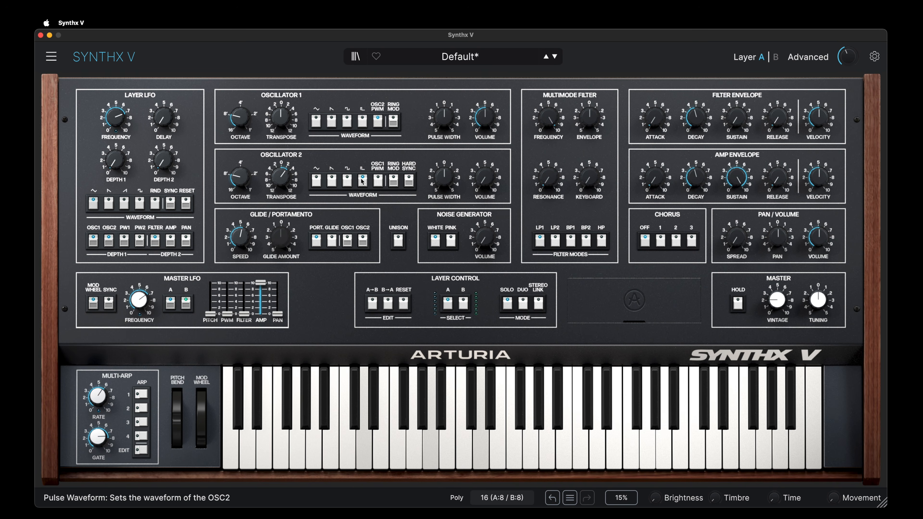
left_click(316, 180)
left_click(333, 180)
left_click(347, 181)
Sweep Oscillator 2's transpose up to 12.0 and switch the layer mode to Stereo Link.
left_click_drag(240, 177, 281, 178)
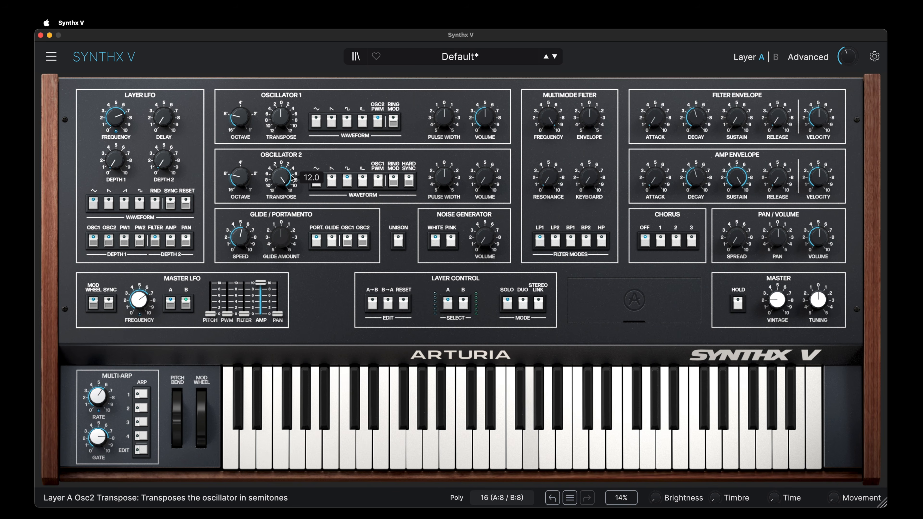
left_click_drag(293, 178, 281, 156)
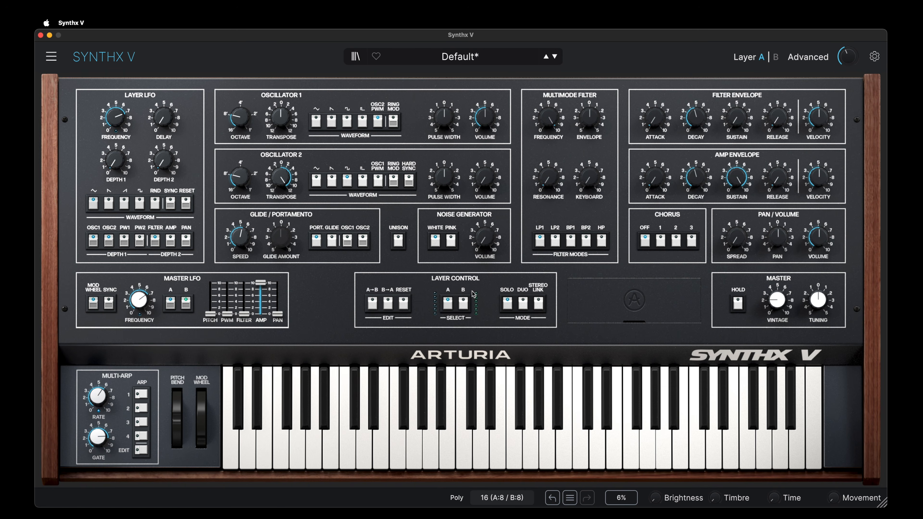
left_click(539, 305)
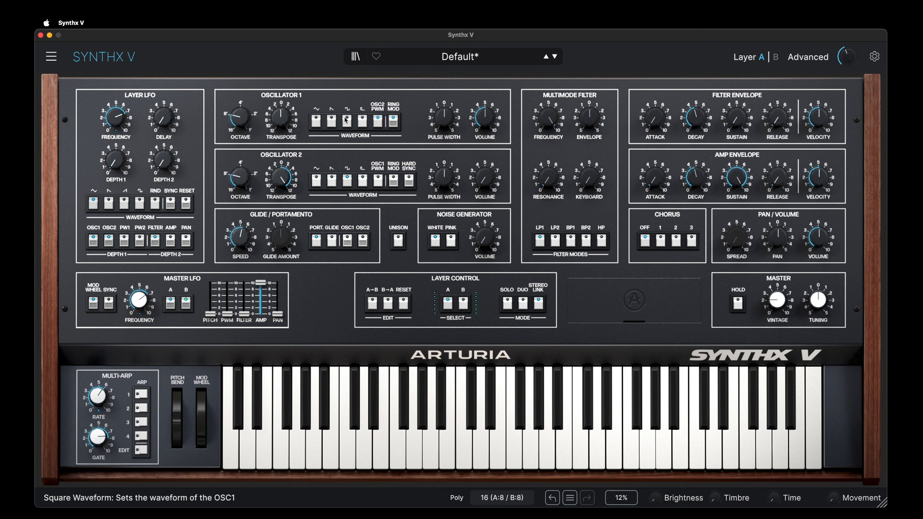
Compare sawtooth and square on Oscillator 1, finishing on square, and sweep Oscillator 2's transpose before resetting it to 0.00.
left_click(331, 120)
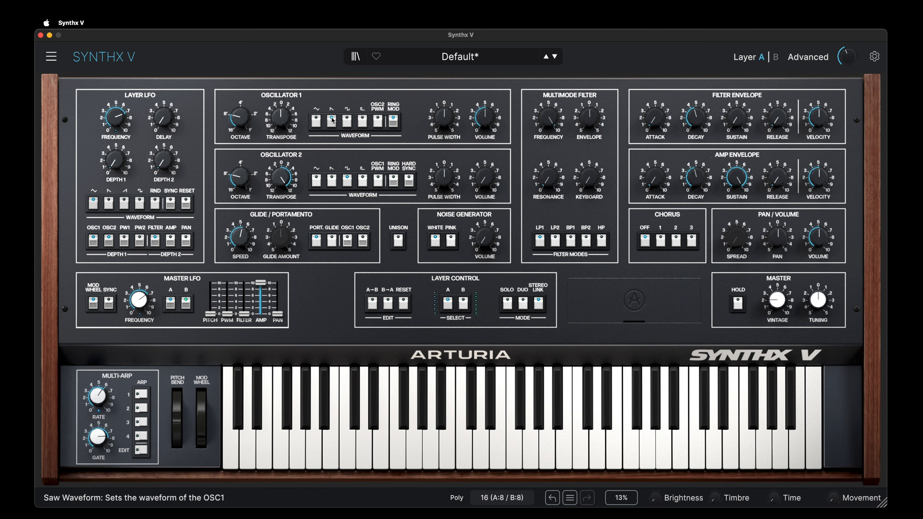
left_click(345, 122)
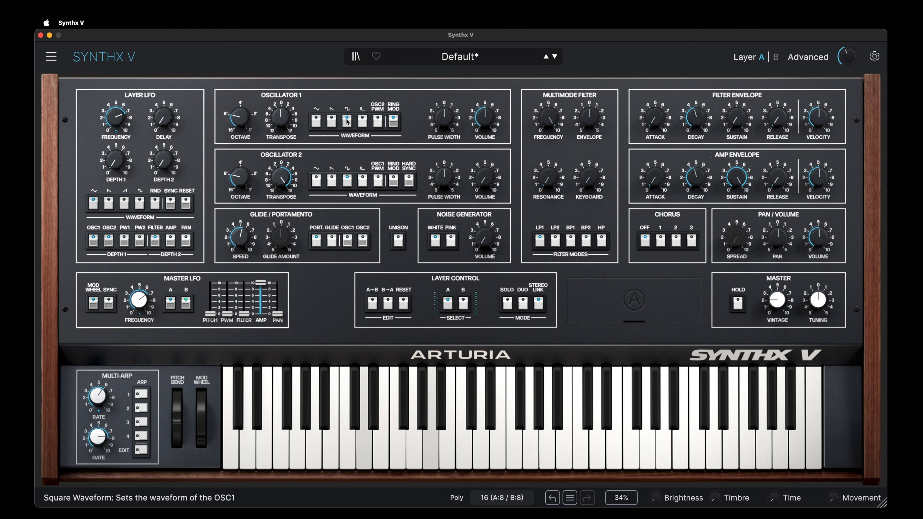
left_click_drag(240, 177, 281, 183)
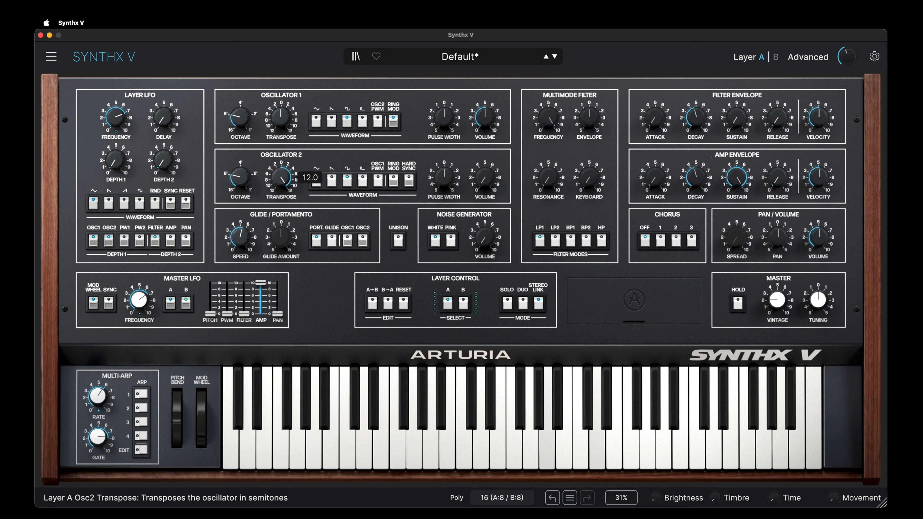
left_click_drag(281, 183, 281, 207)
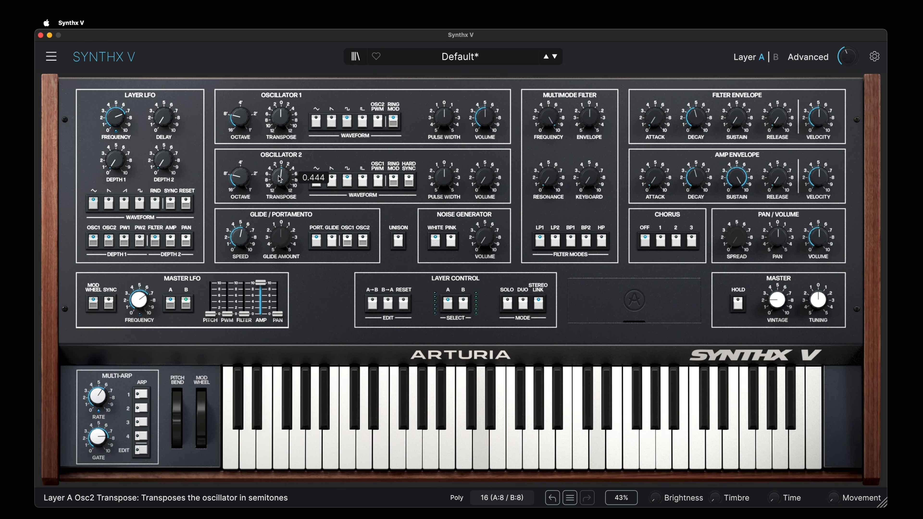
double_click(285, 176)
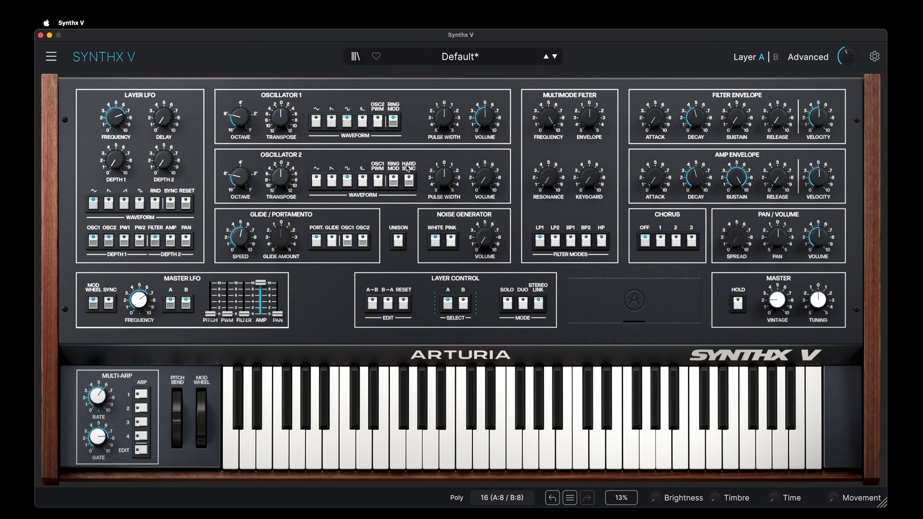
Turn on Oscillator 2's Hard Sync and set the volumes to zero for Oscillator 1 and 10.0 for Oscillator 2.
left_click(410, 182)
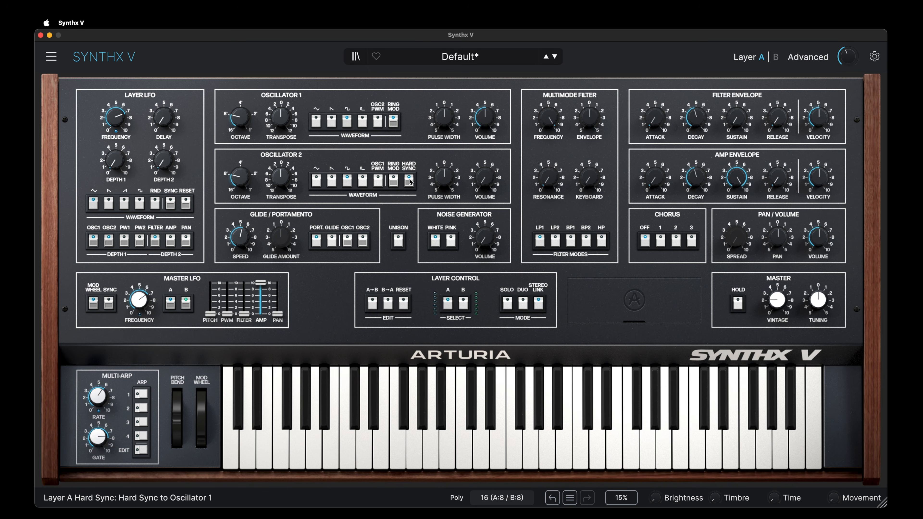
mouse_move(292, 117)
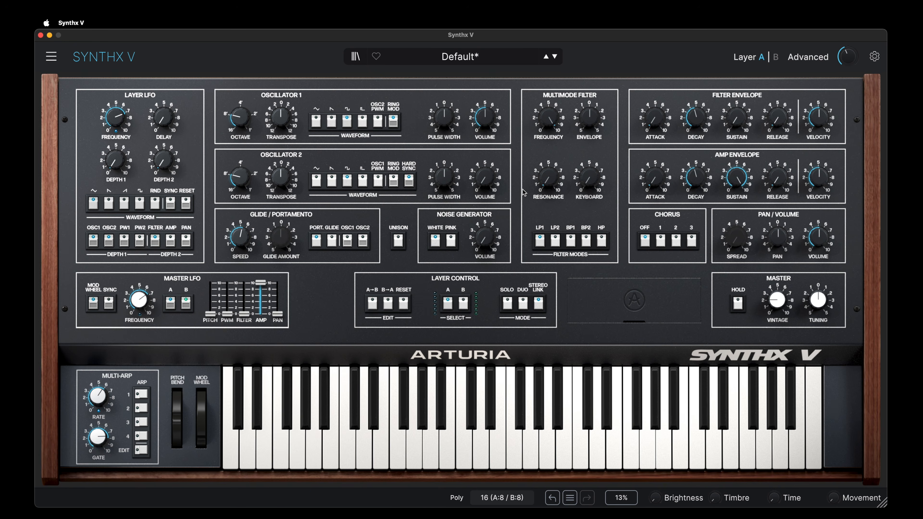
mouse_move(484, 119)
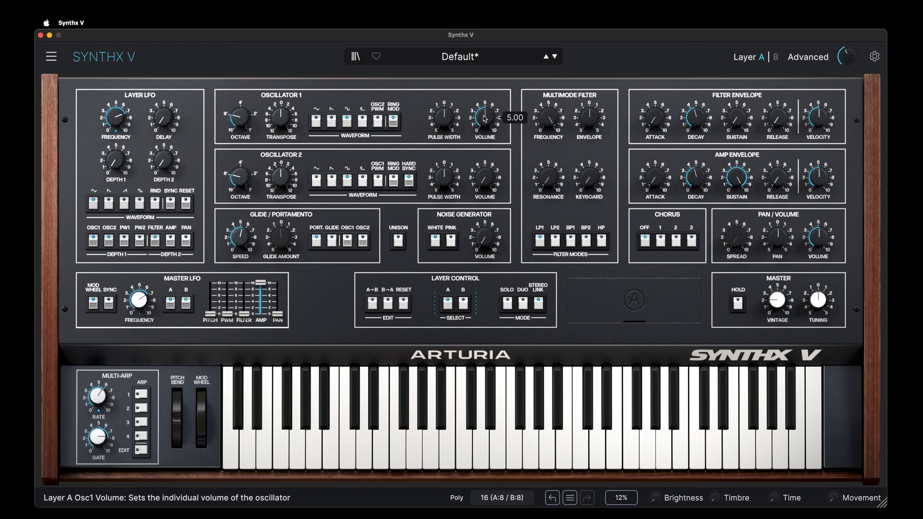
left_click_drag(485, 119, 484, 145)
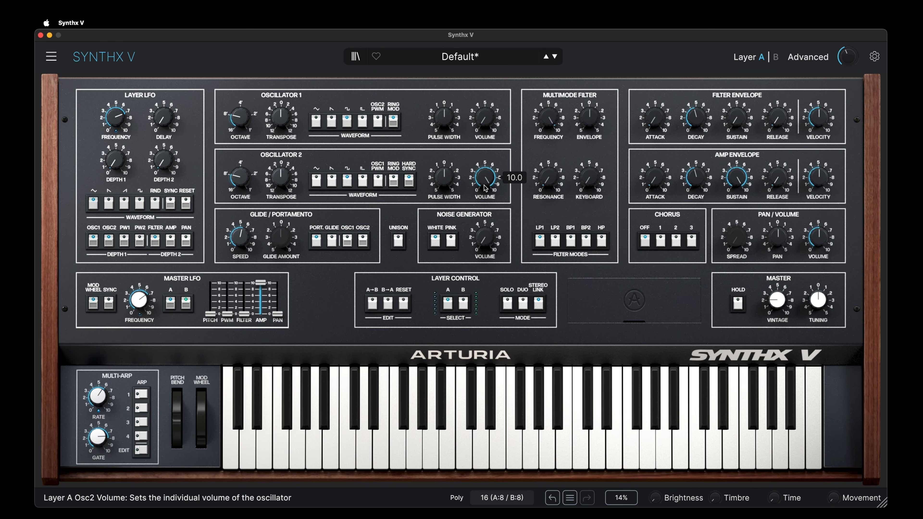
Toggle Hard Sync to compare the sound and sweep Oscillator 2's transpose upwards with sync on.
left_click(410, 180)
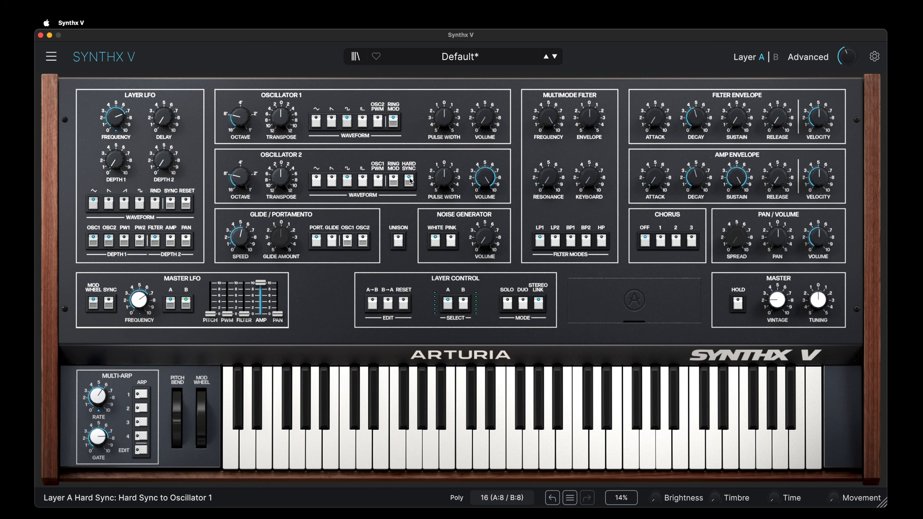
mouse_move(284, 188)
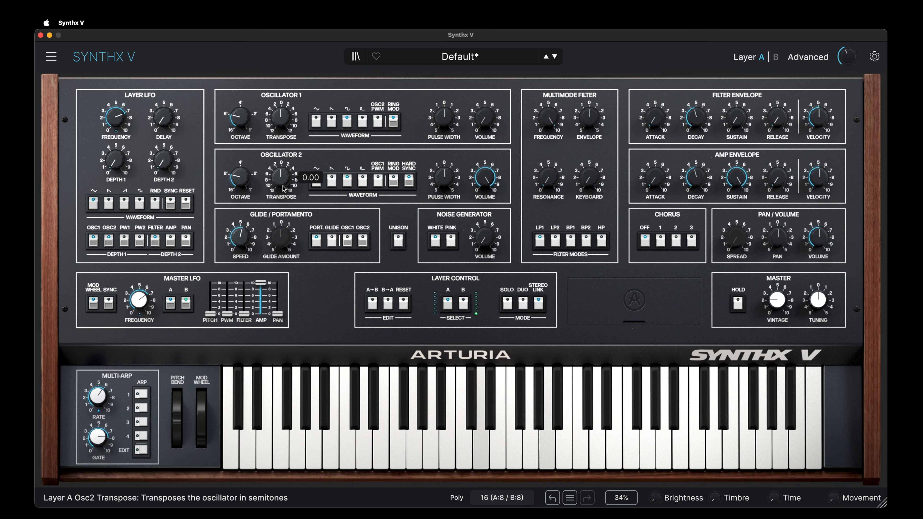
left_click_drag(282, 181, 283, 160)
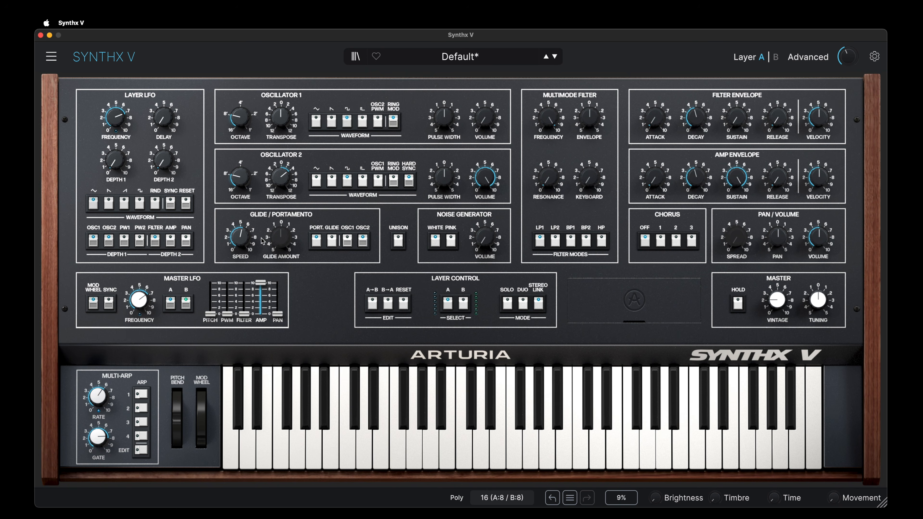
Try the glide speed and glide amount, finishing with the amount at zero and the speed at its minimum.
mouse_move(255, 246)
left_mouse_down()
mouse_move(256, 230)
mouse_move(273, 251)
mouse_move(273, 240)
left_mouse_up()
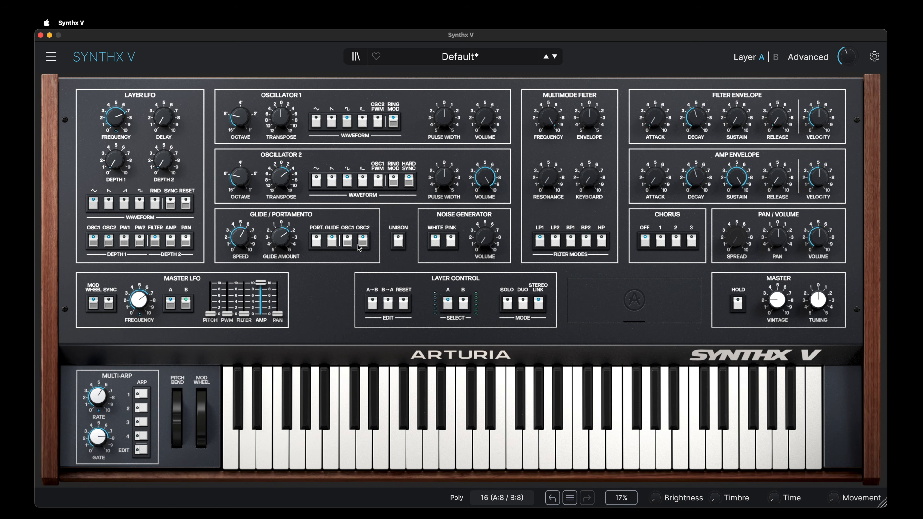
left_click_drag(283, 243, 240, 230)
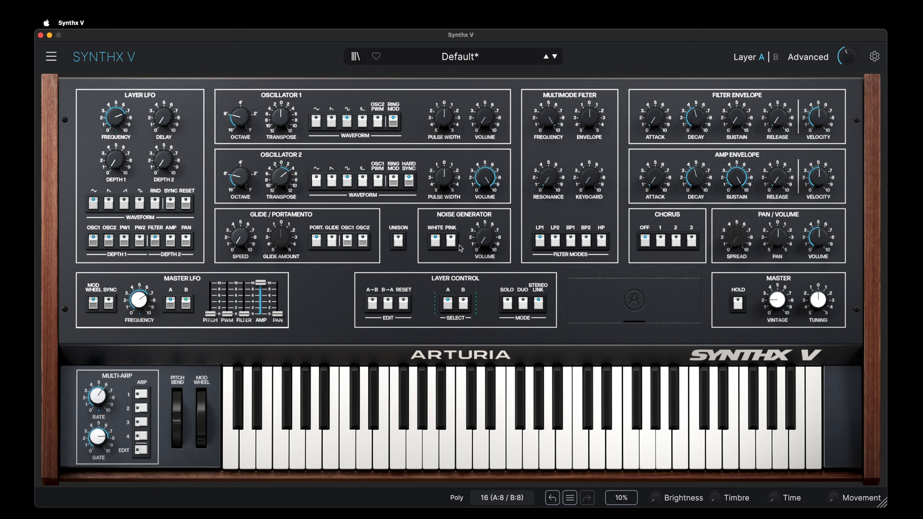
Isolate the noise generator at volume 1.00 with Oscillator 2 at 0.00, and set the amp envelope to 0.00 sustain and 291 ms decay.
left_click_drag(480, 241, 481, 245)
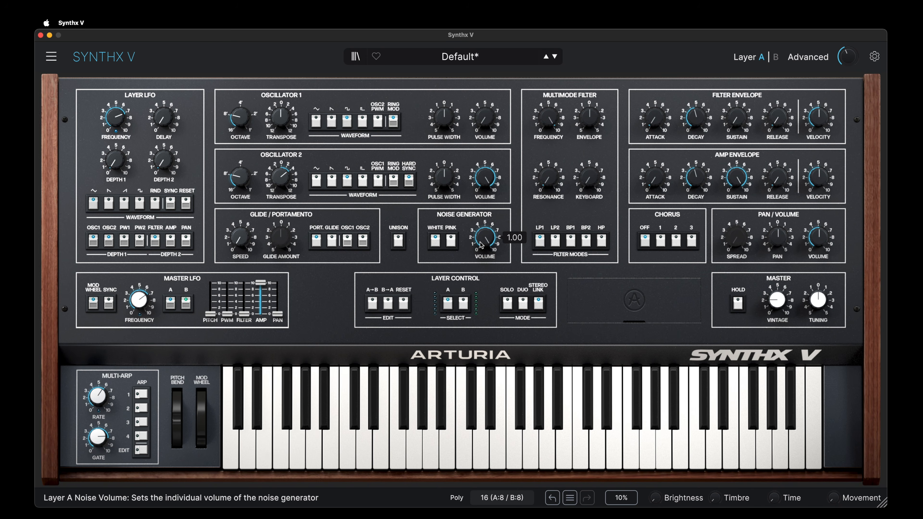
left_click_drag(737, 180, 738, 219)
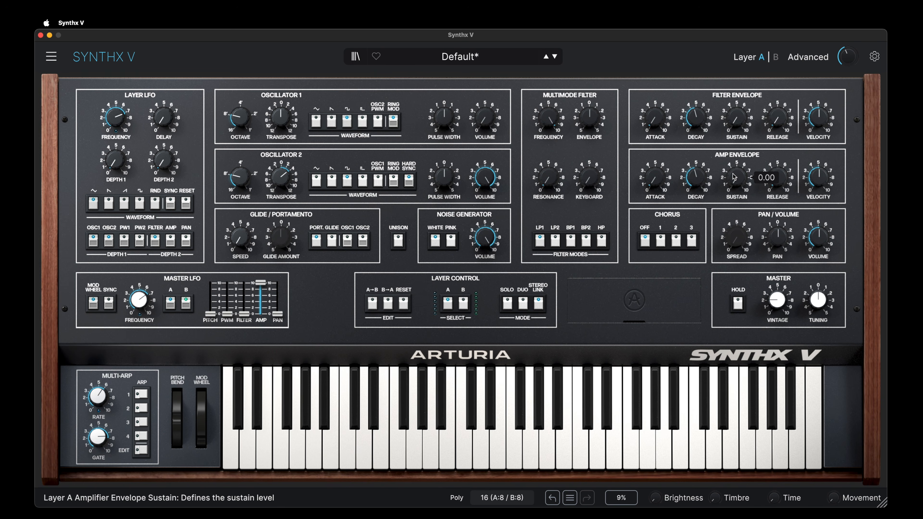
left_click_drag(695, 177, 694, 205)
left_click_drag(485, 177, 484, 213)
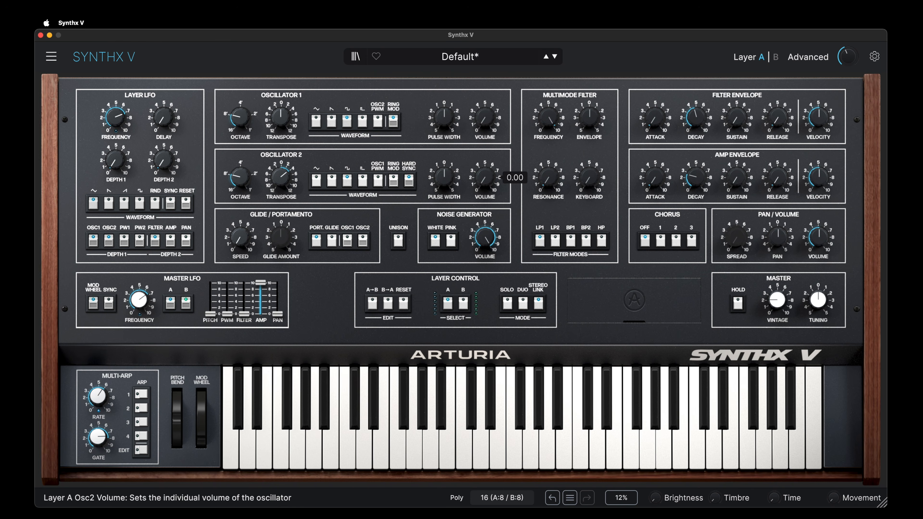
Shape the noise with Layer A's amp envelope, trying a 342 ms decay and finishing with 420 ms attack and 119 ms decay.
mouse_move(697, 180)
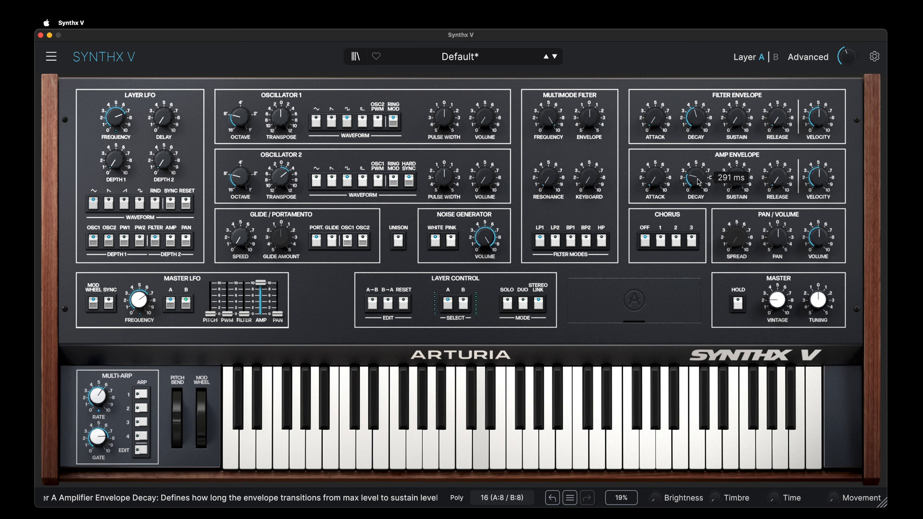
left_click_drag(697, 182, 698, 177)
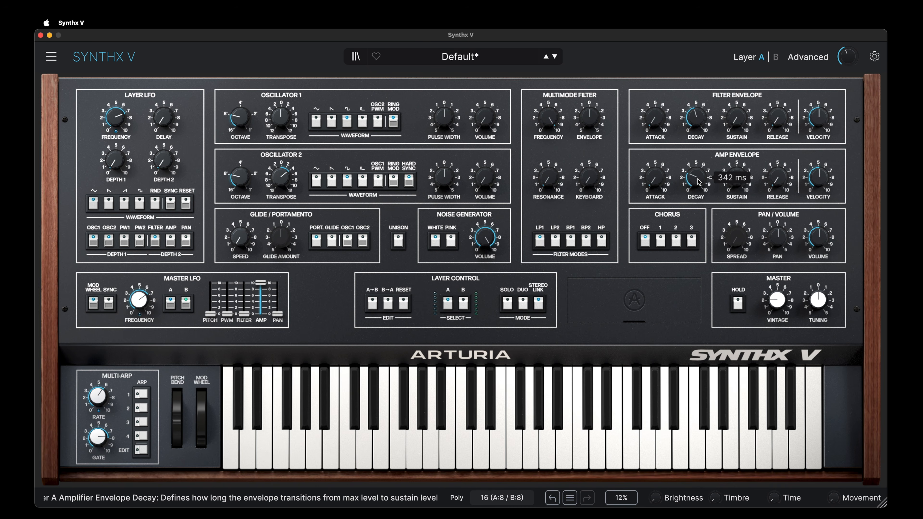
mouse_move(655, 181)
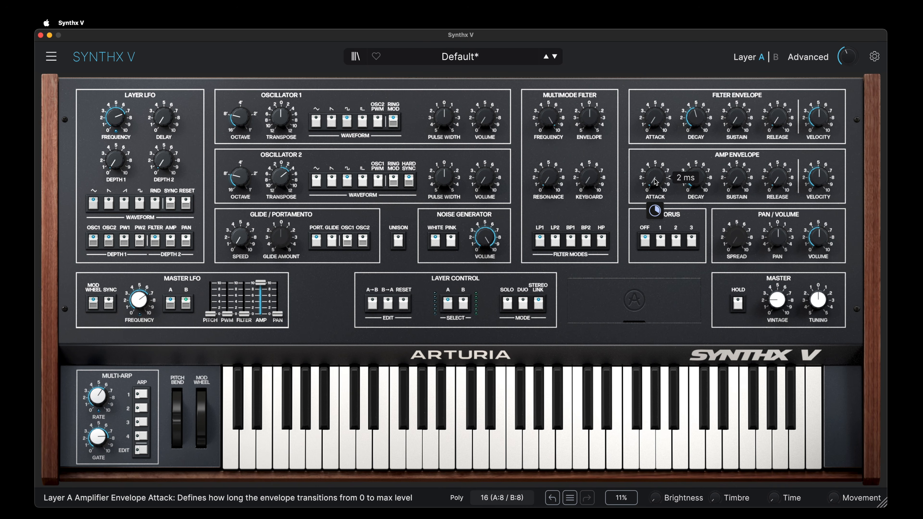
left_click_drag(655, 182, 655, 154)
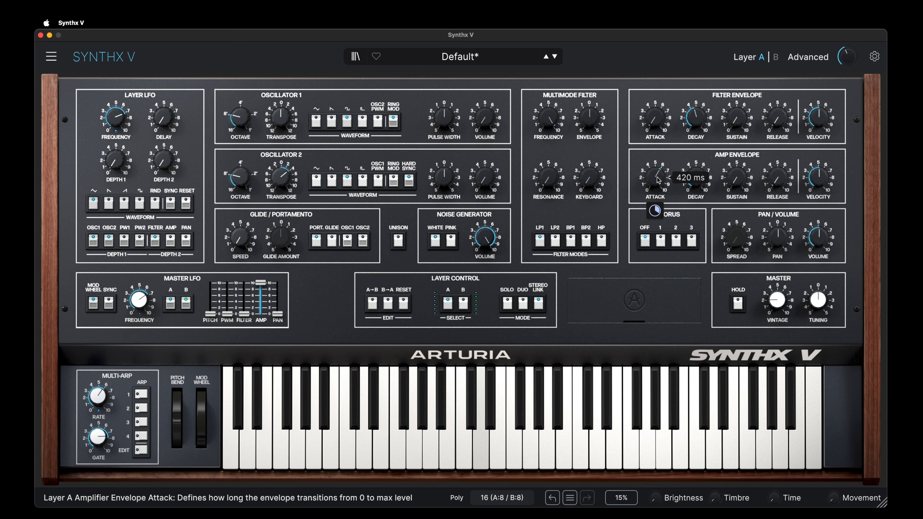
left_click_drag(693, 181, 693, 187)
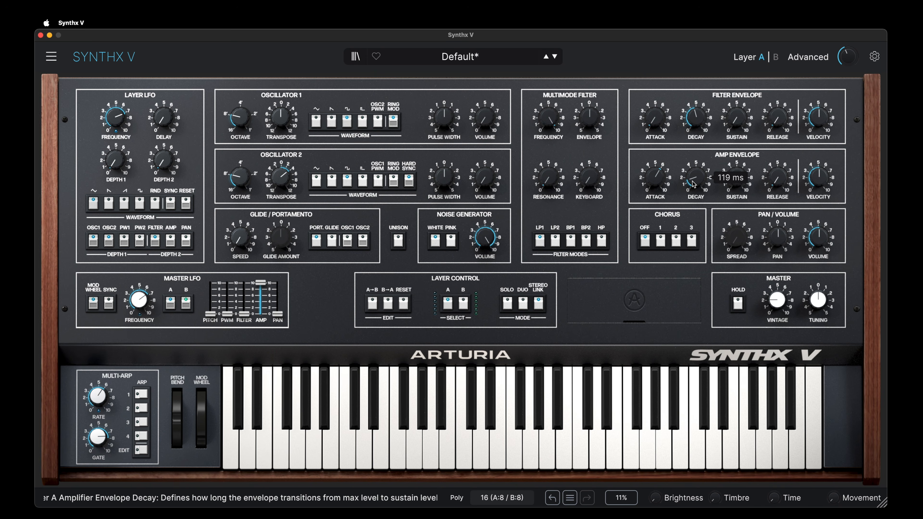
Try pink noise with a 10.00 s amp envelope attack and a longer amp release on Layer A.
scroll(665, 180, "up", 10)
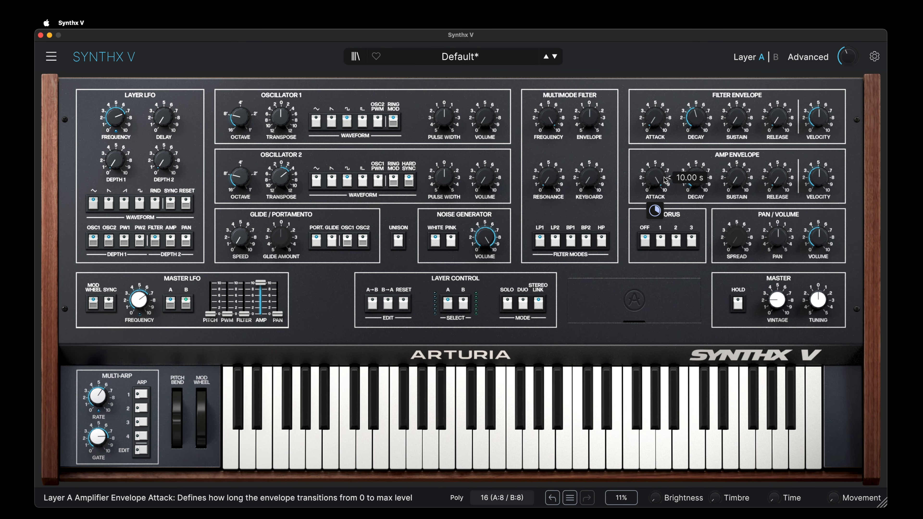
left_click(451, 241)
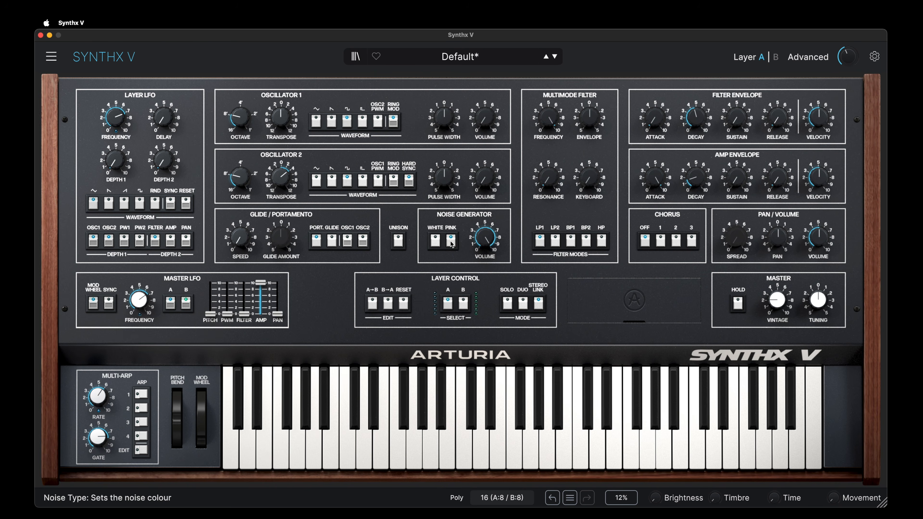
mouse_move(777, 182)
left_click_drag(777, 181, 777, 139)
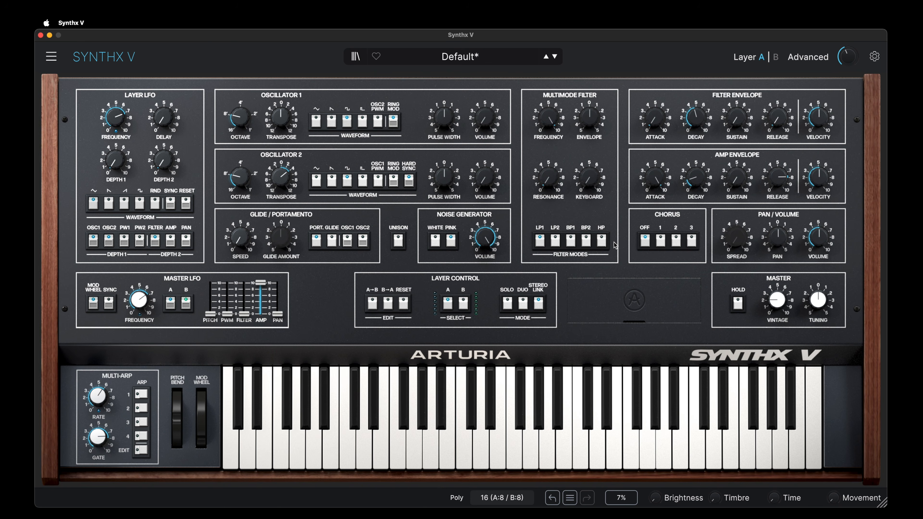
Reload the Default preset, and set Oscillator 1 to full volume and its lowest octave, 16'.
left_click(546, 57)
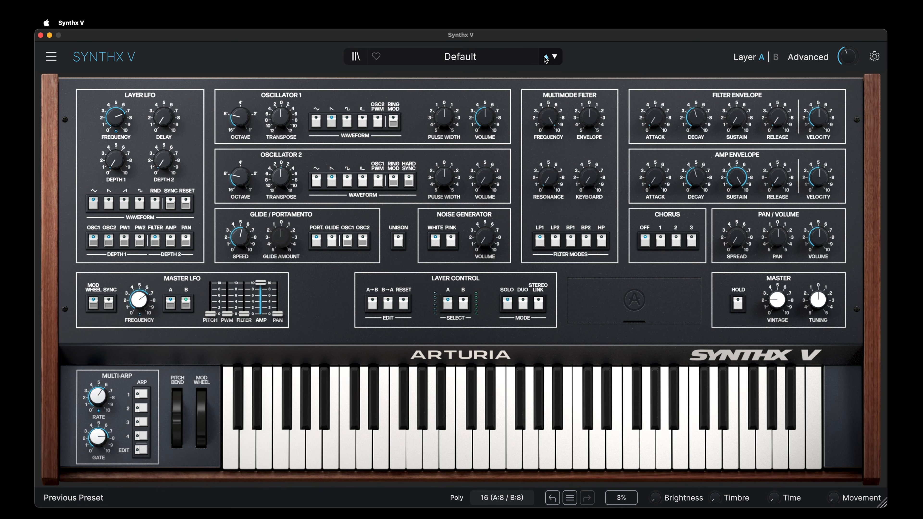
scroll(485, 117, "up", 5)
left_click_drag(244, 115, 244, 123)
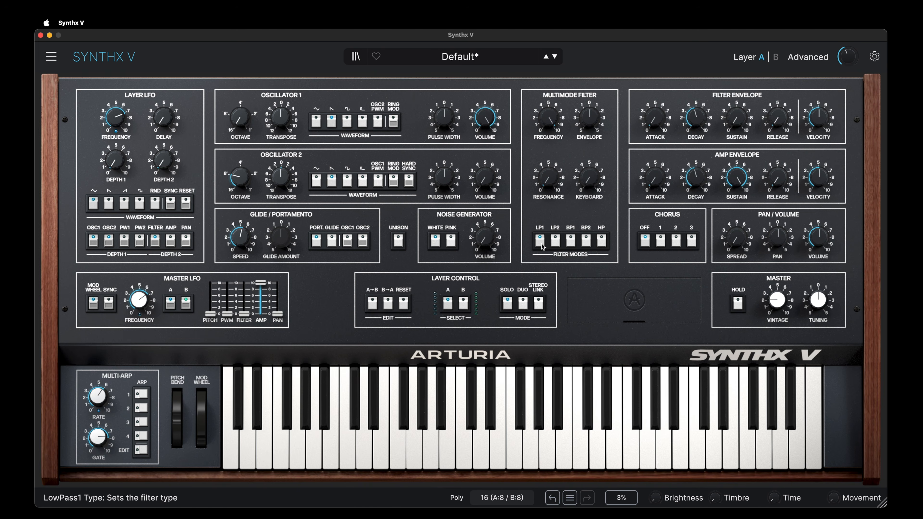
Switch the multimode filter to LP2 and sweep its cutoff frequency downwards.
left_click(555, 243)
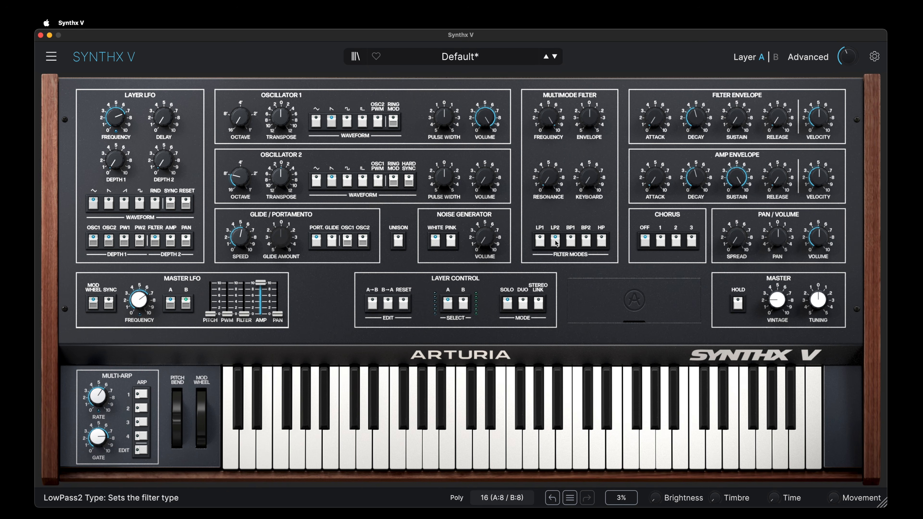
mouse_move(548, 150)
scroll(548, 150, "down", 10)
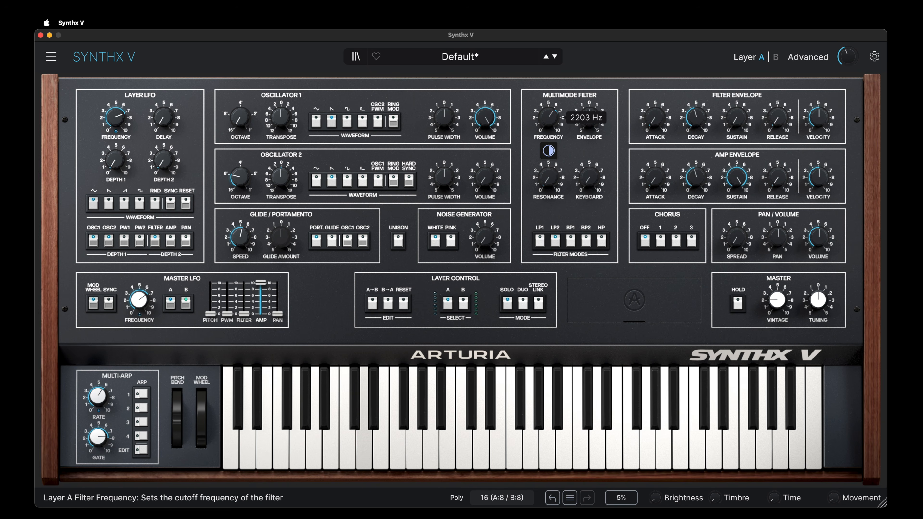
scroll(548, 150, "down", 4)
Compare the BP1 and BP2 band-pass filter modes while varying the cutoff frequency.
left_click(571, 243)
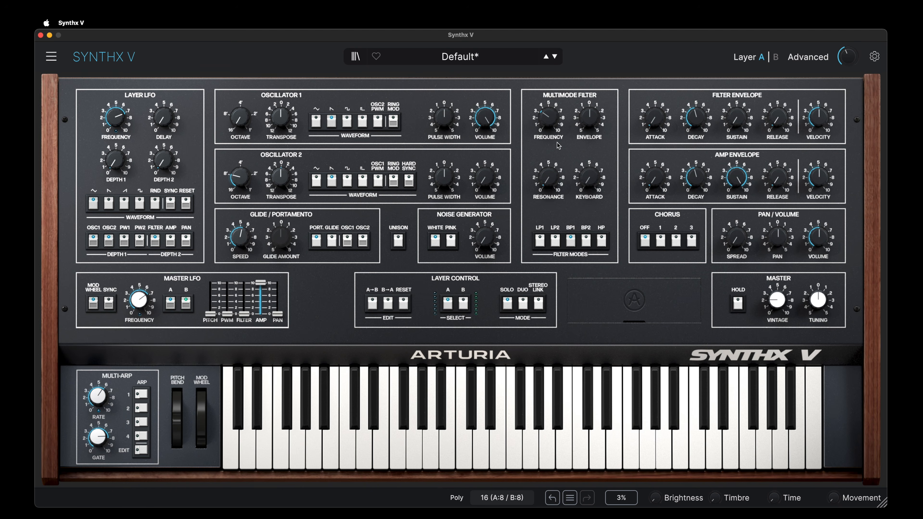
double_click(547, 151)
left_click(586, 243)
mouse_move(548, 118)
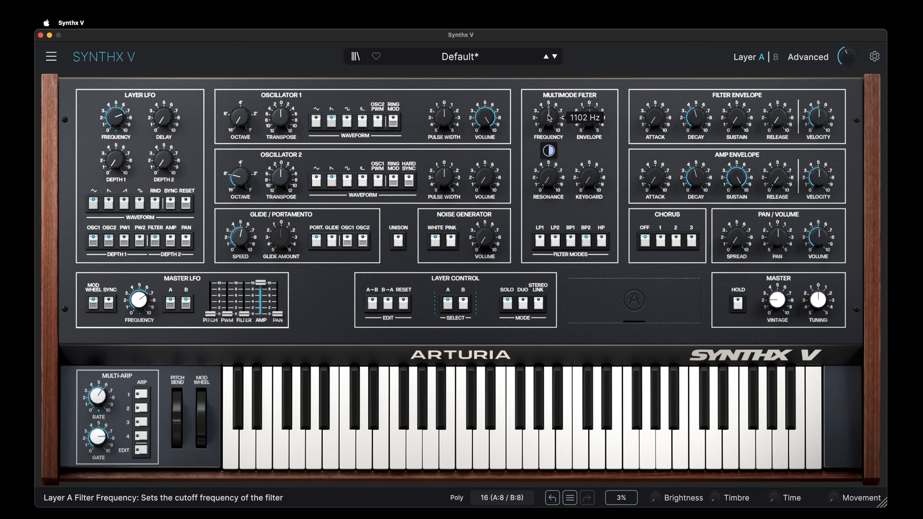
mouse_move(549, 118)
left_mouse_down()
mouse_move(549, 107)
mouse_move(549, 126)
mouse_move(550, 116)
left_mouse_up()
Switch the filter to the HP high-pass mode and vary the cutoff frequency to hear its effect.
left_click(600, 241)
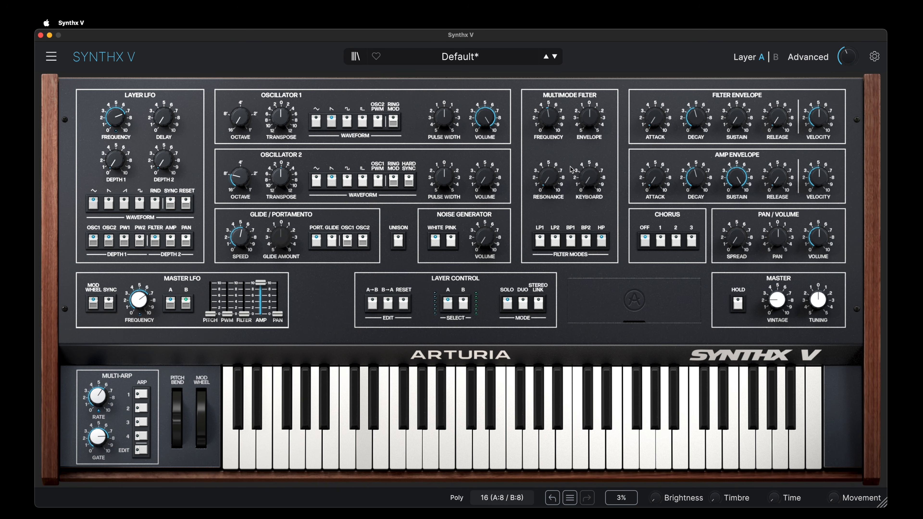
mouse_move(551, 118)
mouse_move(551, 118)
left_mouse_down()
mouse_move(552, 89)
mouse_move(552, 167)
mouse_move(551, 115)
left_mouse_up()
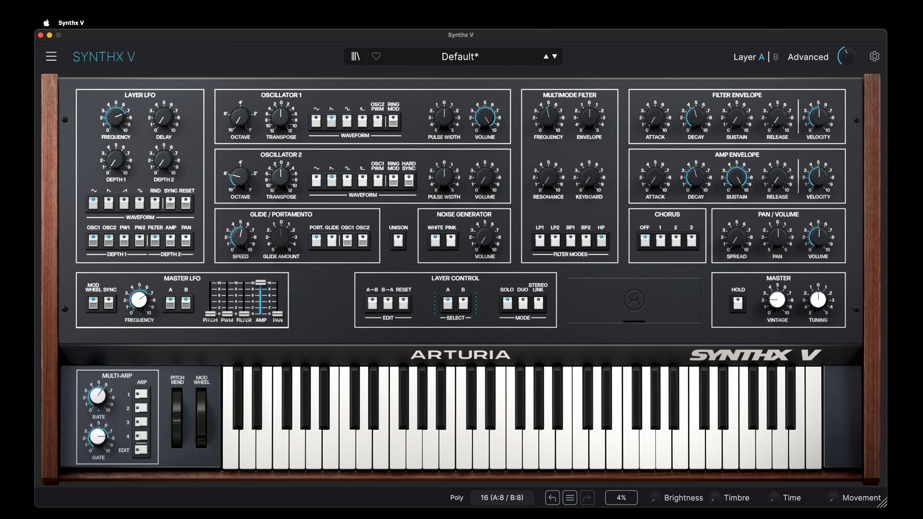
Return the filter to LP1, and raise its resonance with Oscillator 1's volume at 0.00 to hear the filter alone.
left_click(540, 240)
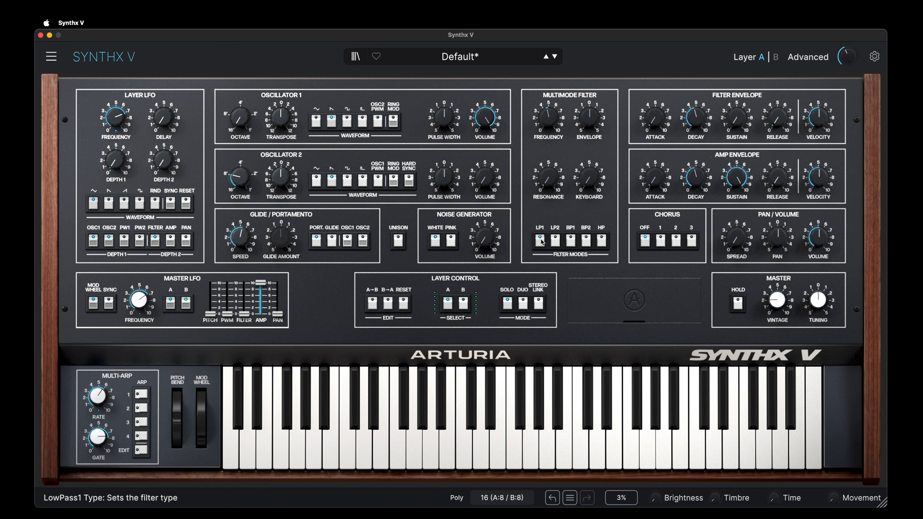
scroll(490, 116, "down", 10)
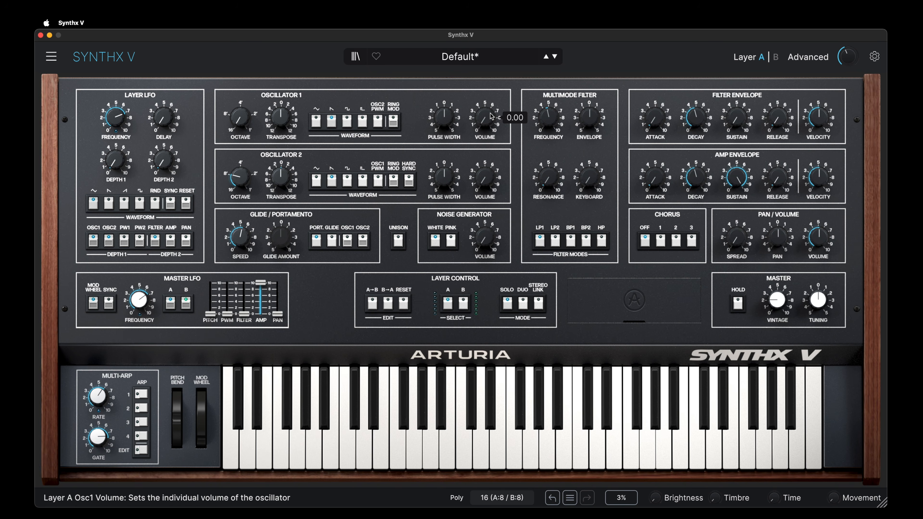
mouse_move(546, 178)
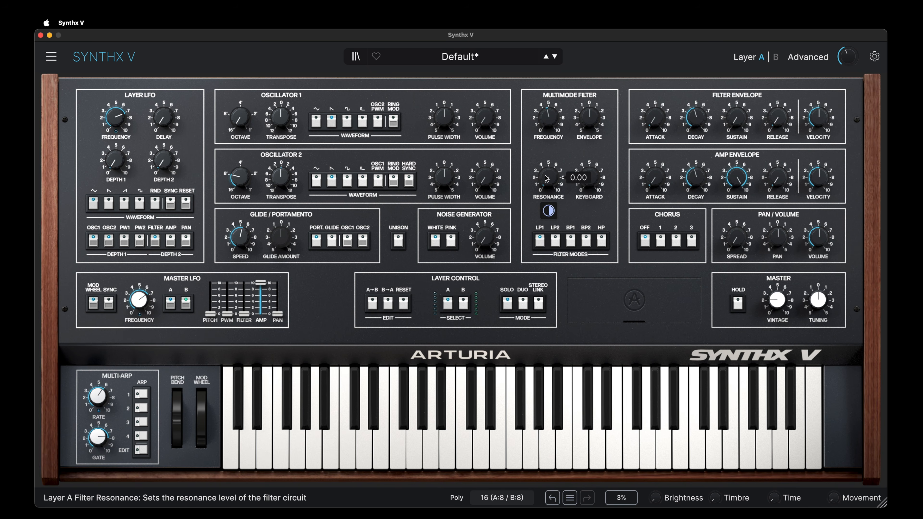
left_click_drag(547, 178, 547, 124)
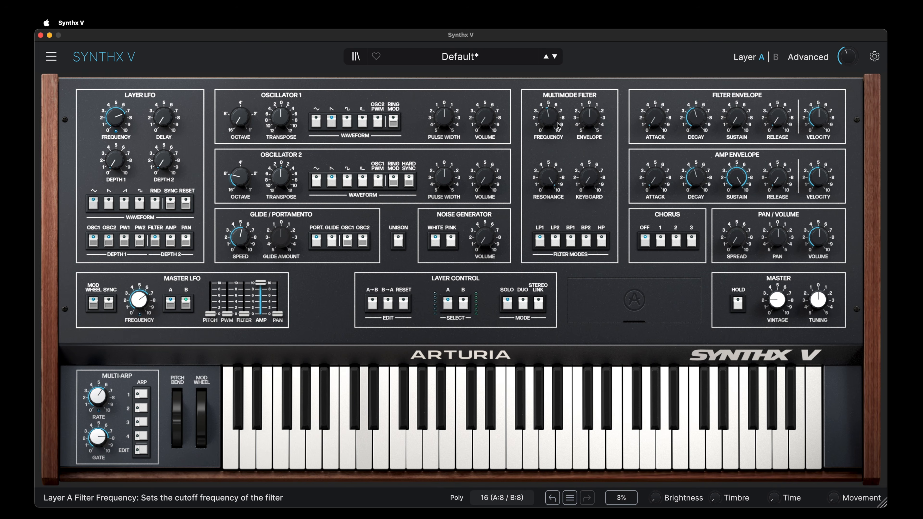
Set the filter cutoff to 681 Hz and try full keyboard tracking, finishing with the tracking back at zero.
mouse_move(551, 119)
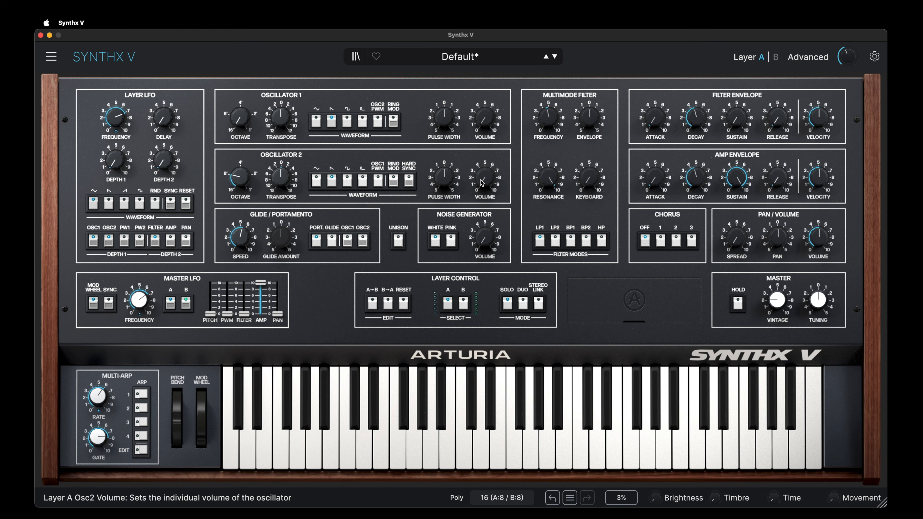
mouse_move(548, 117)
left_mouse_down()
mouse_move(548, 100)
mouse_move(549, 123)
left_mouse_up()
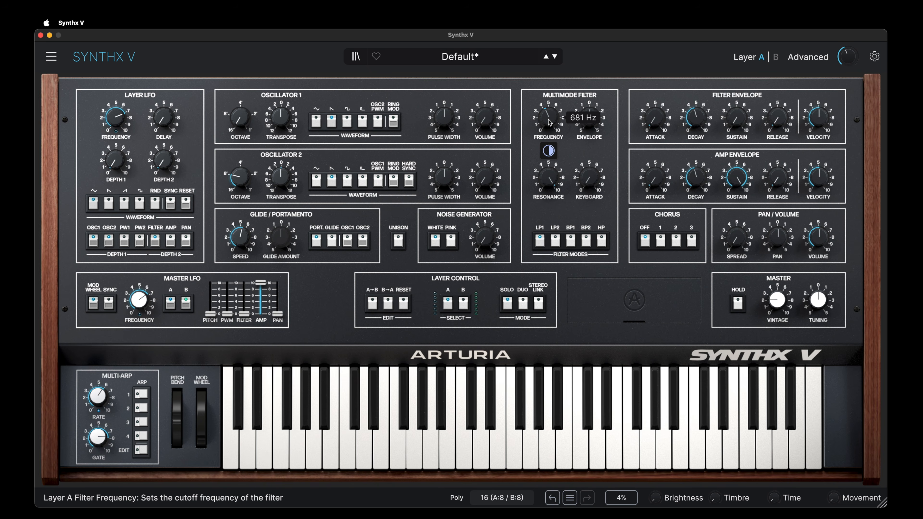
left_click_drag(585, 184, 586, 127)
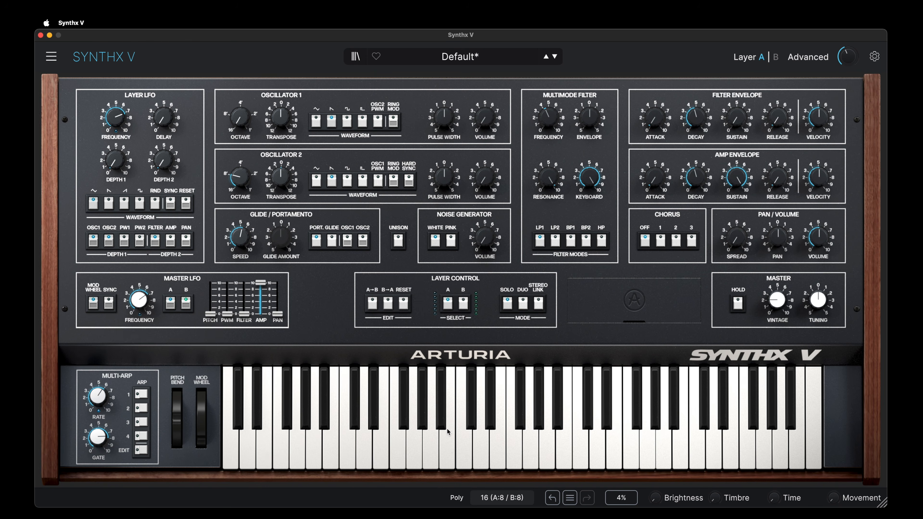
left_click(724, 427)
left_click_drag(589, 171, 589, 291)
Select the high-pass filter mode again and bring the cutoff frequency down near its minimum.
left_click(604, 240)
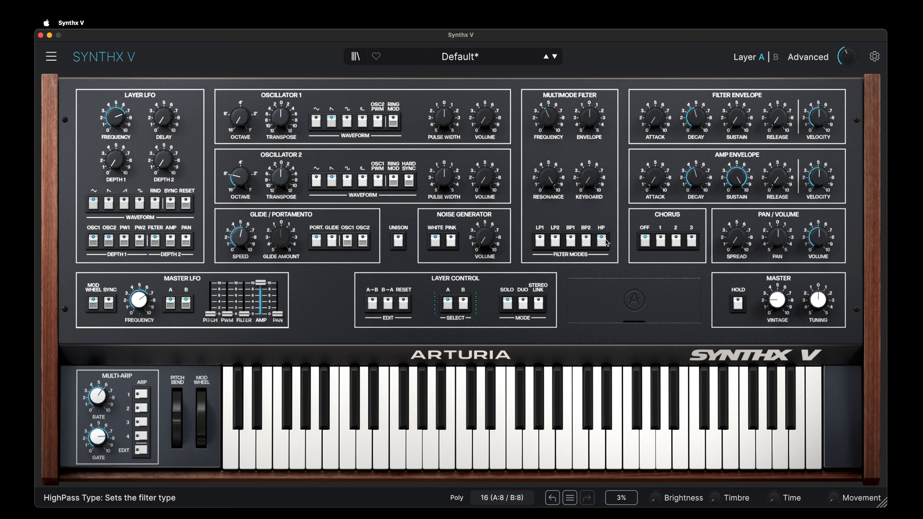
mouse_move(553, 122)
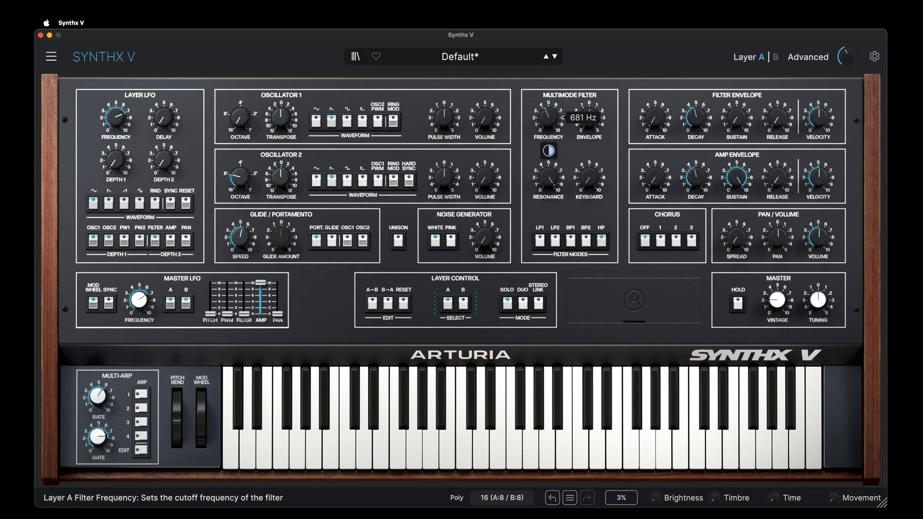
left_click_drag(548, 117, 548, 124)
left_click_drag(548, 150, 548, 156)
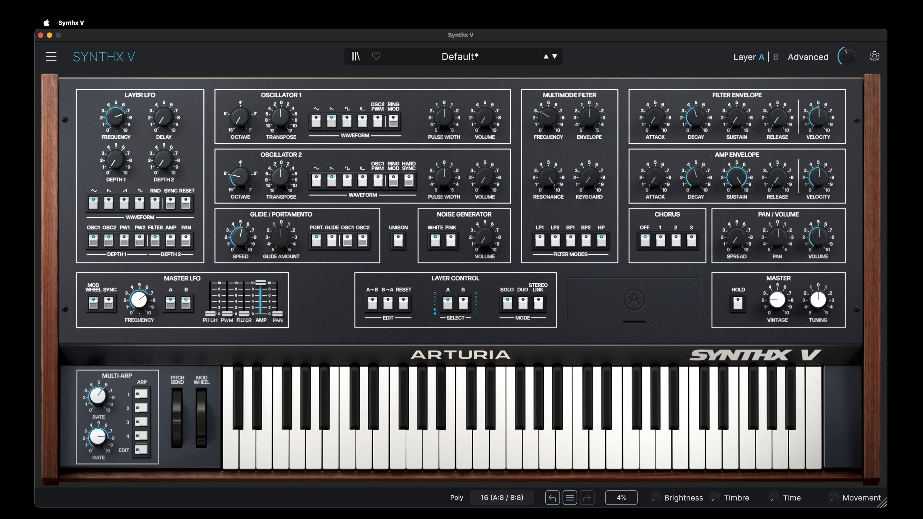
mouse_move(548, 119)
mouse_move(548, 119)
left_mouse_down()
mouse_move(548, 81)
mouse_move(548, 119)
left_mouse_up()
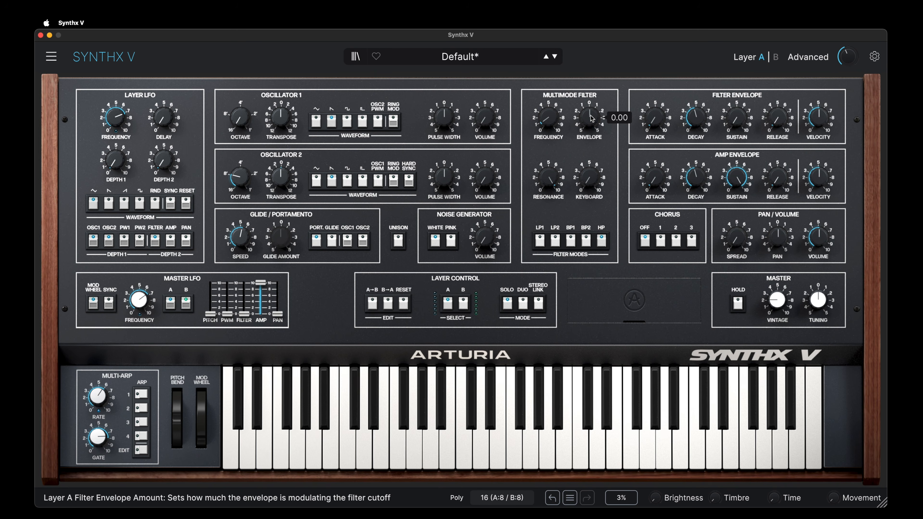
Set the filter envelope amount to 1.00 and lengthen the filter envelope's attack.
mouse_move(591, 122)
left_click_drag(591, 123, 591, 95)
left_click_drag(644, 127, 644, 106)
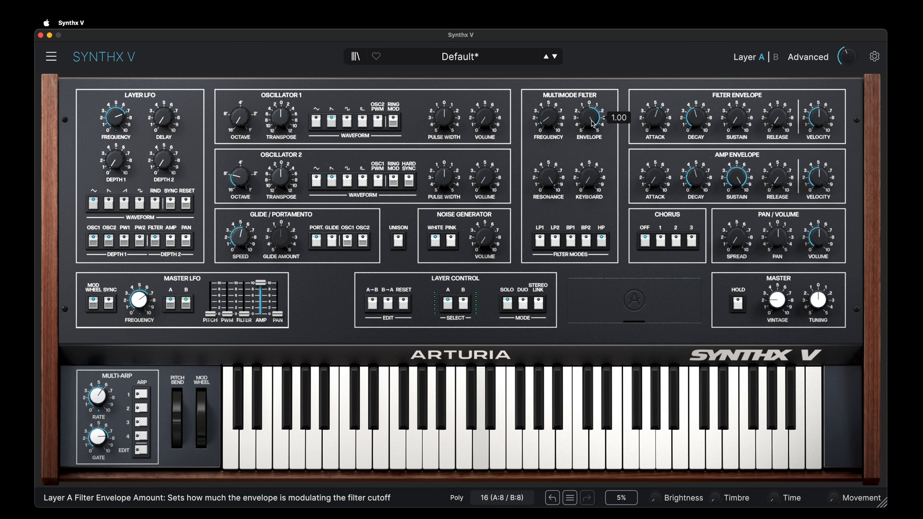
Try filter envelope amounts of 0.440 and -0.744, and reset the amount to zero.
left_click_drag(591, 123, 591, 145)
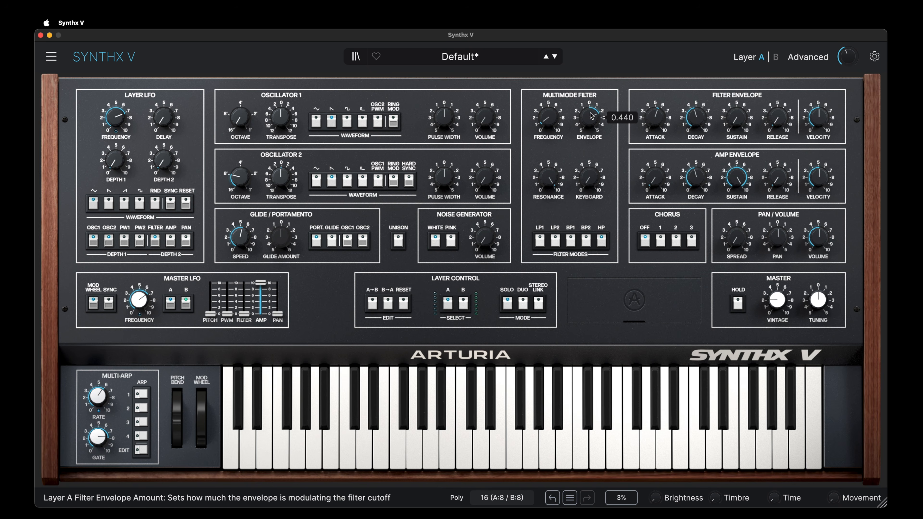
left_click_drag(591, 118, 590, 145)
left_click_drag(591, 145, 590, 150)
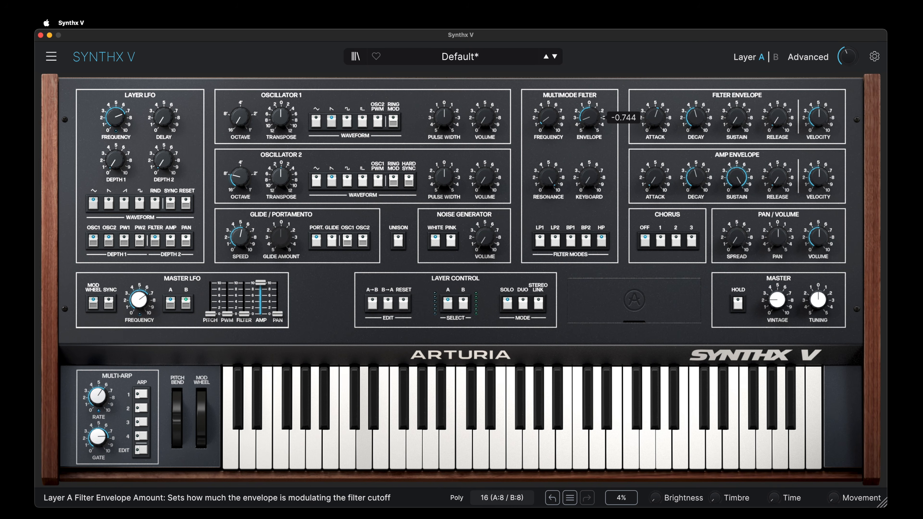
double_click(589, 117)
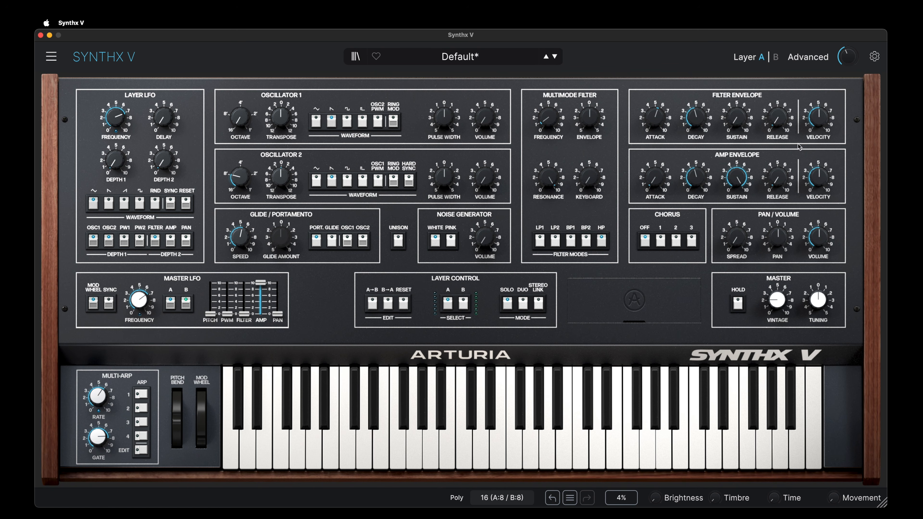
Try velocity control of the filter envelope at its maximum with an envelope amount of 1.00, while adjusting the cutoff.
mouse_move(820, 122)
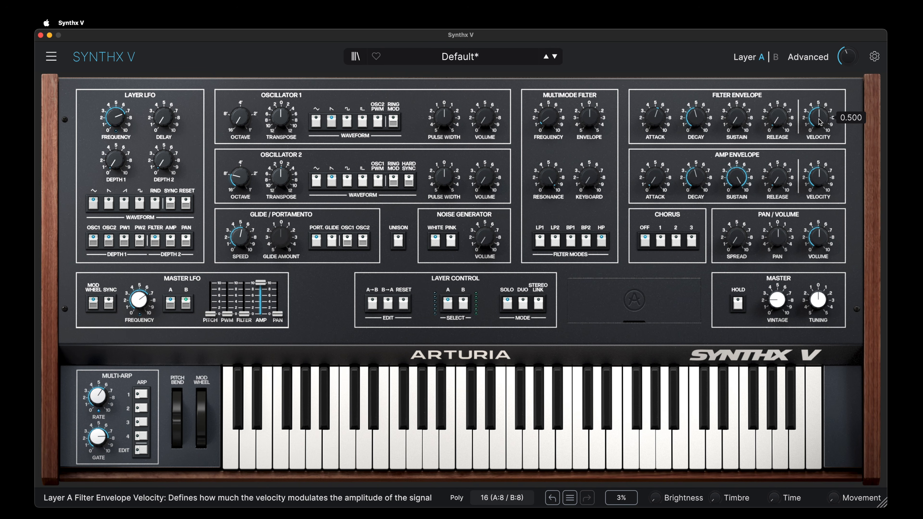
left_click_drag(589, 117, 589, 102)
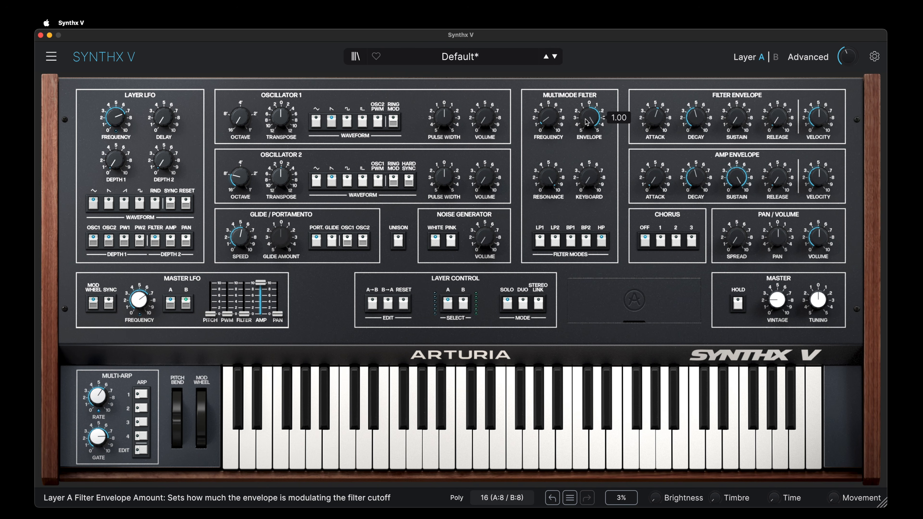
left_click_drag(819, 123, 819, 109)
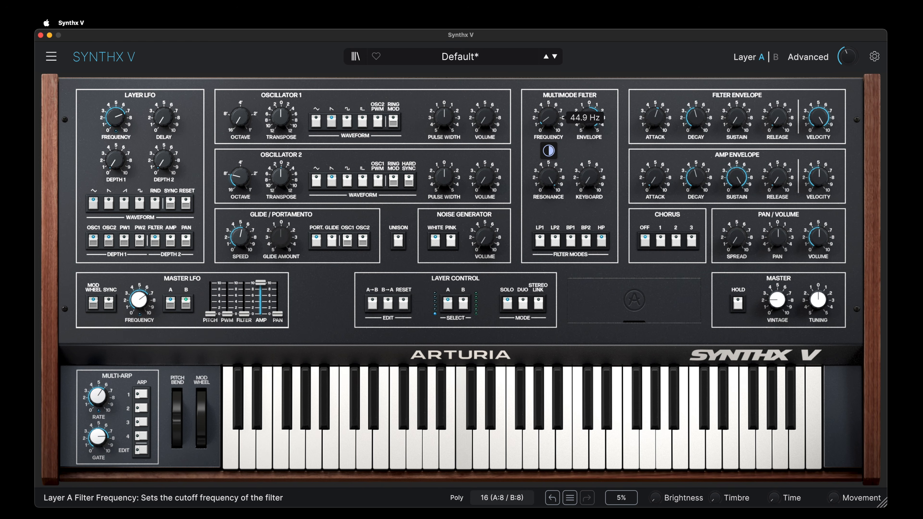
left_click_drag(547, 117, 548, 110)
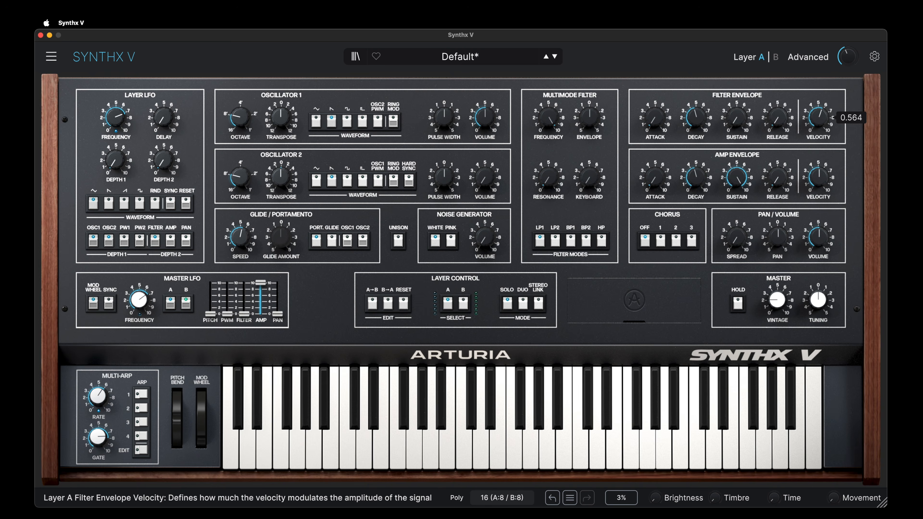
Set the filter envelope's velocity to zero and its decay to 5.74 s.
double_click(819, 115)
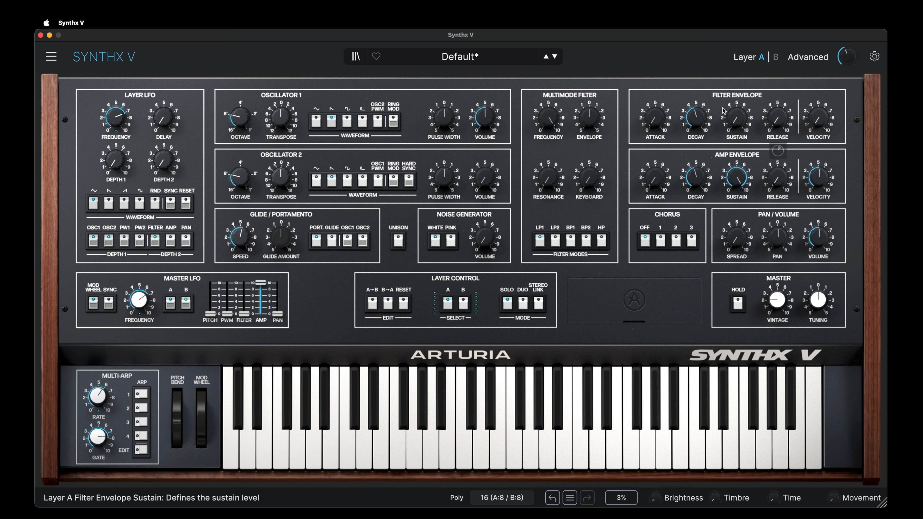
mouse_move(658, 123)
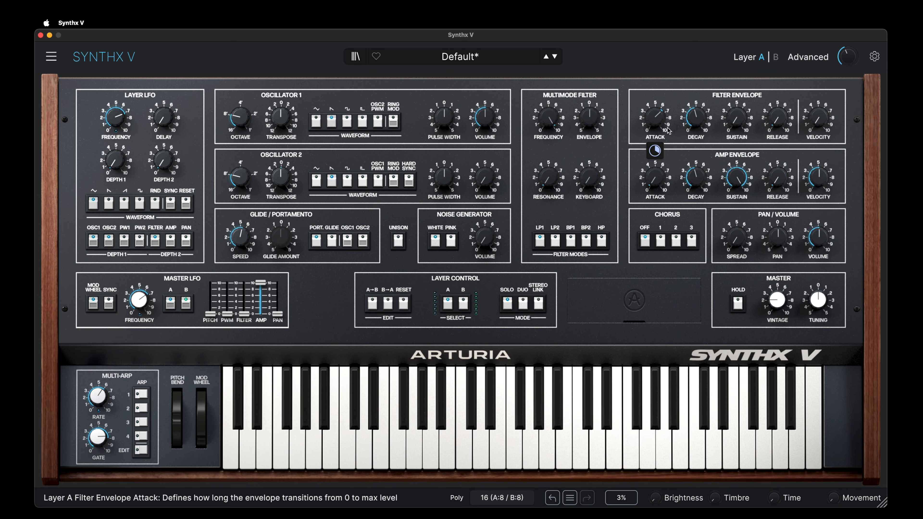
left_click_drag(695, 123, 695, 92)
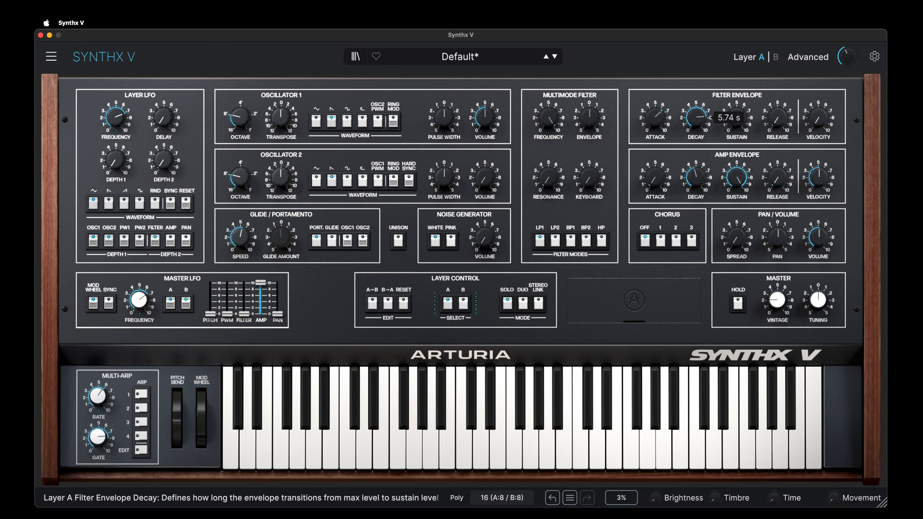
Raise the filter envelope amount to its maximum and adjust the filter attack and cutoff to hear the sweep.
mouse_move(583, 121)
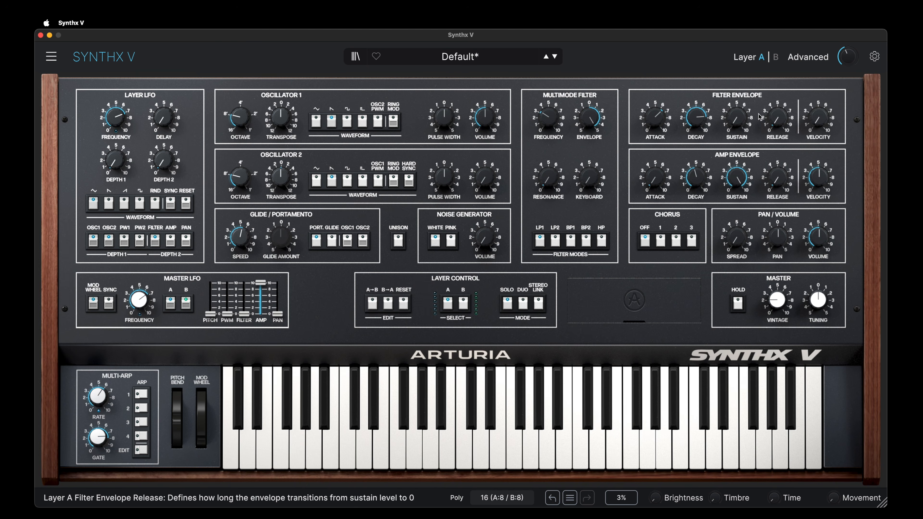
mouse_move(654, 117)
left_mouse_down()
mouse_move(654, 150)
mouse_move(654, 109)
left_mouse_up()
left_click_drag(548, 117, 548, 160)
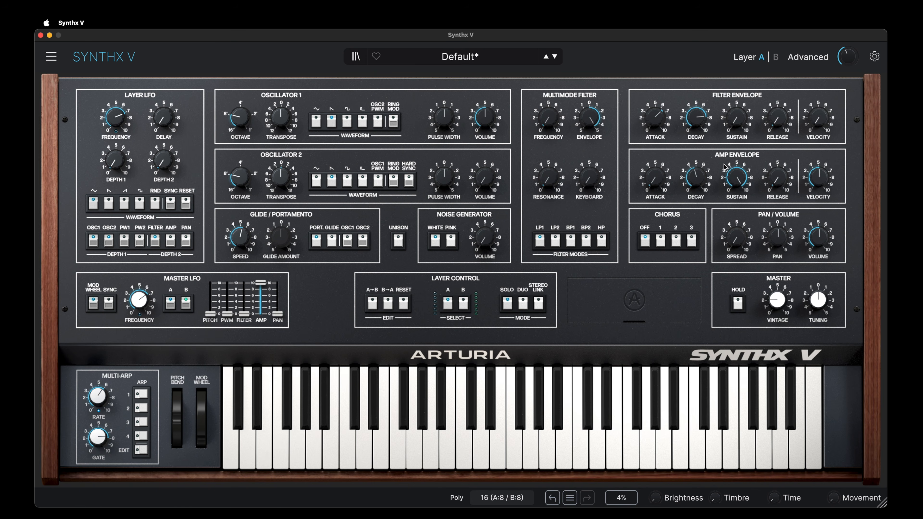
Shorten the filter envelope's attack to 2 ms and try different decay and attack times.
scroll(654, 150, "down", 5)
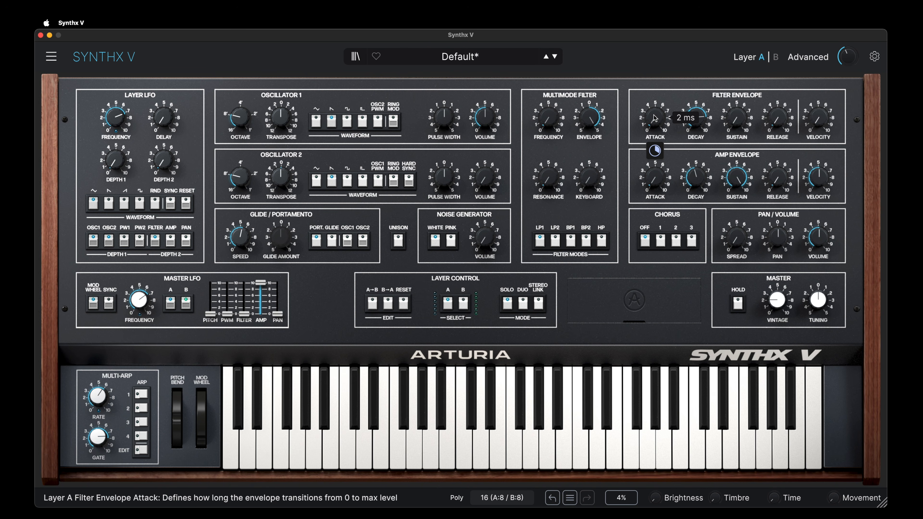
scroll(695, 117, "down", 4)
scroll(689, 119, "down", 3)
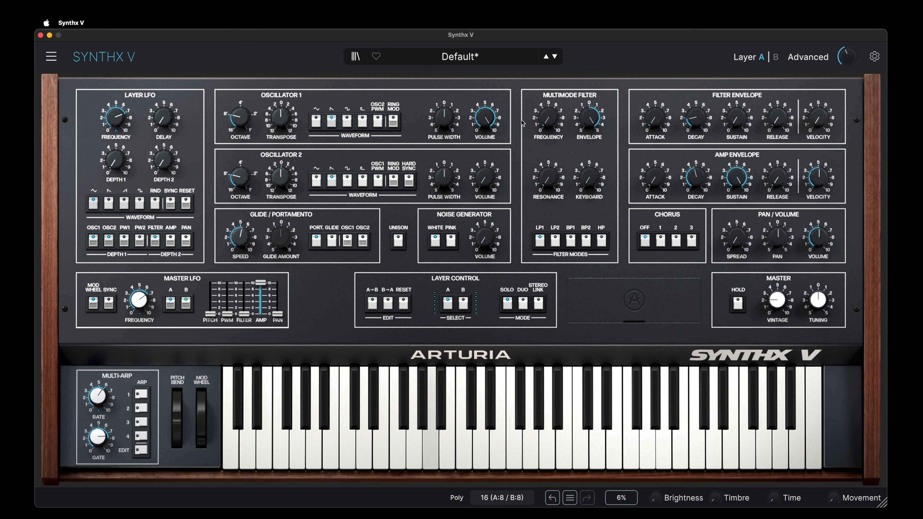
left_click_drag(694, 117, 695, 106)
left_click_drag(654, 150, 654, 149)
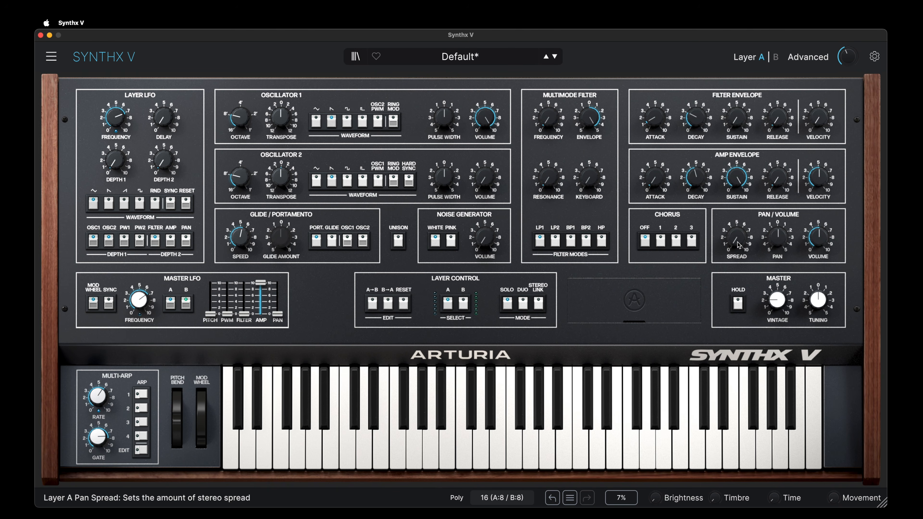
Reload the Default preset and try layer A's pan at 1.00, resetting it to 0.00.
left_click(545, 56)
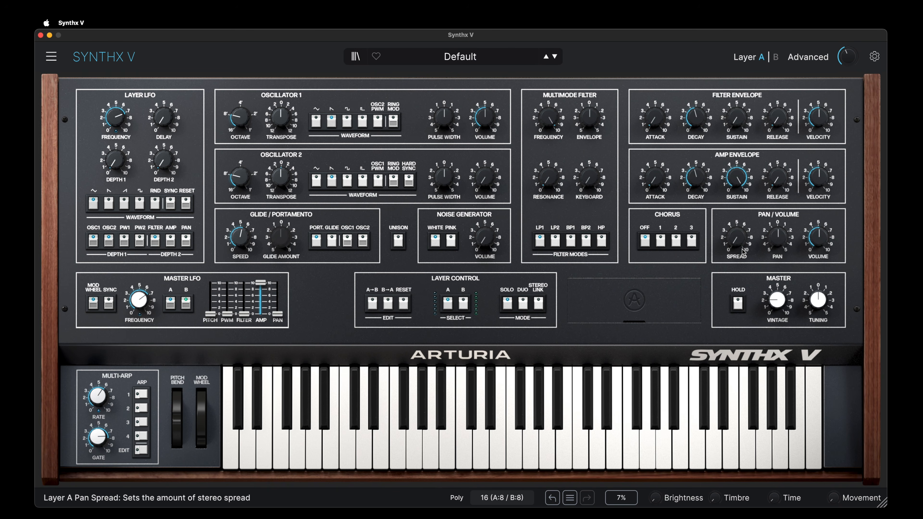
mouse_move(742, 251)
left_mouse_down()
mouse_move(742, 217)
mouse_move(738, 247)
left_mouse_up()
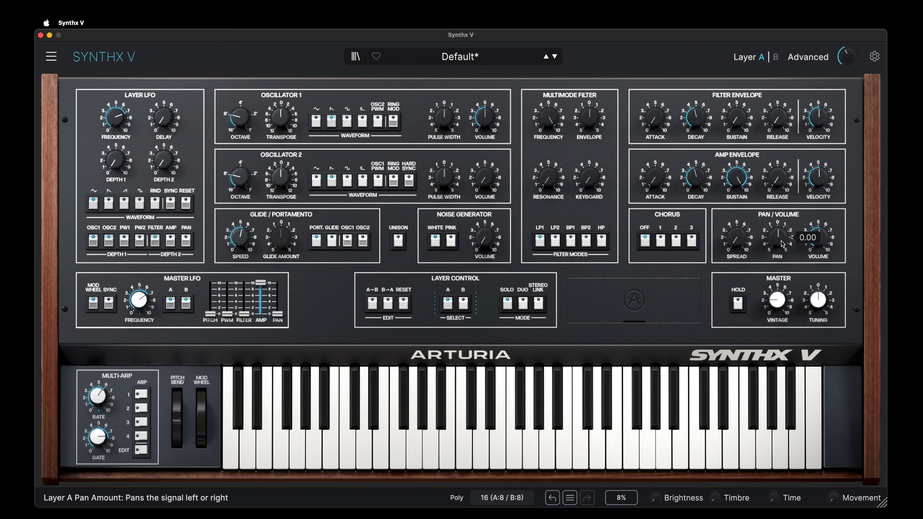
mouse_move(781, 242)
left_mouse_down()
mouse_move(781, 258)
mouse_move(781, 240)
left_mouse_up()
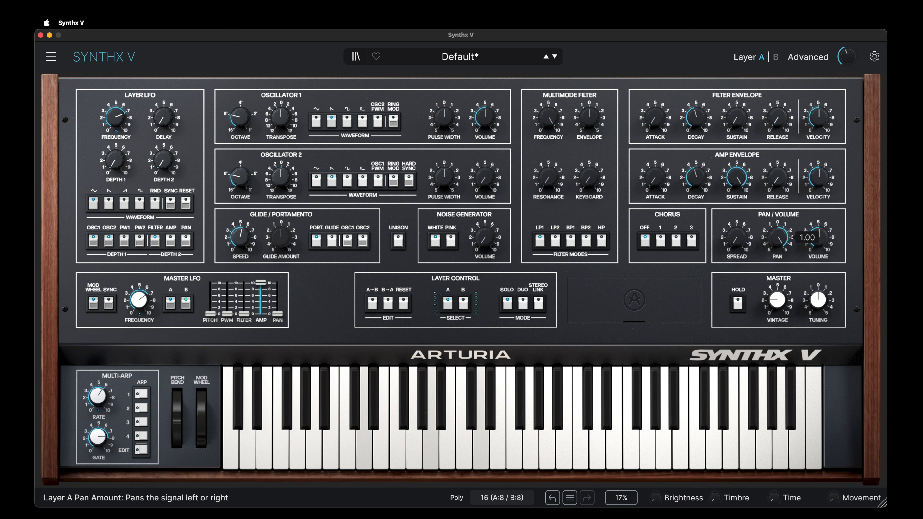
double_click(781, 239)
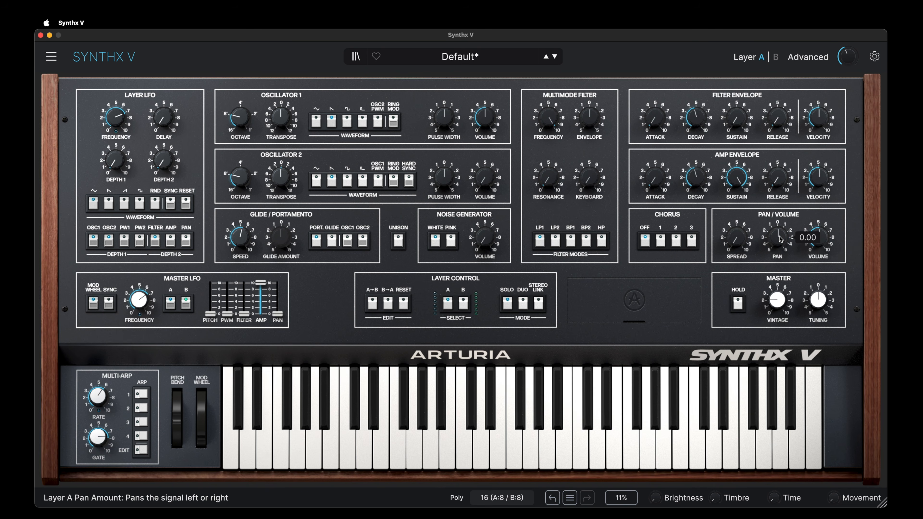
Raise layer A's volume to its maximum and its pan spread to 1.00.
mouse_move(821, 241)
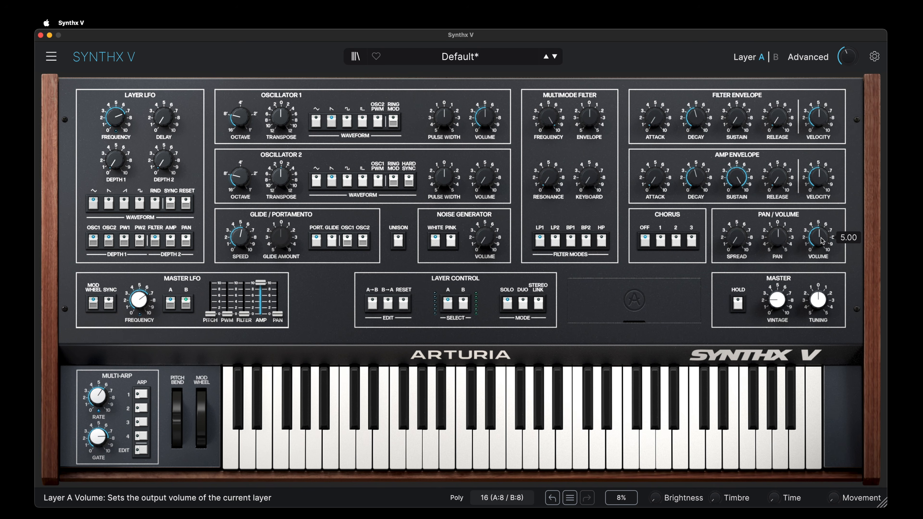
mouse_move(818, 236)
left_mouse_down()
mouse_move(818, 215)
mouse_move(818, 223)
left_mouse_up()
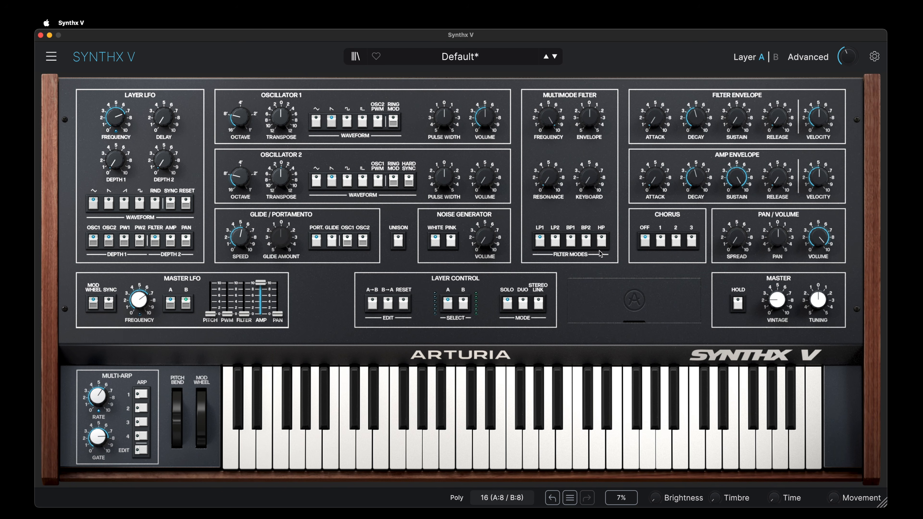
mouse_move(741, 245)
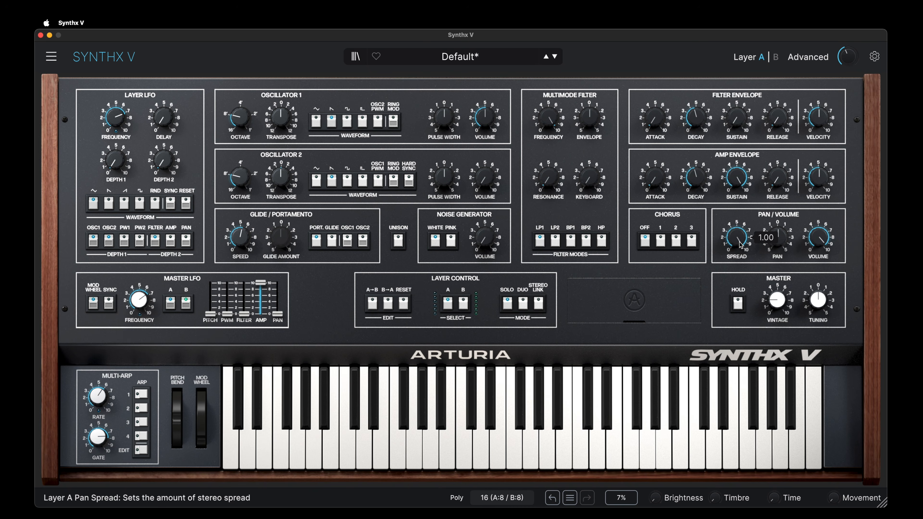
Raise layer B's pan spread and pan it to 0.664, with layer A panned to the opposite side.
left_click(464, 303)
left_click_drag(736, 238, 777, 227)
left_click(448, 303)
left_click(463, 304)
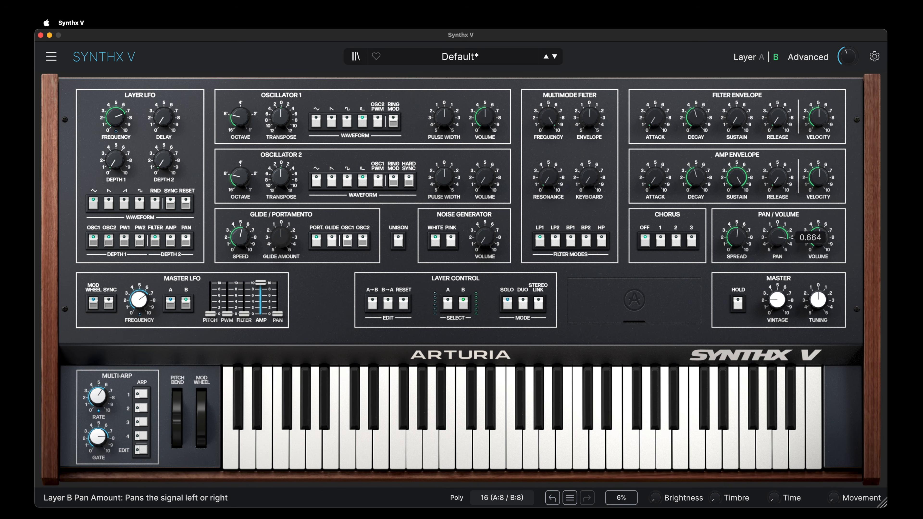
left_click(447, 304)
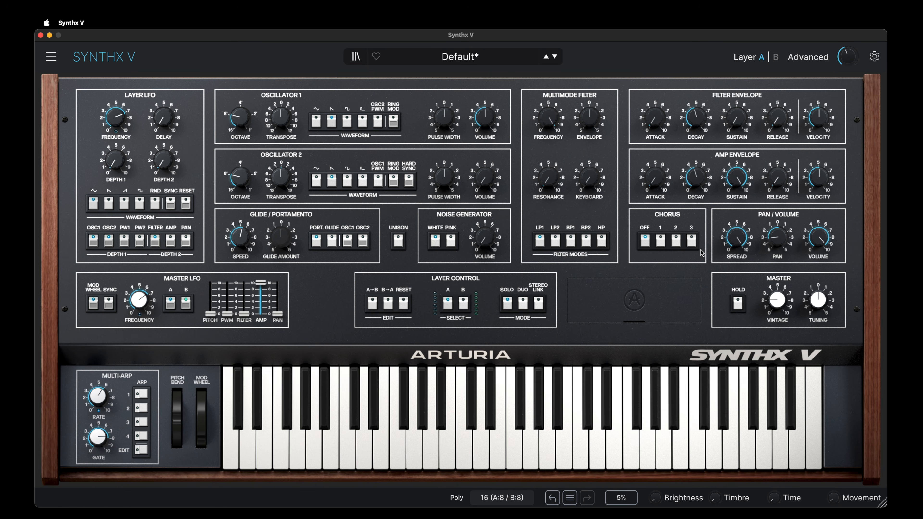
Switch between layers A and B to compare their pan settings, and try Duo mode.
left_click(463, 304)
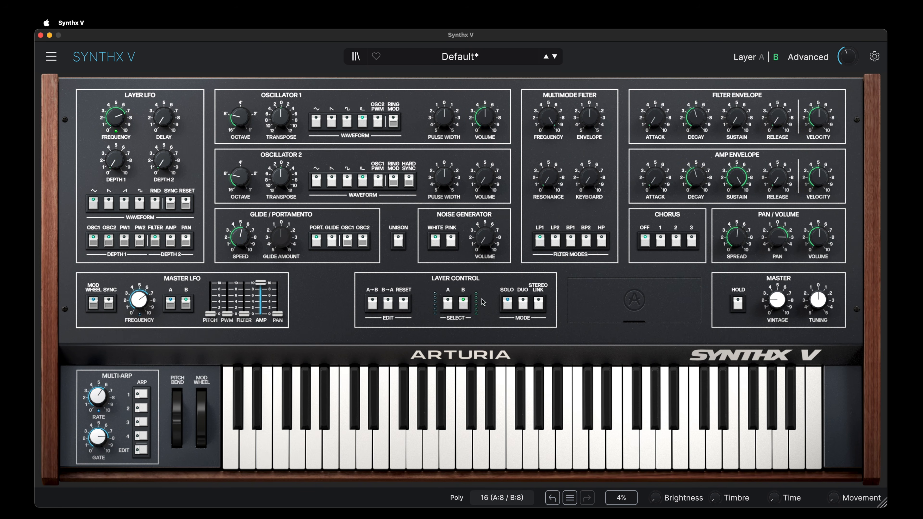
left_click(447, 303)
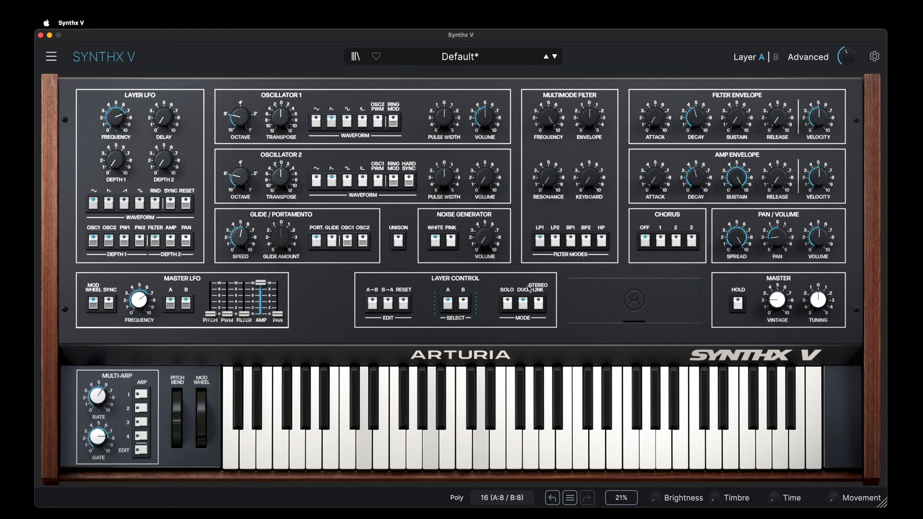
left_click(463, 302)
left_click(447, 303)
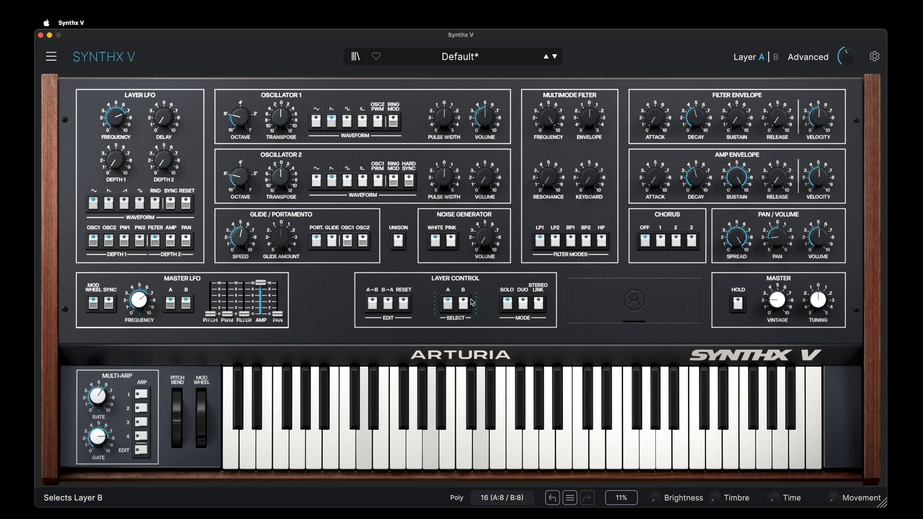
left_click(524, 304)
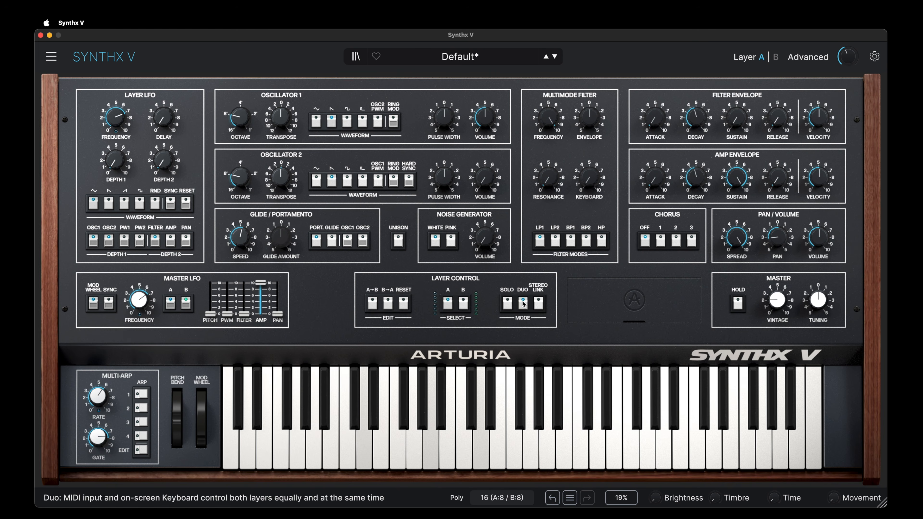
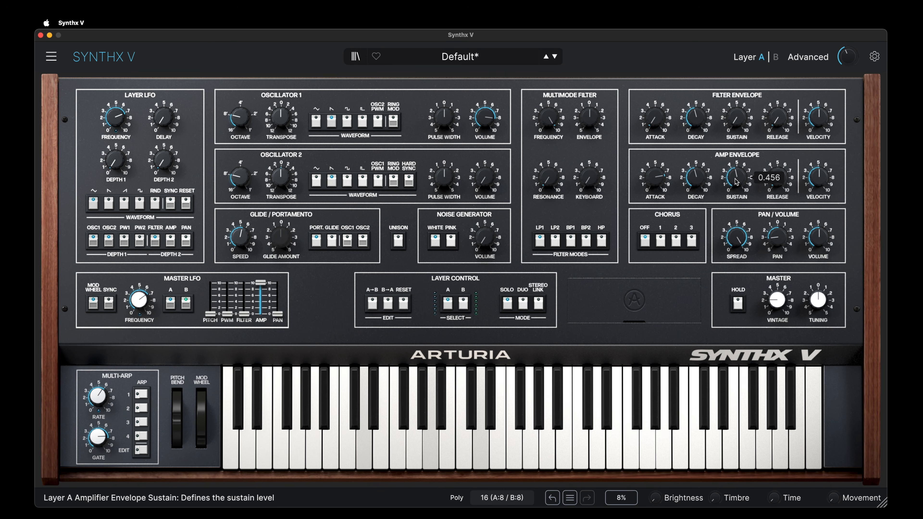
Give layer A's amp envelope maximum sustain and a longer release, and try its velocity at 1.00 and zero.
left_click_drag(736, 182, 736, 160)
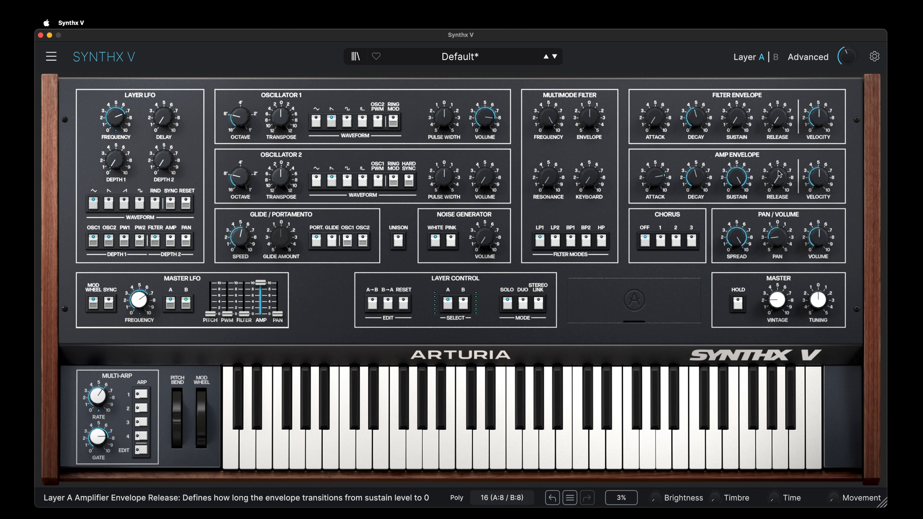
mouse_move(780, 170)
left_mouse_down()
mouse_move(779, 142)
mouse_move(778, 182)
left_mouse_up()
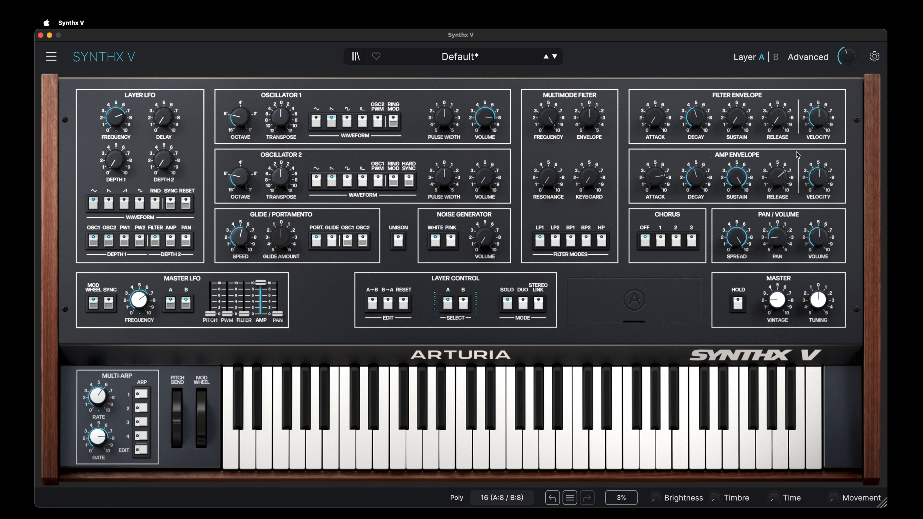
mouse_move(827, 181)
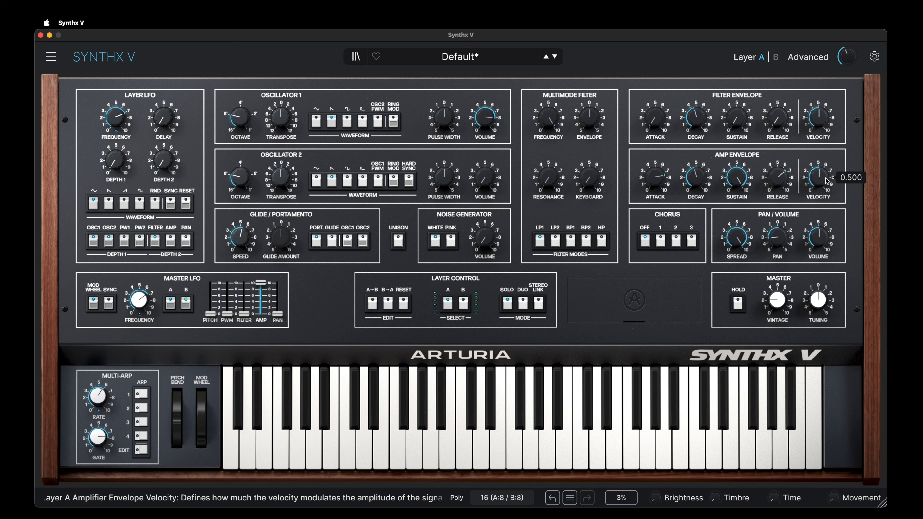
left_click_drag(827, 181, 827, 146)
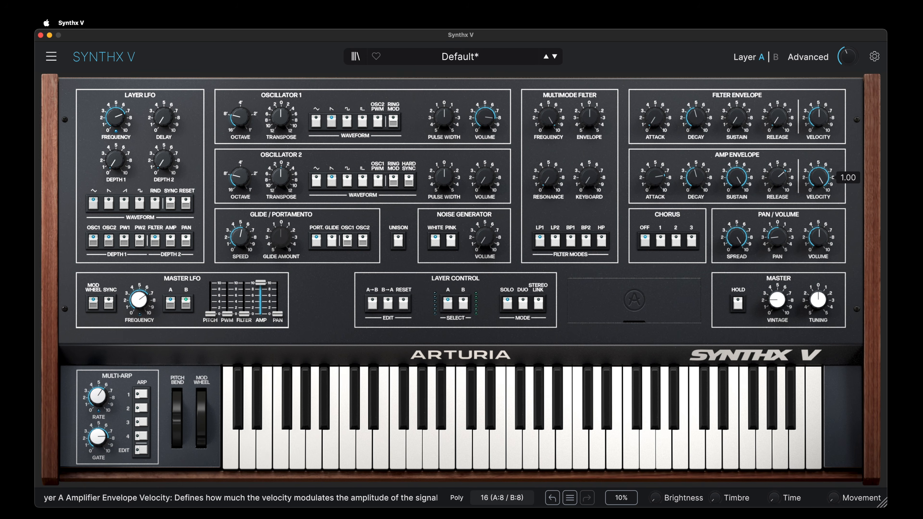
left_click_drag(826, 145, 821, 178)
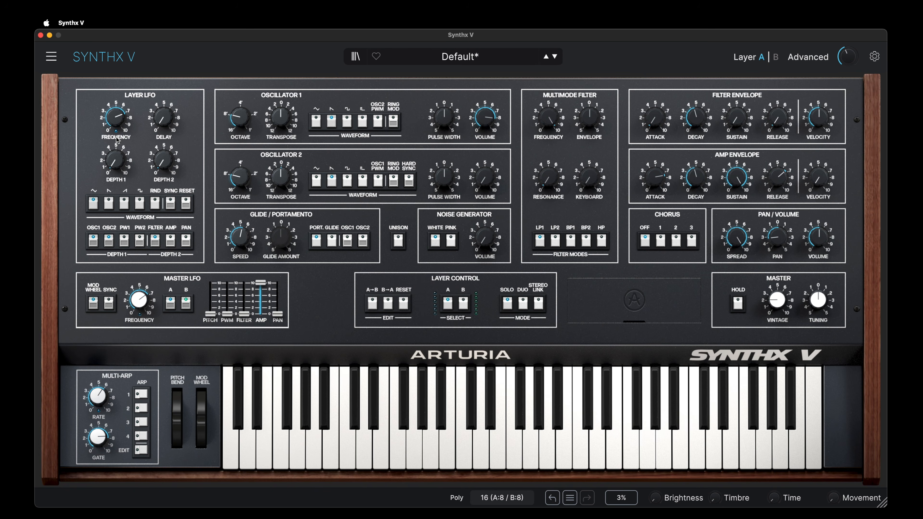
Lower layer A's LFO frequency, try its ramp and square waveforms and look at its sync options.
left_click_drag(117, 127, 115, 115)
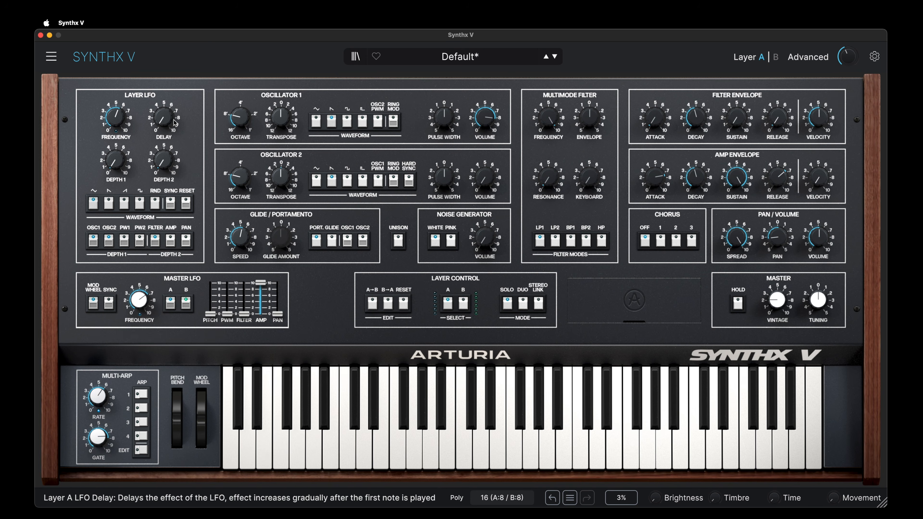
left_click_drag(169, 120, 129, 163)
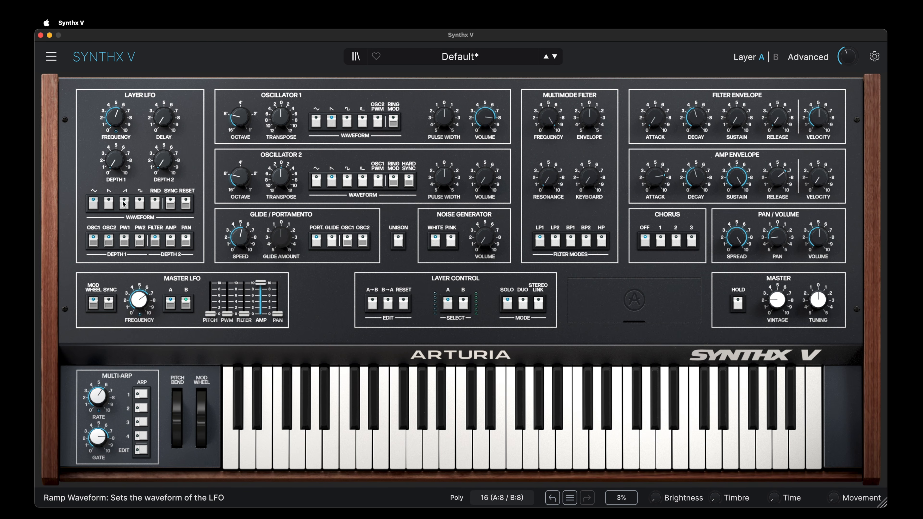
left_click(124, 203)
left_click(140, 204)
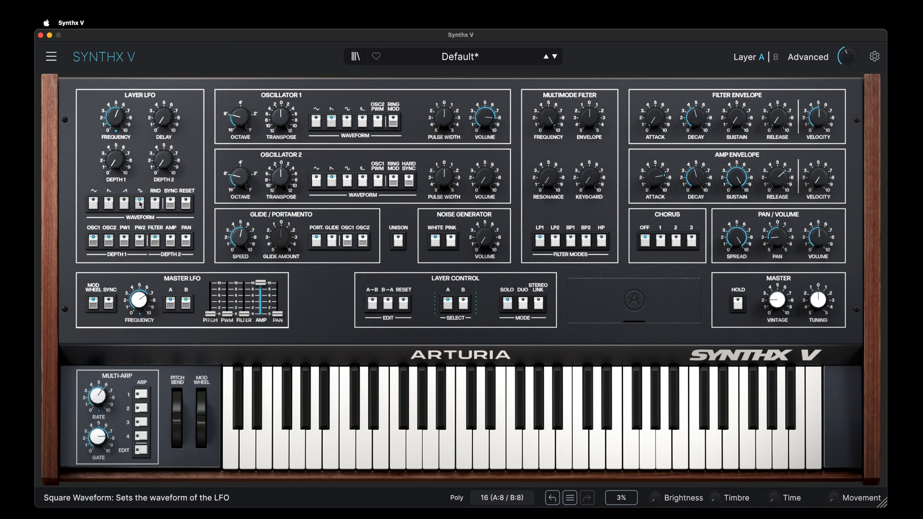
left_click(171, 205)
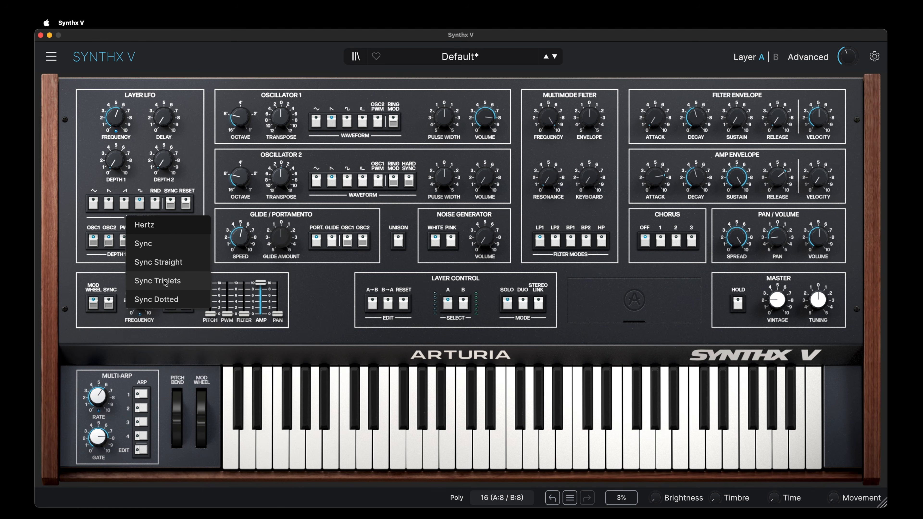
left_click(195, 177)
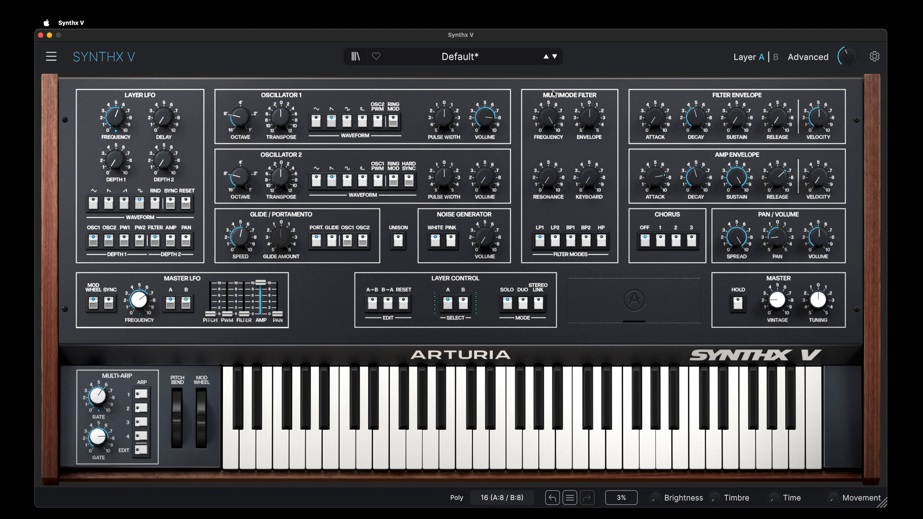
Reload the Default preset and try the layer LFO's Depth 1 at 9.84 and a medium amount, resetting it to 0.00.
left_click(546, 56)
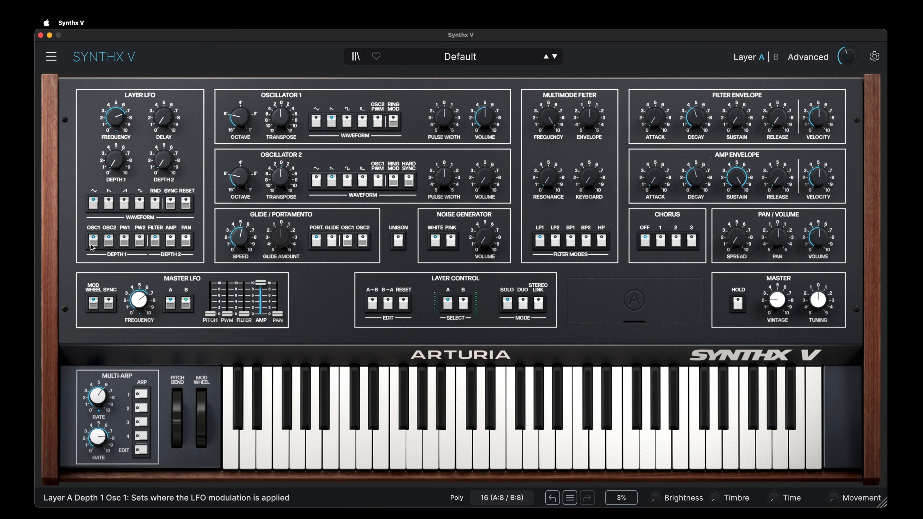
mouse_move(115, 193)
left_click_drag(115, 193, 116, 193)
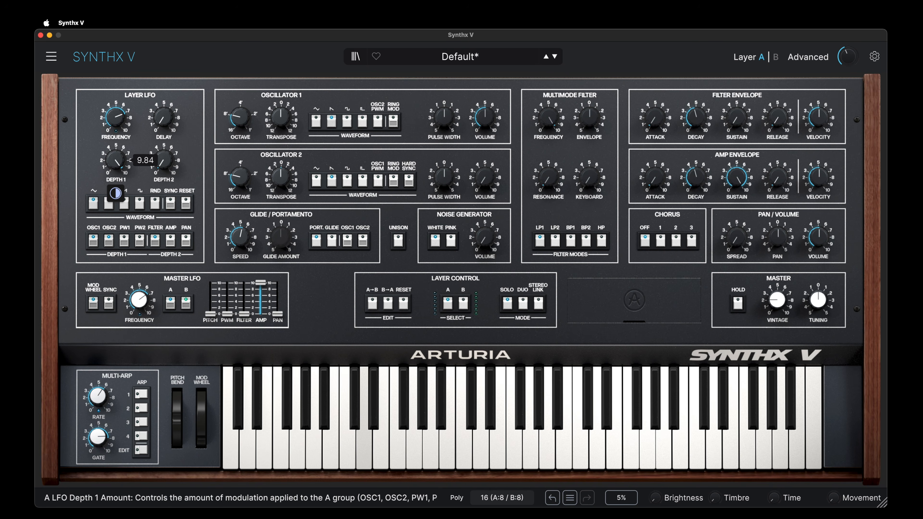
double_click(115, 193)
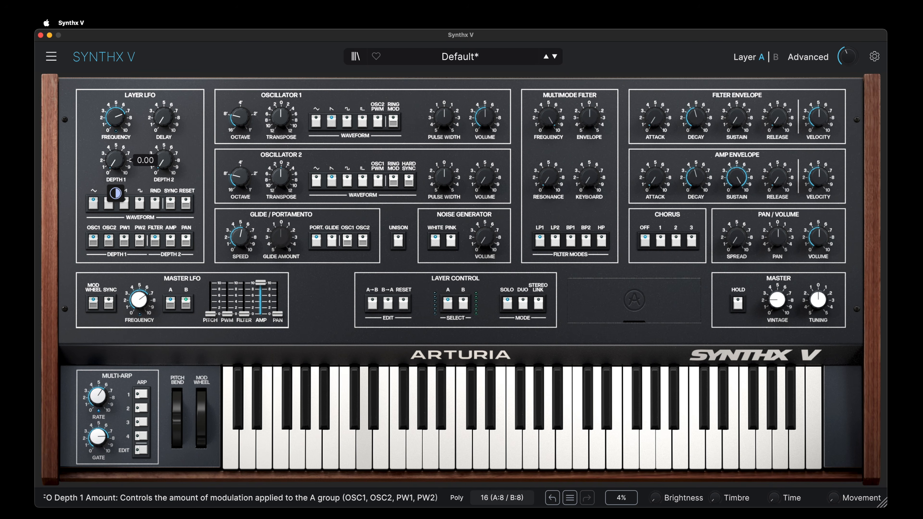
left_click_drag(114, 162, 113, 155)
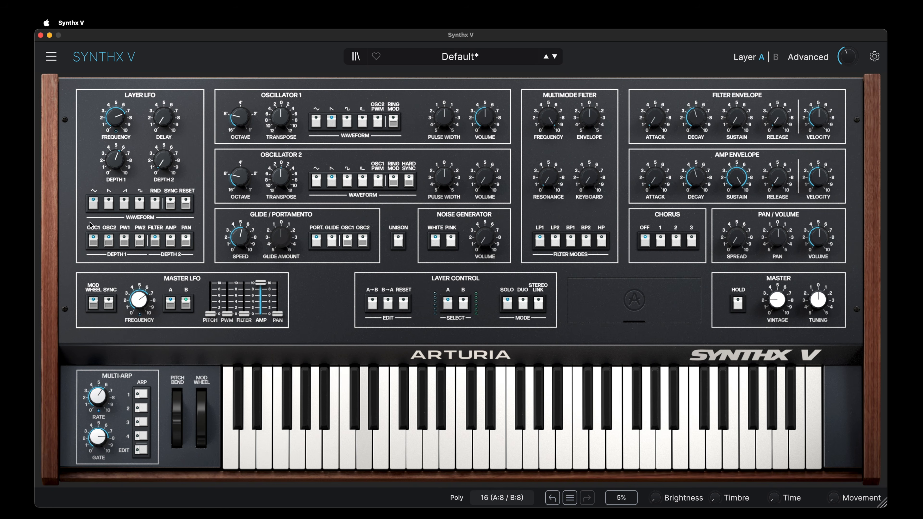
left_click_drag(115, 193, 115, 193)
double_click(121, 159)
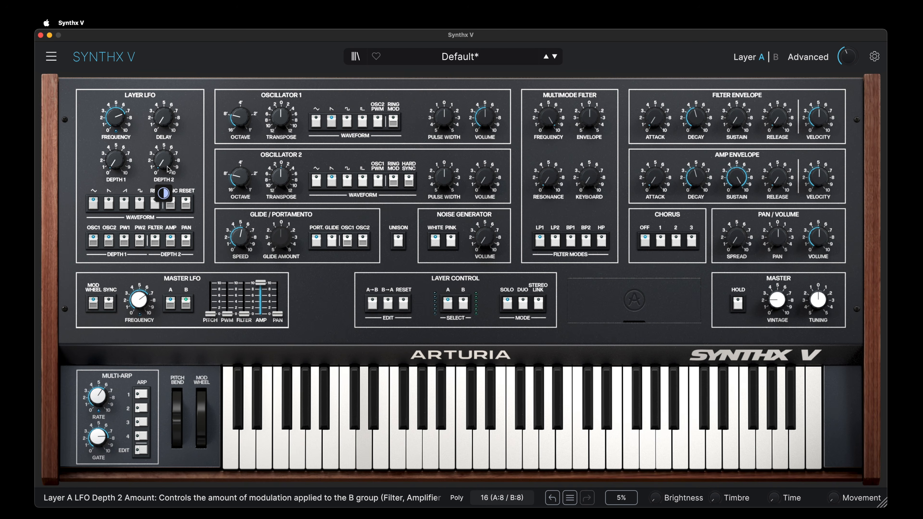
Try the layer LFO's Depth 2 at 7.56 with a changed LFO frequency.
mouse_move(168, 170)
left_mouse_down()
mouse_move(168, 146)
mouse_move(167, 165)
left_mouse_up()
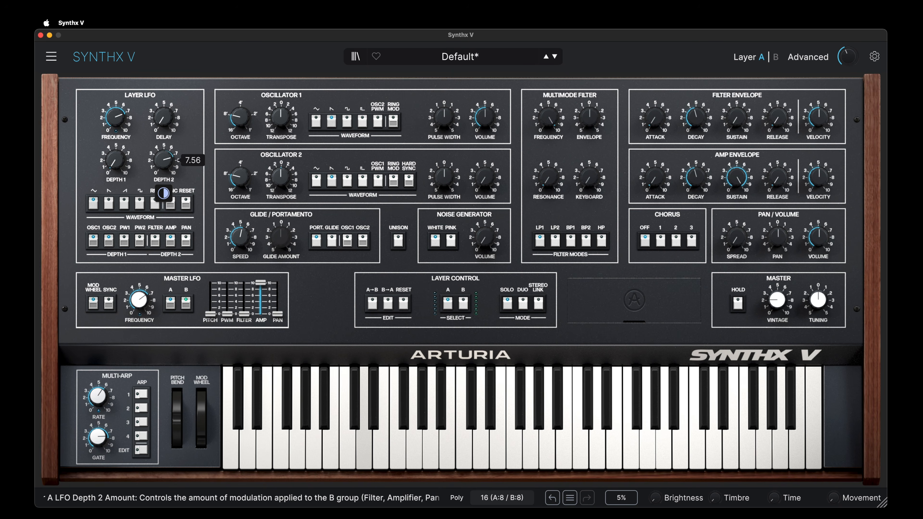
mouse_move(115, 117)
left_mouse_down()
mouse_move(116, 125)
mouse_move(116, 101)
mouse_move(116, 113)
left_mouse_up()
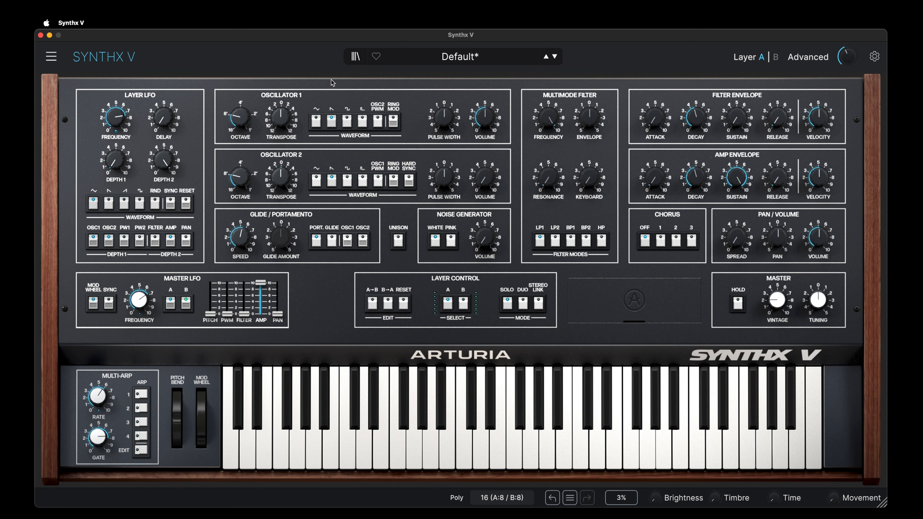
Reload the Default preset and toggle the layer LFO's filter and oscillator 2 destinations.
left_click(546, 57)
left_click(156, 241)
left_click(109, 241)
Turn on the Osc2 PWM and ring modulation options for oscillator 1.
left_click(378, 121)
left_click(393, 121)
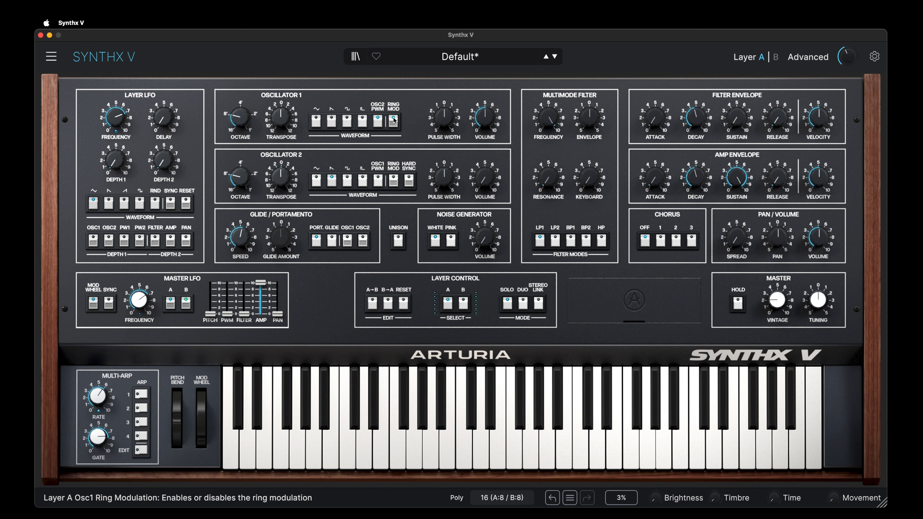
Set layer A's oscillator 2 volume to 5.32 and turn on its Osc1 PWM option.
left_click_drag(484, 177, 484, 181)
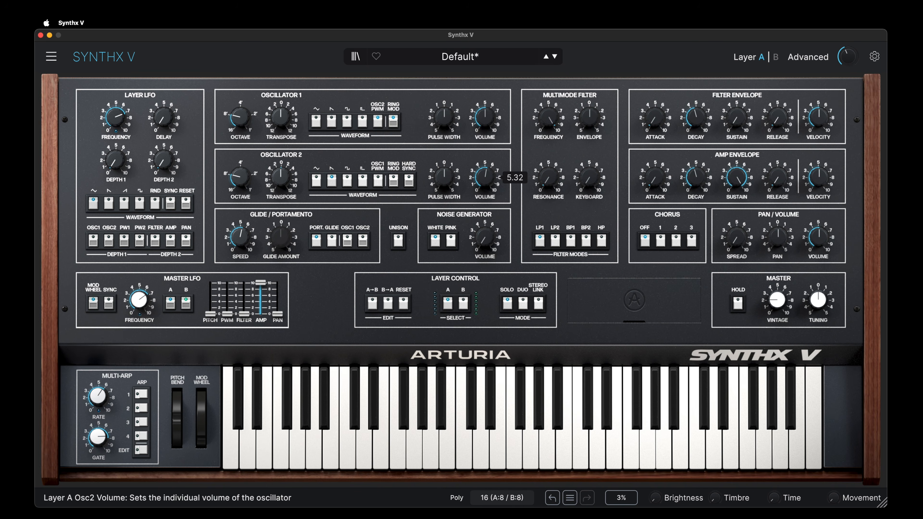
left_click(379, 179)
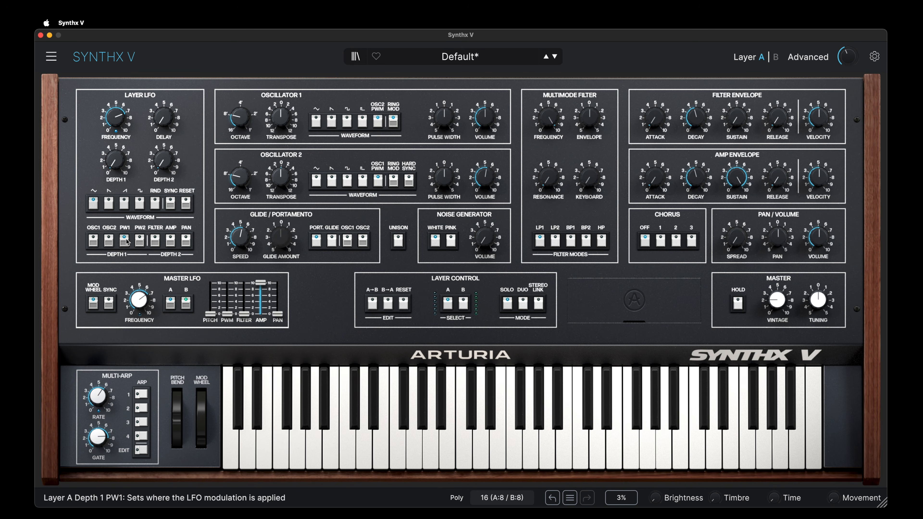
Route layer A's LFO to both oscillators' pulse widths, choose the random waveform and set Depth 1 to 8.12.
left_click(141, 241)
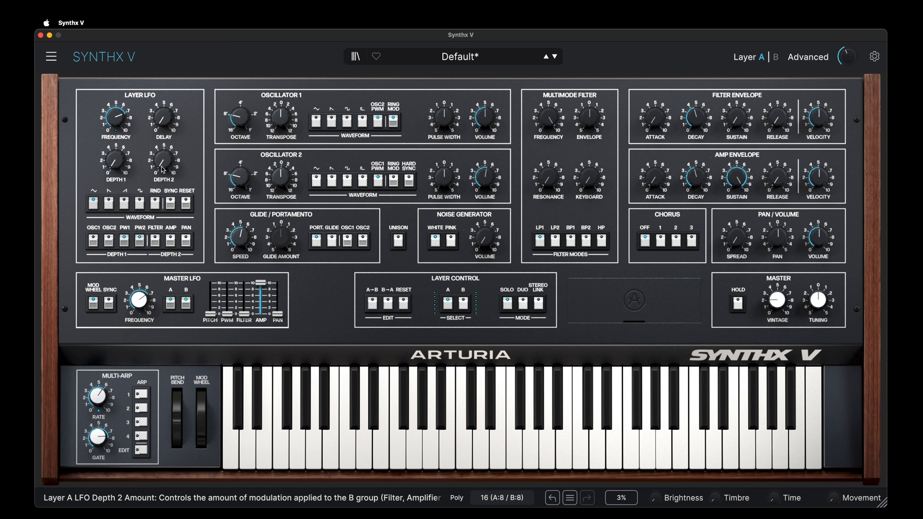
left_click_drag(117, 160, 117, 117)
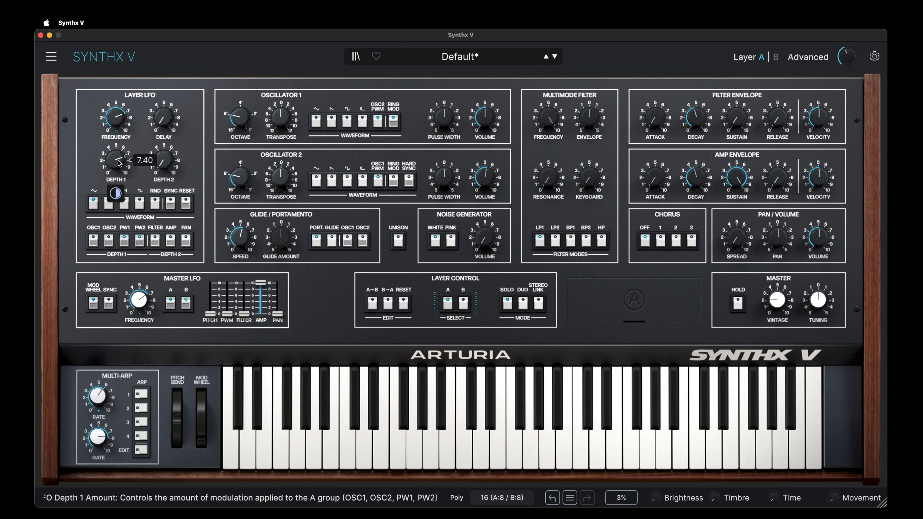
left_click(155, 204)
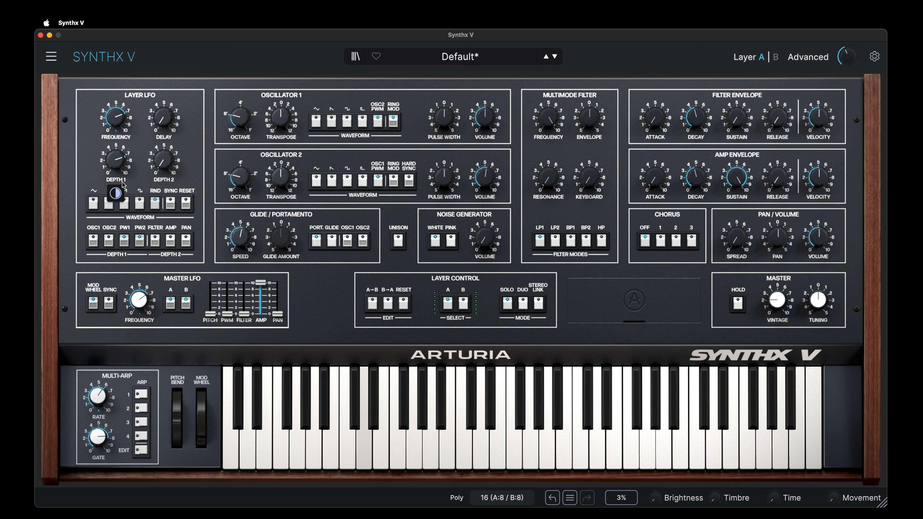
left_click_drag(115, 160, 116, 157)
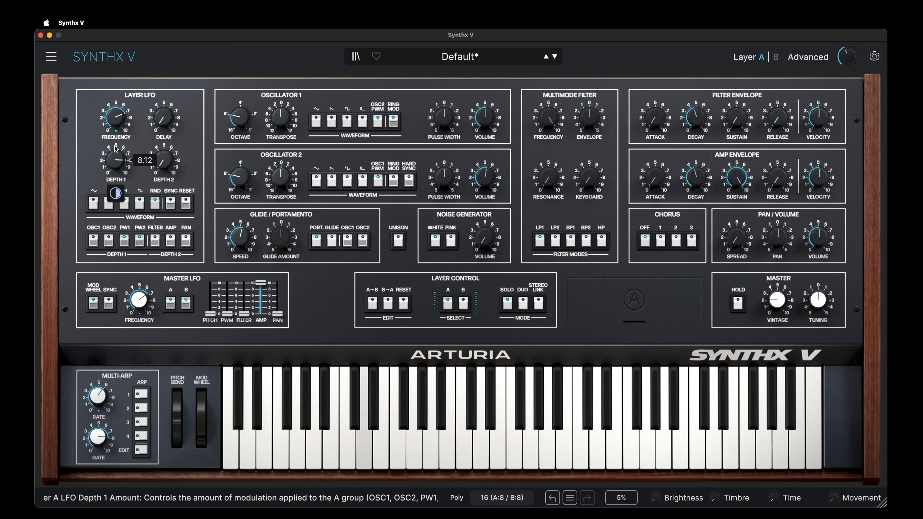
mouse_move(119, 118)
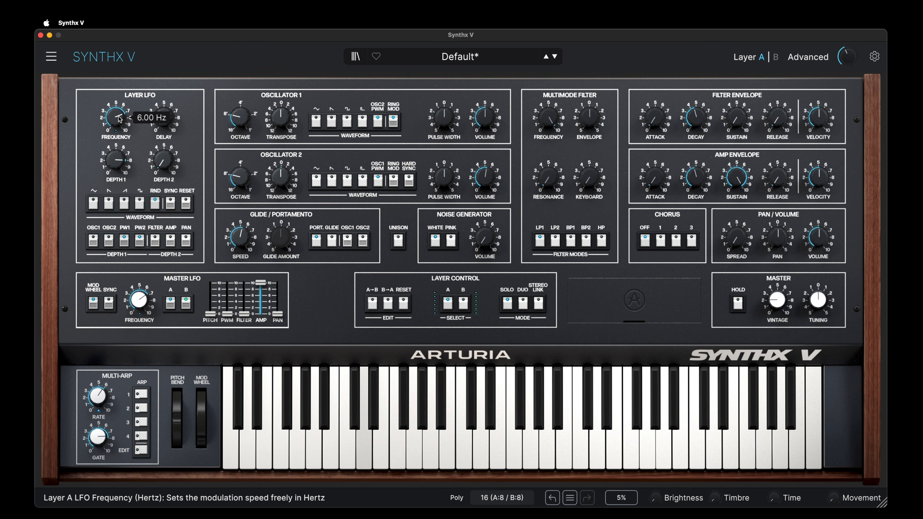
left_click_drag(119, 118, 119, 127)
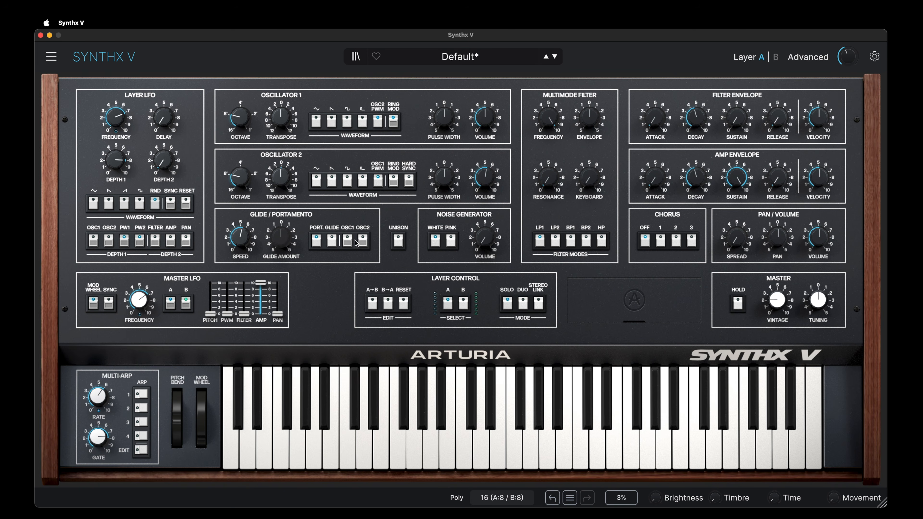
On layer B, turn on PWM for both oscillators and hard sync, with oscillator 2's volume at 5.40.
left_click(463, 303)
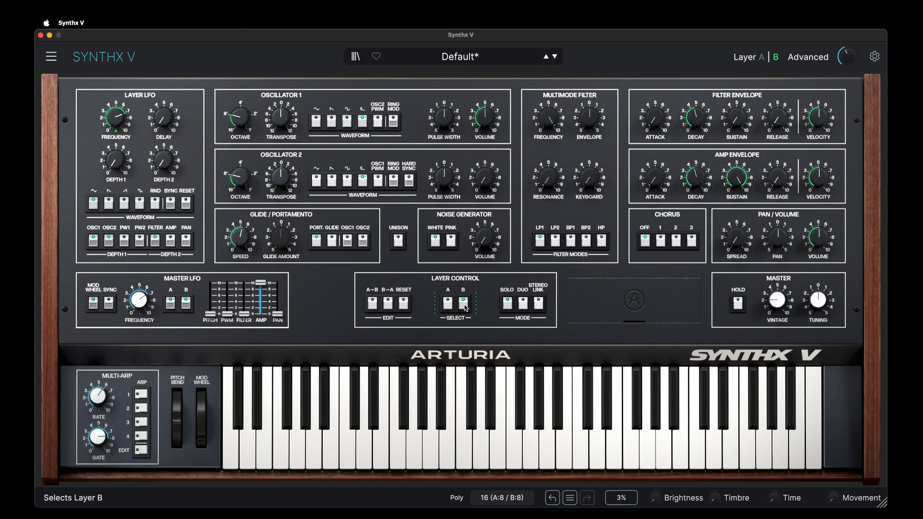
left_click(378, 121)
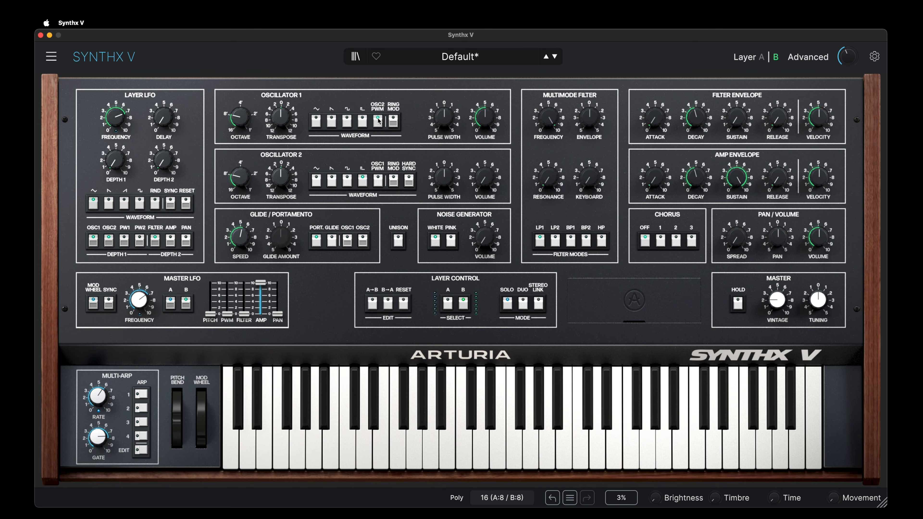
left_click(377, 180)
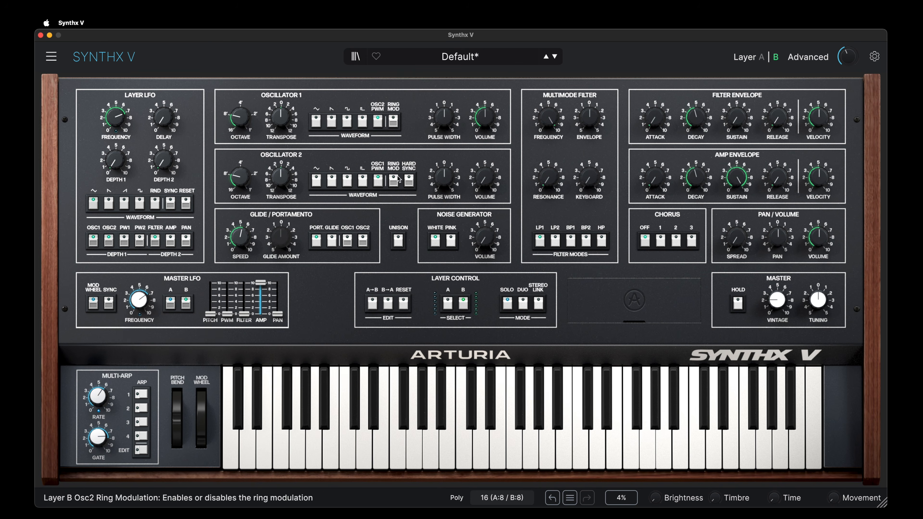
left_click(409, 180)
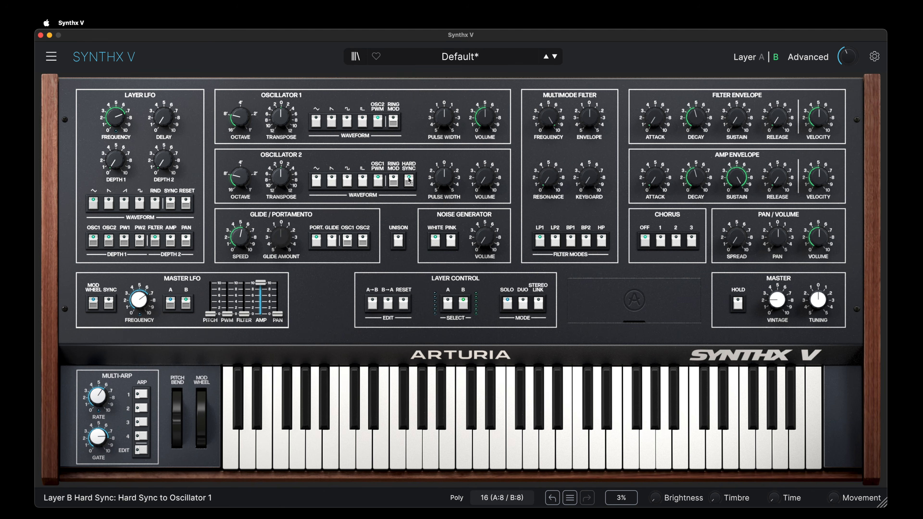
left_click_drag(485, 177, 485, 166)
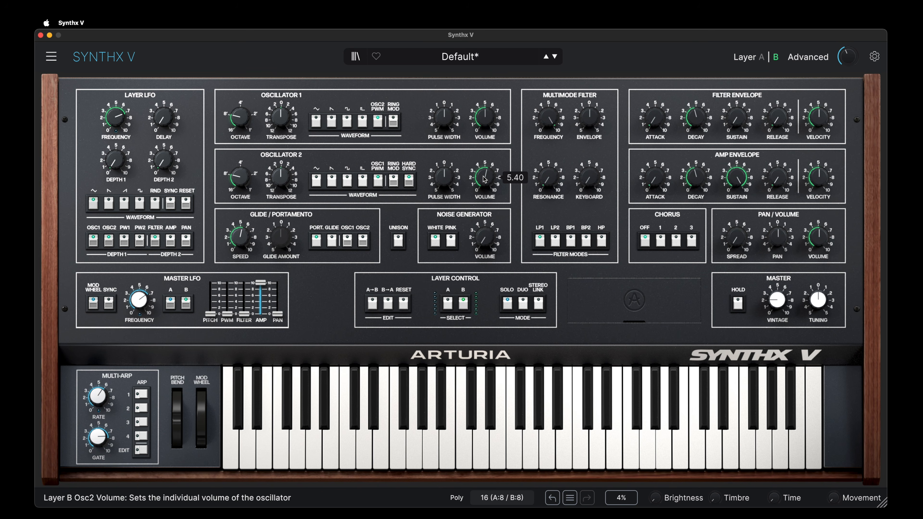
Set layer B's LFO to modulate only PW1 and PW2 with the random waveform, Depth 1 at 8.40 and a changed frequency.
left_click_drag(121, 123, 120, 120)
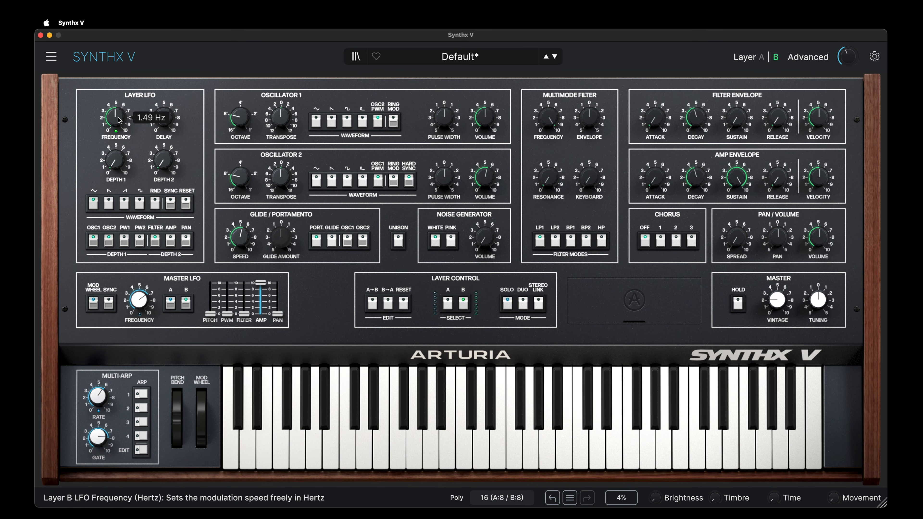
left_click_drag(115, 160, 116, 144)
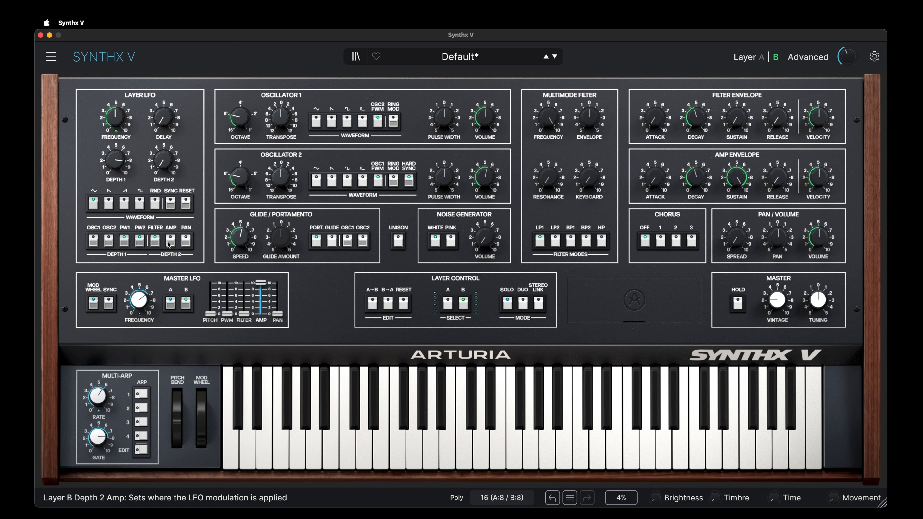
left_click(155, 239)
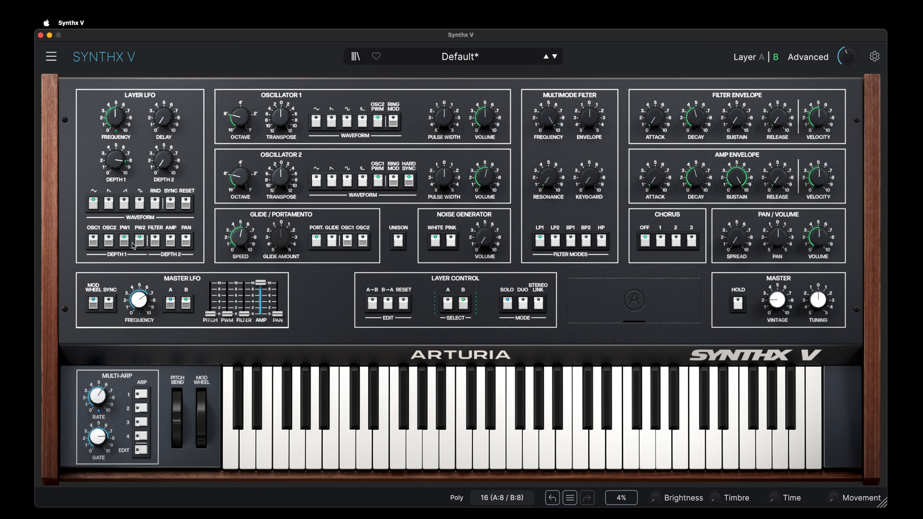
left_click(155, 204)
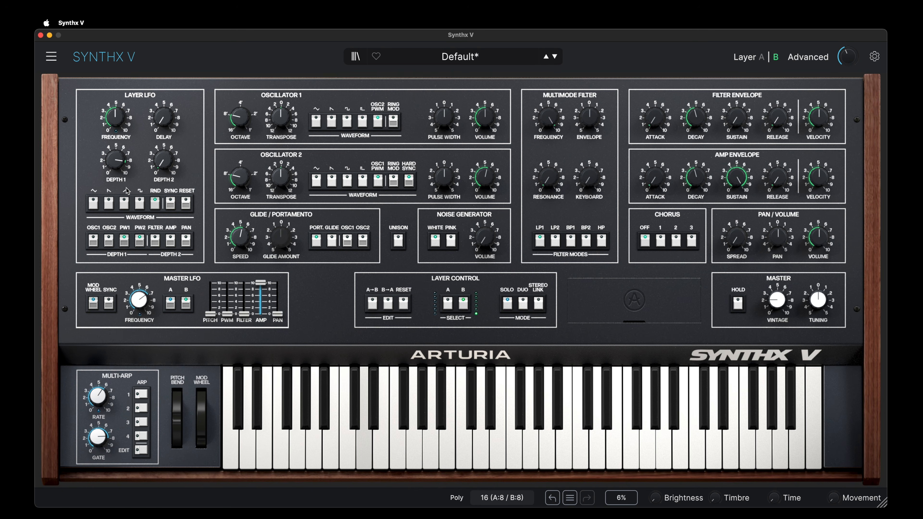
left_click_drag(115, 193, 115, 193)
left_click_drag(116, 160, 120, 163)
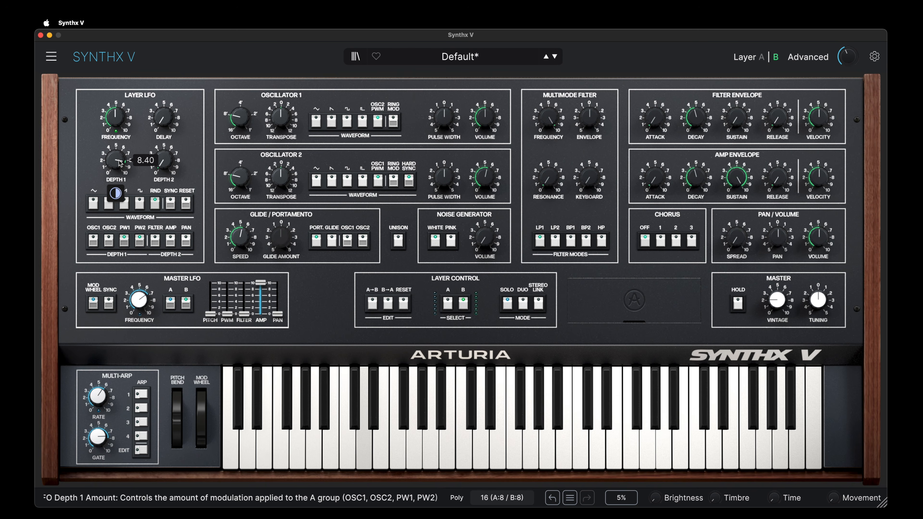
left_click_drag(116, 117, 112, 119)
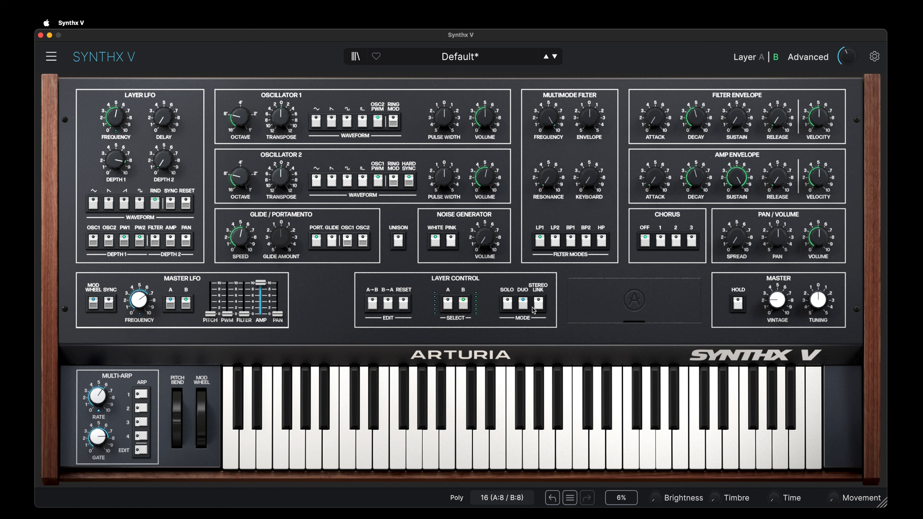
Turn on Stereo Link and lower the master LFO's Amp modulation to zero.
left_click(539, 304)
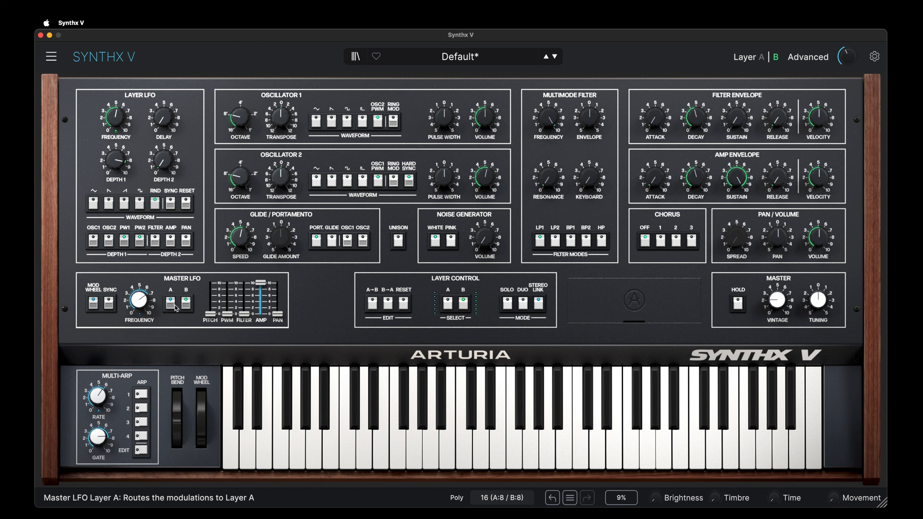
left_click_drag(260, 282, 260, 314)
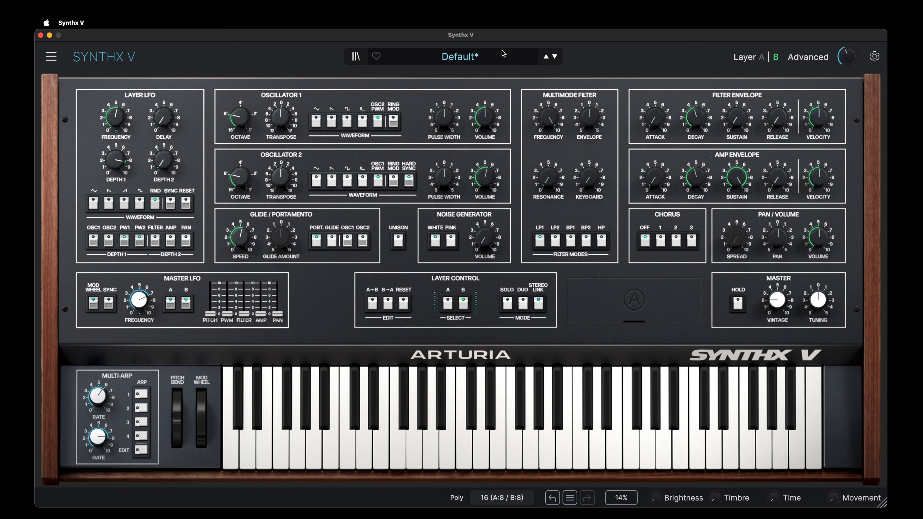
Reload the Default preset and lower the master LFO's Amp modulation to its minimum.
left_click(545, 57)
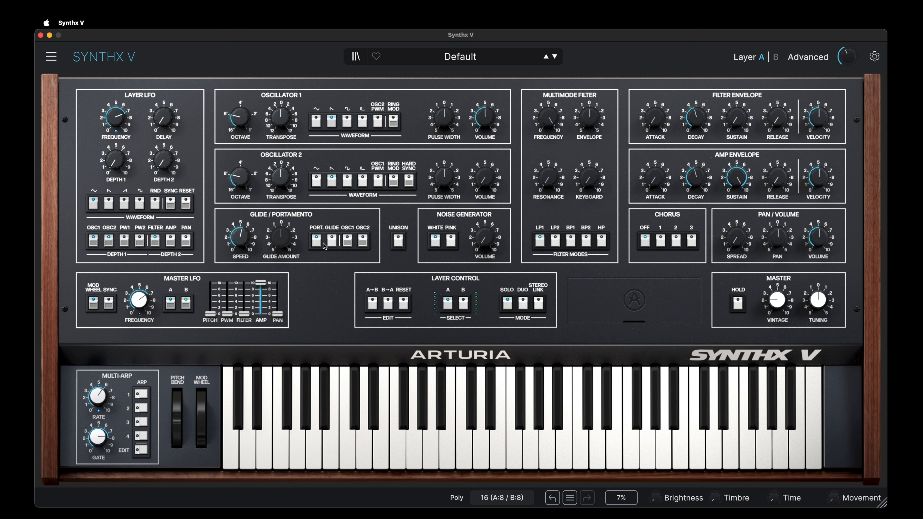
left_click_drag(264, 287, 264, 314)
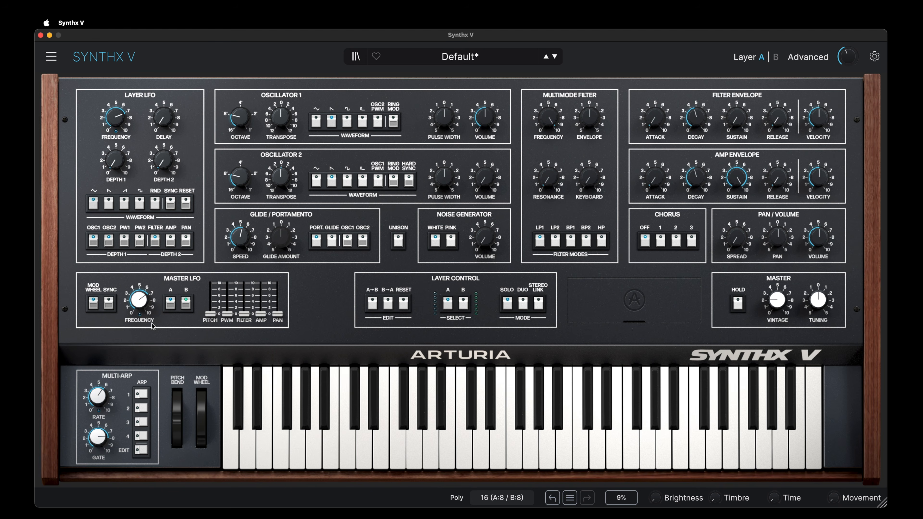
Examine the master LFO's frequency, sync options and Pitch, PWM, Filter, Amp and Pan modulation ranges.
mouse_move(142, 304)
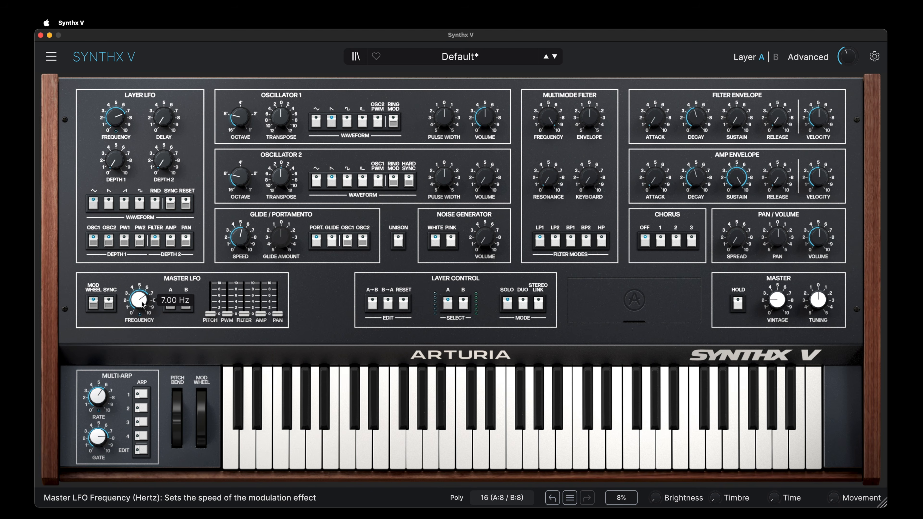
left_click(109, 304)
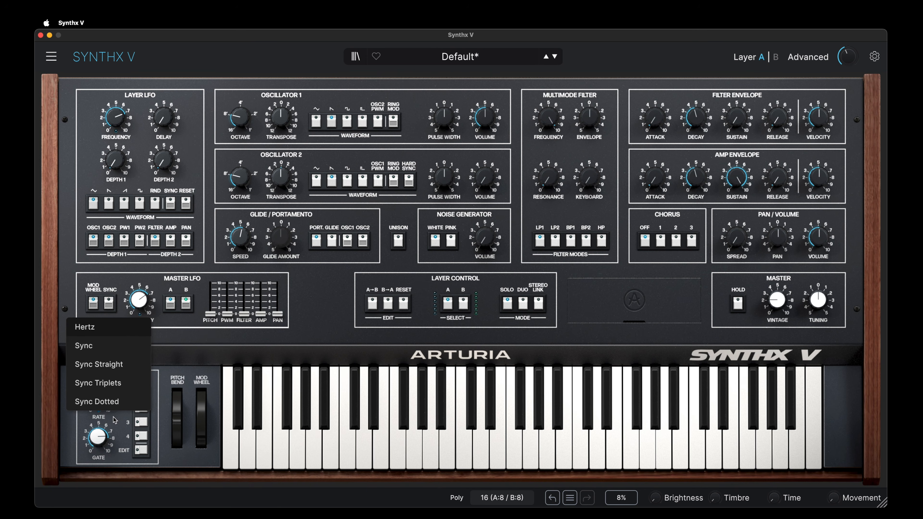
left_click(176, 325)
mouse_move(210, 307)
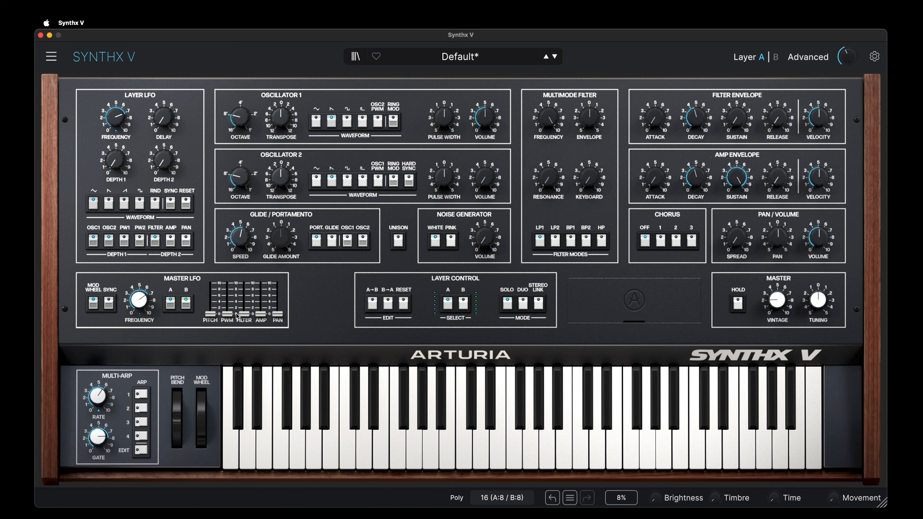
left_click_drag(244, 314, 243, 300)
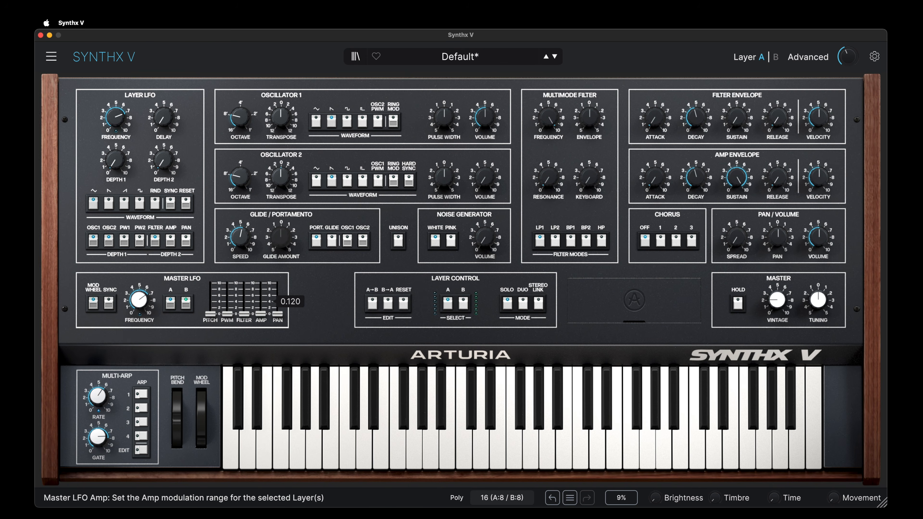
mouse_move(278, 314)
left_mouse_down()
mouse_move(277, 293)
mouse_move(277, 318)
left_mouse_up()
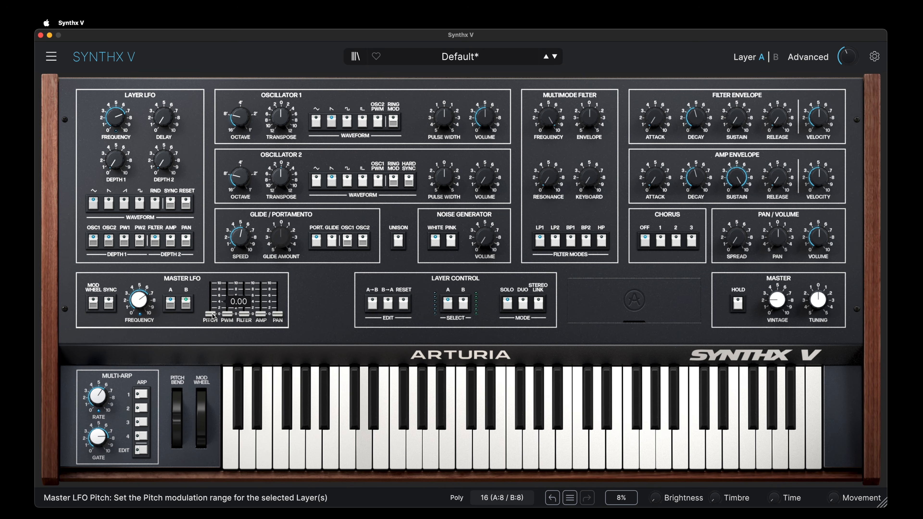
Try a high Pitch modulation amount on the master LFO and return it to zero.
left_click_drag(210, 314, 210, 287)
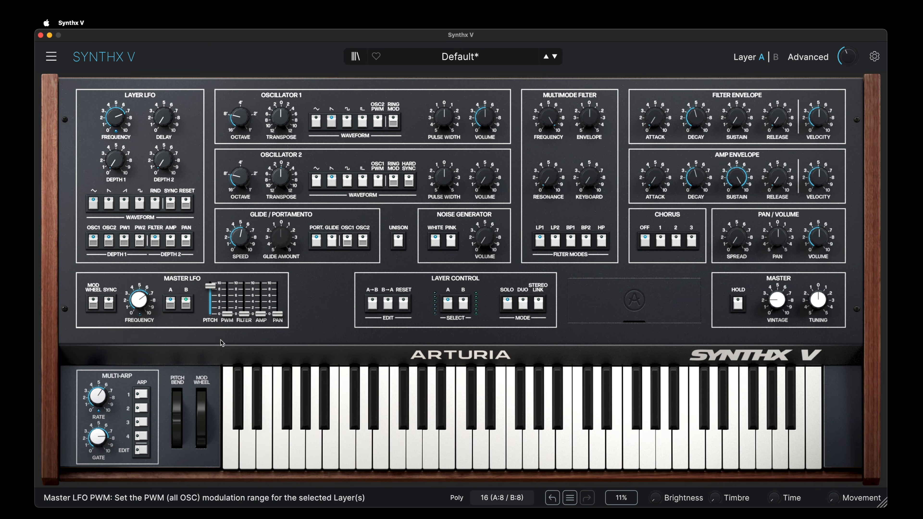
left_click_drag(210, 287, 228, 314)
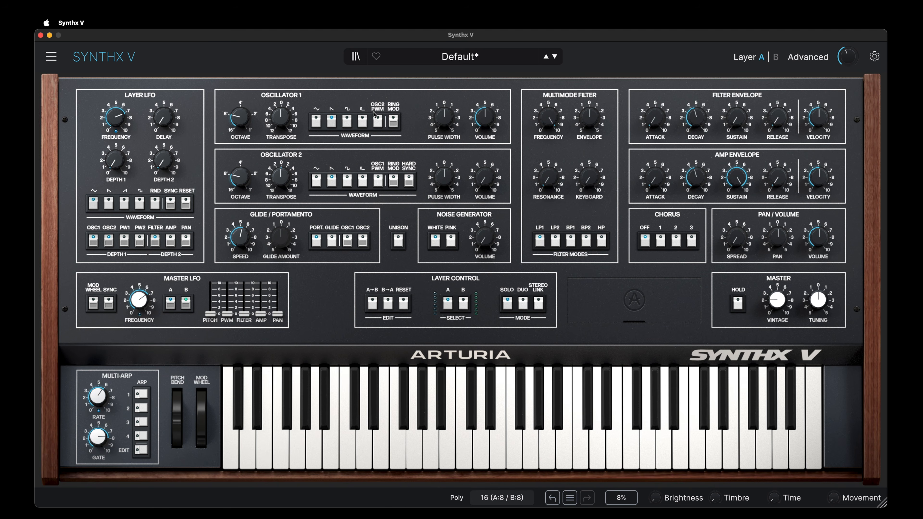
Switch oscillator 1's waveform to pulse for trying the master LFO's PWM modulation.
left_click(363, 123)
left_click_drag(228, 313, 278, 316)
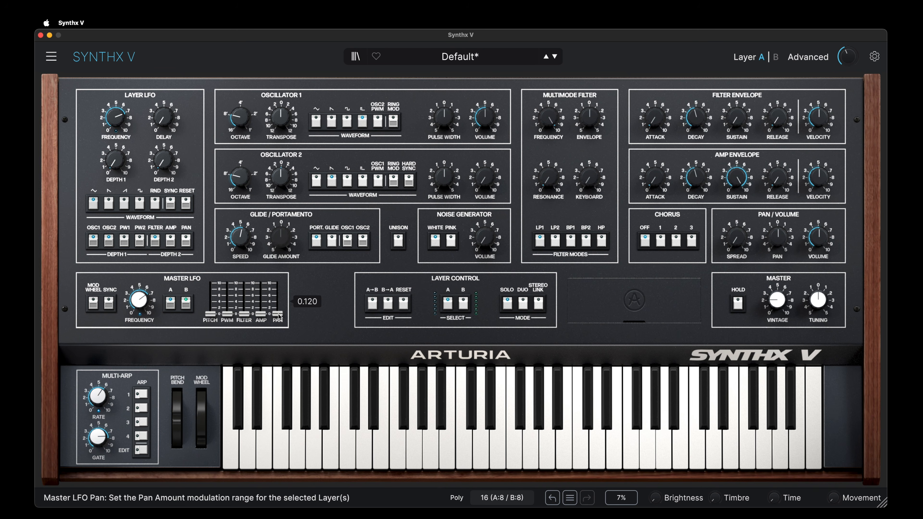
Raise the master LFO's Pitch modulation to a medium-high amount and toggle its mod wheel control while playing notes.
left_click(94, 305)
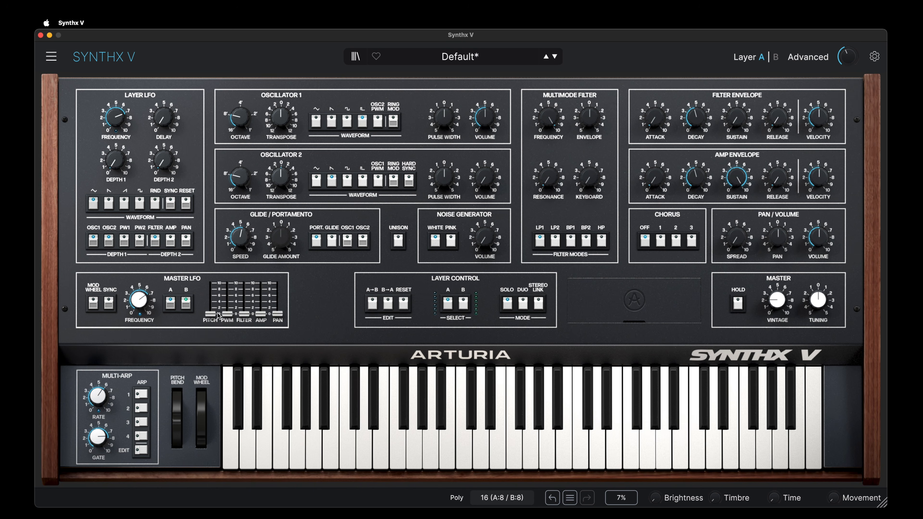
scroll(214, 315, "up", 5)
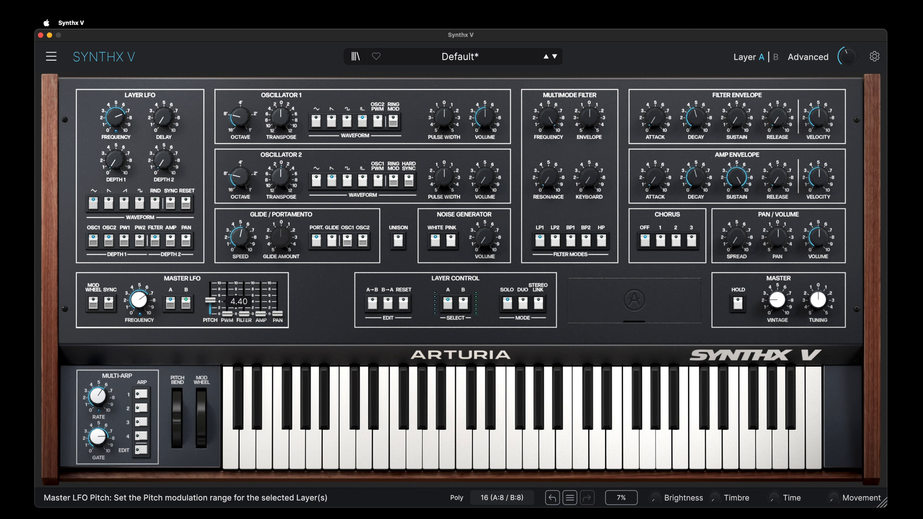
left_click(247, 456)
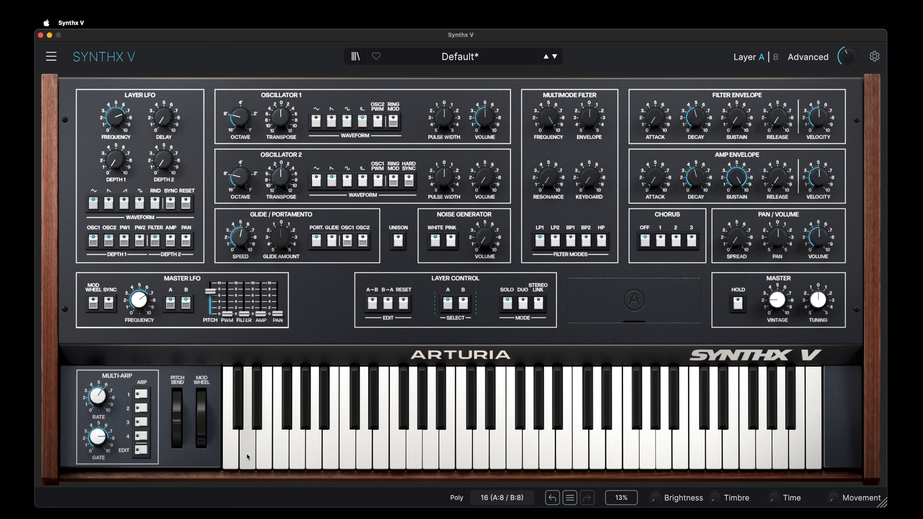
left_click(93, 302)
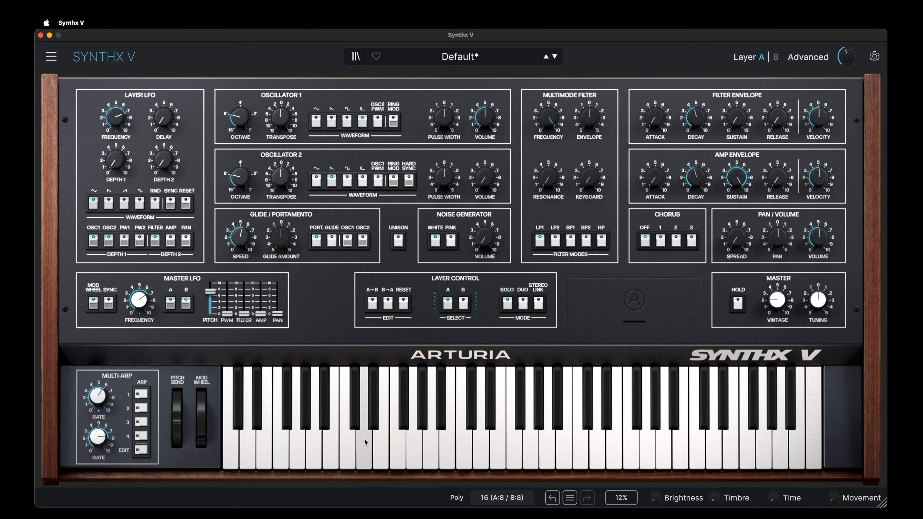
Sweep the mod wheel upward twice to hear it bring in the master LFO's pitch modulation.
left_click_drag(202, 434, 202, 394)
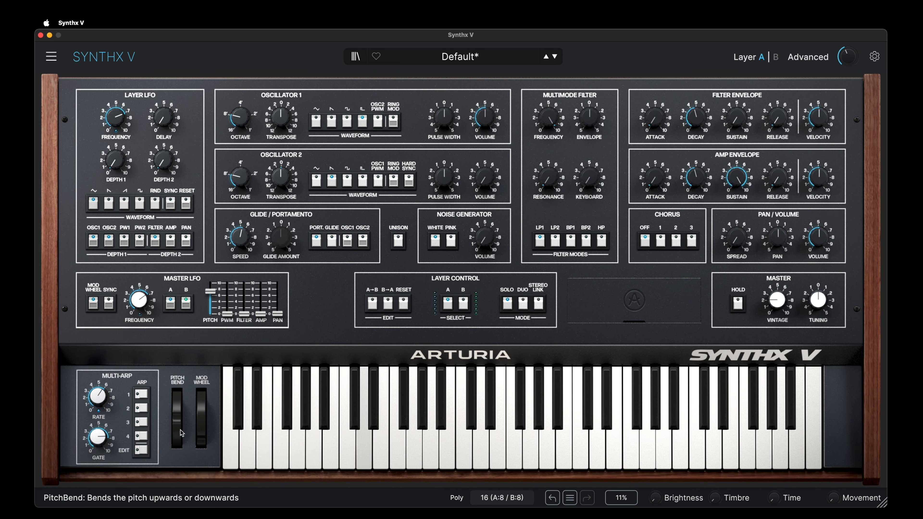
left_click_drag(201, 435, 201, 396)
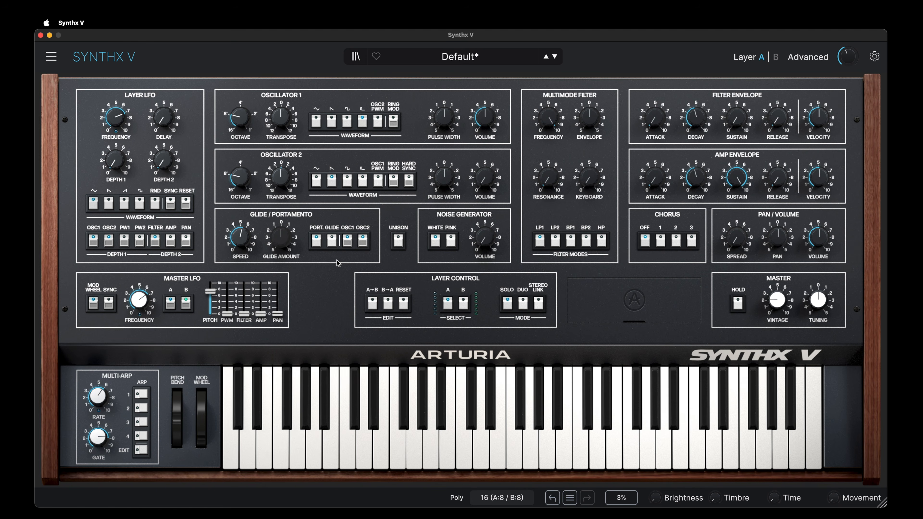
Compare the Glide and Portamento modes, leave Portamento selected on Layer A, and set the voice mode to Mono.
mouse_move(245, 239)
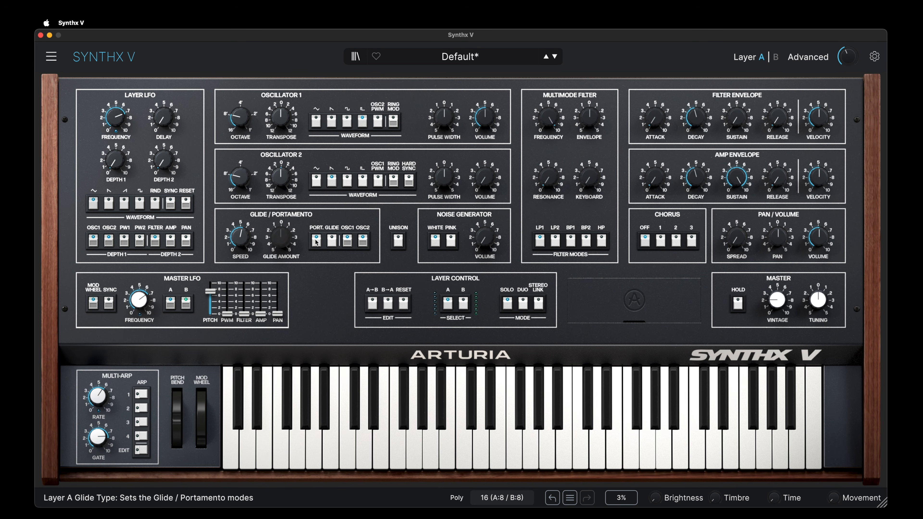
left_click(329, 243)
left_click(318, 241)
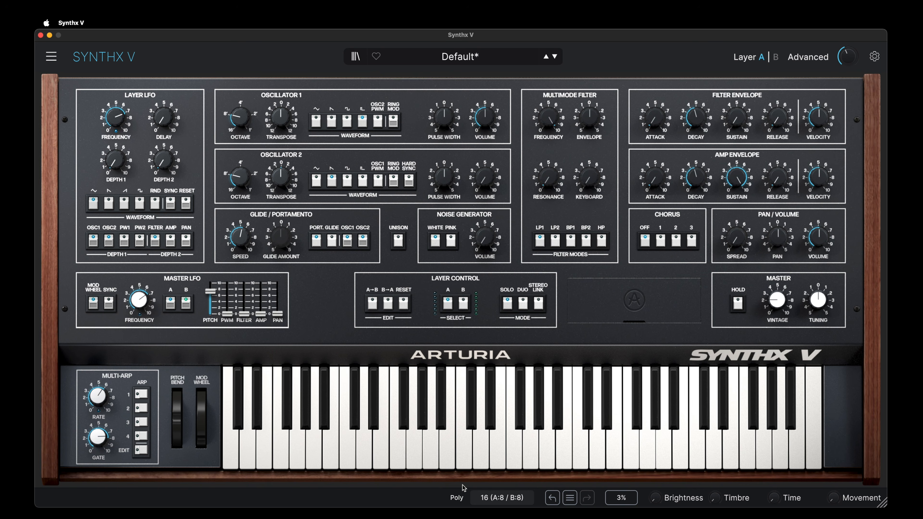
left_click(493, 498)
Play repeated low, middle and high notes on the keyboard to hear the portamento between them.
left_click(364, 450)
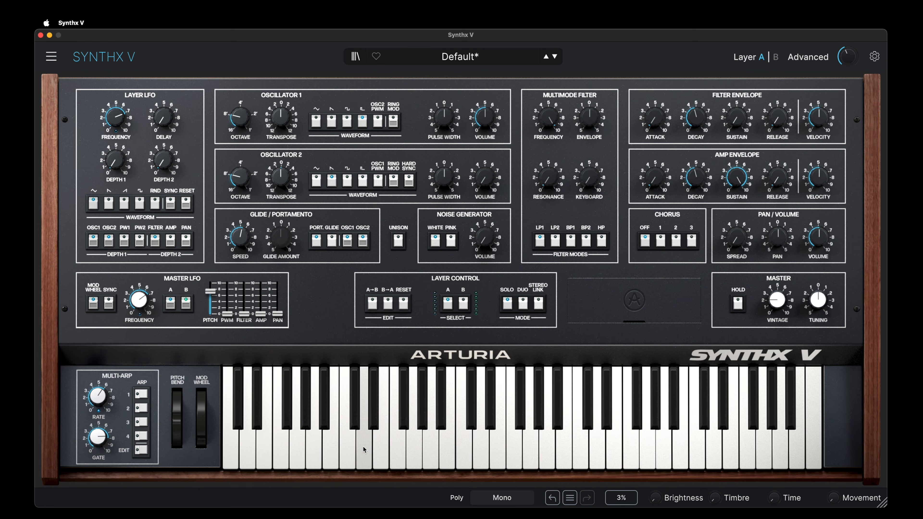
left_click(365, 449)
left_click(364, 450)
left_click(364, 450)
left_click(364, 450)
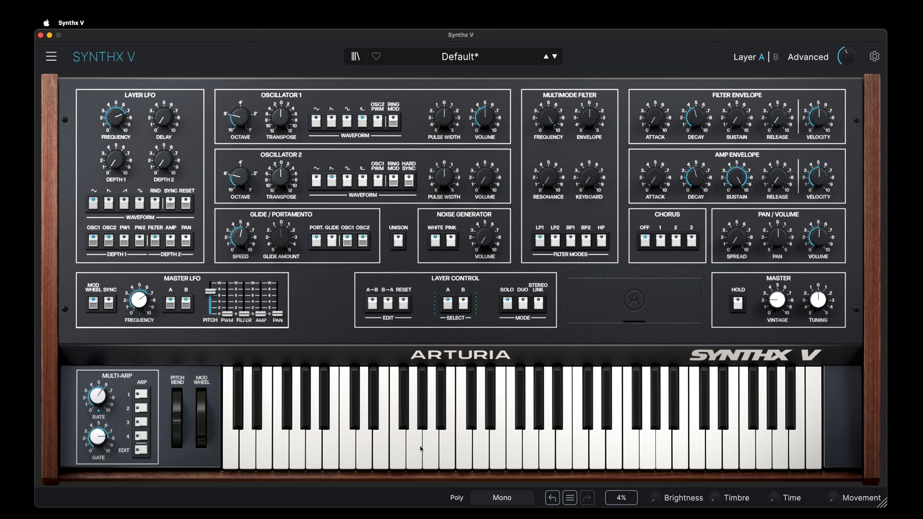
left_click(400, 449)
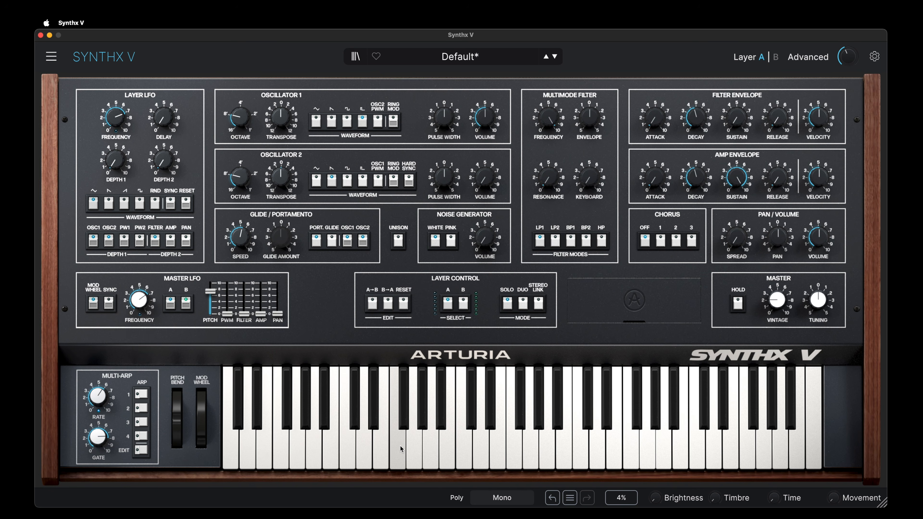
left_click(400, 449)
left_click(400, 449)
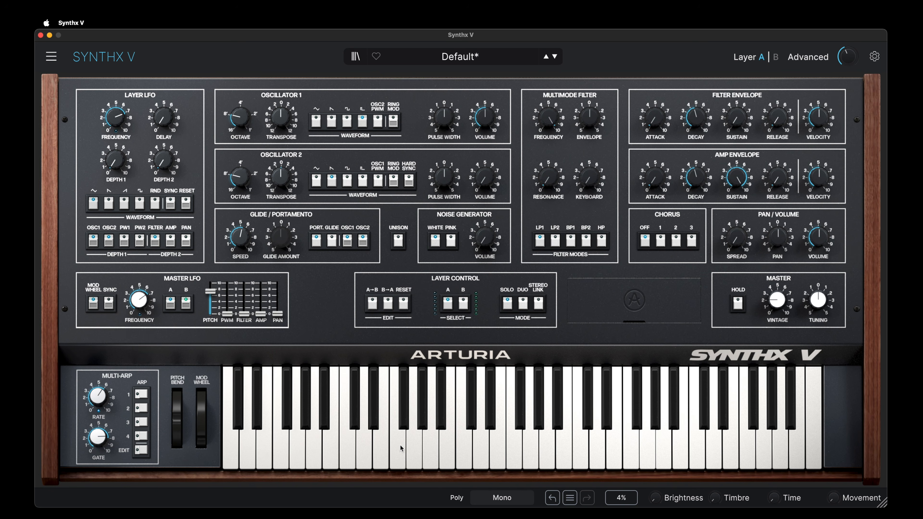
left_click(484, 446)
left_click(483, 446)
left_click(483, 446)
left_click(483, 446)
Switch Layer A to Glide mode, raise the glide amount above zero and play a note to hear it.
left_click(334, 241)
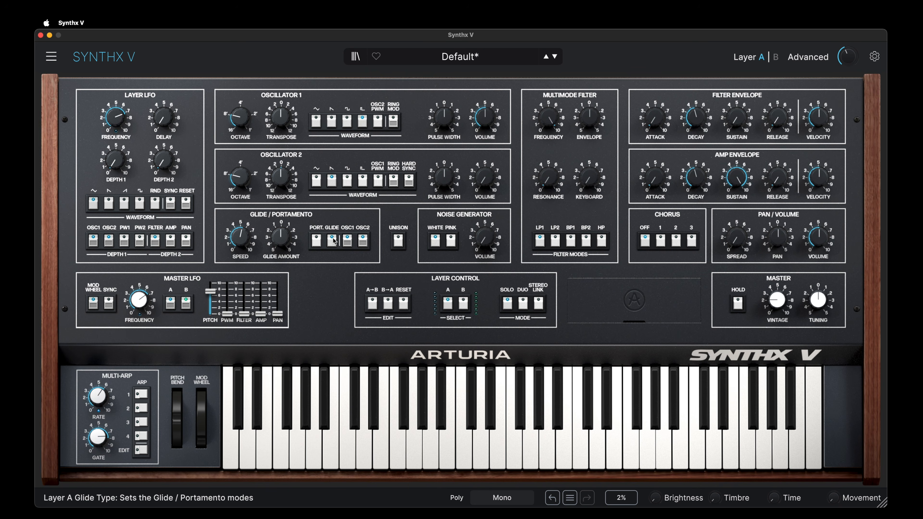
mouse_move(284, 244)
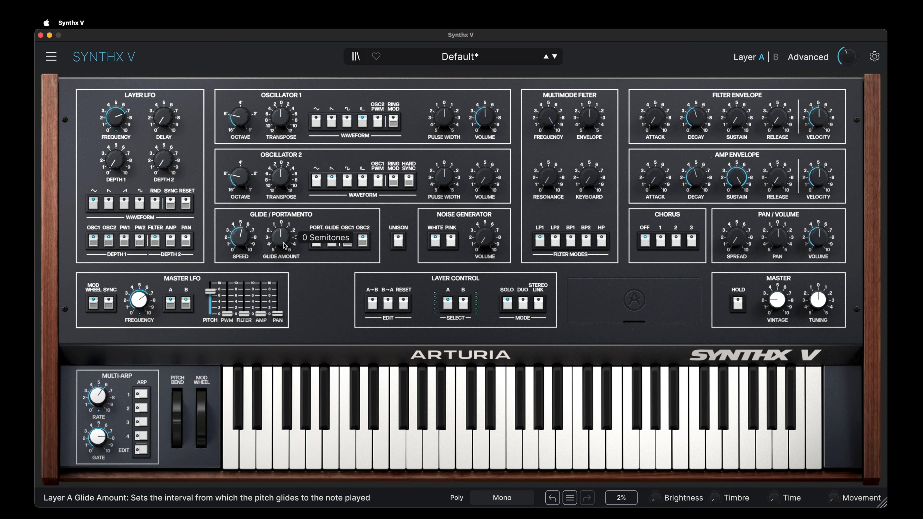
mouse_move(284, 244)
left_mouse_down()
mouse_move(284, 198)
mouse_move(283, 287)
mouse_move(284, 243)
left_mouse_up()
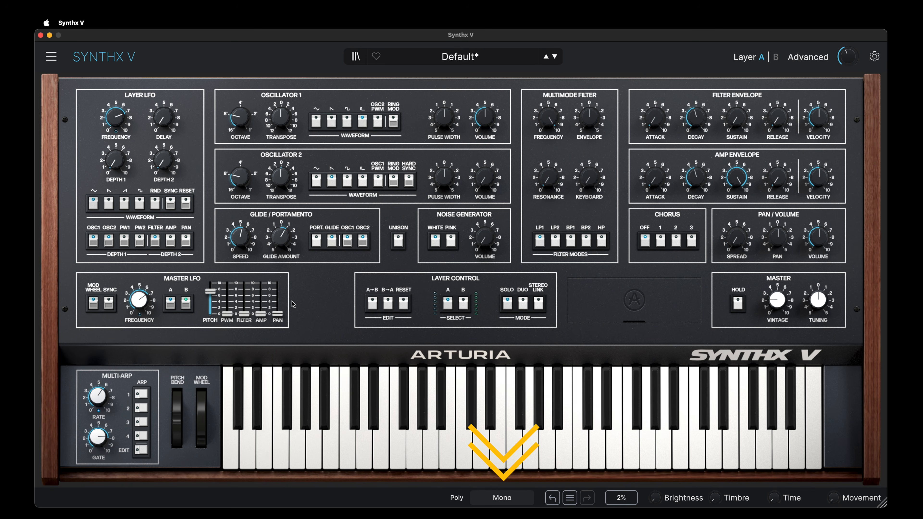
left_click_drag(285, 240, 285, 229)
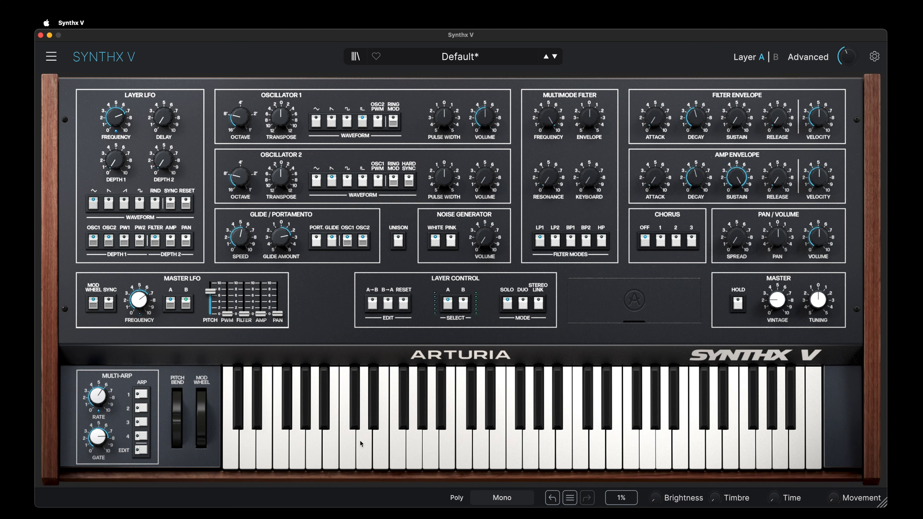
left_click(365, 445)
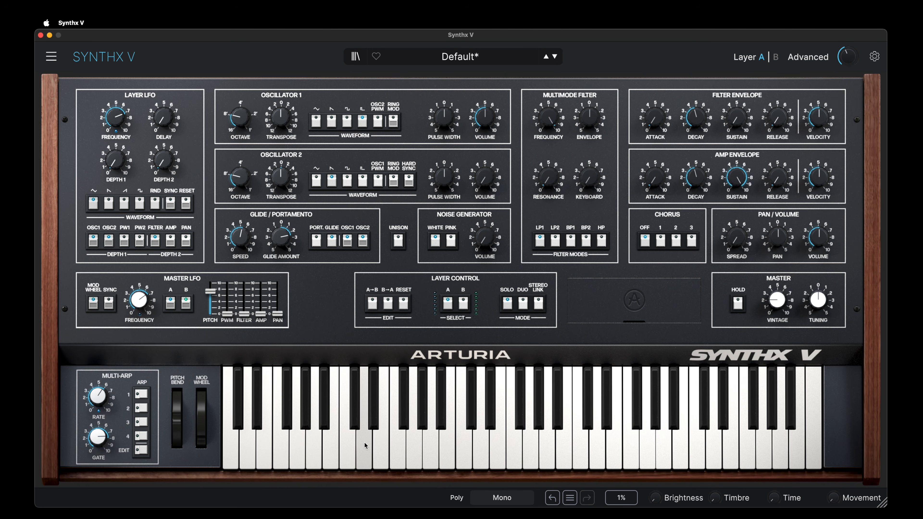
left_click(365, 446)
Try a glide amount of about -21 semitones, then return it to 0 semitones, playing the same note each time.
left_click_drag(286, 252, 285, 280)
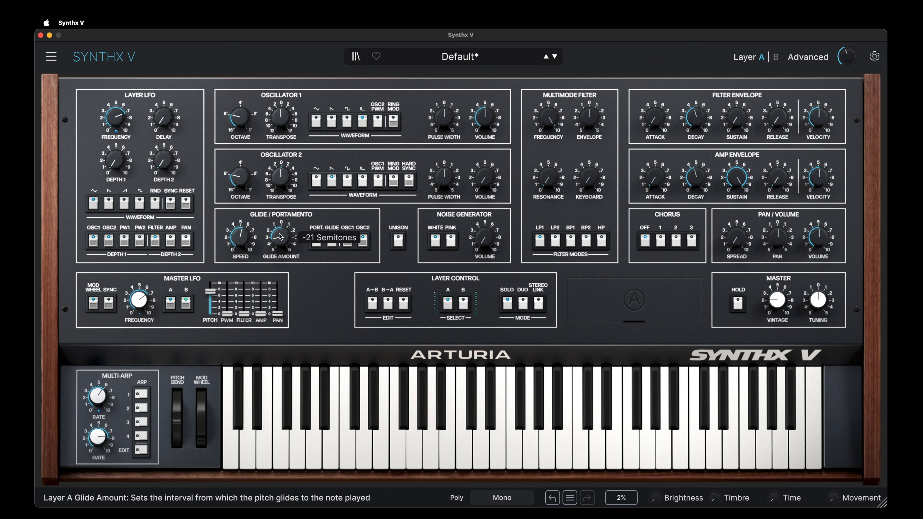
left_click(365, 450)
left_click(365, 452)
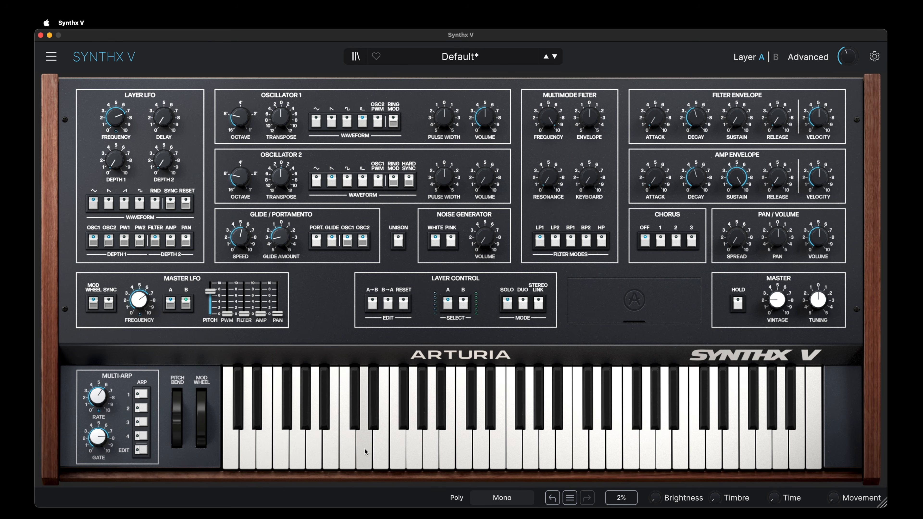
double_click(281, 237)
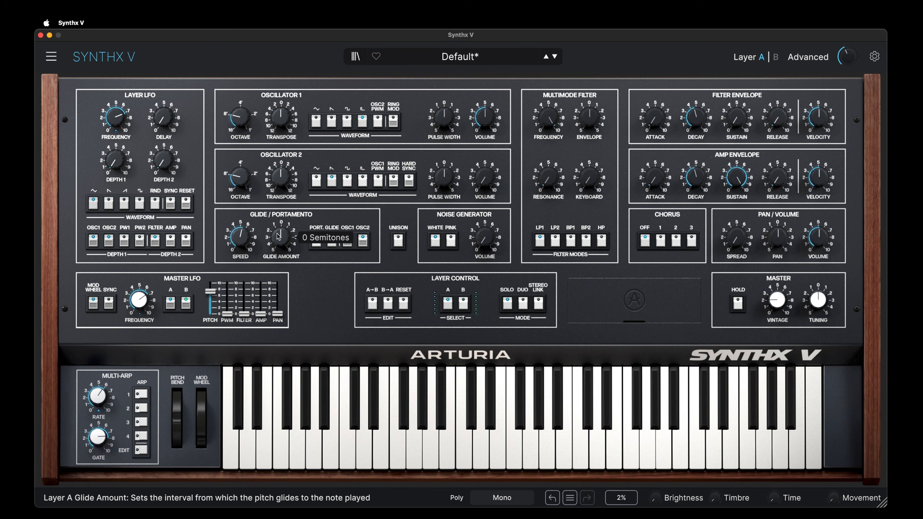
left_click(363, 448)
left_click(363, 448)
Raise the glide amount above zero again and play the same note several times.
mouse_move(281, 235)
left_mouse_down()
mouse_move(282, 257)
mouse_move(282, 226)
left_mouse_up()
left_click(365, 450)
left_click(365, 450)
left_click(365, 450)
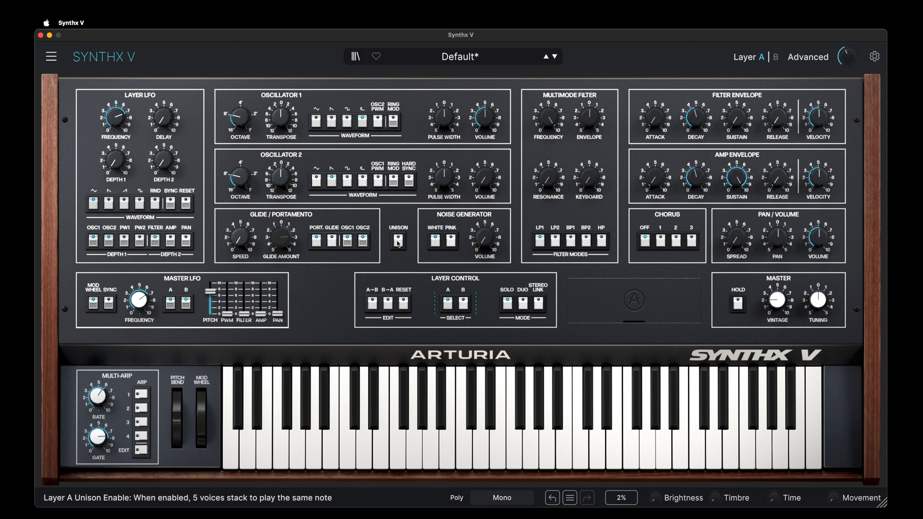
Reload the Default preset and give Layer A's oscillator 2 a medium volume and the lowest octave setting.
left_click(546, 56)
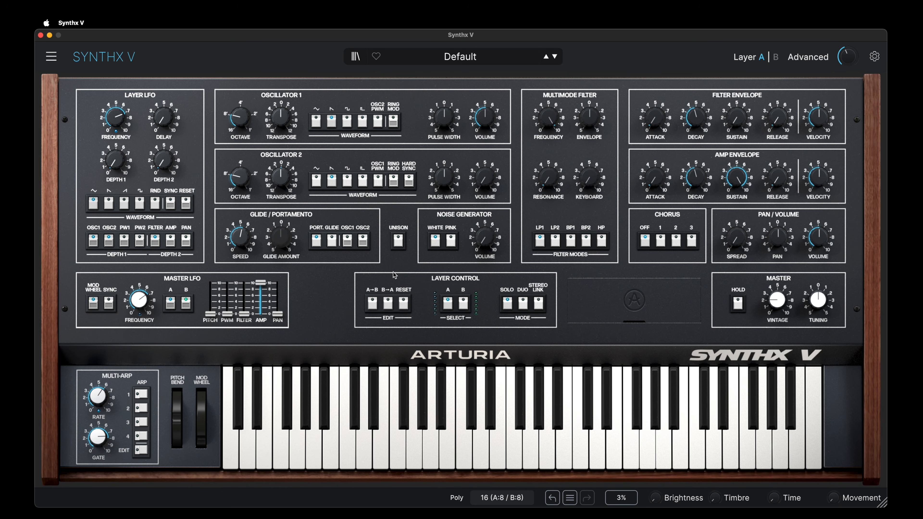
mouse_move(478, 180)
left_mouse_down()
mouse_move(477, 196)
mouse_move(478, 178)
left_mouse_up()
left_click_drag(242, 178, 242, 191)
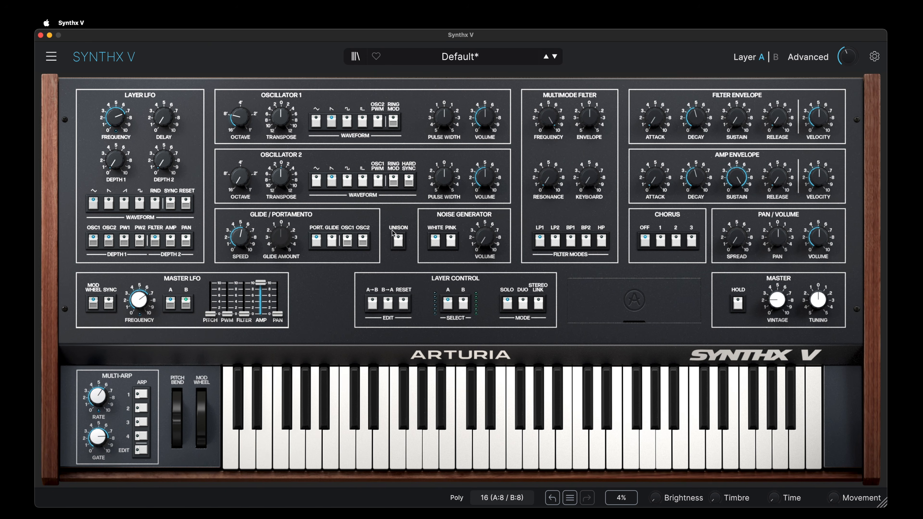
Toggle Layer A's Unison on and off three times while playing to compare the stacked and normal sounds.
left_click(398, 242)
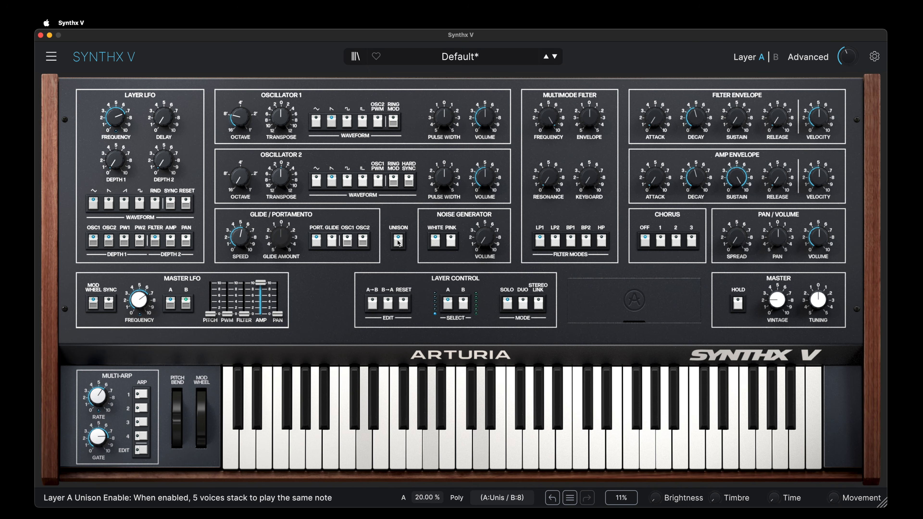
left_click(398, 243)
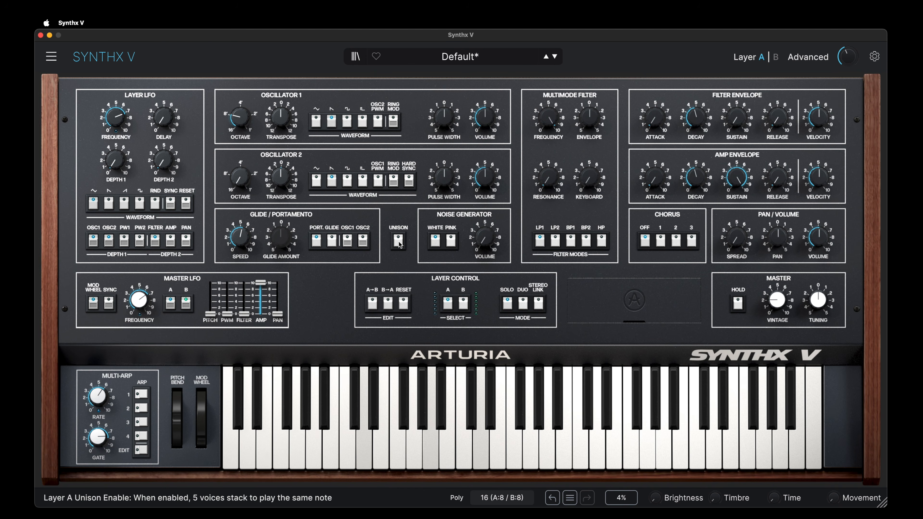
left_click(399, 243)
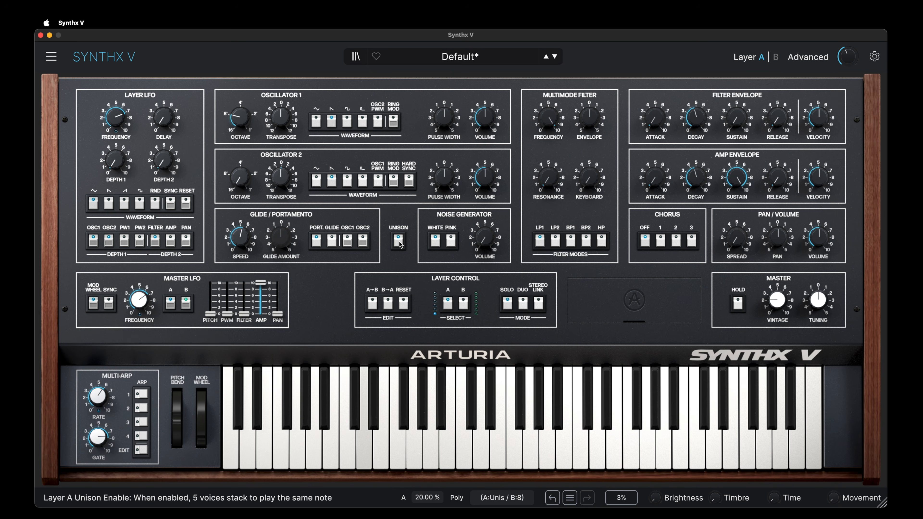
left_click(399, 242)
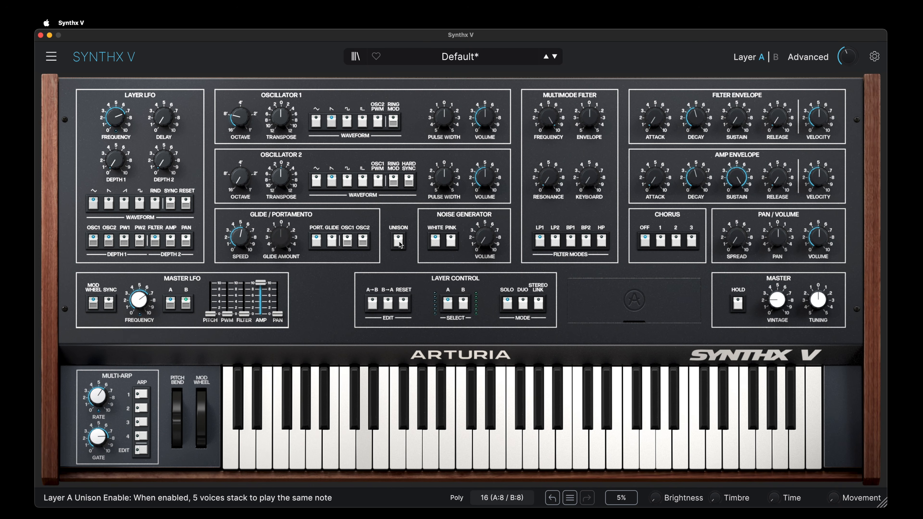
left_click(399, 242)
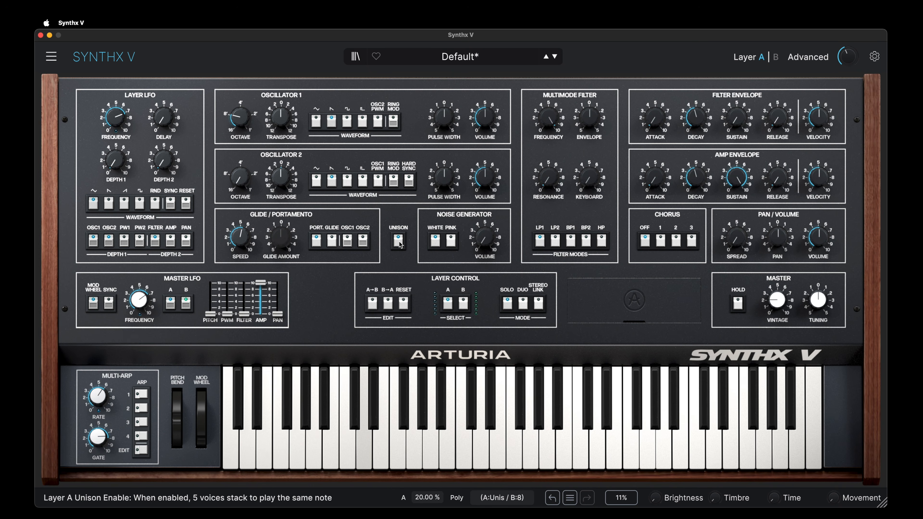
left_click(398, 243)
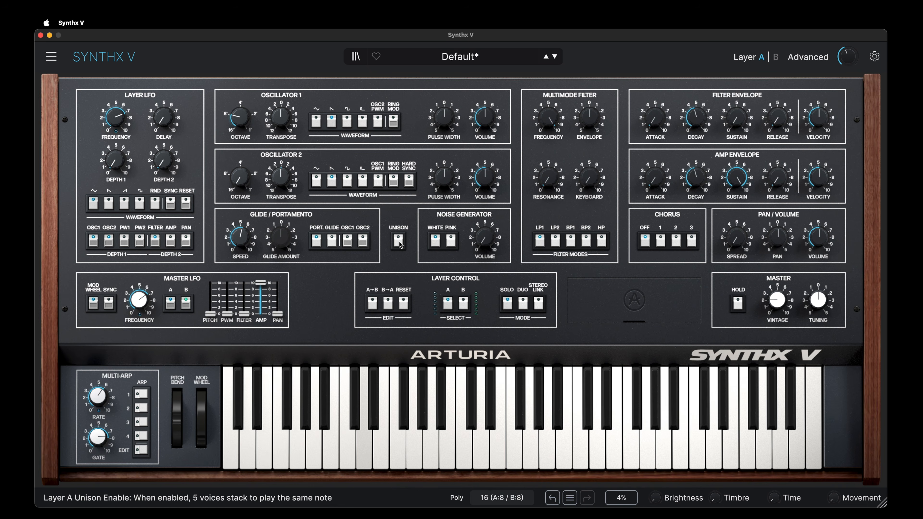
Enable Unison on Layer A and set its unison detune to 100%.
left_click(398, 243)
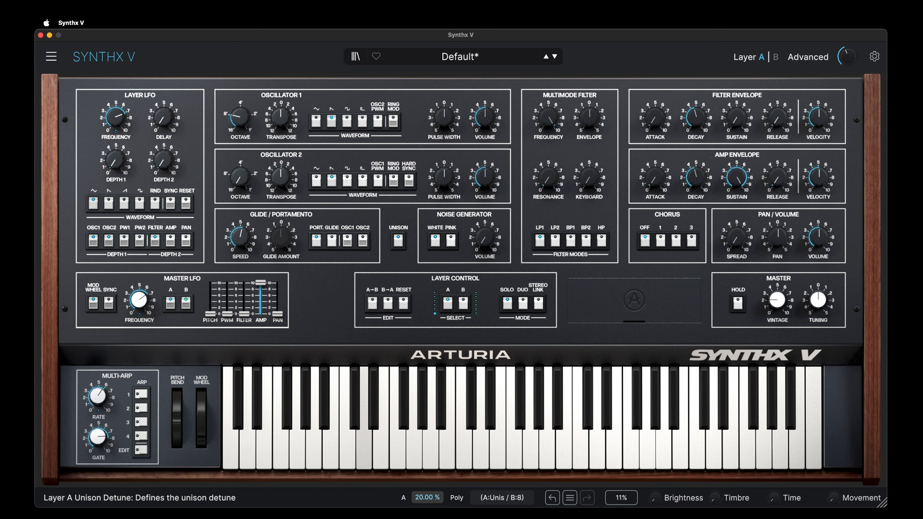
left_click_drag(427, 497, 427, 461)
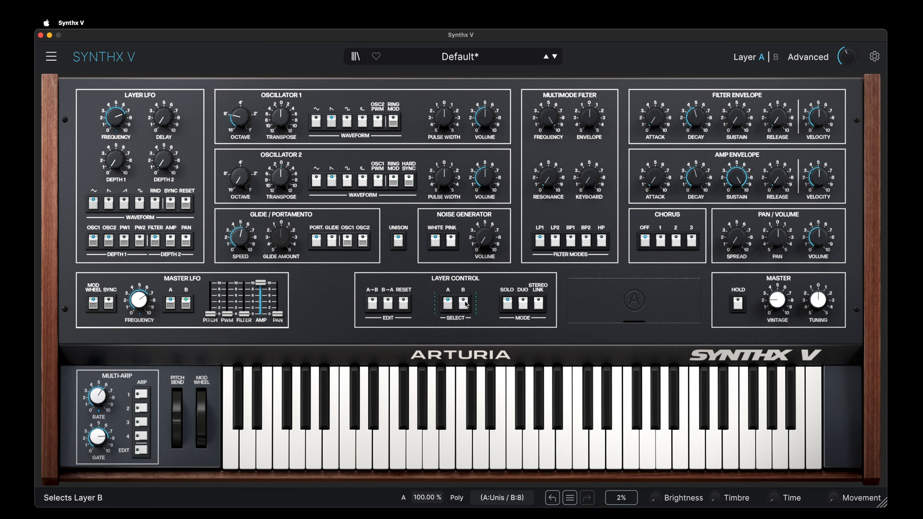
On Layer B, set oscillator 2's volume to 4.80 and enable Unison.
left_click(463, 303)
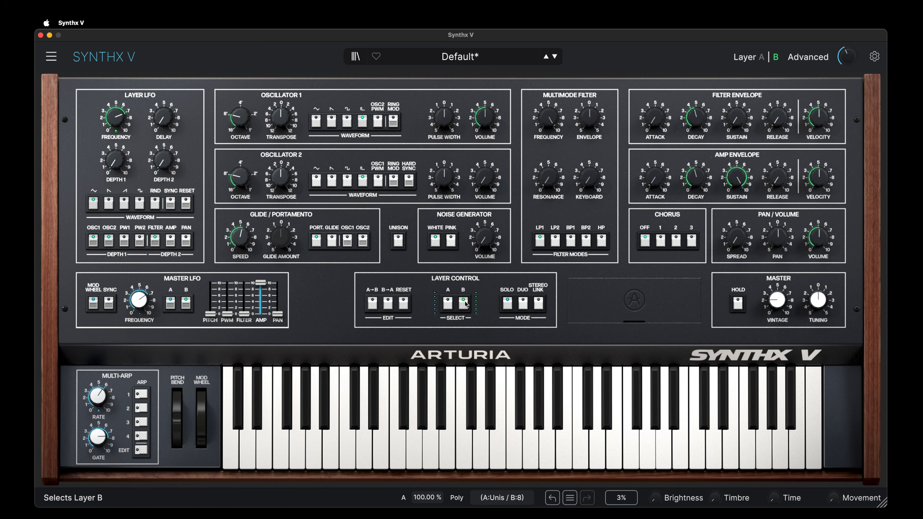
left_click_drag(485, 175, 488, 185)
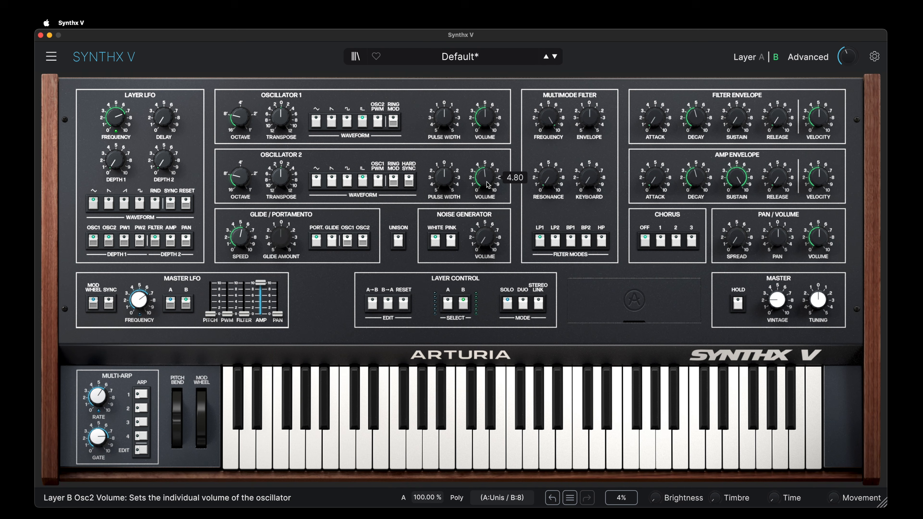
left_click(398, 240)
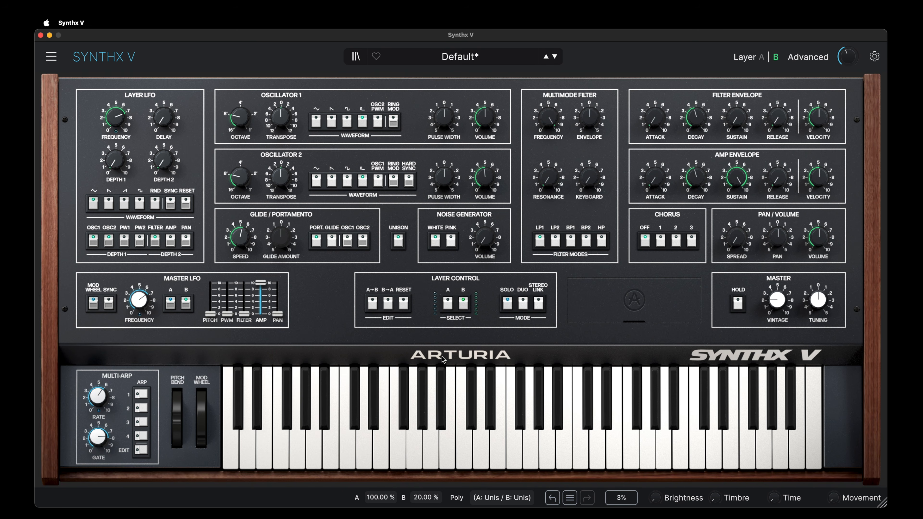
Raise Layer B's unison detune to about 55% and fine-tune it while playing notes.
left_click_drag(425, 497, 426, 473)
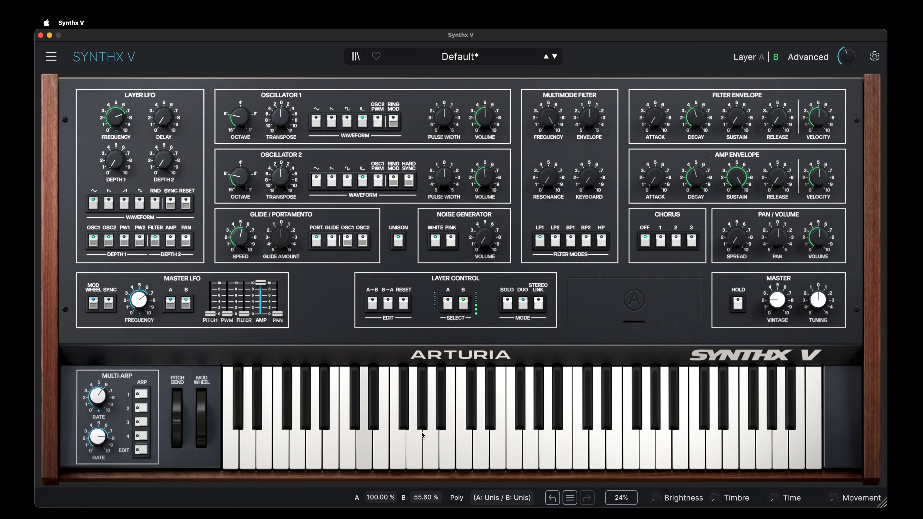
mouse_move(426, 499)
left_mouse_down()
mouse_move(425, 516)
mouse_move(426, 495)
left_mouse_up()
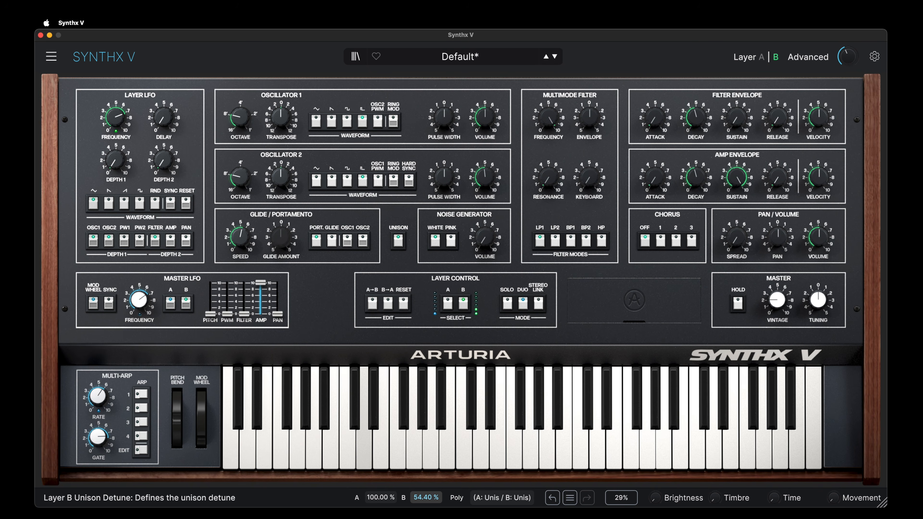
left_click_drag(426, 498, 425, 499)
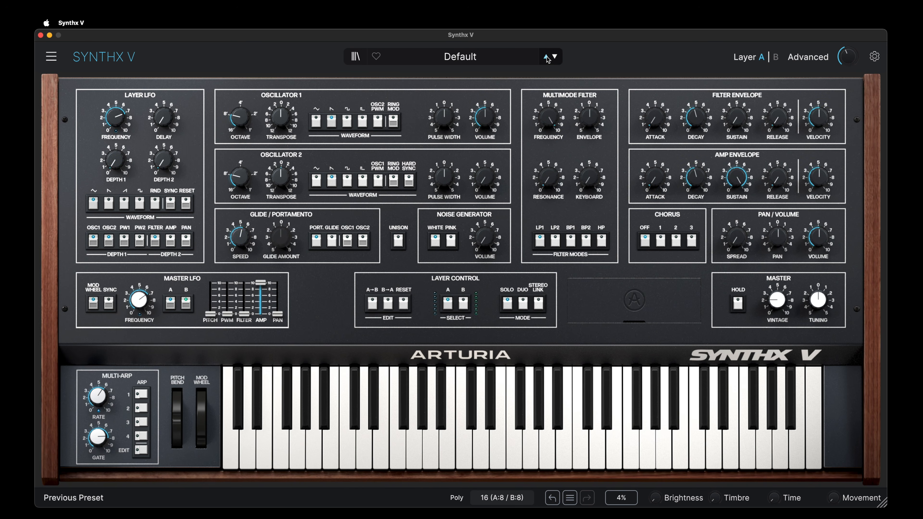
Set Layer A's oscillator 2 volume to 5.04 and check its transpose value.
mouse_move(484, 177)
left_mouse_down()
mouse_move(484, 167)
mouse_move(480, 187)
left_mouse_up()
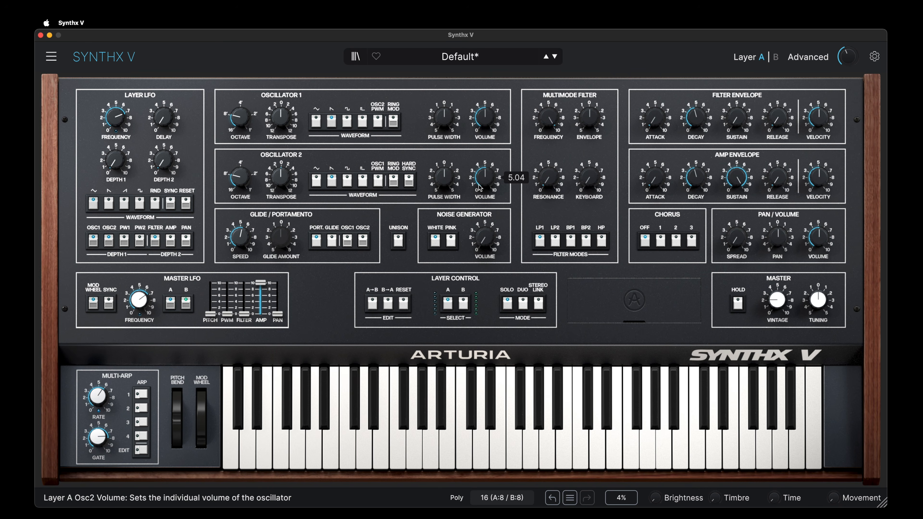
mouse_move(283, 178)
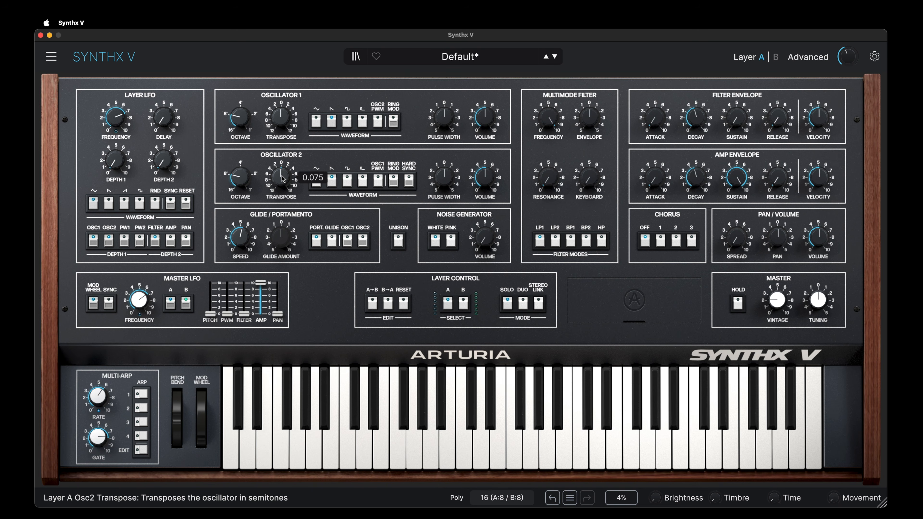
Set oscillator 2's volume to 5.00, drop it to its lowest octave and detune its transpose to 0.435 semitones.
mouse_move(283, 178)
left_mouse_down()
mouse_move(284, 170)
mouse_move(283, 178)
left_mouse_up()
mouse_move(485, 178)
left_mouse_down()
mouse_move(484, 187)
mouse_move(490, 174)
left_mouse_up()
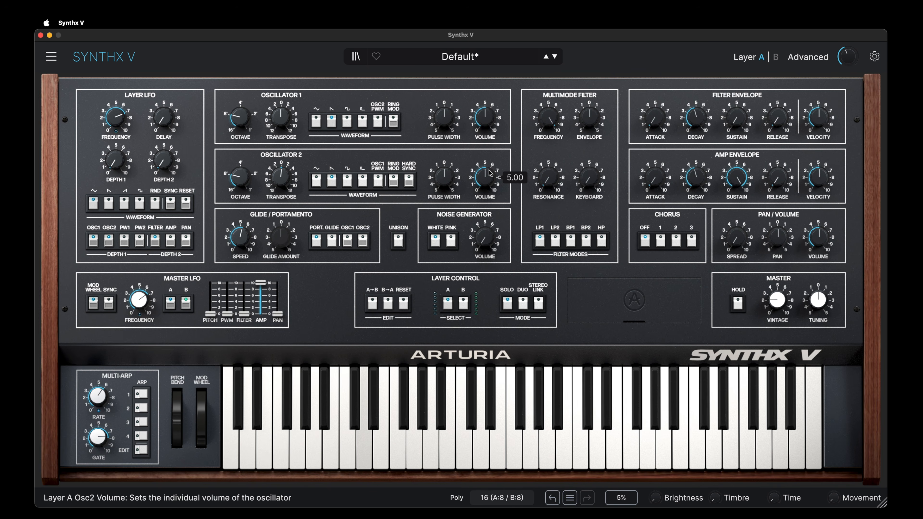
left_click_drag(245, 184, 280, 176)
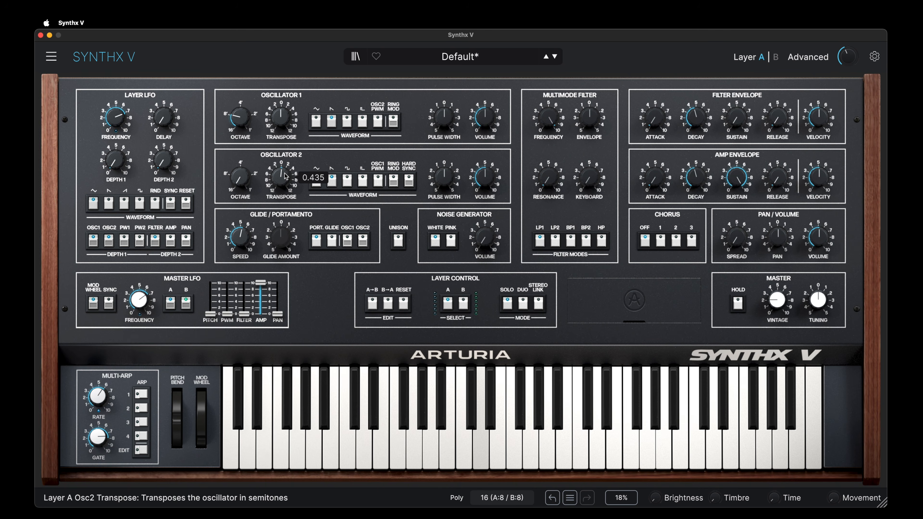
Enable Unison on layer A and set its unison detune to 79.60 %.
left_click(399, 242)
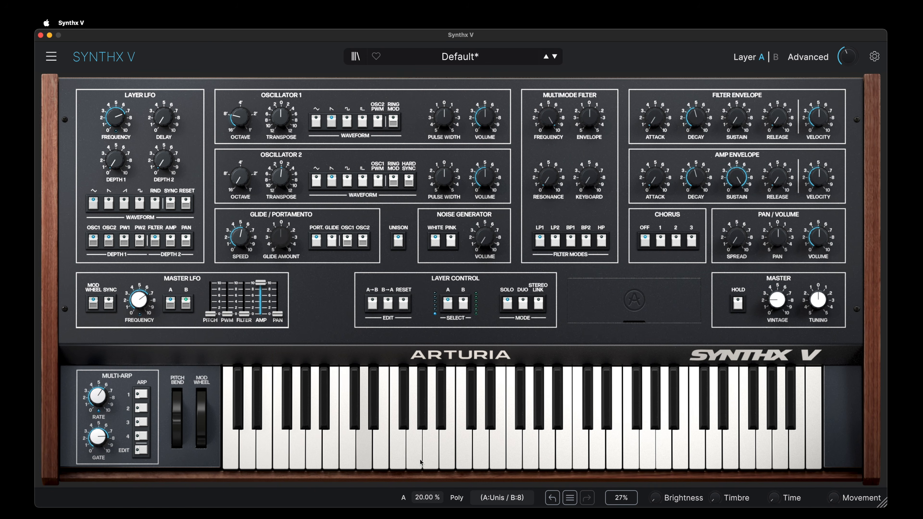
left_click_drag(423, 497, 424, 469)
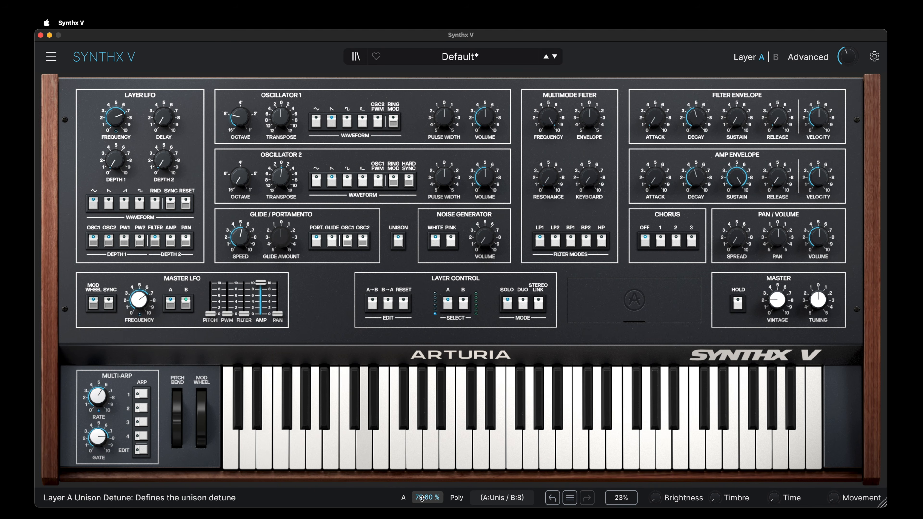
Adjust layer A's filter cutoff, and modulate it with a slower layer LFO by raising Depth 2 with the filter as destination.
left_click_drag(548, 119, 548, 138)
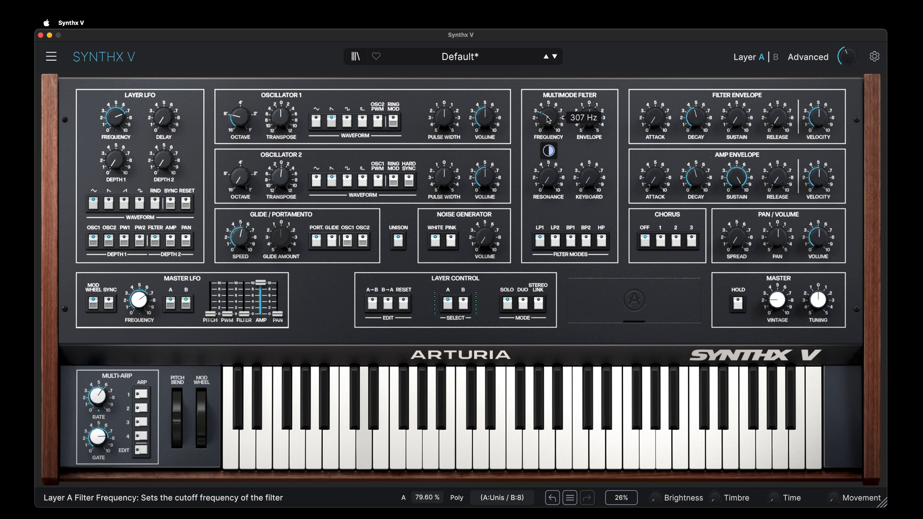
left_click_drag(116, 117, 116, 132)
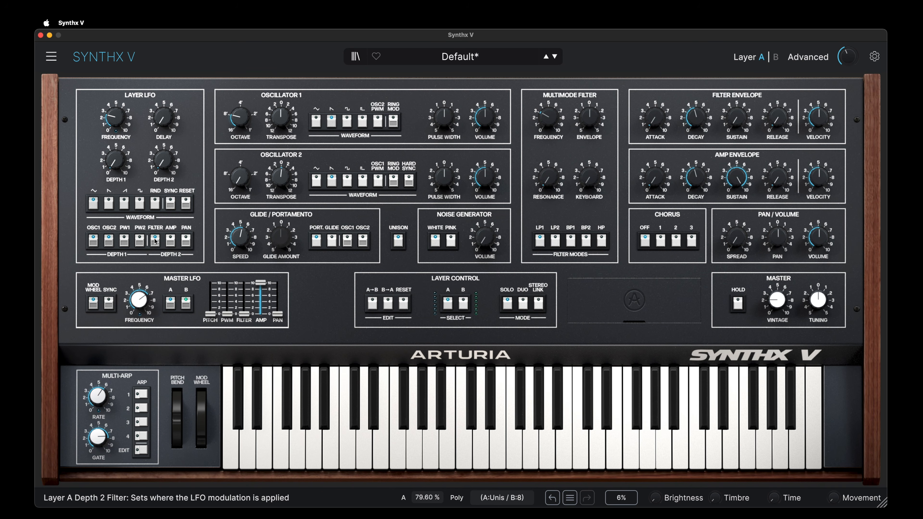
mouse_move(164, 163)
left_click_drag(165, 163, 164, 134)
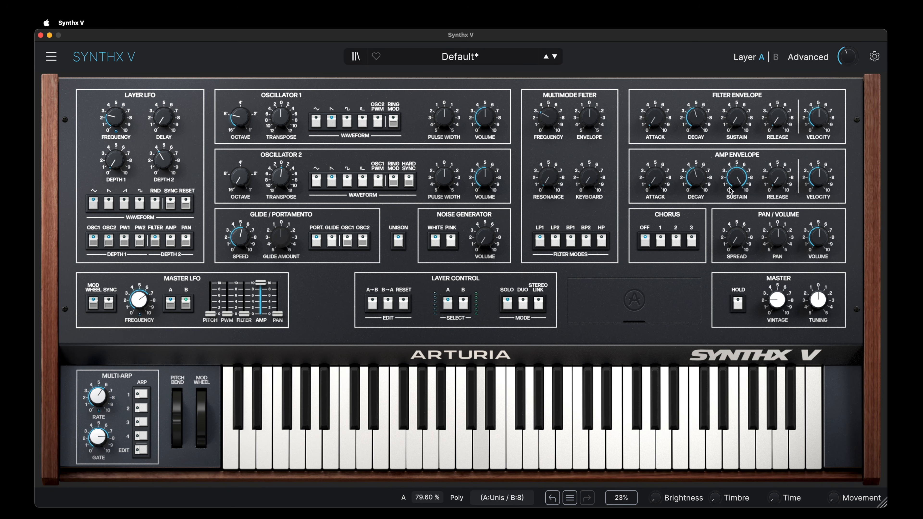
Lower layer A's overall volume slightly and raise the volumes of oscillators 1 and 2 to 10.0.
mouse_move(822, 239)
left_mouse_down()
mouse_move(822, 221)
mouse_move(821, 238)
left_mouse_up()
left_click_drag(491, 121, 491, 109)
left_click_drag(493, 187, 493, 173)
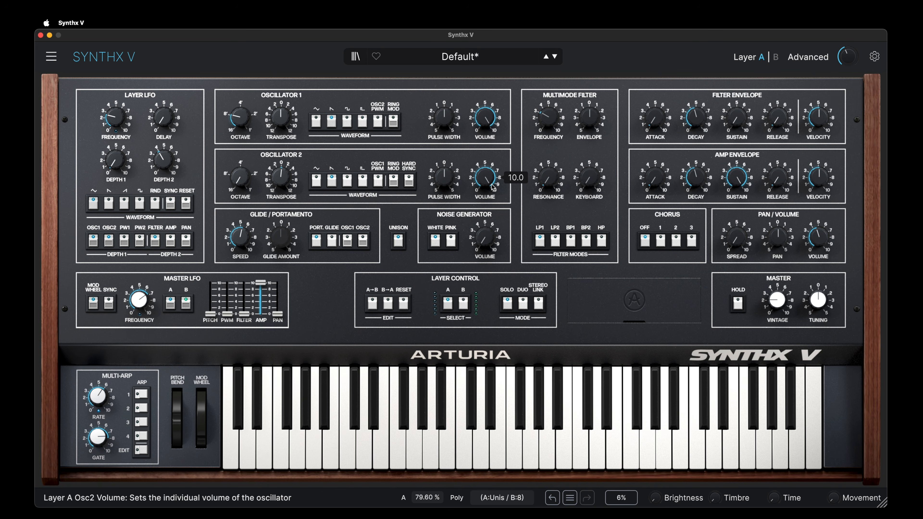
Switch the layer control to Stereo Link mode and take a brief look at the hidden dispersion controls.
left_click(538, 304)
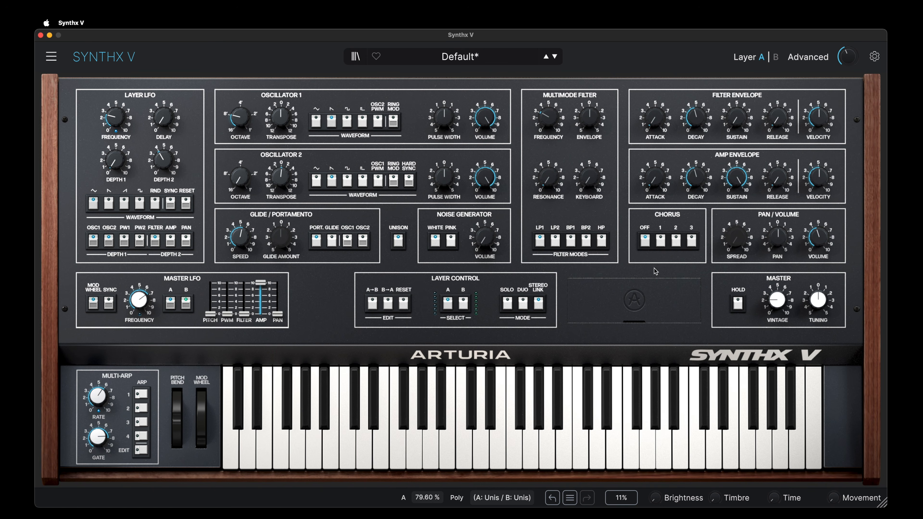
left_click(658, 305)
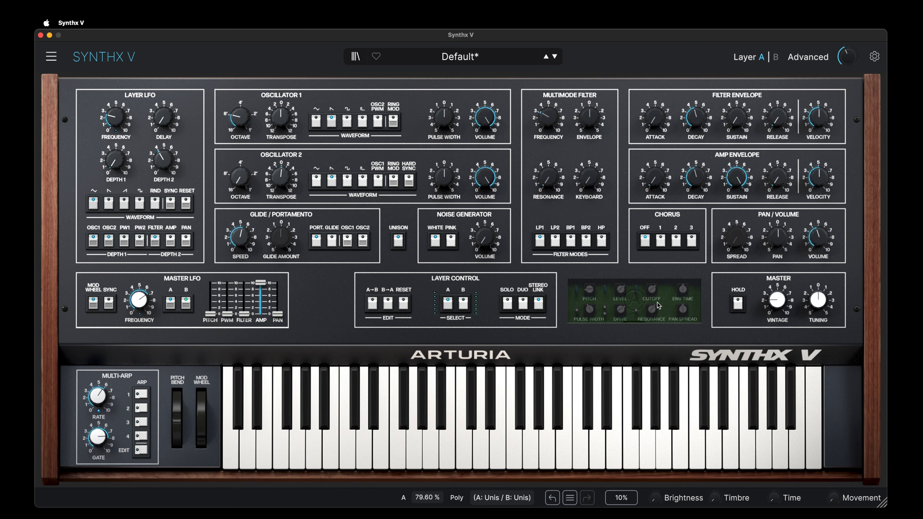
left_click(622, 281)
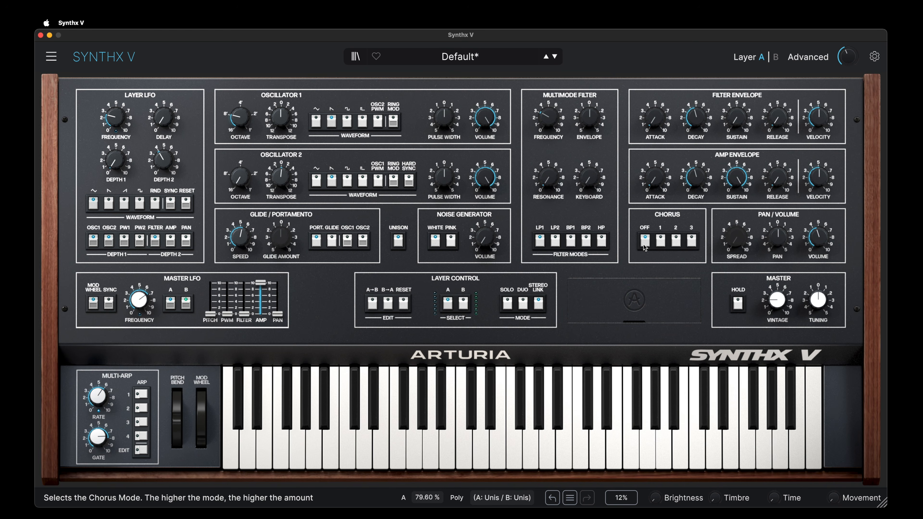
Step the chorus up from mode 1 to mode 3 and turn down the volumes of both oscillators.
left_click(660, 240)
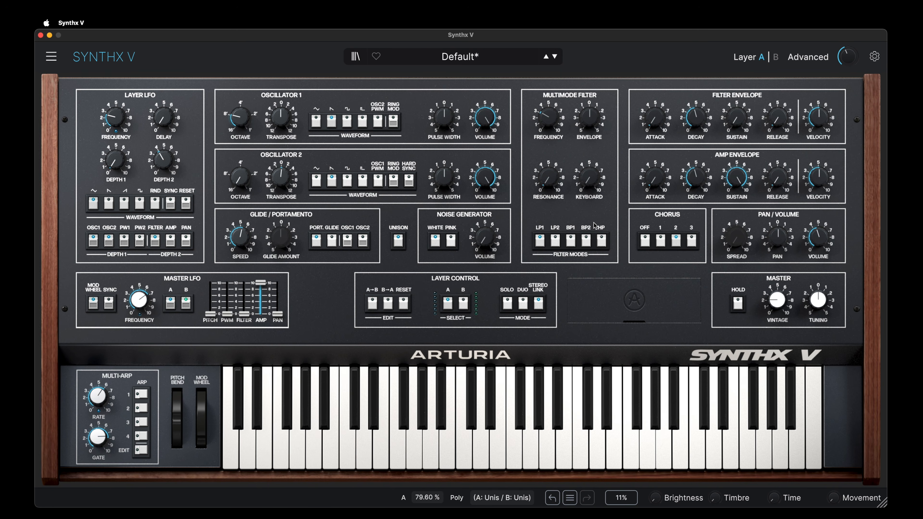
left_click(691, 243)
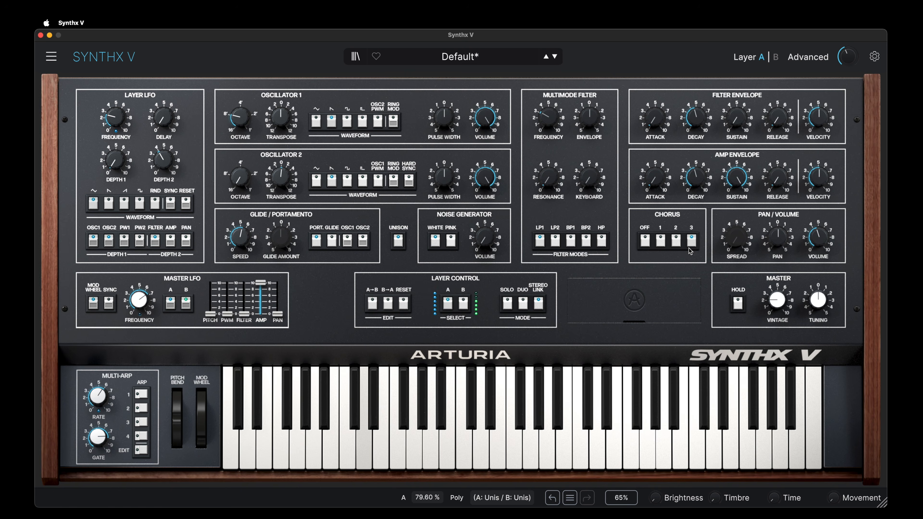
left_click_drag(485, 175, 485, 191)
scroll(482, 122, "down", 10)
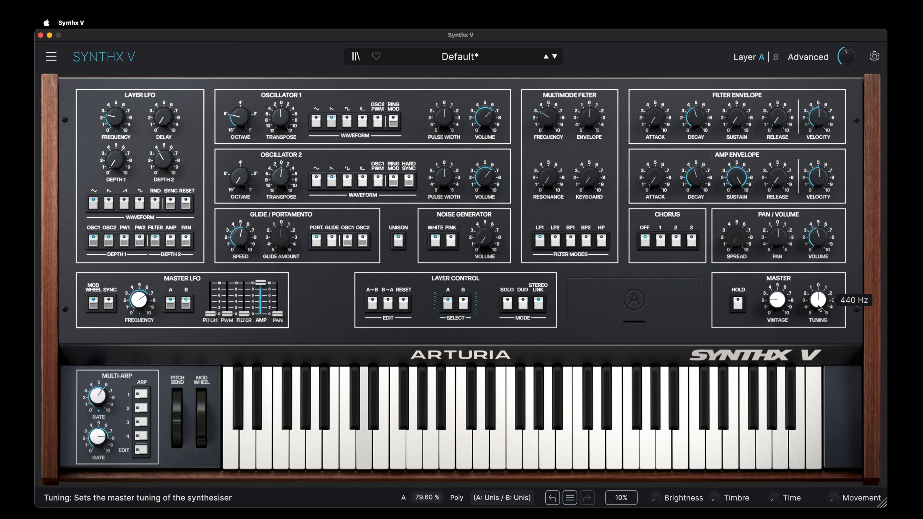
Check the master tuning, reveal the hidden dispersion controls and examine the value of each one, from pitch through pan spread.
left_click_drag(817, 300, 818, 299)
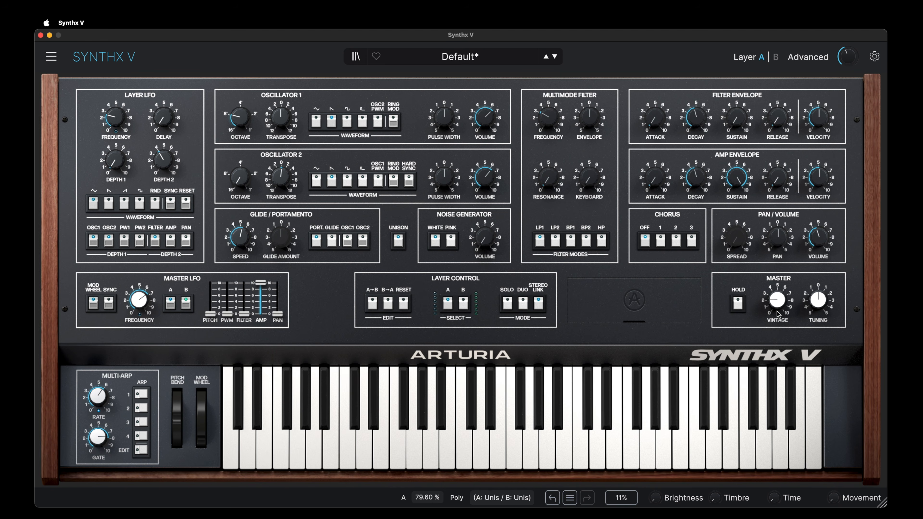
left_click(646, 304)
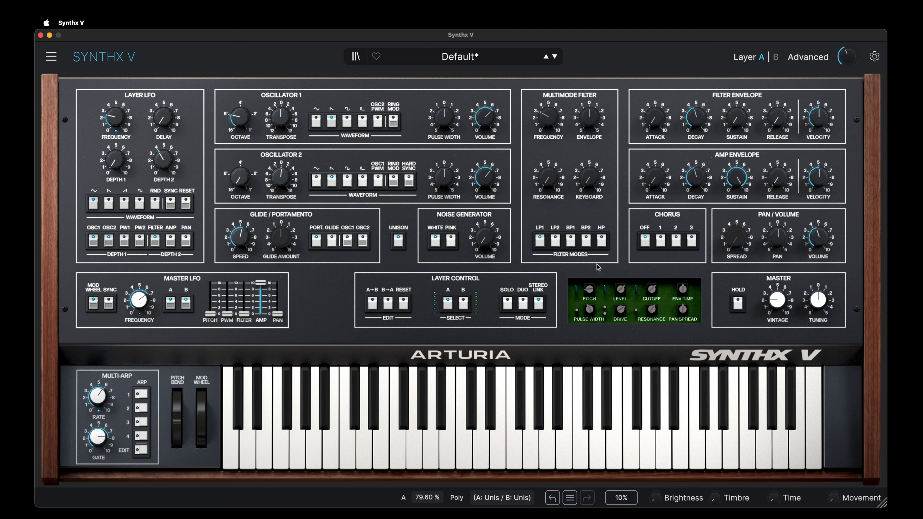
mouse_move(589, 289)
left_click_drag(589, 289, 617, 293)
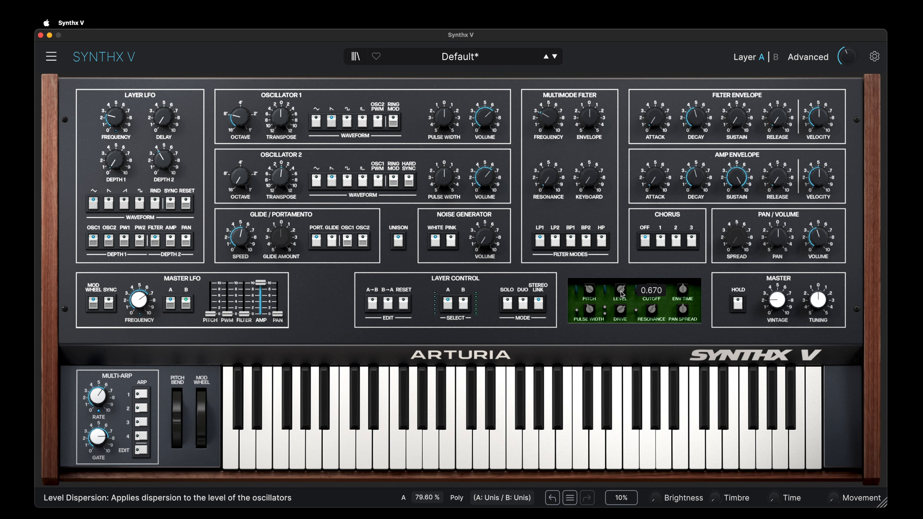
mouse_move(653, 292)
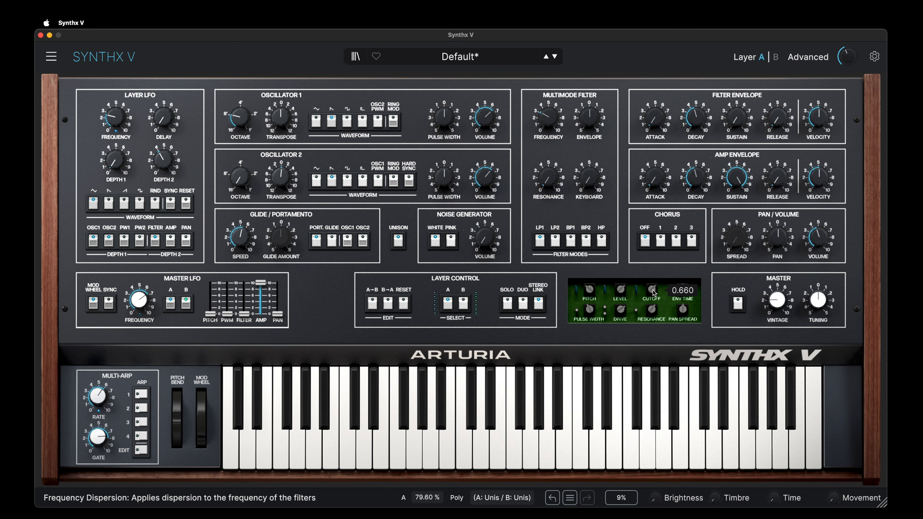
mouse_move(683, 292)
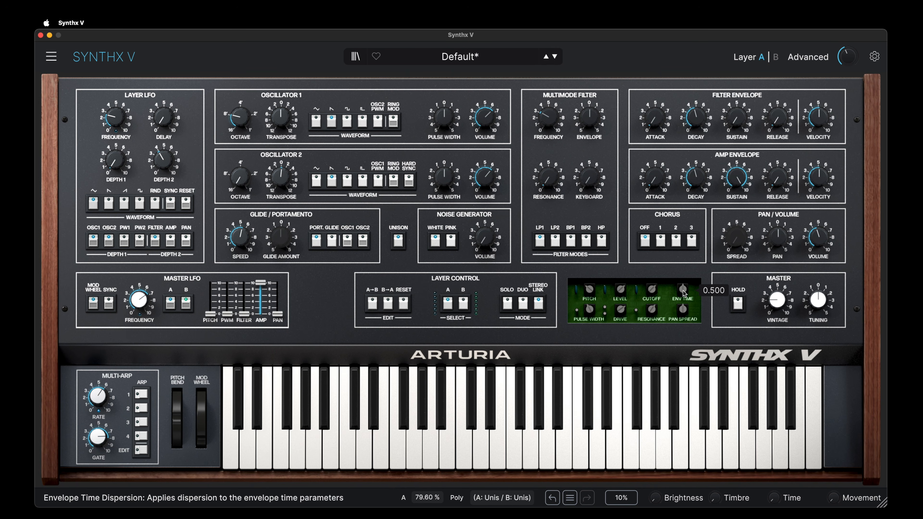
mouse_move(588, 312)
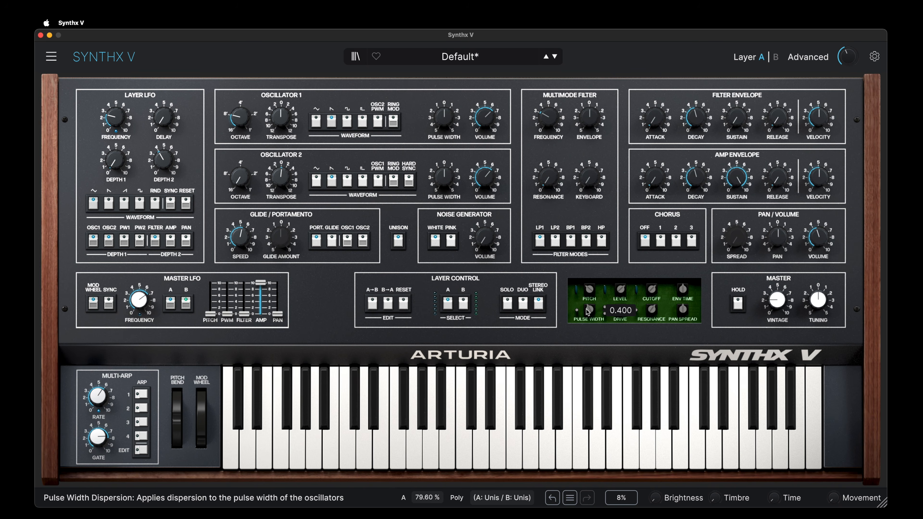
mouse_move(625, 312)
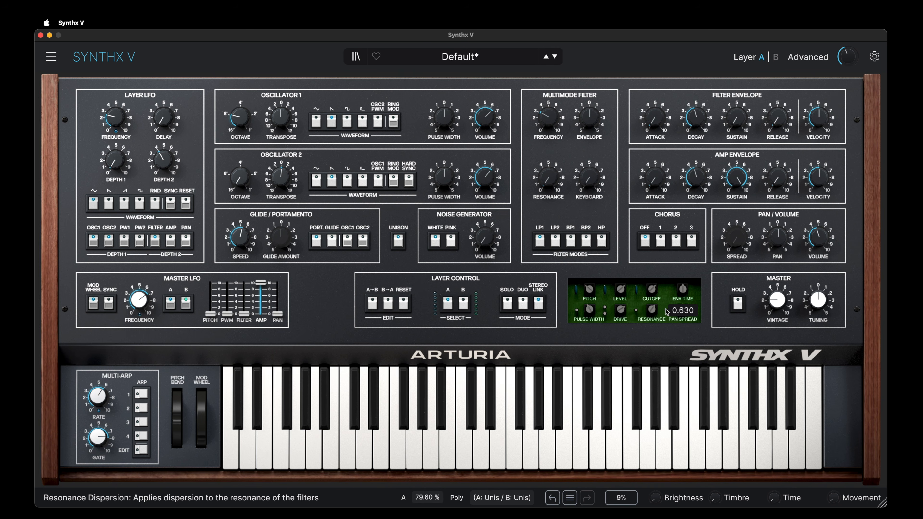
mouse_move(684, 312)
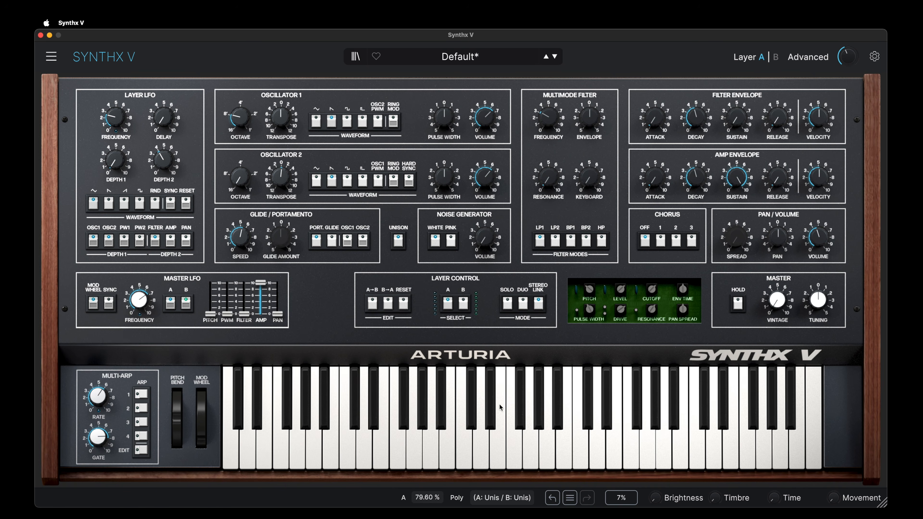
Play a few notes on the virtual keyboard and try out the pitch bend and mod wheels.
left_click(480, 432)
left_click(562, 436)
left_click(621, 447)
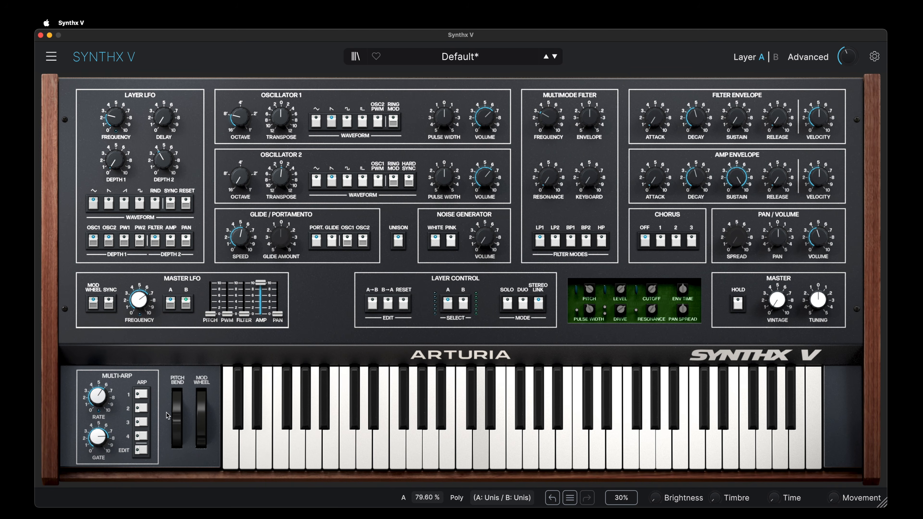
left_click_drag(176, 418, 202, 438)
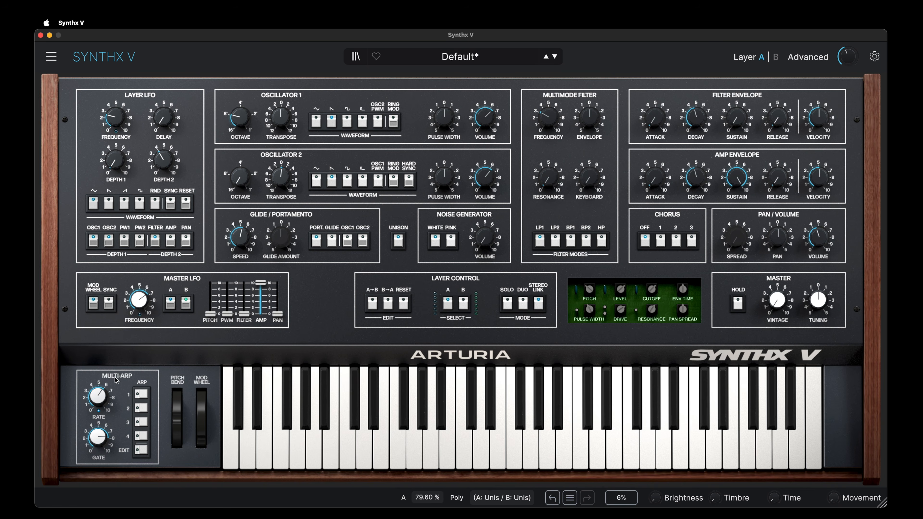
Set the Multi-Arp master gate to about 75.4 % and enable all four arpeggiators.
mouse_move(110, 401)
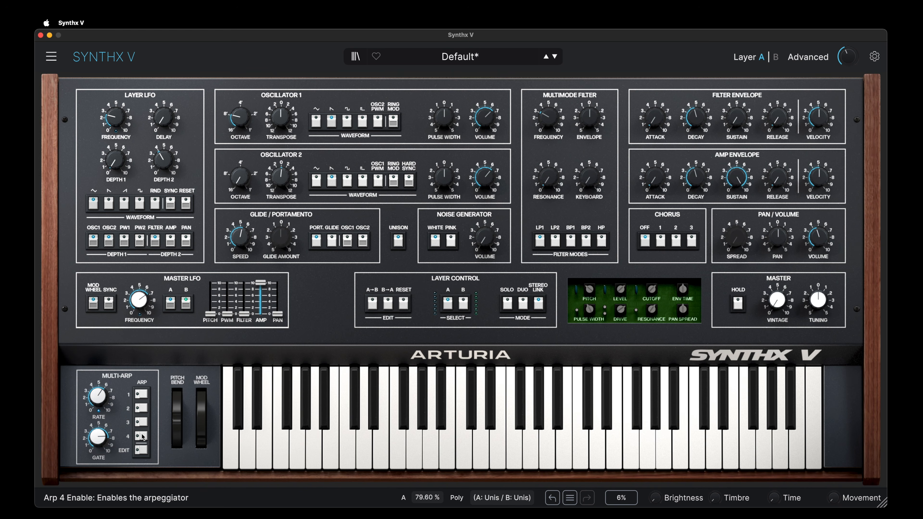
mouse_move(102, 398)
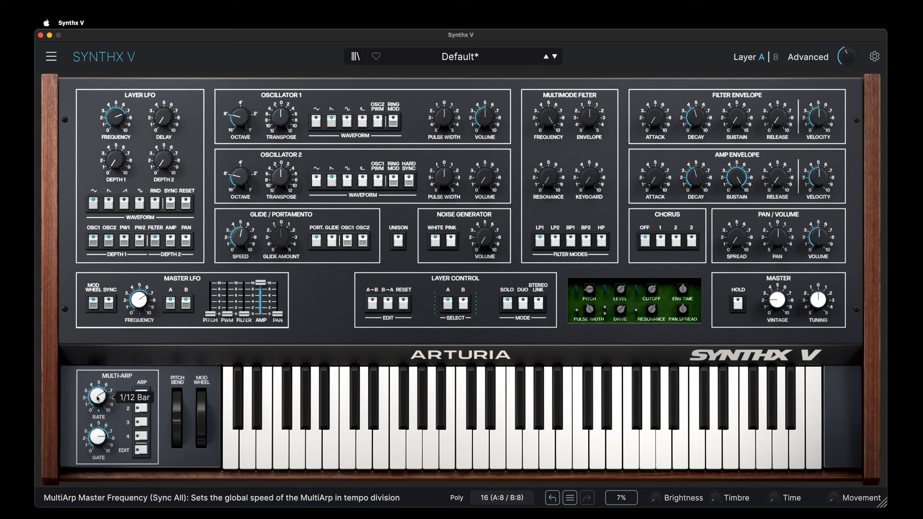
mouse_move(97, 436)
left_mouse_down()
mouse_move(97, 445)
mouse_move(98, 419)
left_mouse_up()
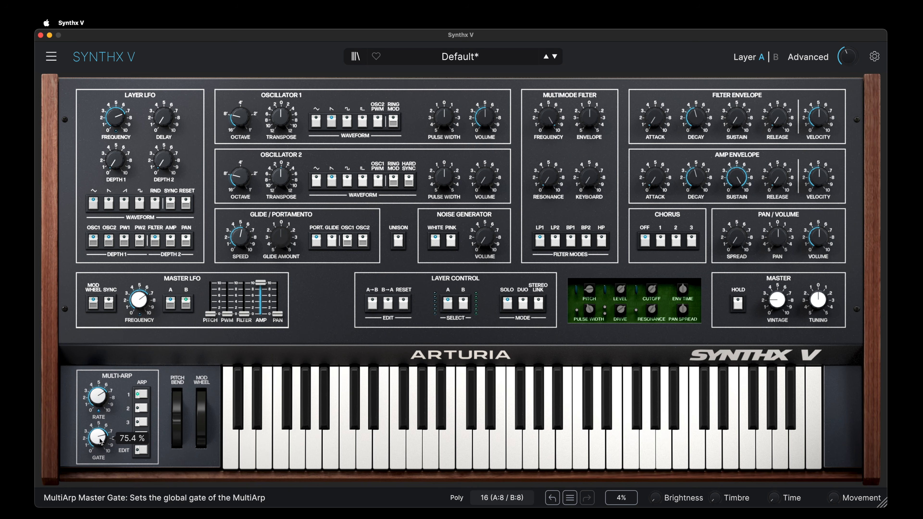
left_click(141, 408)
left_click(141, 422)
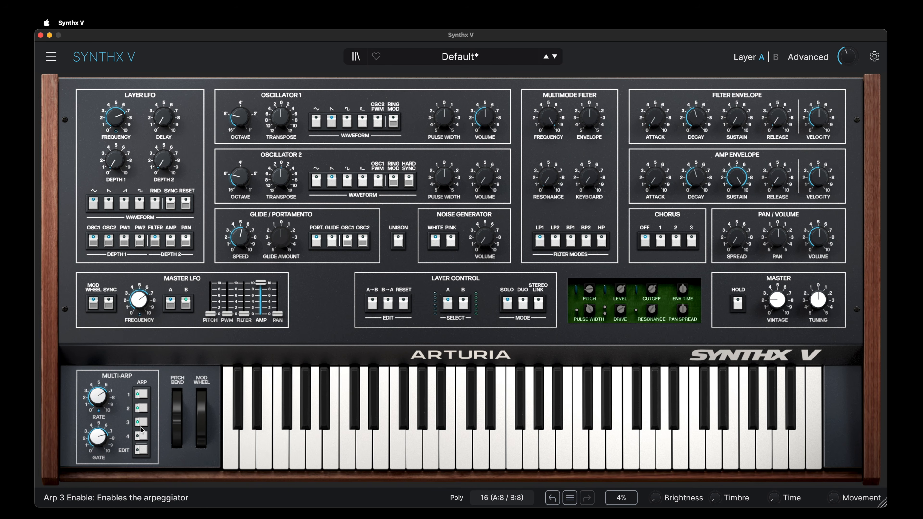
left_click(141, 436)
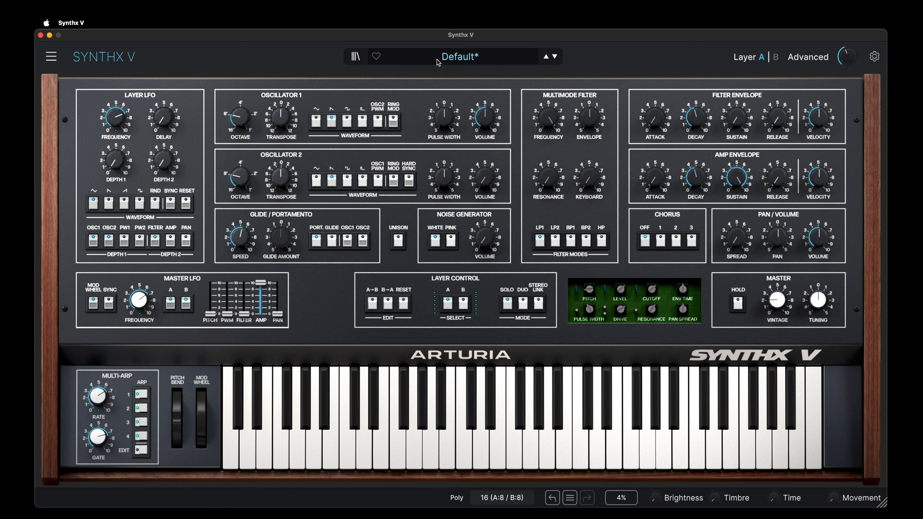
Load the Nightlight preset from the Sequence category.
left_click(446, 58)
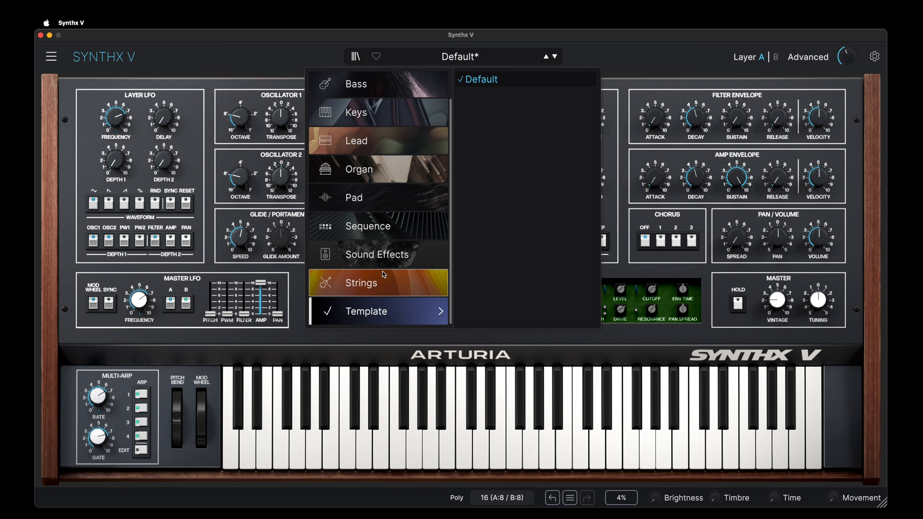
left_click(392, 226)
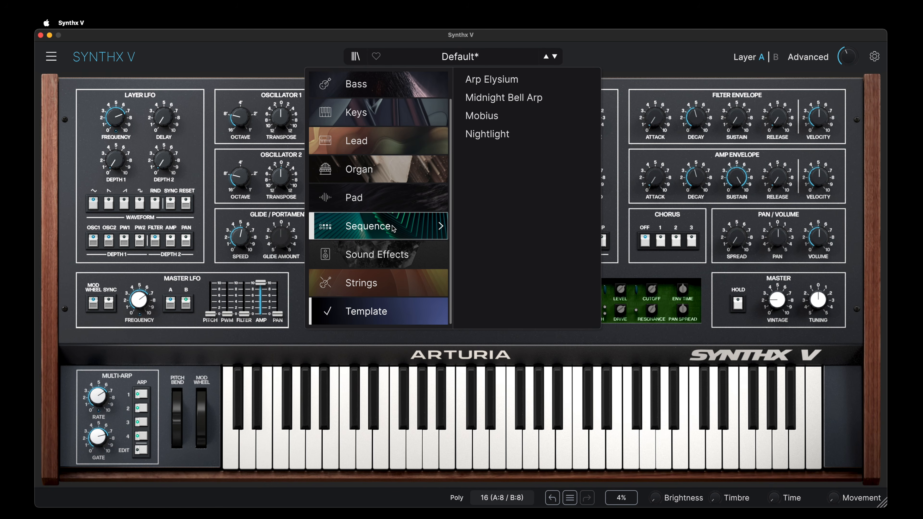
left_click(485, 135)
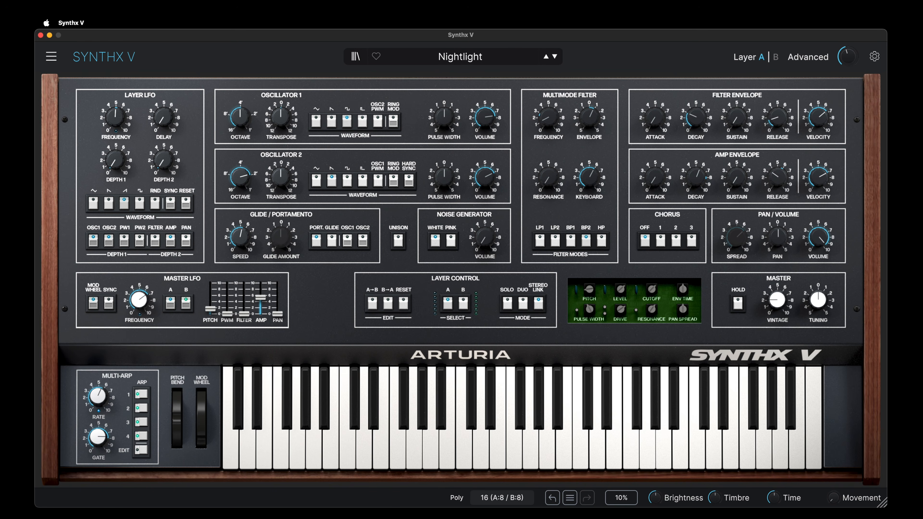
Disable arpeggiators 2, 3 and 4 so that only arpeggiator 1 plays.
left_click(142, 407)
left_click(142, 421)
left_click(142, 440)
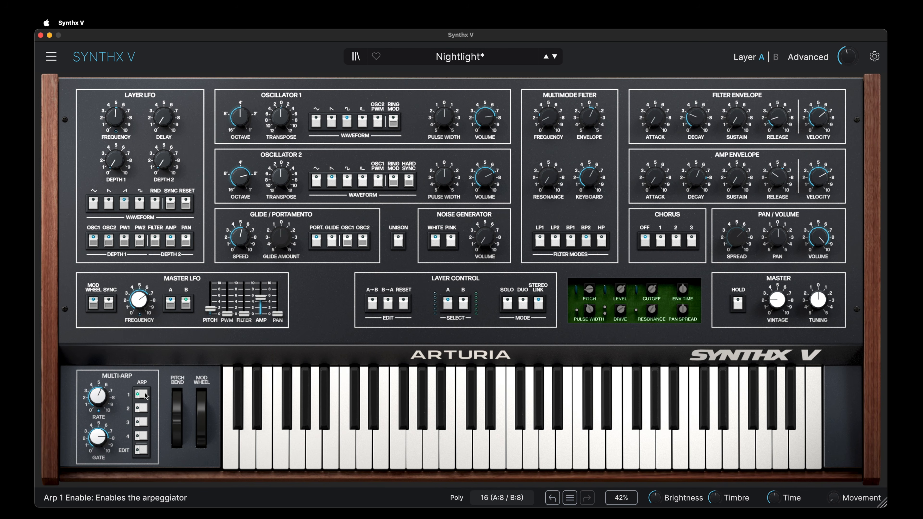
Audition arpeggiator 2 on its own, and replace it with arpeggiator 3 as the only one enabled.
left_click(141, 409)
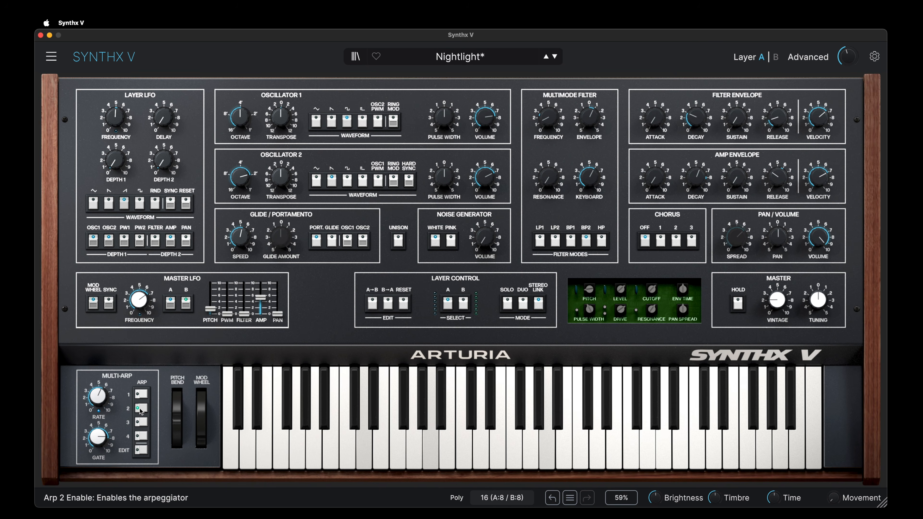
left_click(141, 410)
left_click(141, 423)
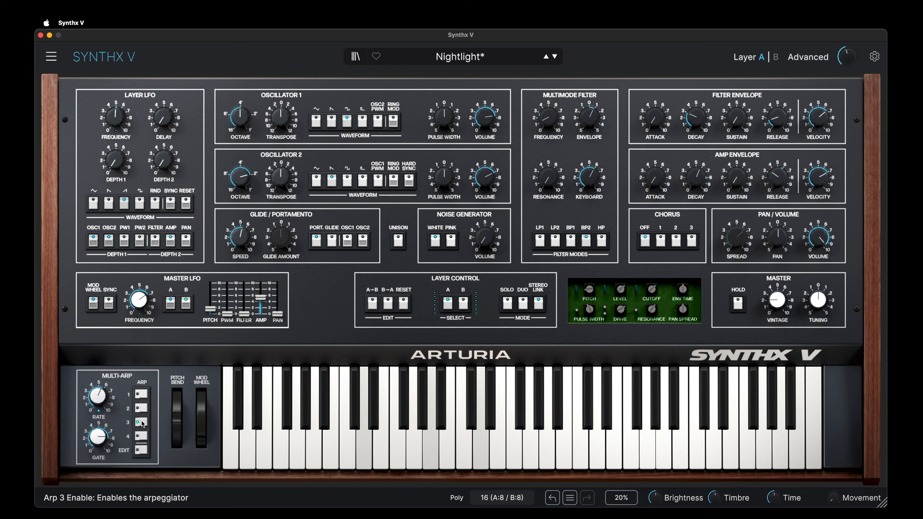
Replace arpeggiator 3 with arpeggiator 4 as the only one enabled, and open the Multi-Arp editor.
left_click(143, 423)
left_click(142, 437)
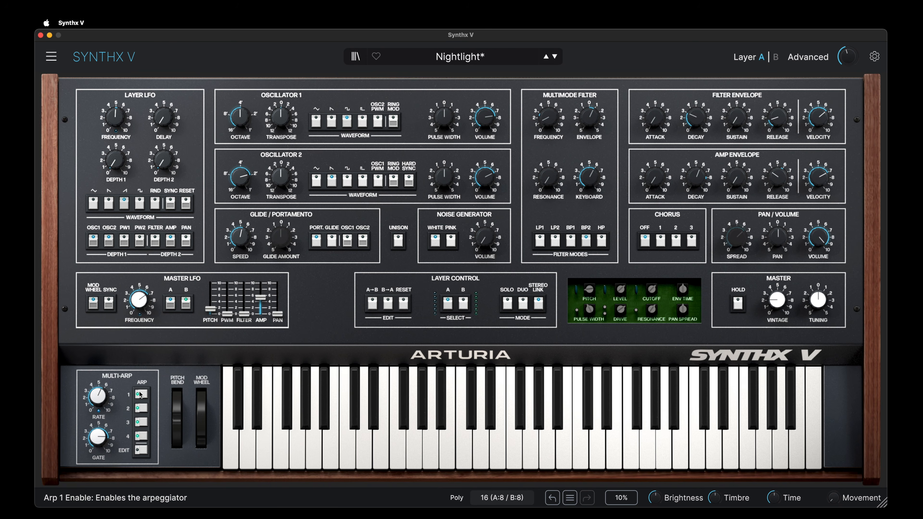
left_click(142, 450)
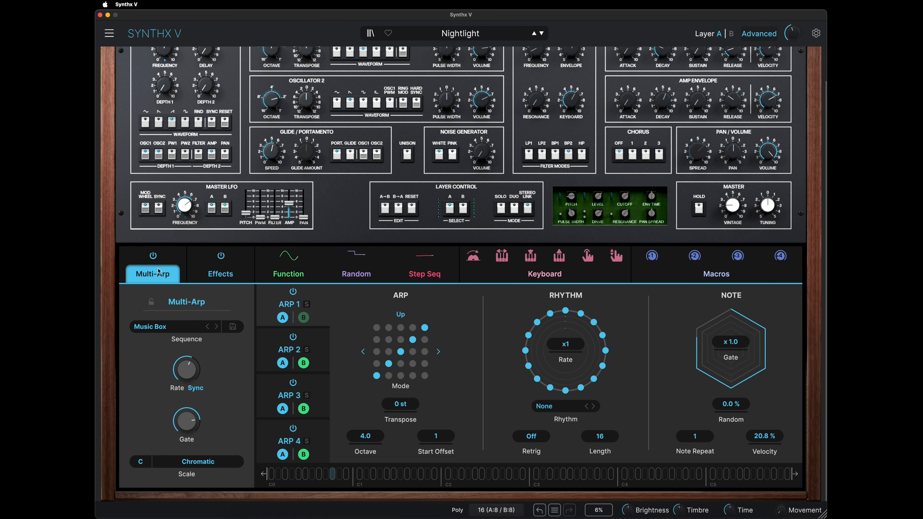
Switch the whole Multi-Arp off and back on.
left_click(153, 255)
left_click(153, 255)
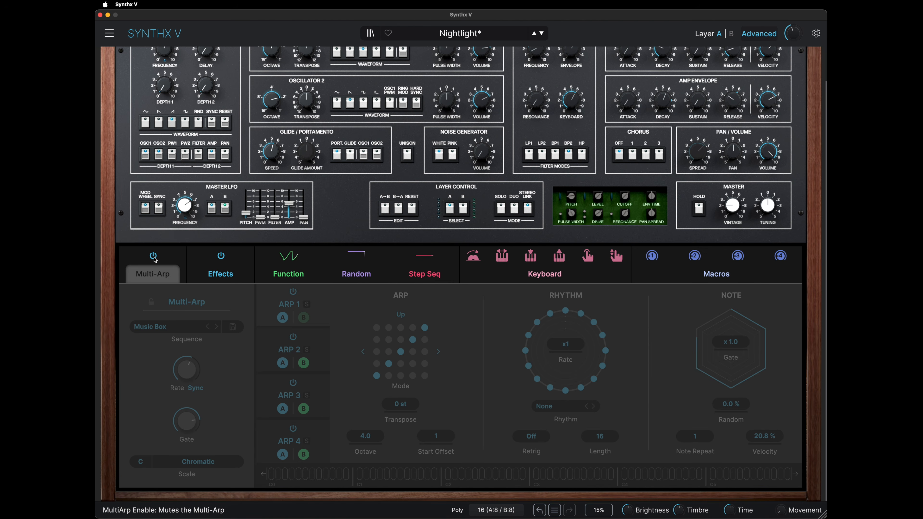
left_click(153, 255)
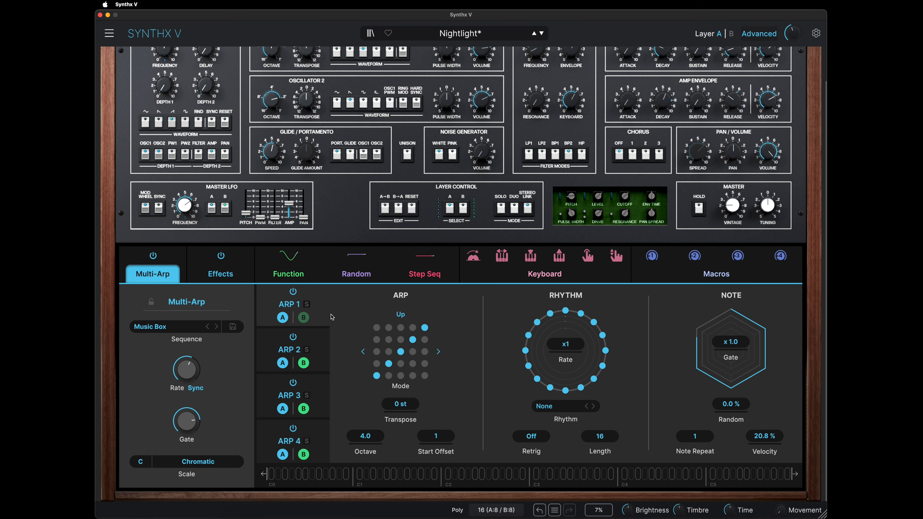
Examine the individual settings of all four arpeggiators, and toggle arpeggiator 2 off and back on.
left_click(316, 347)
left_click(322, 391)
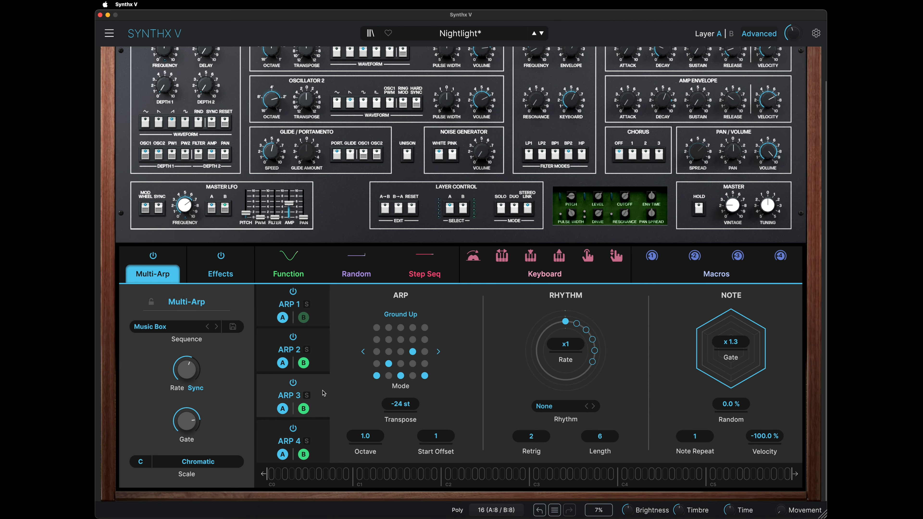
left_click(317, 439)
left_click(324, 311)
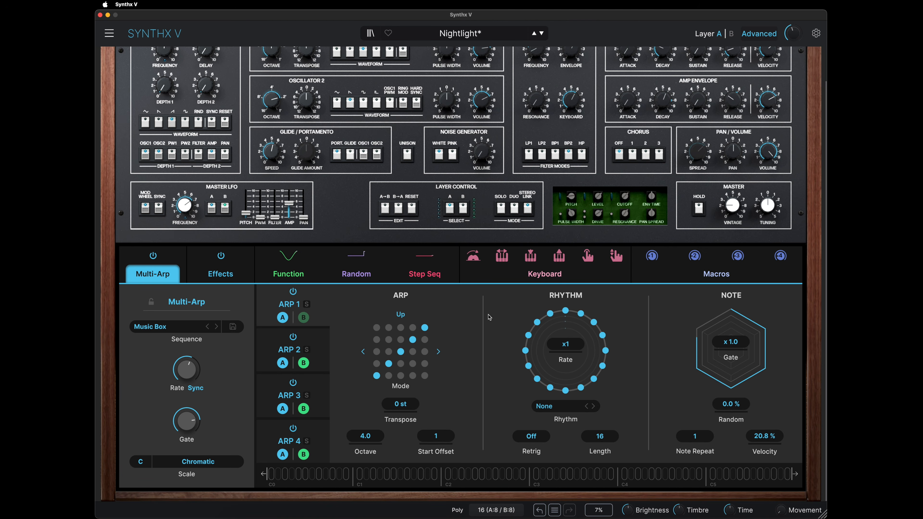
left_click(292, 337)
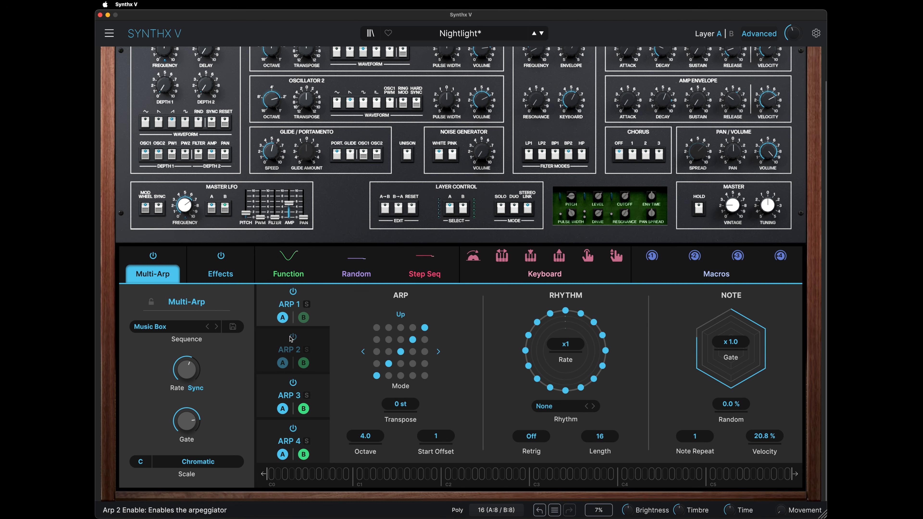
left_click(293, 338)
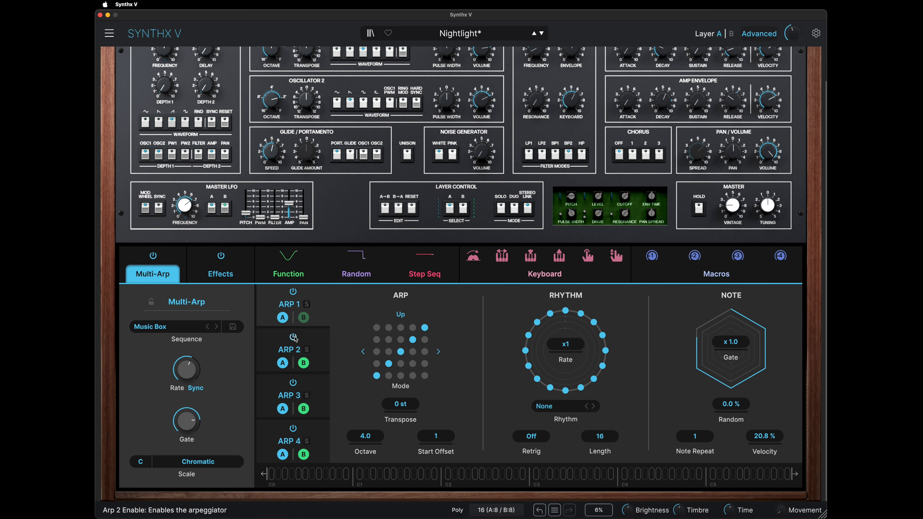
Solo only arpeggiator 1, after briefly soloing arpeggiator 2 with it, and also send its notes to layer B.
left_click(307, 304)
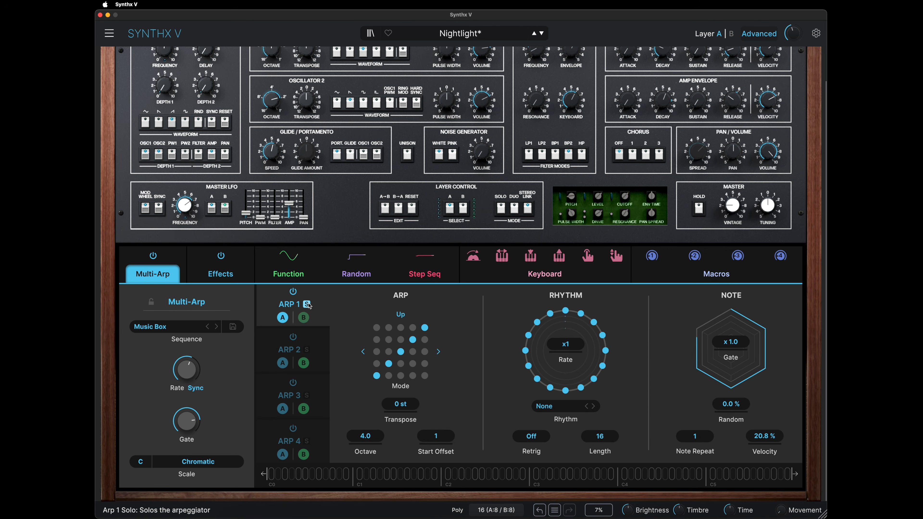
left_click(307, 350)
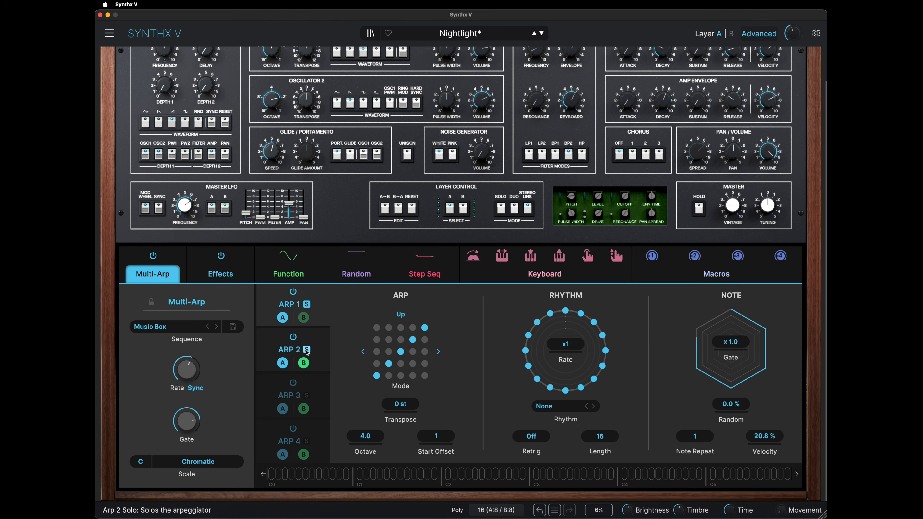
left_click(307, 349)
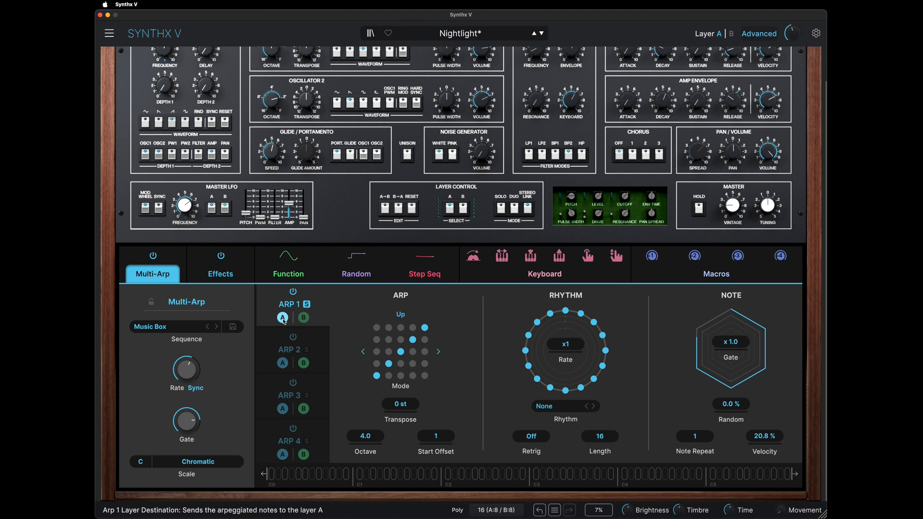
left_click(304, 318)
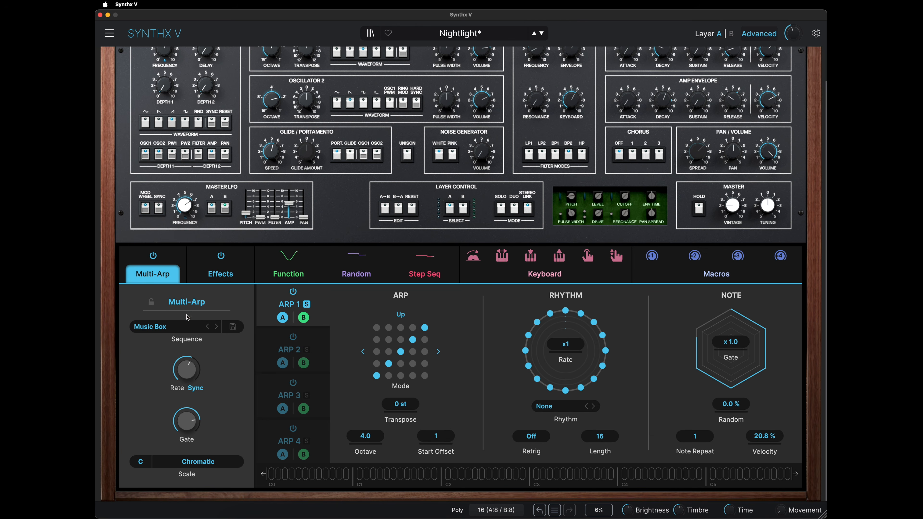
Look at the User sequences of the Multi-Arp, and load the Factory sequence 8Bit Dub.
left_click(180, 328)
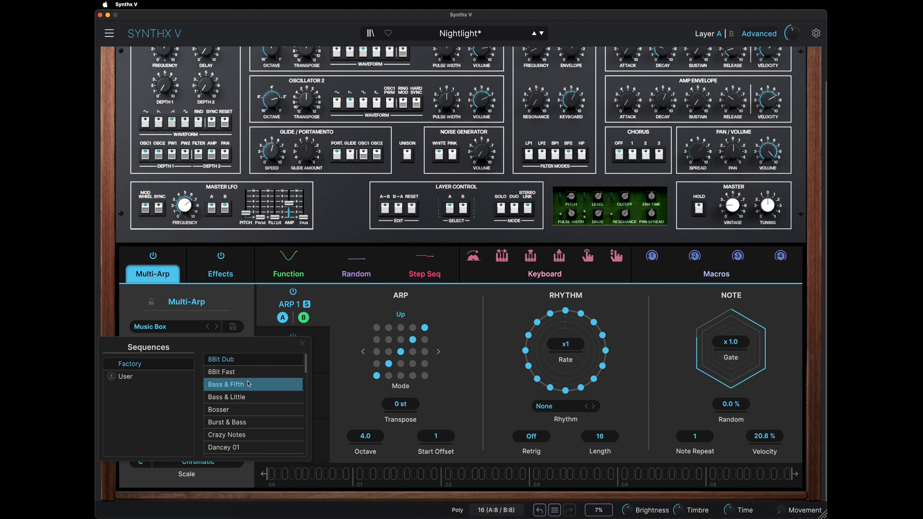
left_click(143, 377)
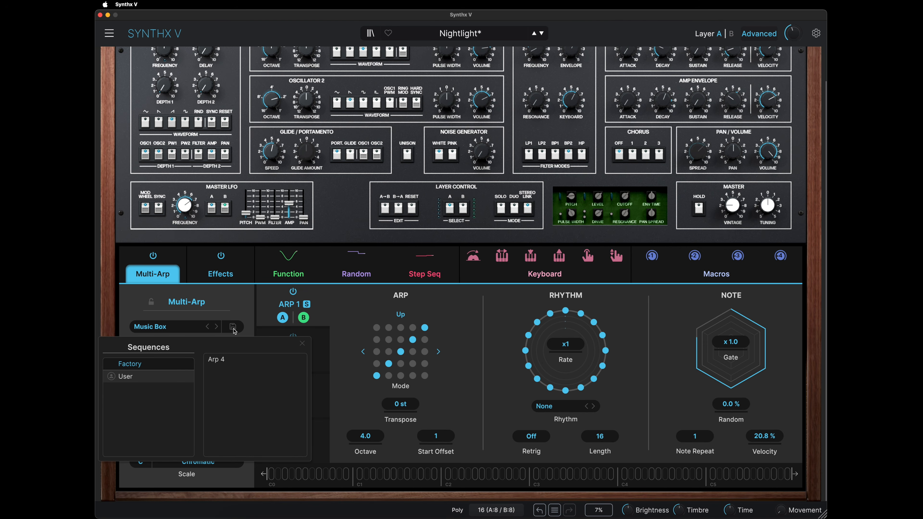
left_click(141, 365)
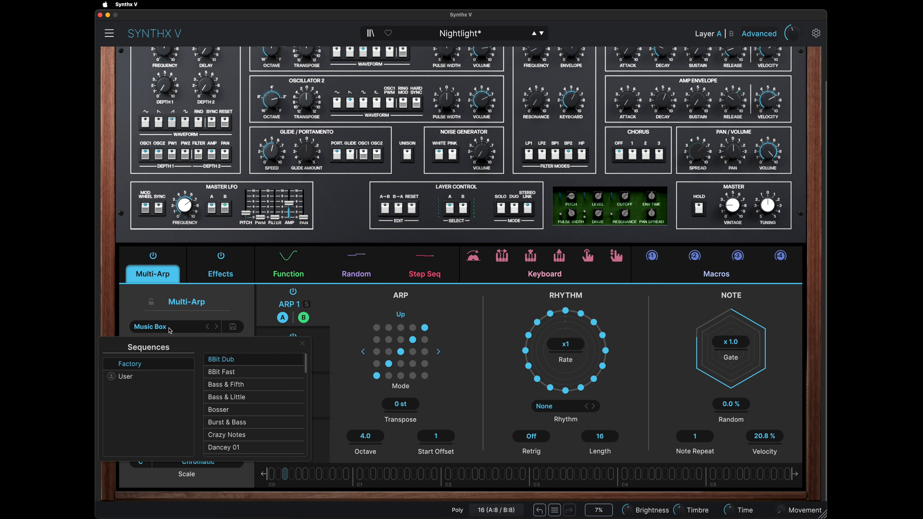
left_click(225, 363)
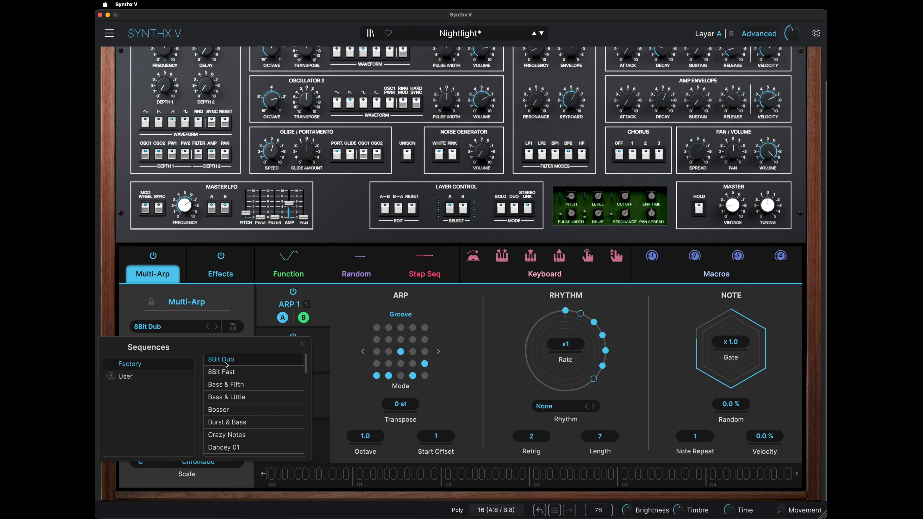
With arpeggiator 1 soloed, audition the Factory sequences 8Bit Fast, Bass & Little, Burst & Bass and Dancey 01.
left_click(324, 310)
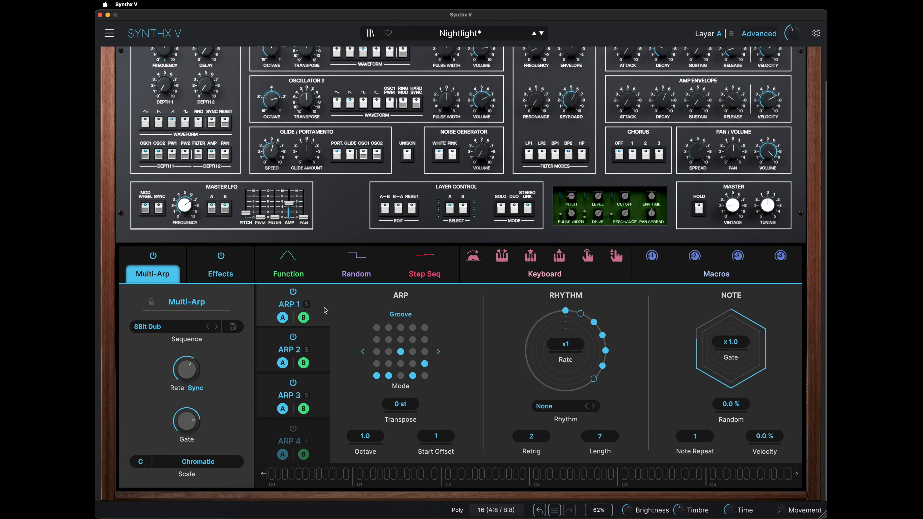
left_click(180, 327)
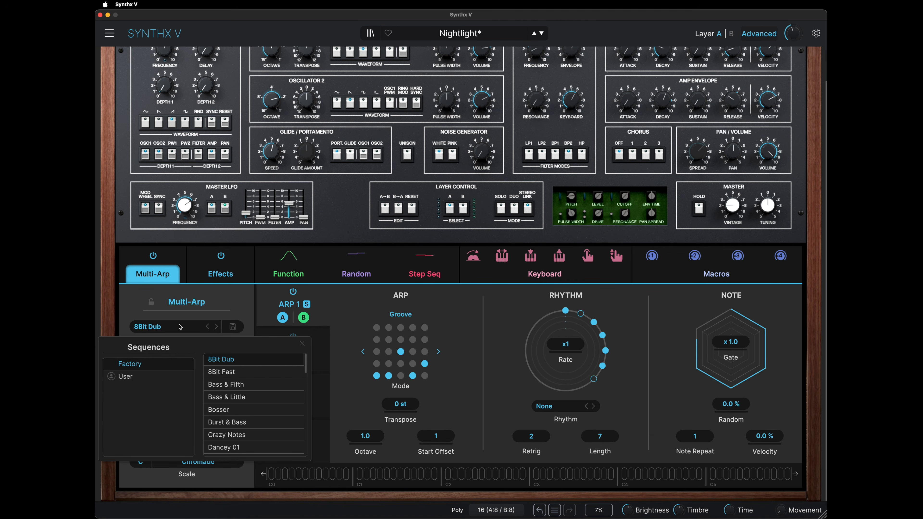
left_click(245, 373)
left_click(242, 397)
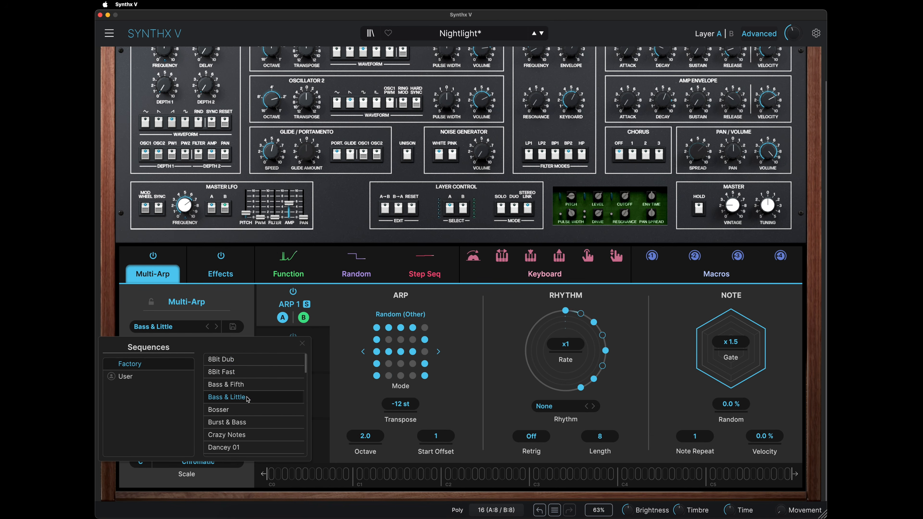
left_click(244, 421)
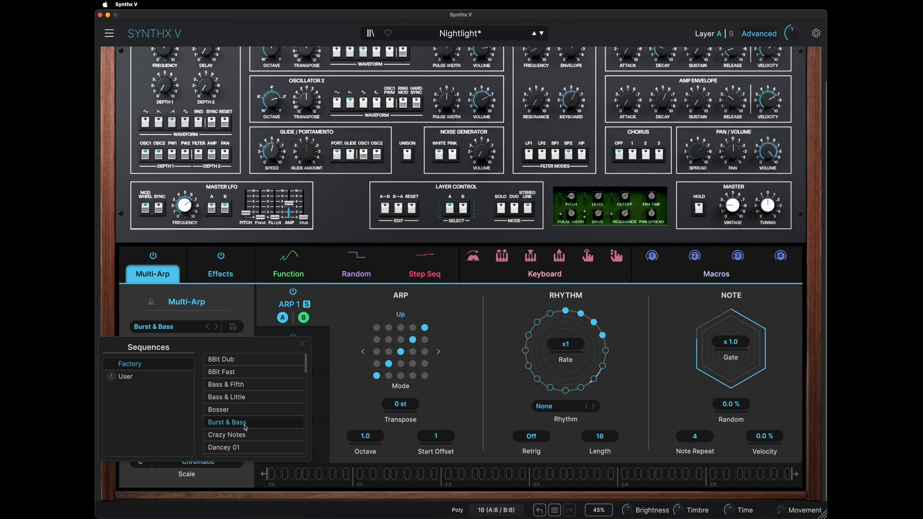
scroll(244, 425, "down", 1)
scroll(245, 427, "down", 1)
left_click(247, 422)
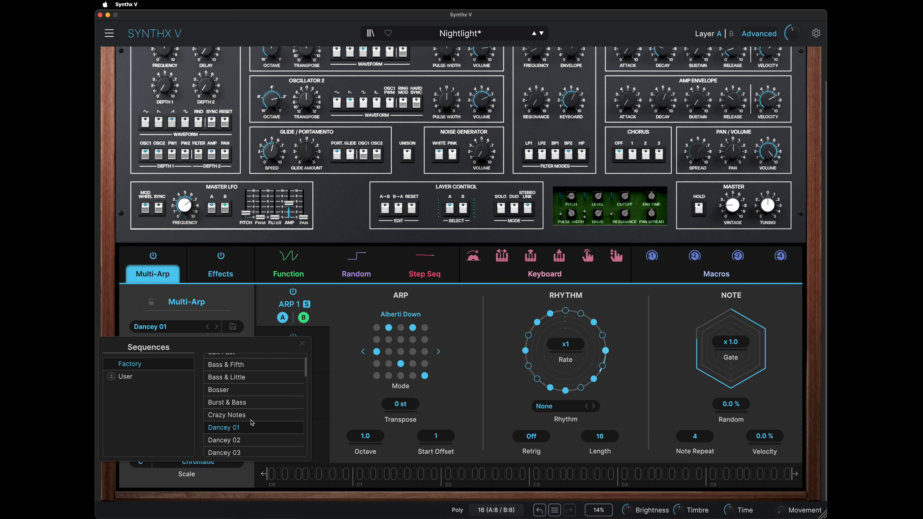
Audition the Factory sequences Disco Bassline, Dotted Stutter, Fifth Melody and Funky Tone with arpeggiator 1 soloed.
scroll(256, 412, "down", 6)
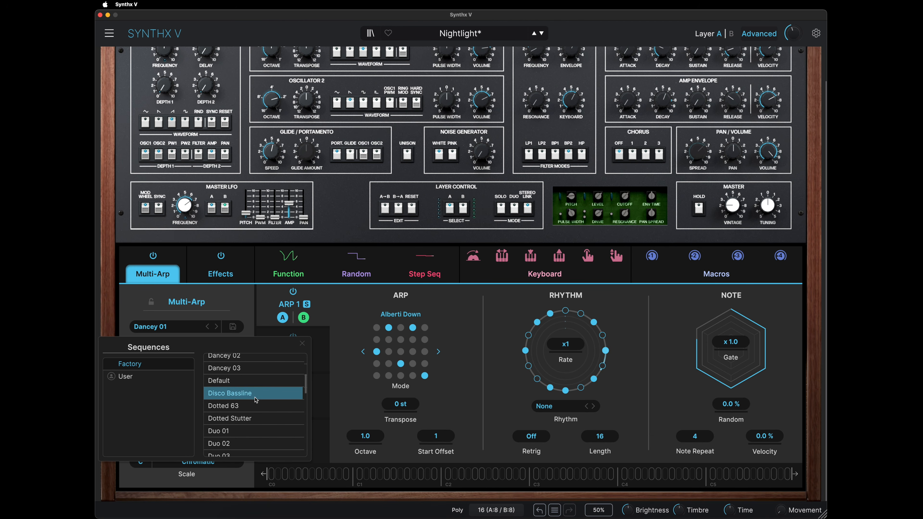
left_click(257, 397)
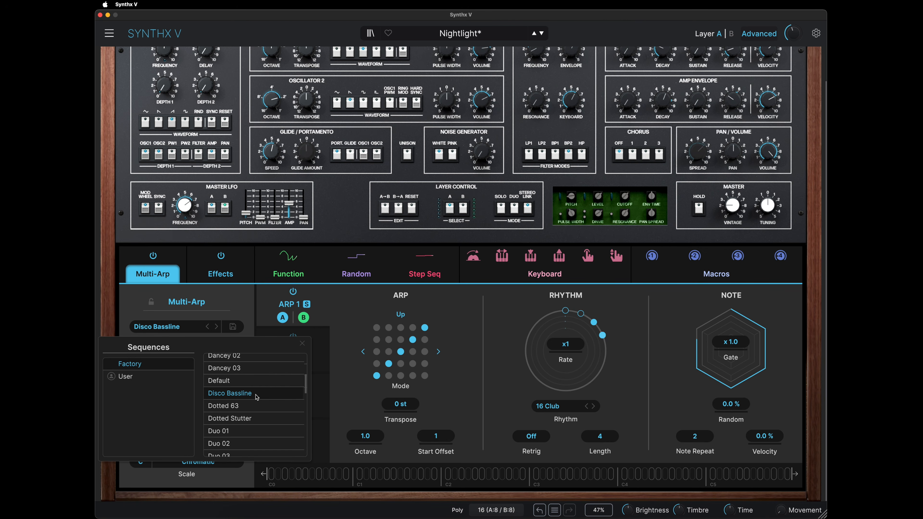
left_click(246, 421)
scroll(247, 421, "down", 5)
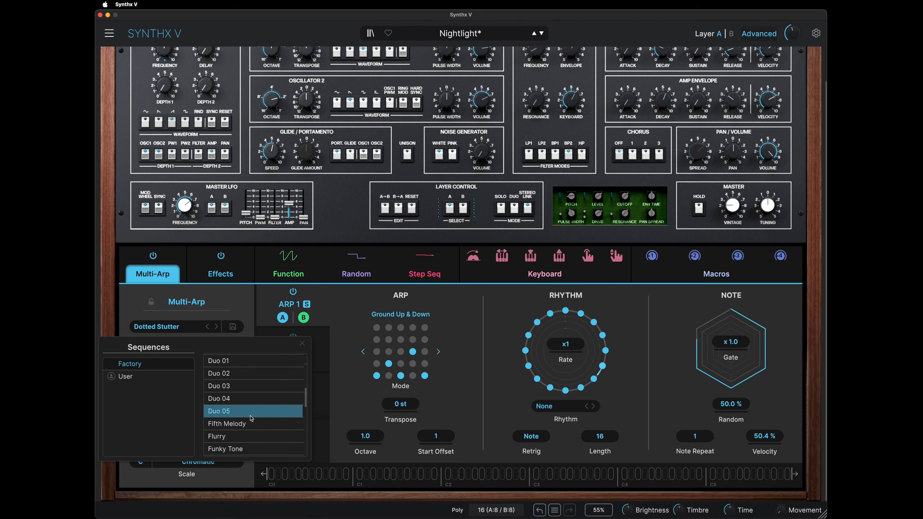
left_click(250, 418)
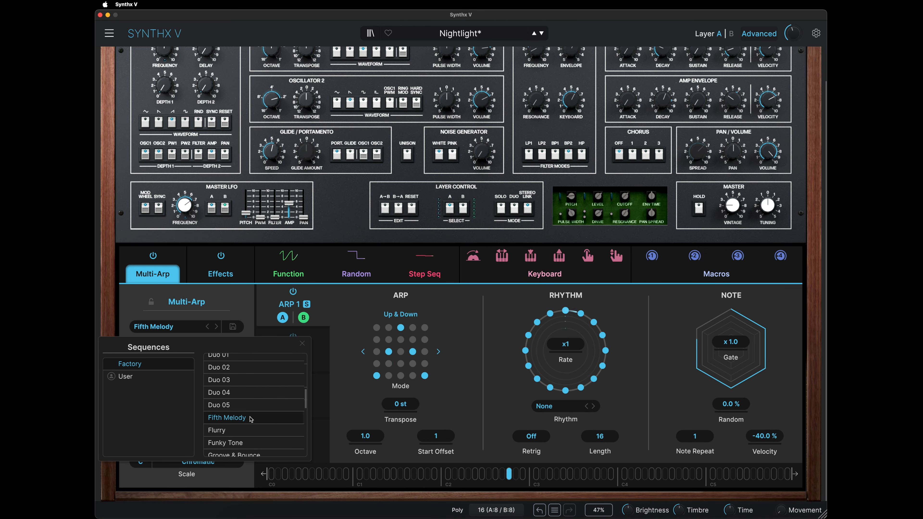
scroll(253, 418, "down", 3)
left_click(256, 411)
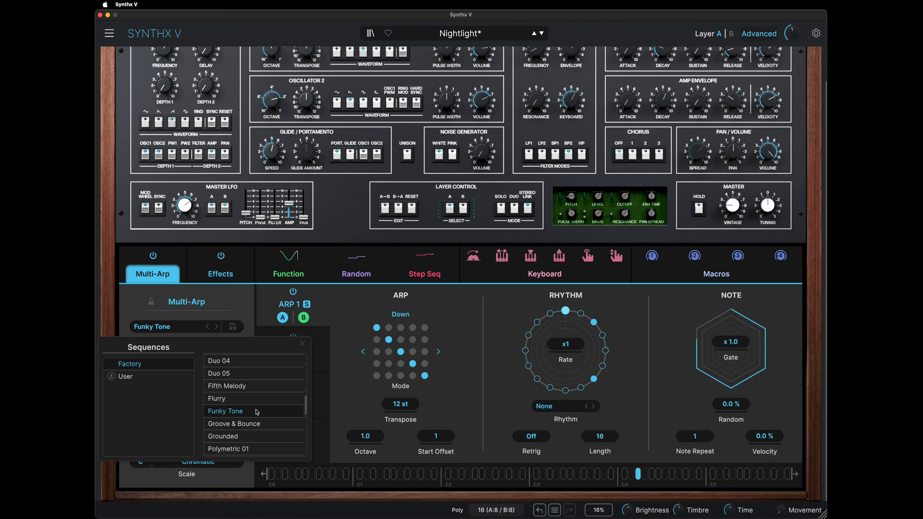
Turn off arpeggiator 1's solo, and audition the Factory sequences 8Bit Dub, Bass & Fifth and Dancey 01.
left_click(308, 307)
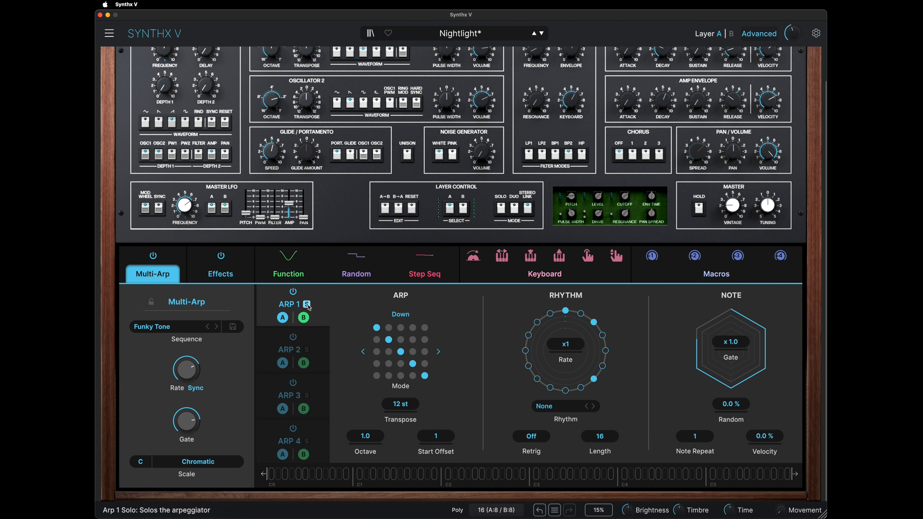
left_click(191, 330)
scroll(227, 378, "up", 15)
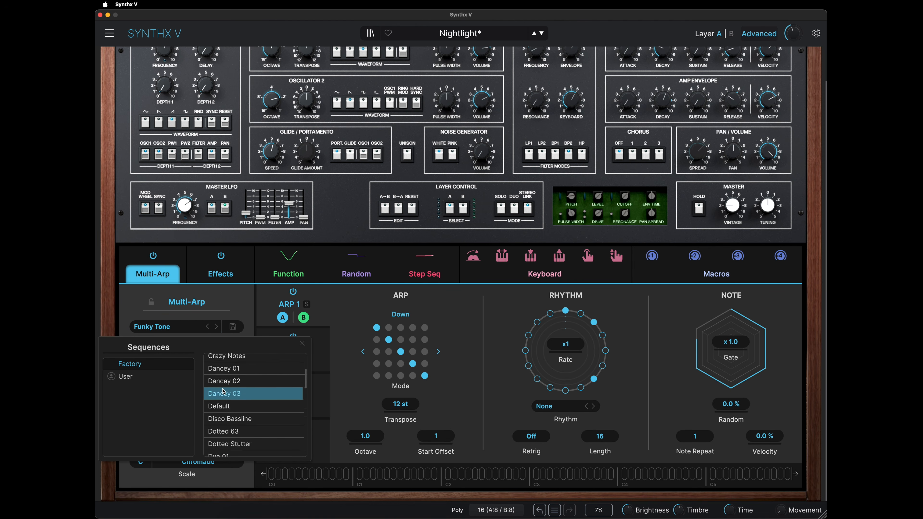
left_click(222, 359)
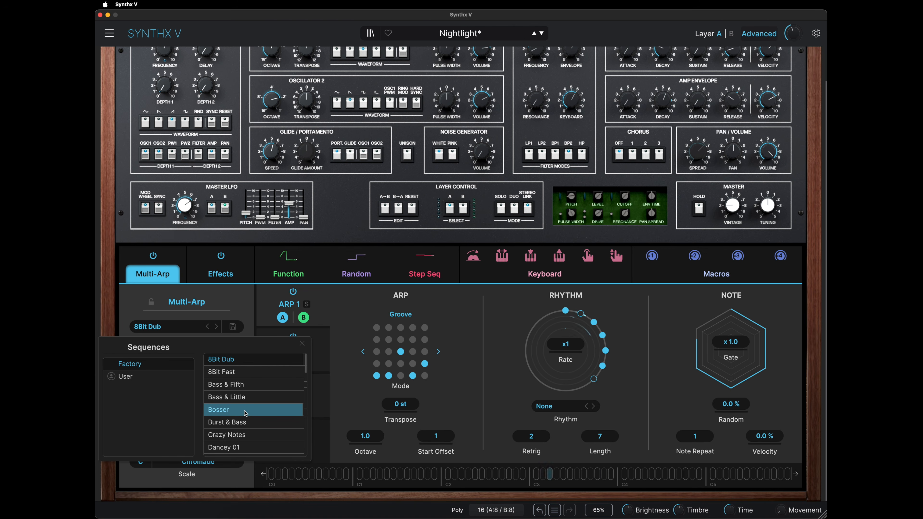
left_click(250, 385)
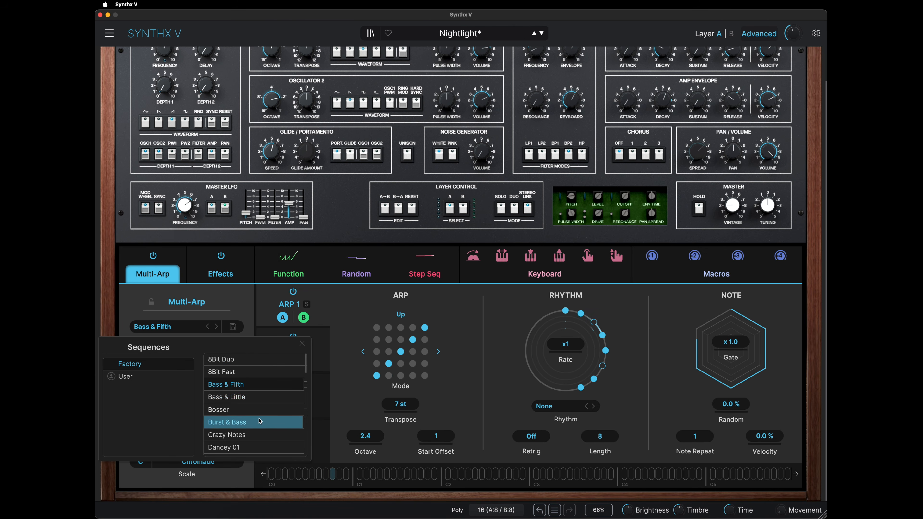
scroll(256, 414, "down", 2)
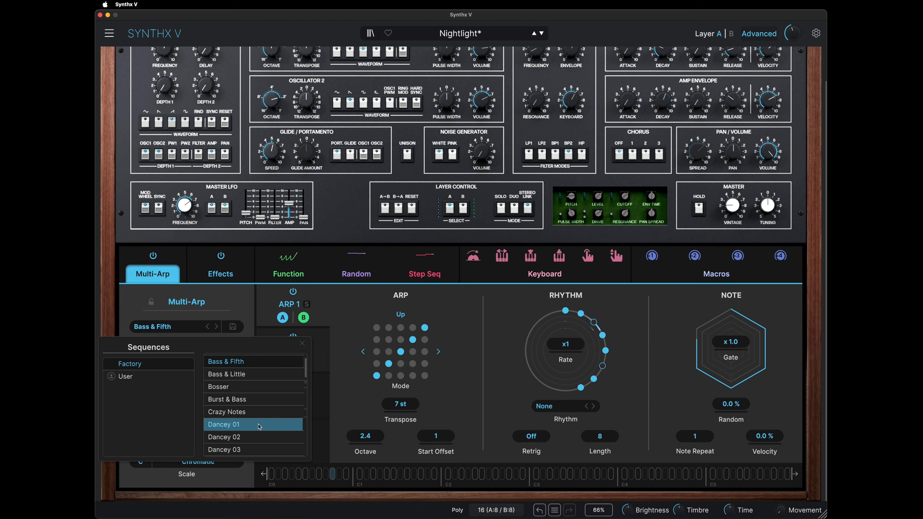
left_click(260, 428)
Audition the Factory sequences Disco Bassline and Duo 04 with all their arpeggiators, and load Fifth Melody.
scroll(260, 426, "down", 5)
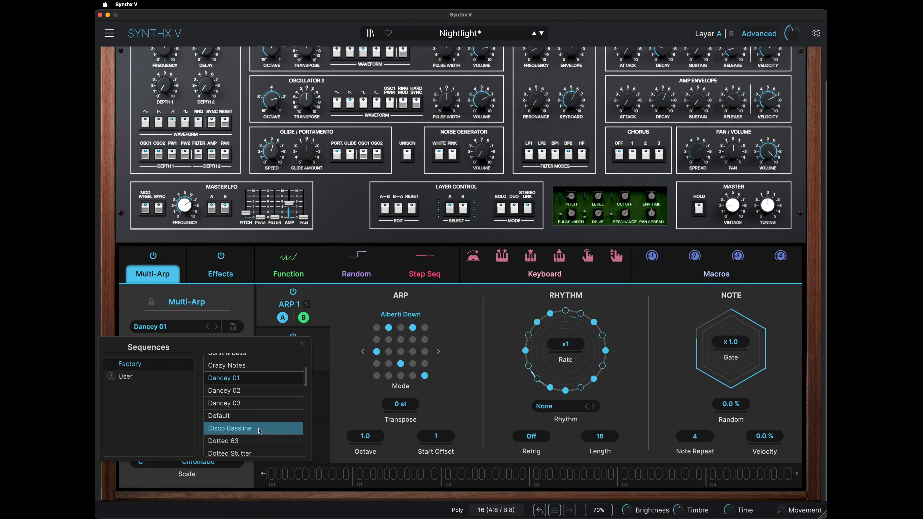
left_click(259, 429)
scroll(262, 438, "down", 3)
scroll(264, 441, "down", 4)
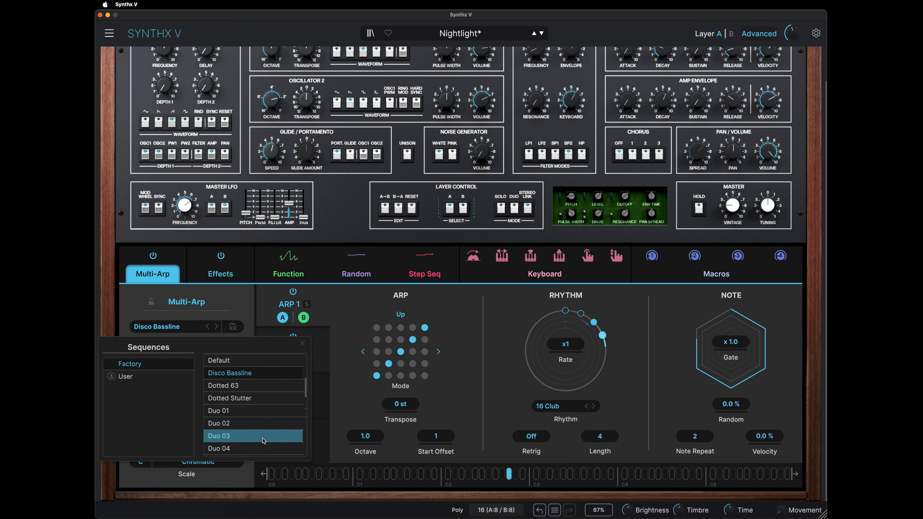
left_click(264, 440)
scroll(264, 436, "down", 5)
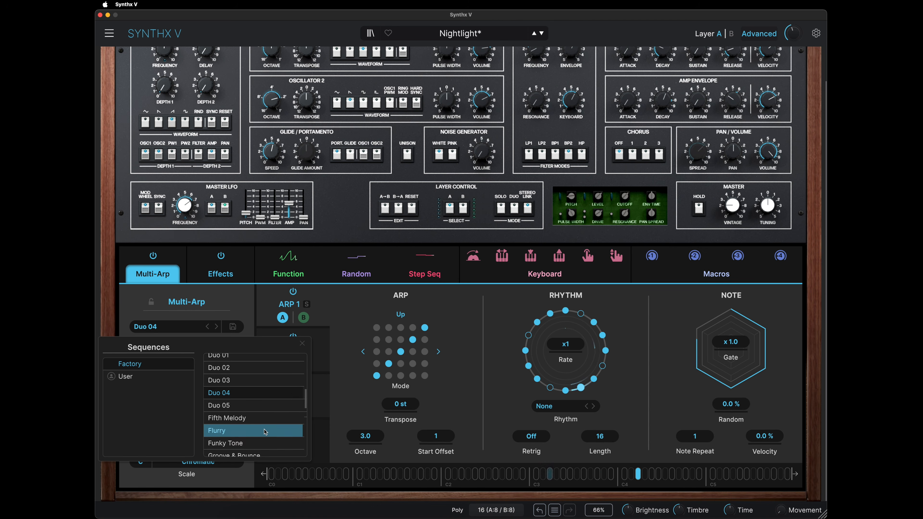
left_click(265, 404)
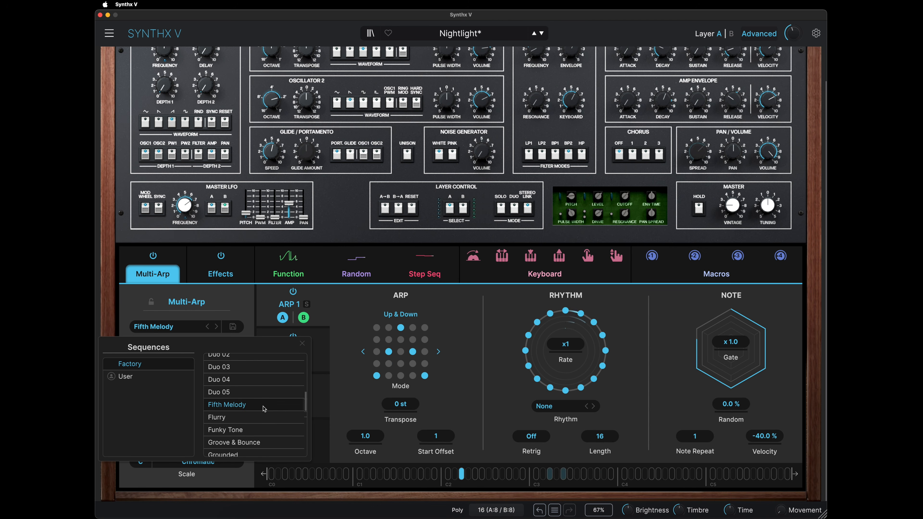
Audition the Factory sequences Funky Tone, Groove & Bounce and Polymetric 01.
scroll(269, 420, "down", 2)
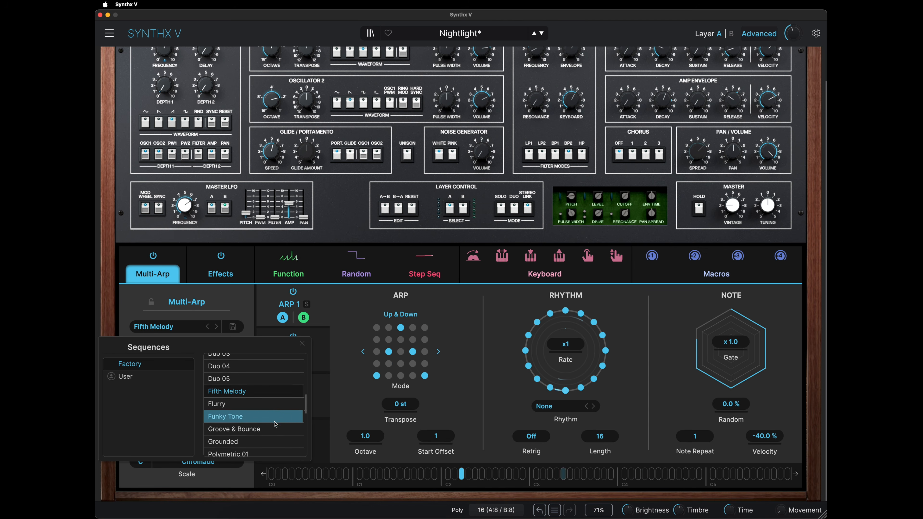
left_click(273, 411)
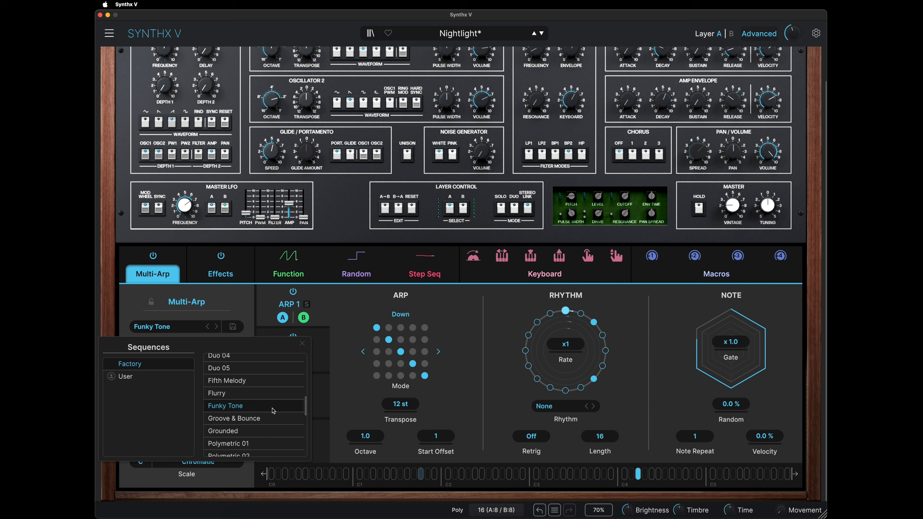
left_click(274, 418)
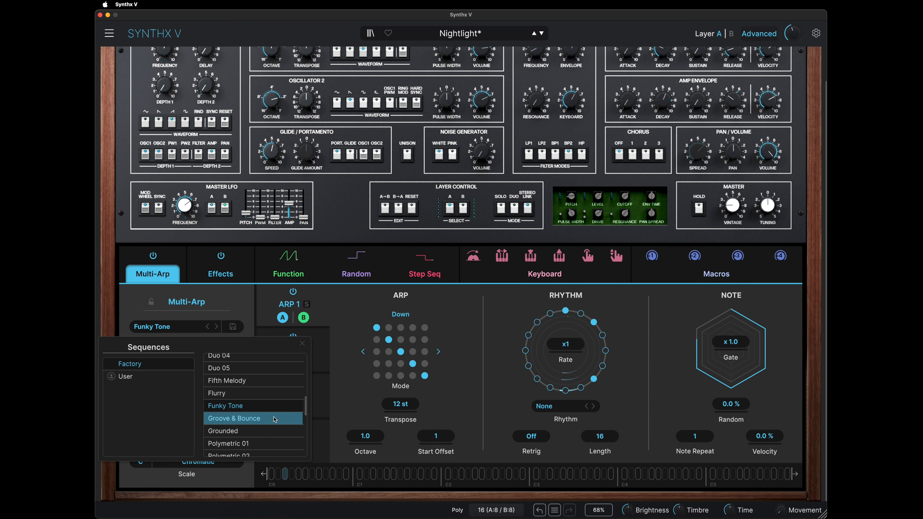
scroll(277, 427, "down", 1)
left_click(278, 429)
scroll(278, 425, "down", 6)
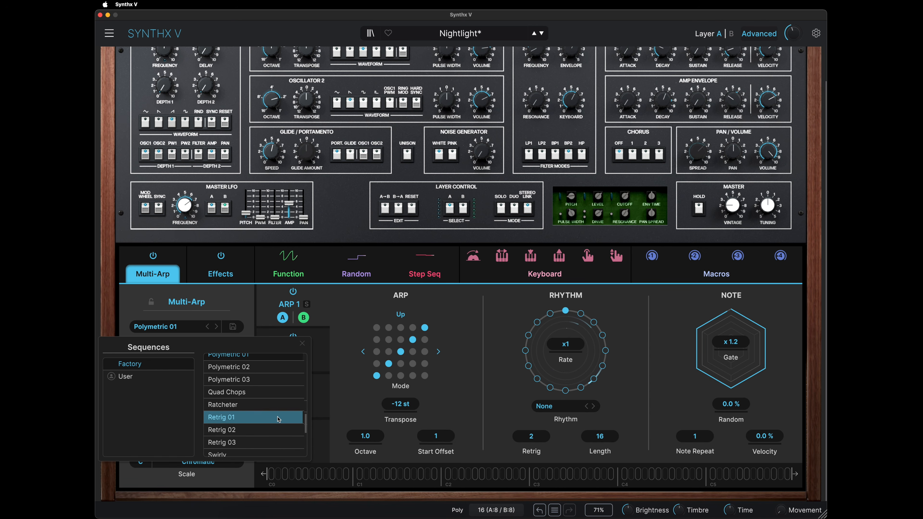
Audition the Factory sequences Retrig 01, Trancey 01, Triplets and Up & Down.
left_click(279, 417)
scroll(278, 418, "down", 4)
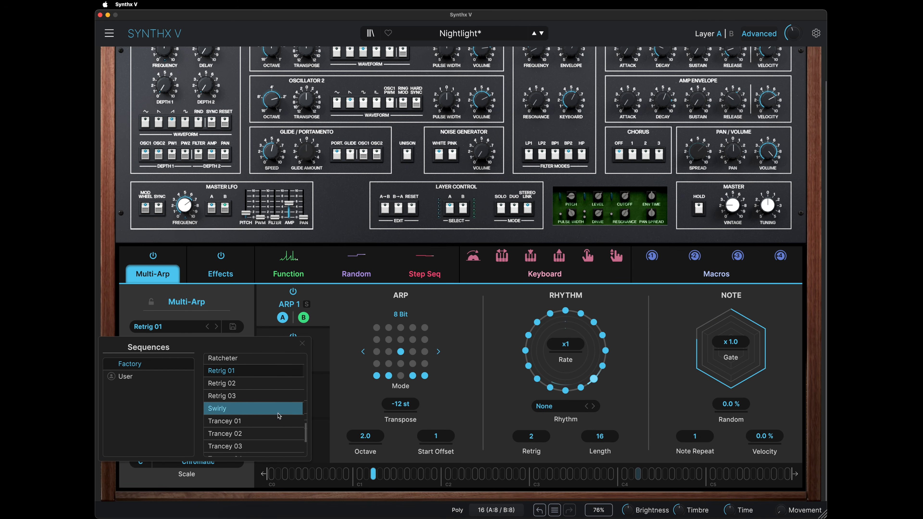
left_click(277, 418)
scroll(276, 417, "down", 5)
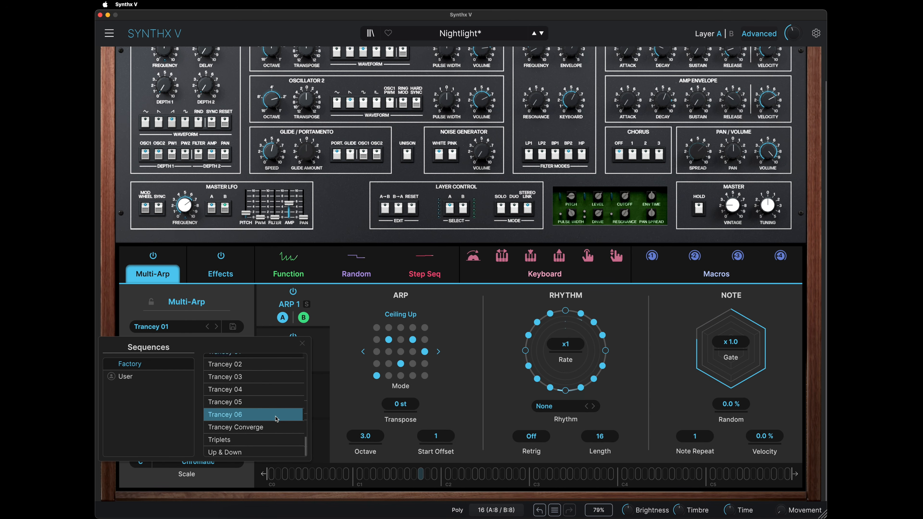
left_click(274, 438)
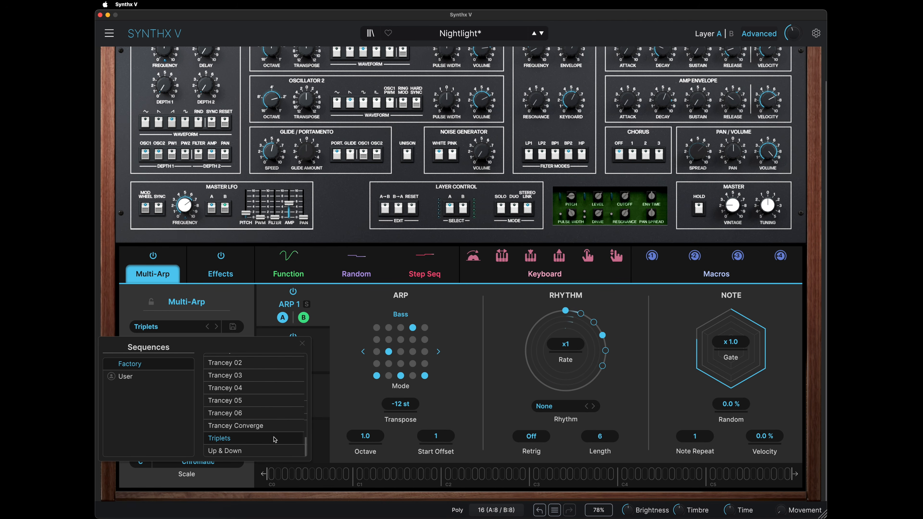
left_click(273, 451)
Load the Factory sequence Funky Tone and close the sequence browser.
scroll(271, 432, "up", 3)
scroll(271, 431, "up", 10)
scroll(271, 431, "up", 3)
left_click(266, 400)
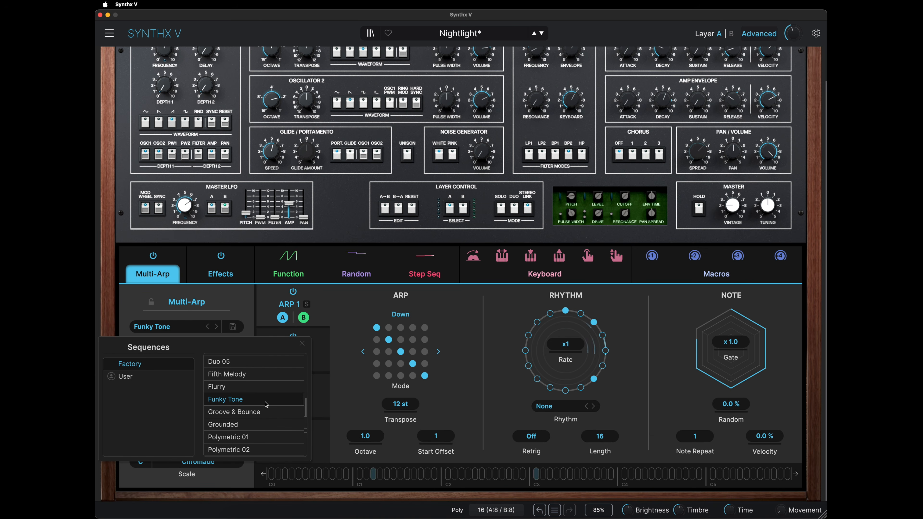
left_click(336, 354)
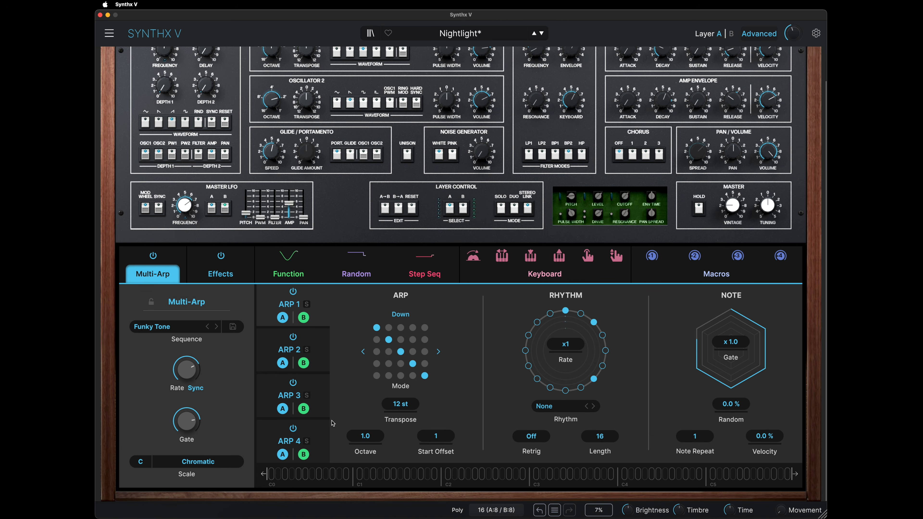
Try the BPM mode for the Multi-Arp's master rate and turn the rate up.
mouse_move(183, 372)
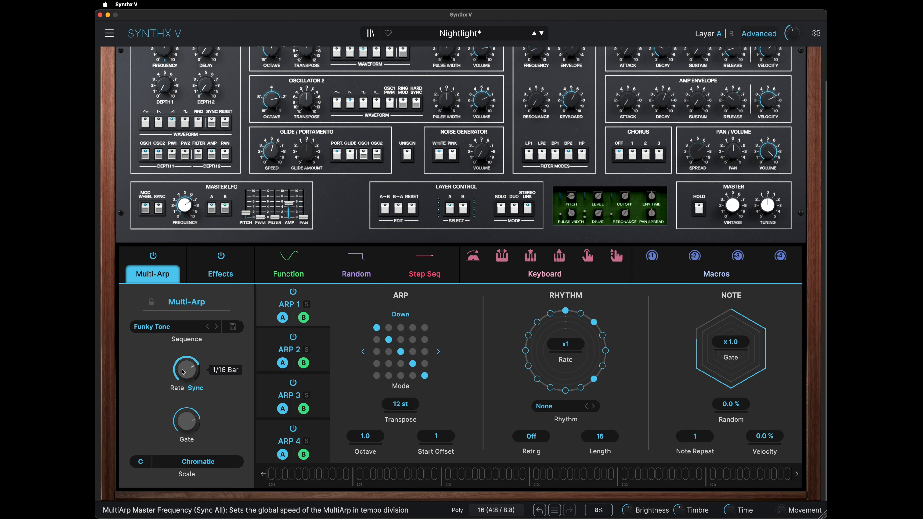
left_click(195, 388)
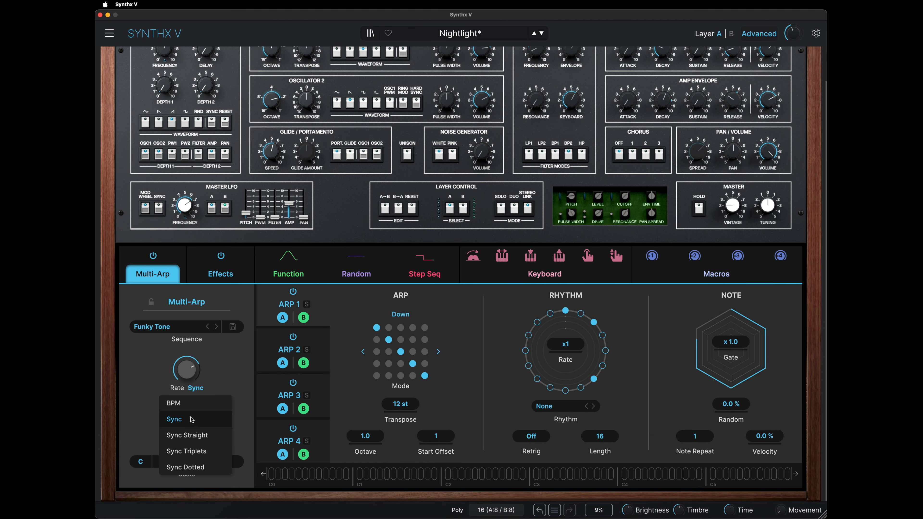
left_click(192, 404)
left_click_drag(186, 369, 186, 343)
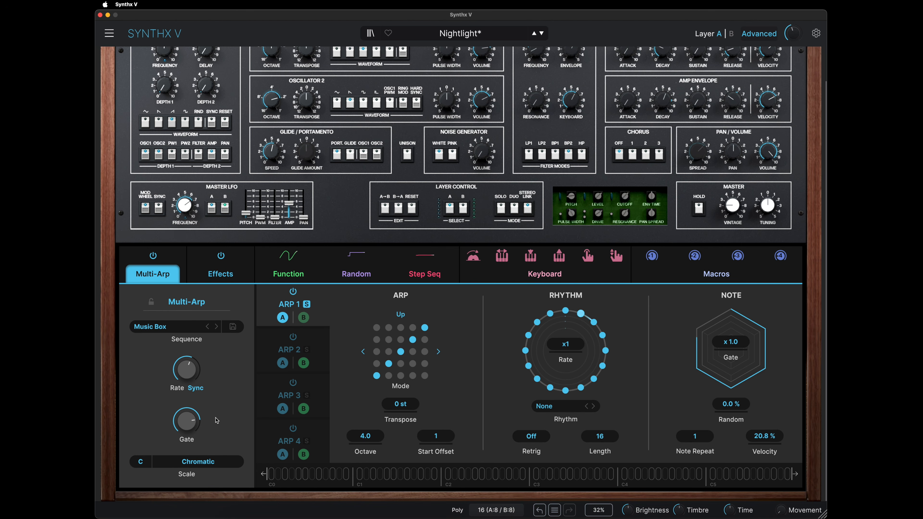
Sweep the Multi-Arp's master gate down to 1.00 % and up to 100 %.
mouse_move(186, 420)
left_click_drag(186, 421, 186, 462)
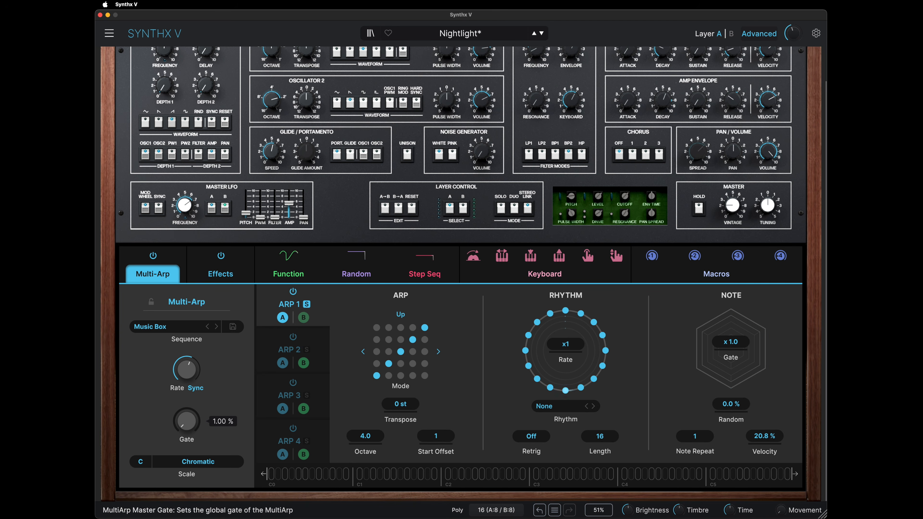
left_click_drag(186, 421, 186, 375)
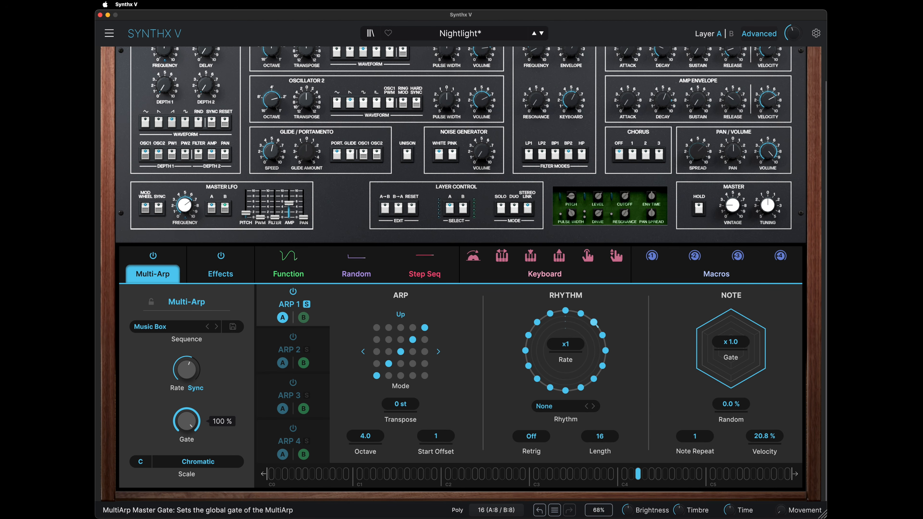
mouse_move(187, 421)
left_mouse_down()
mouse_move(186, 462)
mouse_move(186, 421)
left_mouse_up()
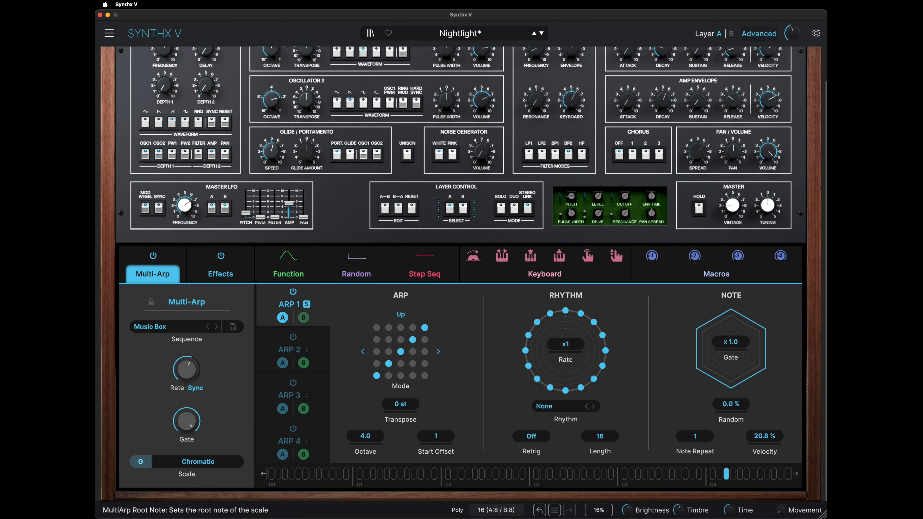
Try a Custom Multi-Arp scale with three more of its notes switched off, and restore the Chromatic scale.
left_click(197, 464)
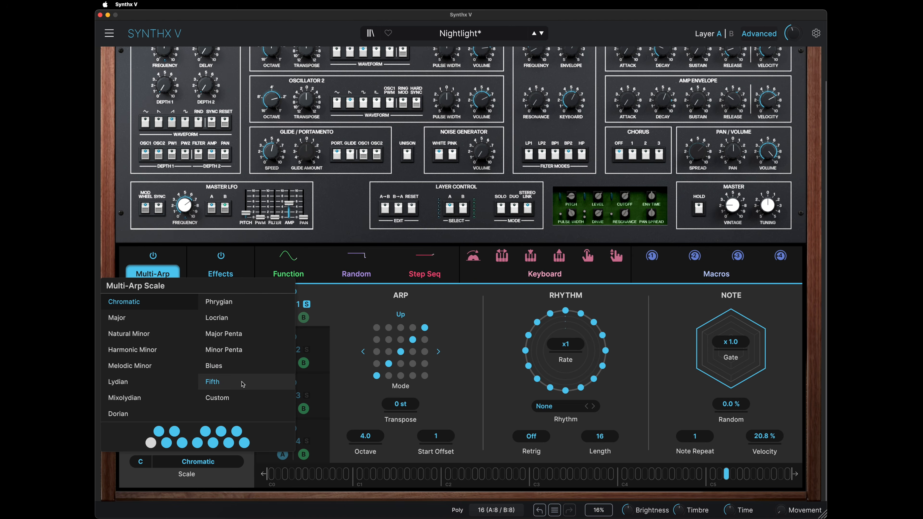
left_click(240, 403)
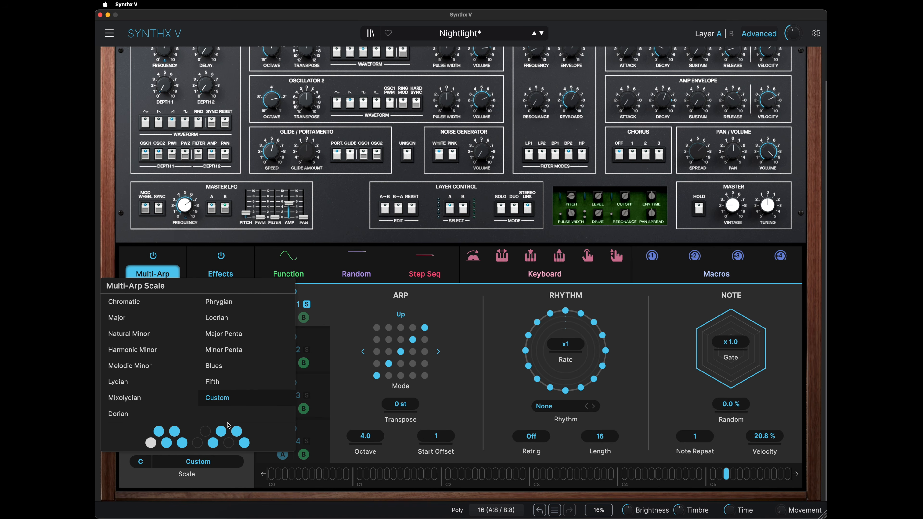
left_click(221, 432)
left_click(237, 432)
left_click(213, 443)
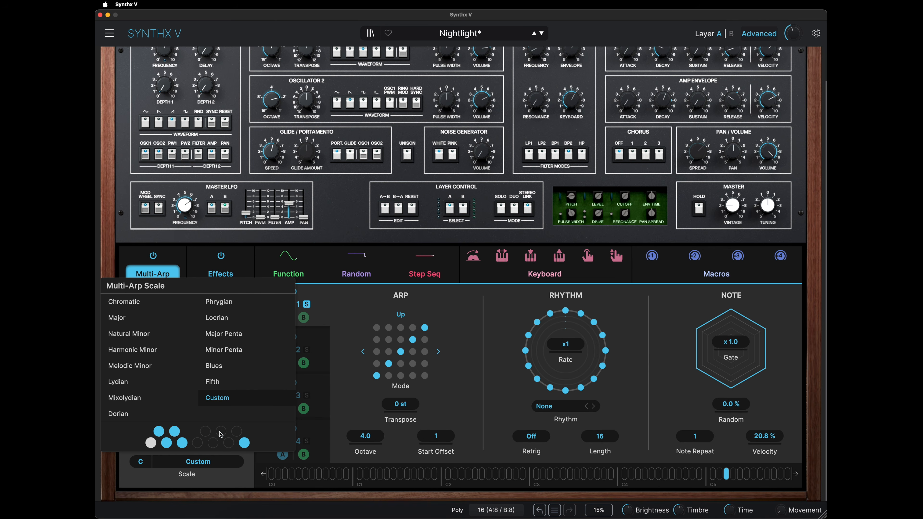
left_click(125, 305)
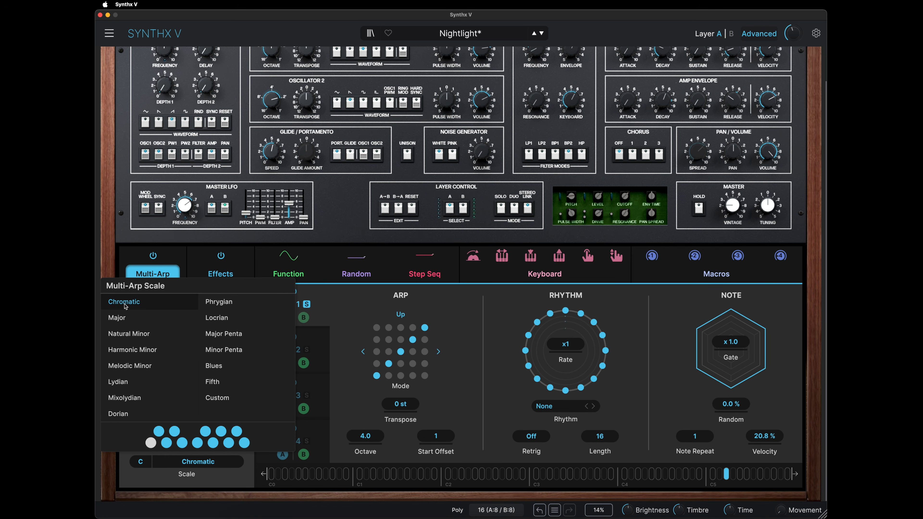
left_click(207, 482)
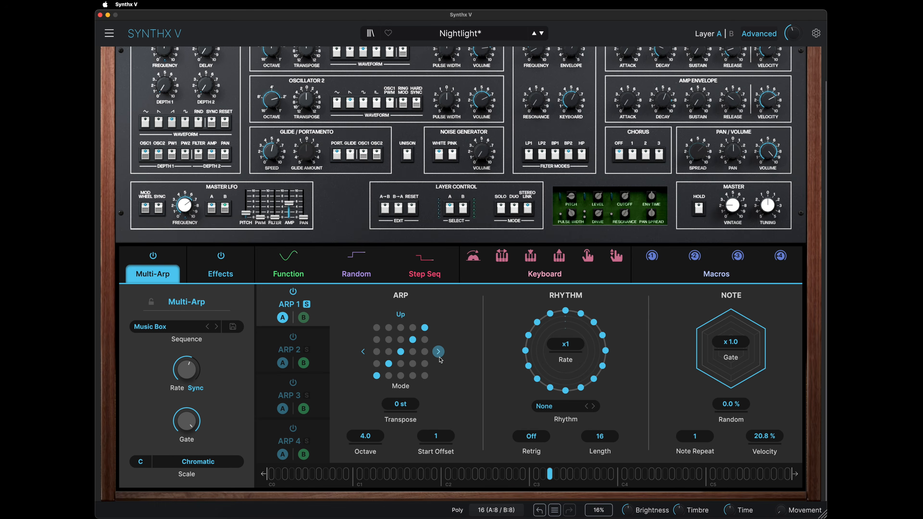
Audition arpeggiator 1's neighbouring modes, going back through Swirl and Pulse 2 to Pulse 1.
left_click(438, 351)
left_click(362, 352)
left_click(362, 352)
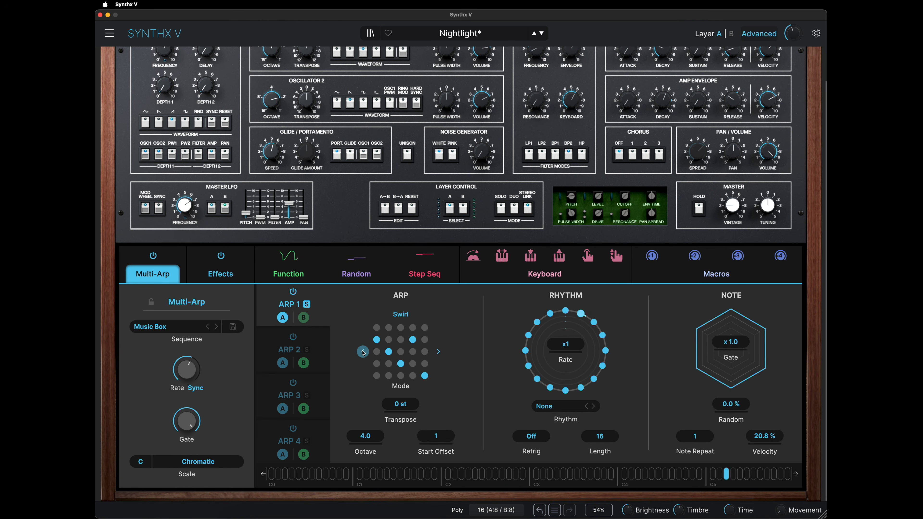
left_click(362, 352)
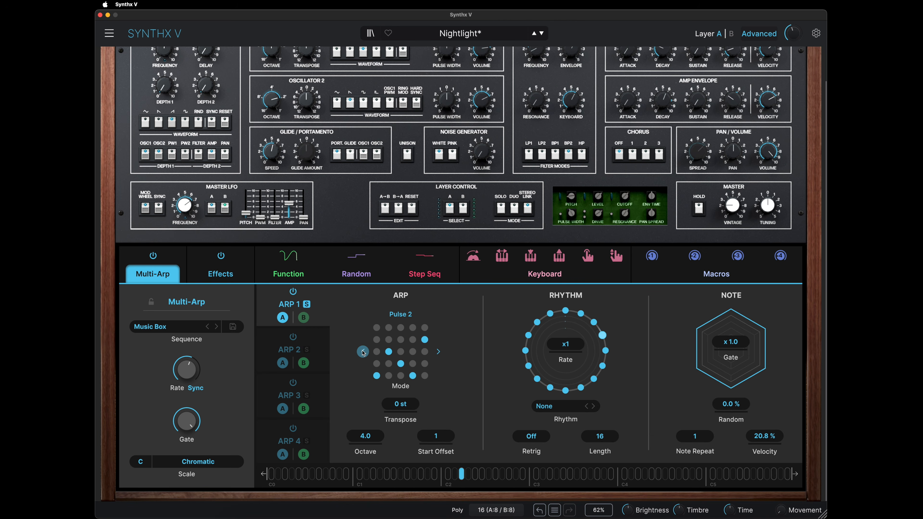
left_click(362, 352)
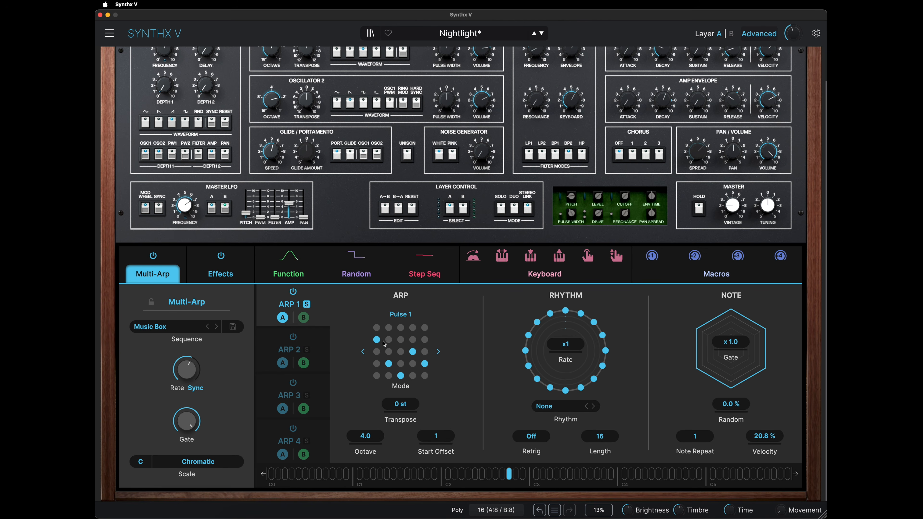
Set arpeggiator 1's melodic pattern to Up from the Classic category.
left_click(401, 315)
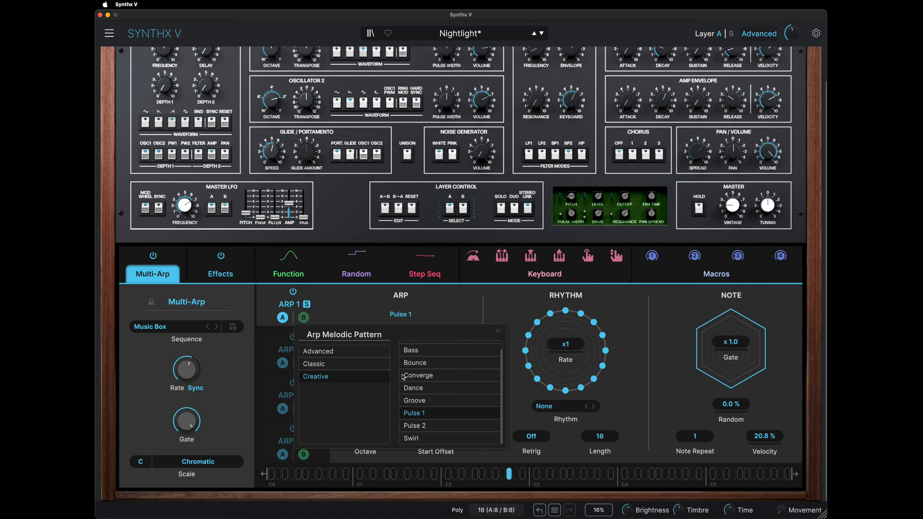
scroll(434, 385, "up", 3)
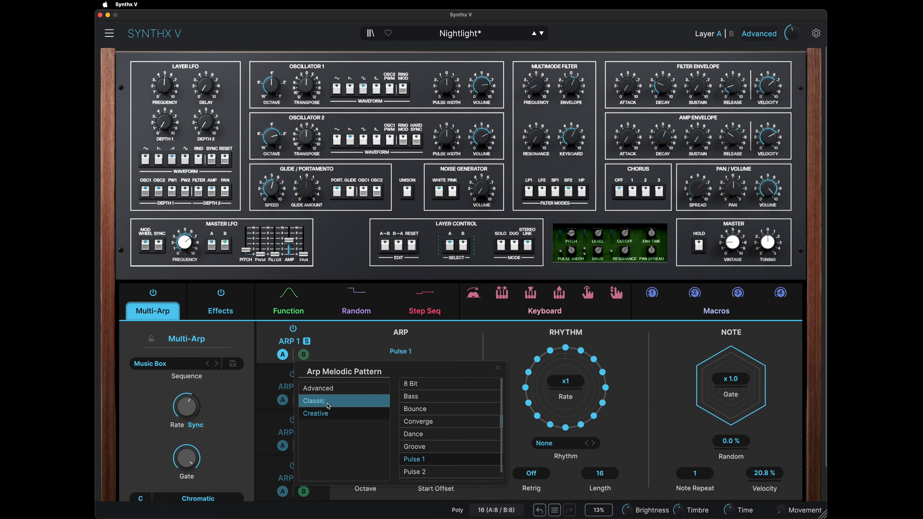
left_click(328, 401)
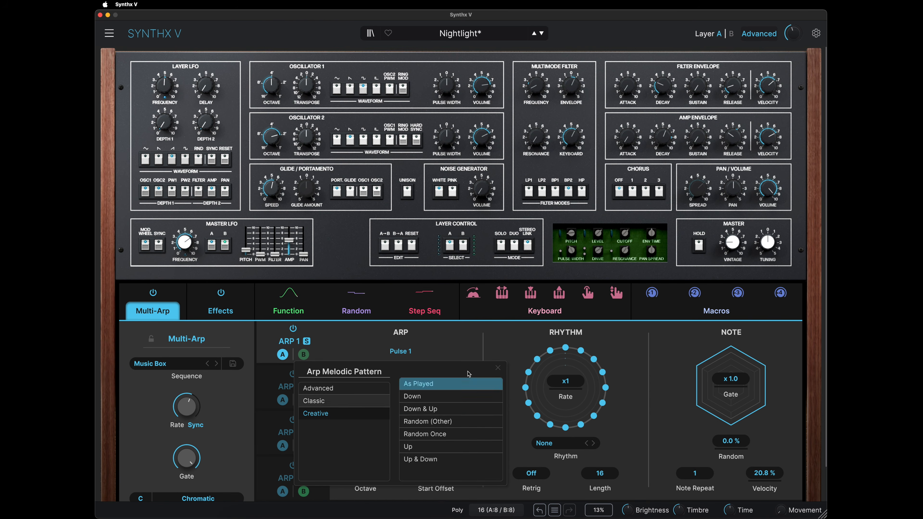
scroll(469, 371, "down", 3)
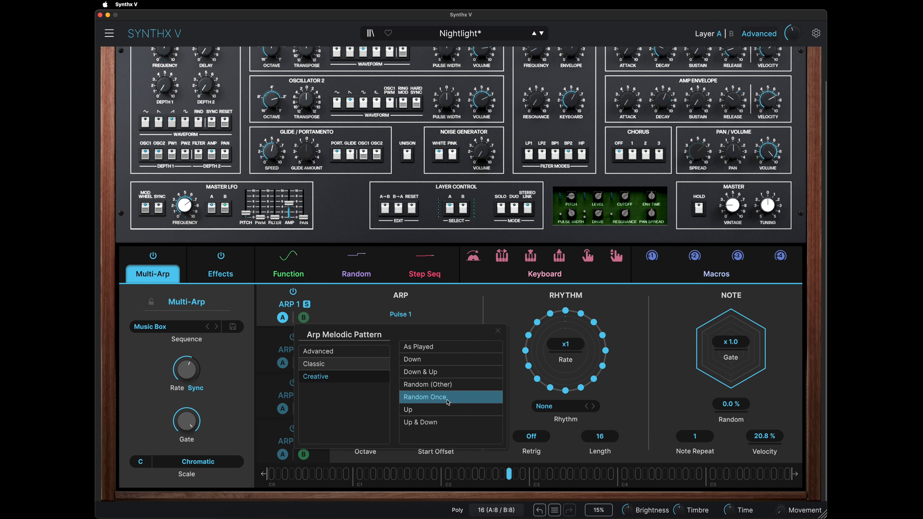
left_click(447, 412)
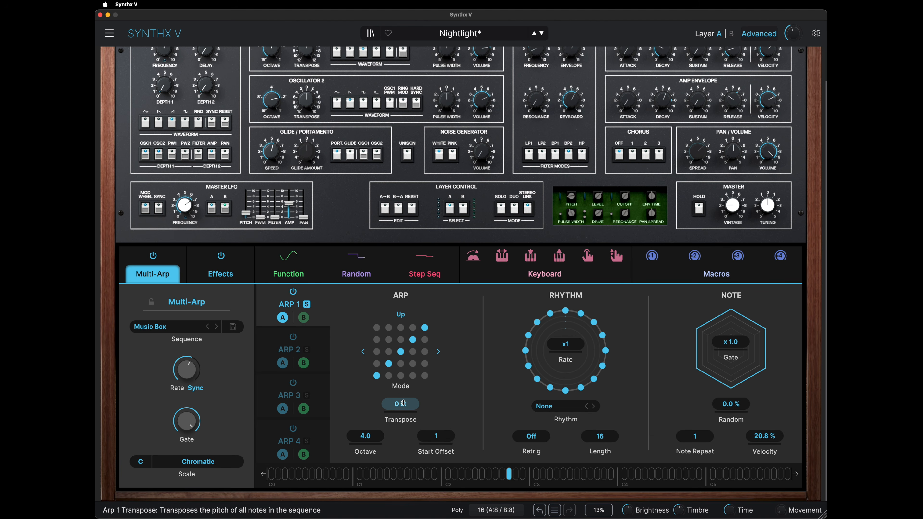
Try changing arpeggiator 1's transpose amount and reset it to 0 st.
left_click_drag(402, 403, 403, 385)
left_click_drag(400, 404, 398, 402)
double_click(397, 402)
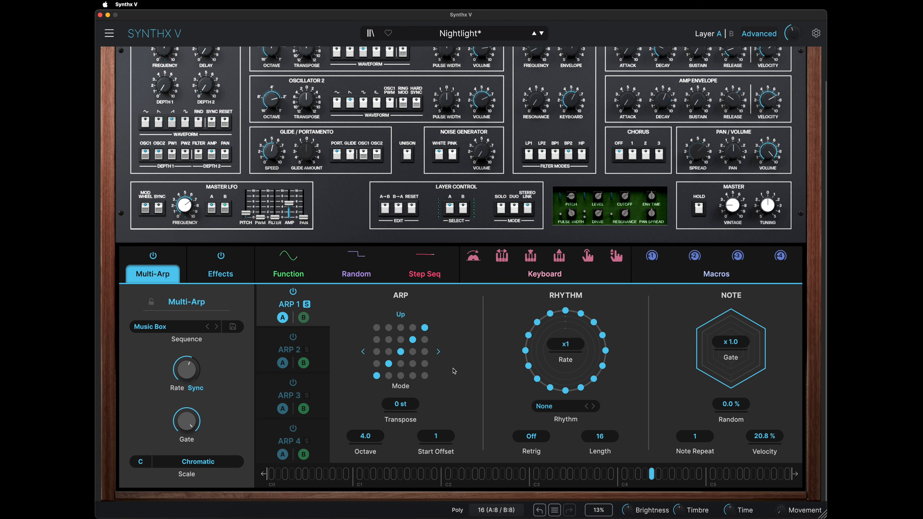
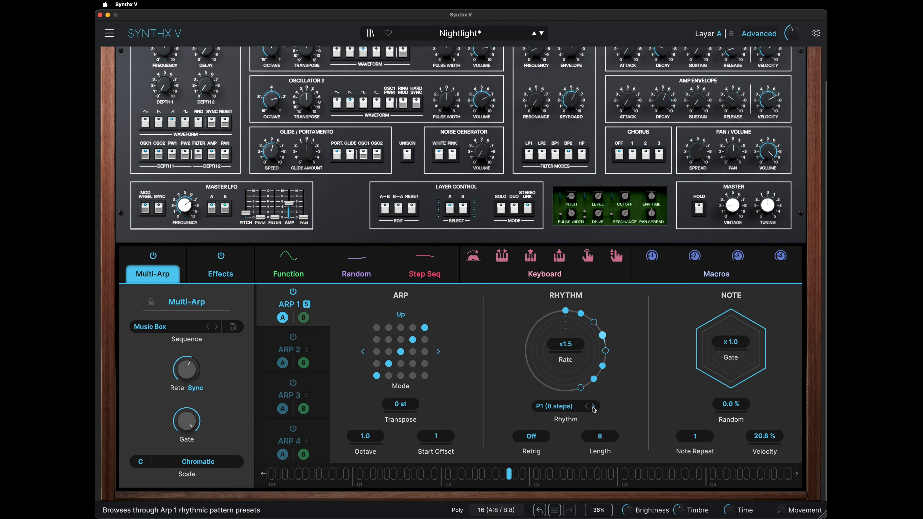
Audition the rhythm patterns P2 (8 steps) and P8 (7 steps) on arpeggiator 1.
left_click(594, 406)
left_click(570, 407)
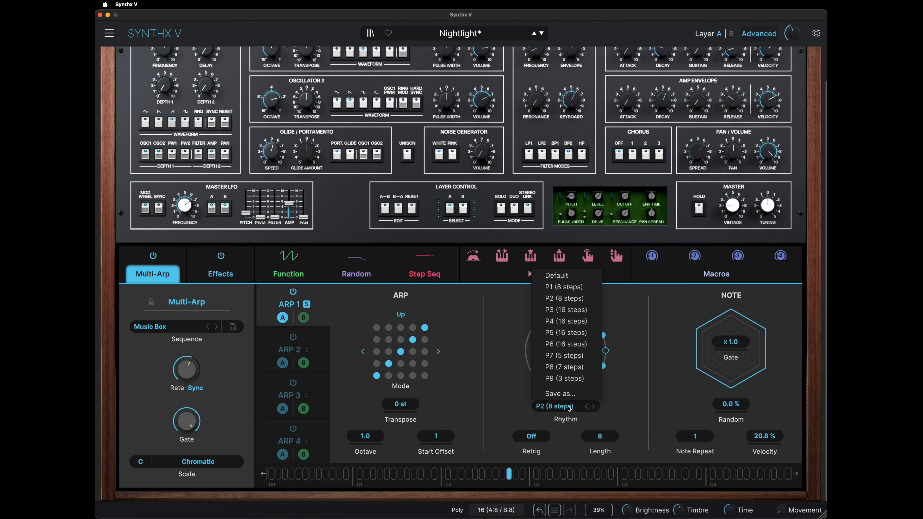
left_click(571, 368)
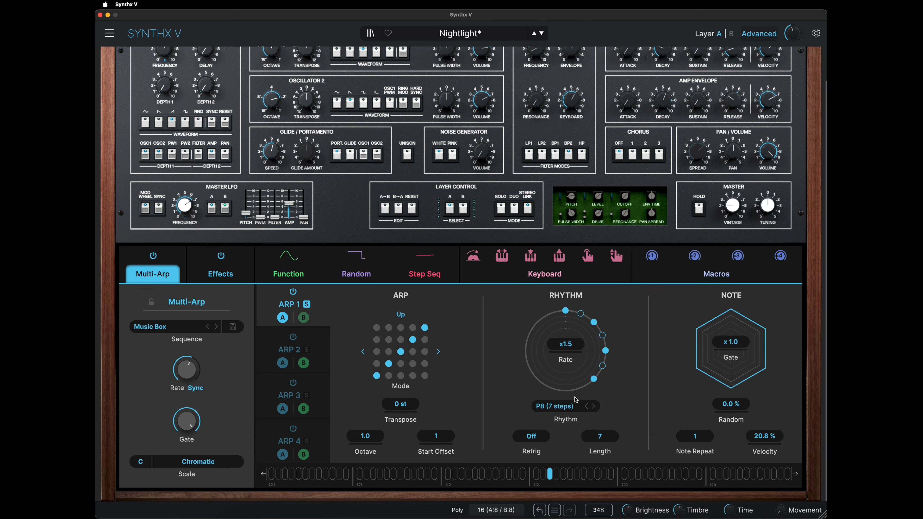
Set arpeggiator 1's rhythm pattern to Default and its retrigger condition to 1/4.
left_click(570, 406)
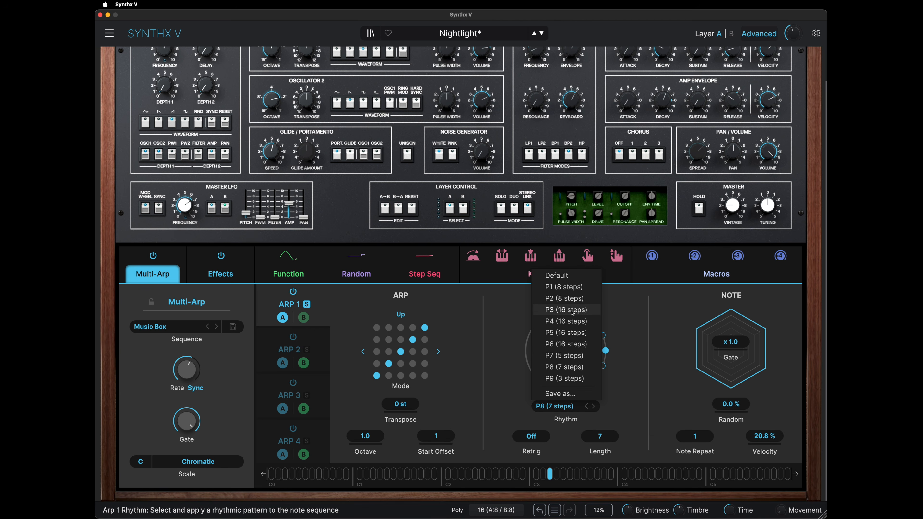
left_click(563, 278)
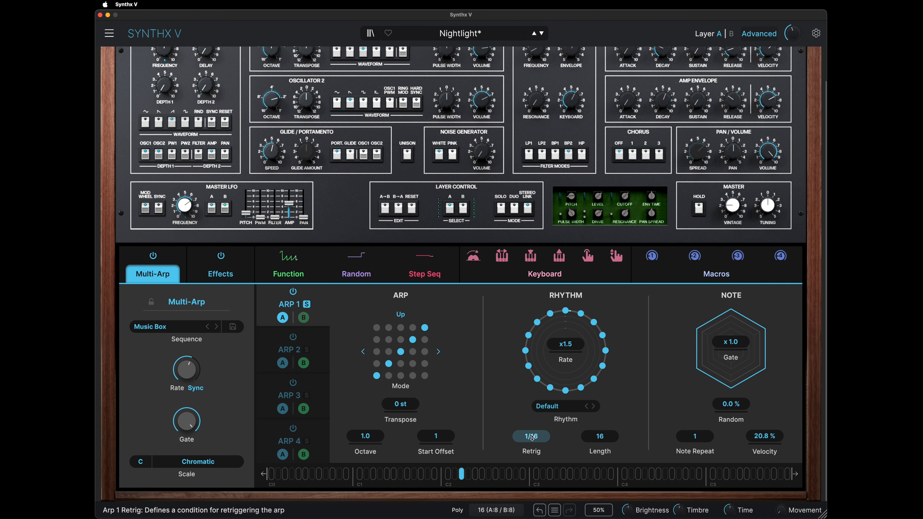
left_click_drag(531, 436, 532, 432)
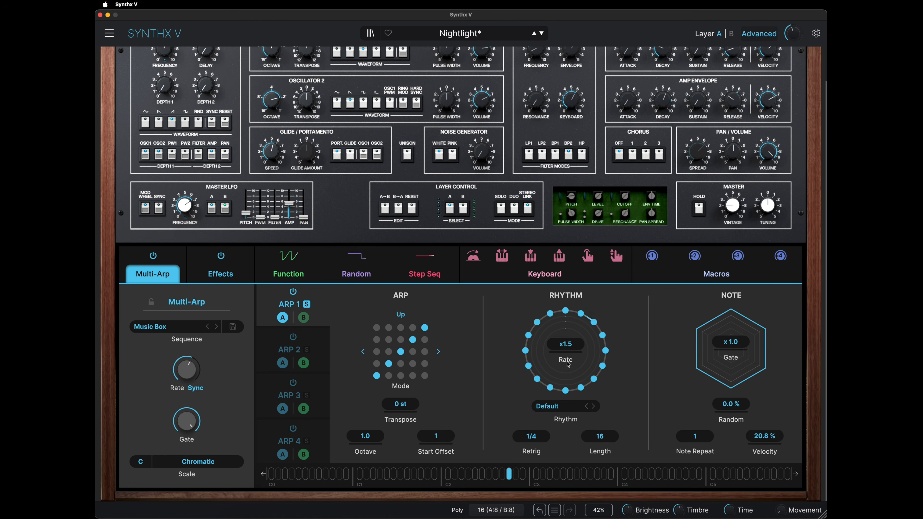
Set arpeggiator 1's rhythm rate multiplier to x2 and adjust its retrigger condition.
left_click_drag(567, 364, 568, 358)
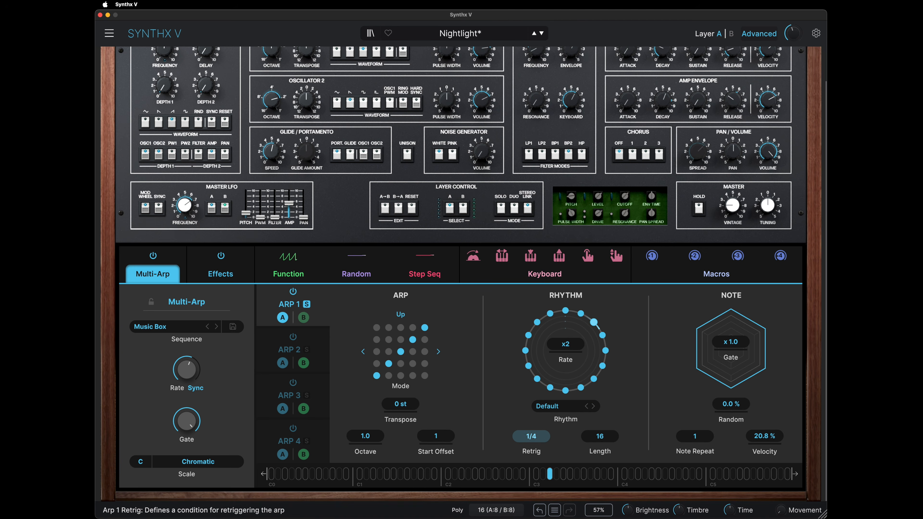
left_click_drag(530, 435, 529, 438)
left_click_drag(528, 438, 527, 435)
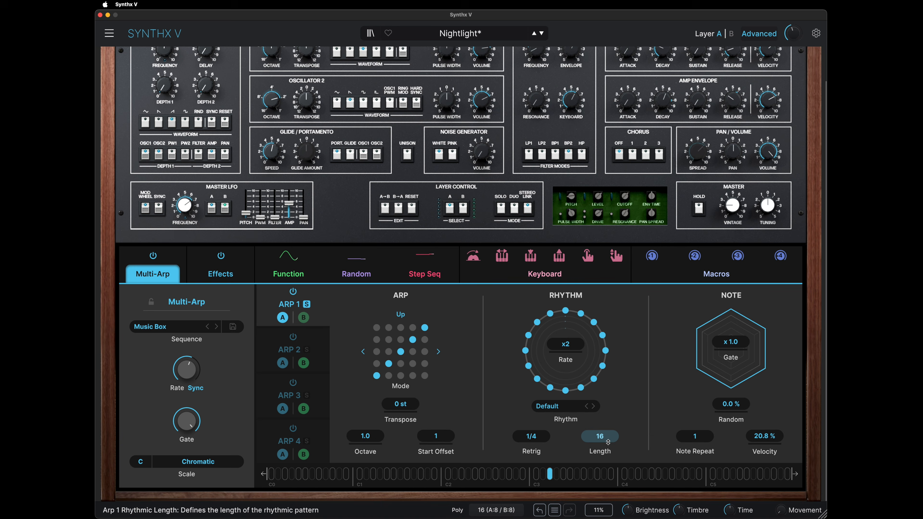
Set arpeggiator 1's retrigger condition to 2 and its rhythm length to 5, after trying a length of 2.
left_click_drag(599, 436, 599, 459)
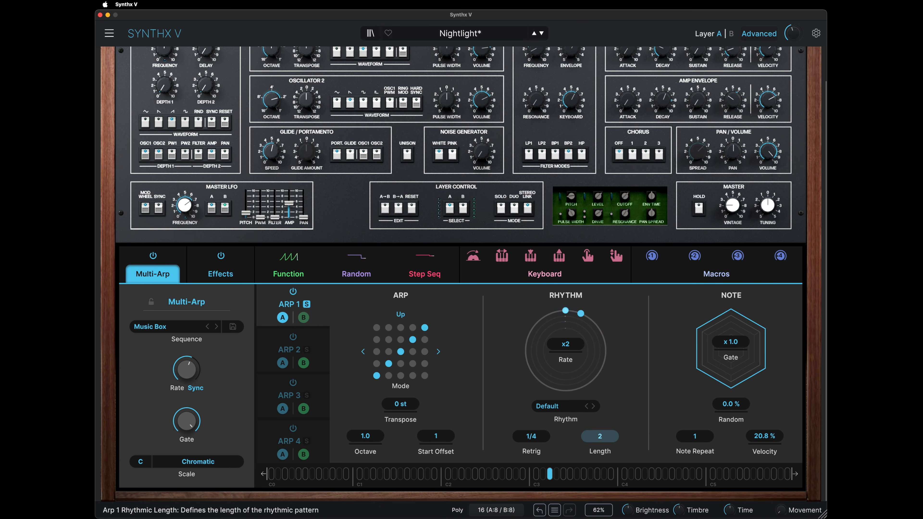
left_click_drag(600, 458, 536, 436)
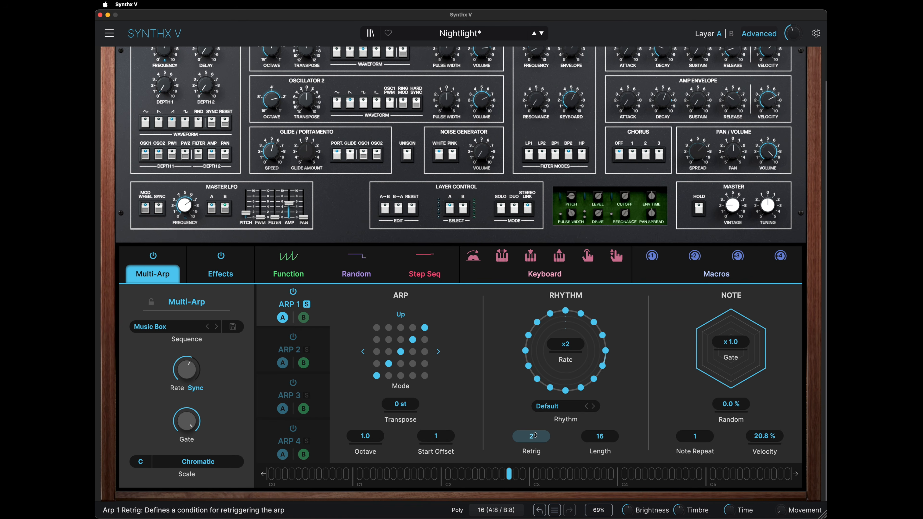
left_click_drag(599, 436, 599, 450)
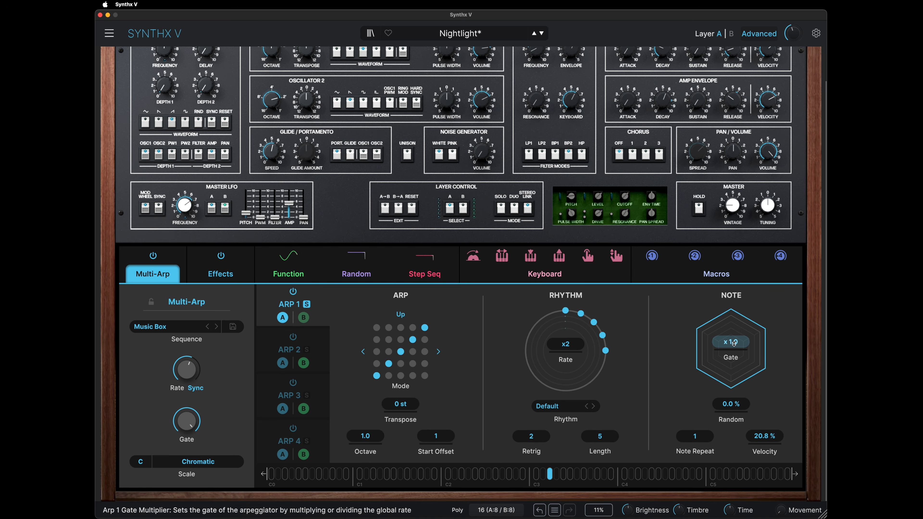
Return arpeggiator 1's rate multiplier to x1 and set both its retrigger condition and rhythm length to 16.
left_click_drag(565, 344, 565, 349)
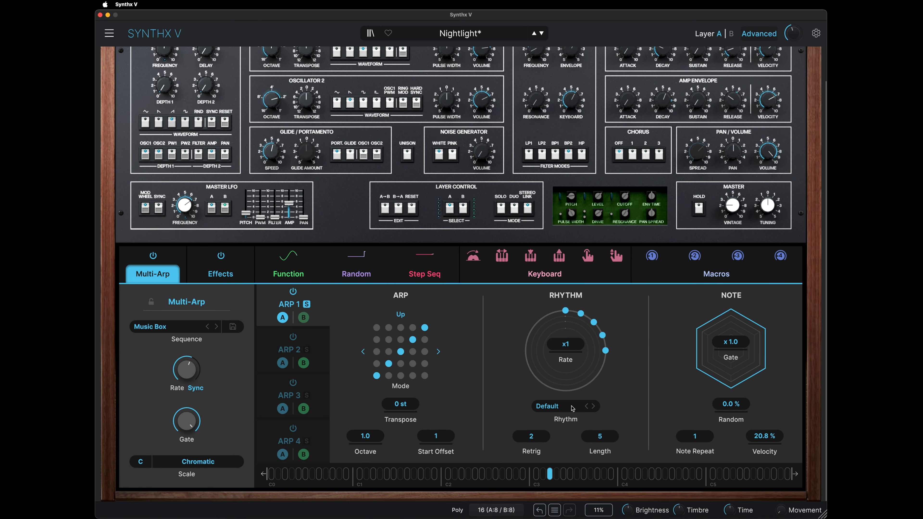
left_click_drag(531, 435, 531, 423)
left_click_drag(599, 436, 599, 423)
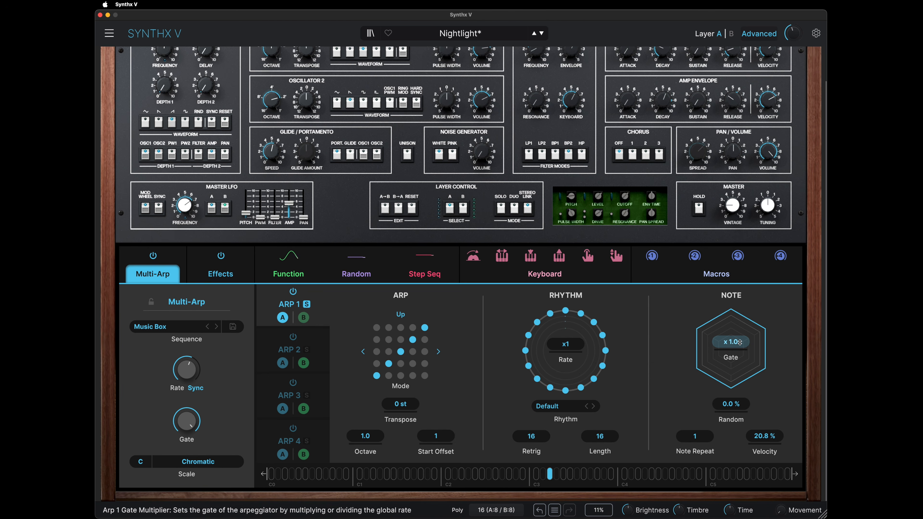
Try arpeggiator 1's gate multiplier at x 0.0 and x 2.0, and leave it at x 0.0.
left_click_drag(740, 341, 739, 378)
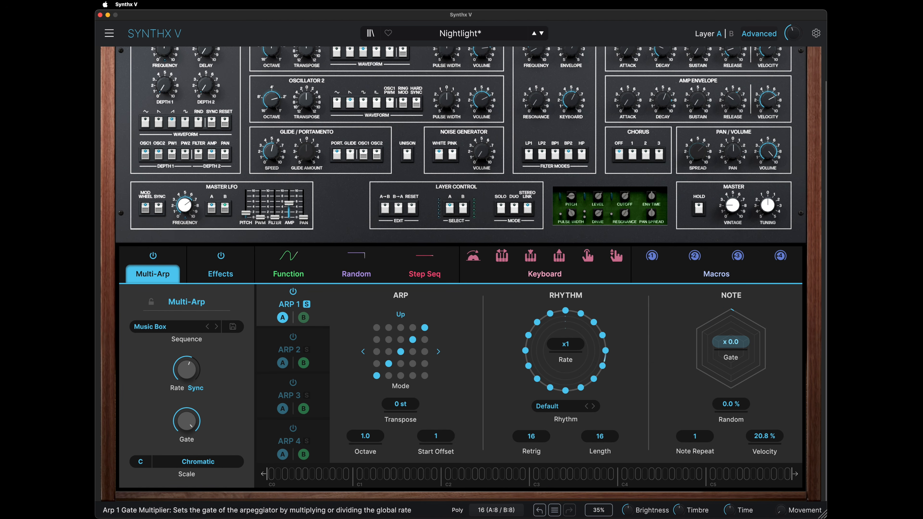
left_click_drag(731, 341, 728, 331)
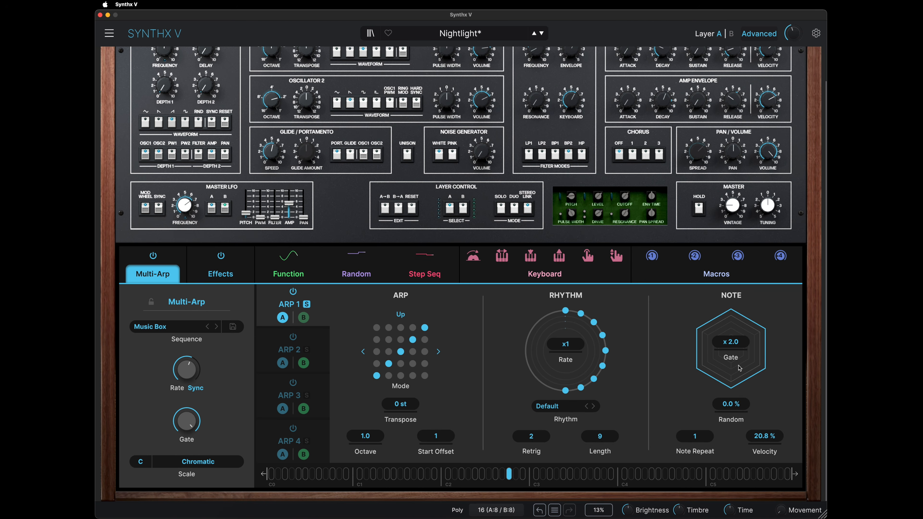
left_click_drag(734, 344, 734, 373)
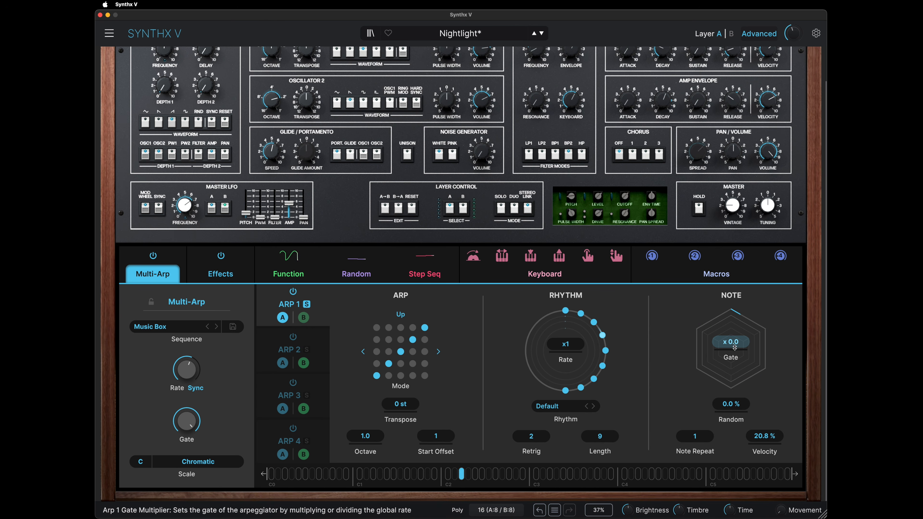
Set arpeggiator 1's randomness amount to 100.0 %, resetting it once in between.
left_click_drag(730, 403, 731, 371)
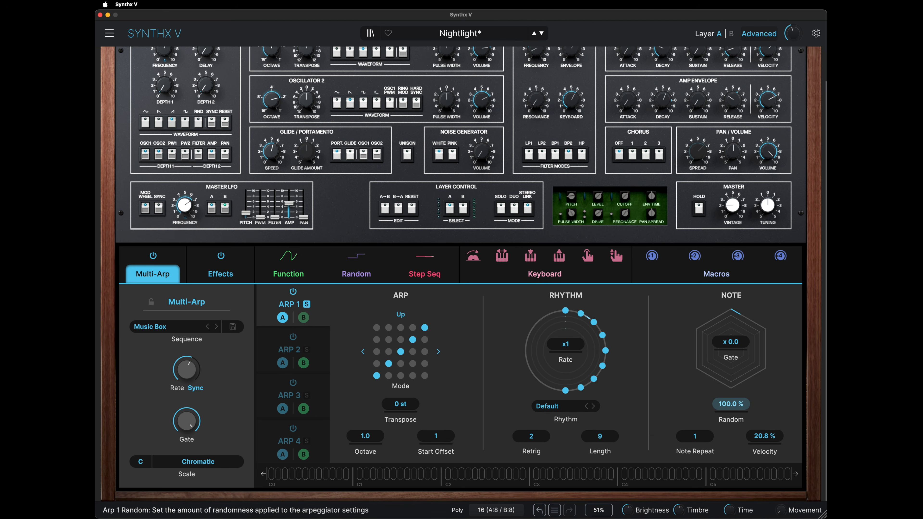
double_click(728, 404)
left_click_drag(730, 404, 730, 363)
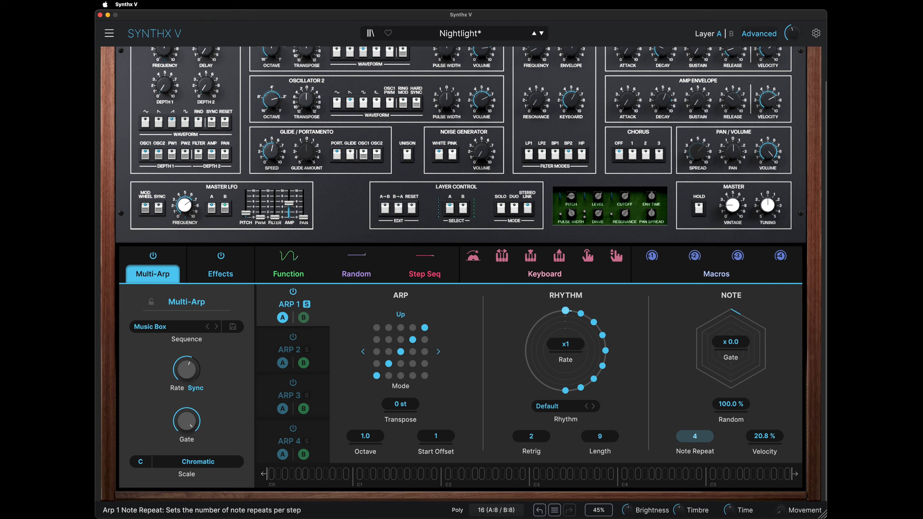
Set arpeggiator 1's note repeat to 1 and its velocity to 0.0 %, after trying the extreme velocity values.
left_click_drag(694, 436, 695, 443)
left_click_drag(695, 444, 695, 440)
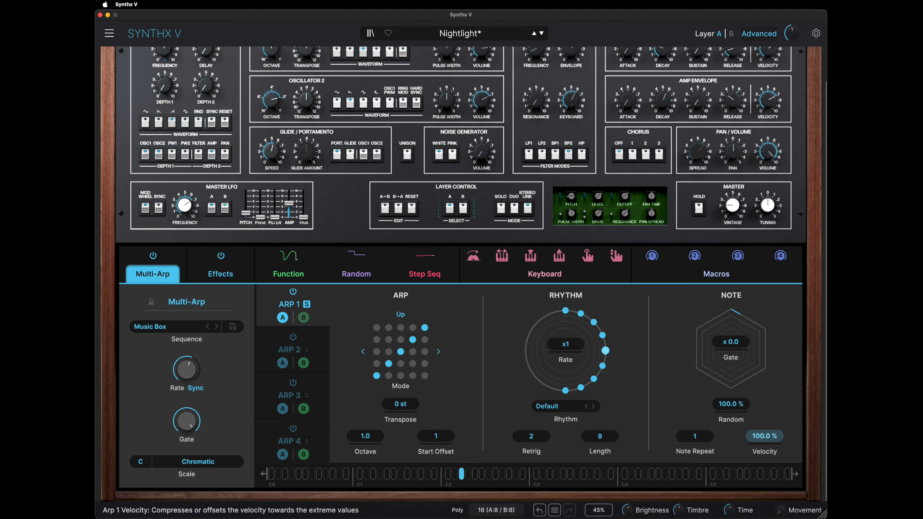
left_click_drag(764, 436, 764, 502)
left_click_drag(764, 477, 765, 435)
double_click(765, 435)
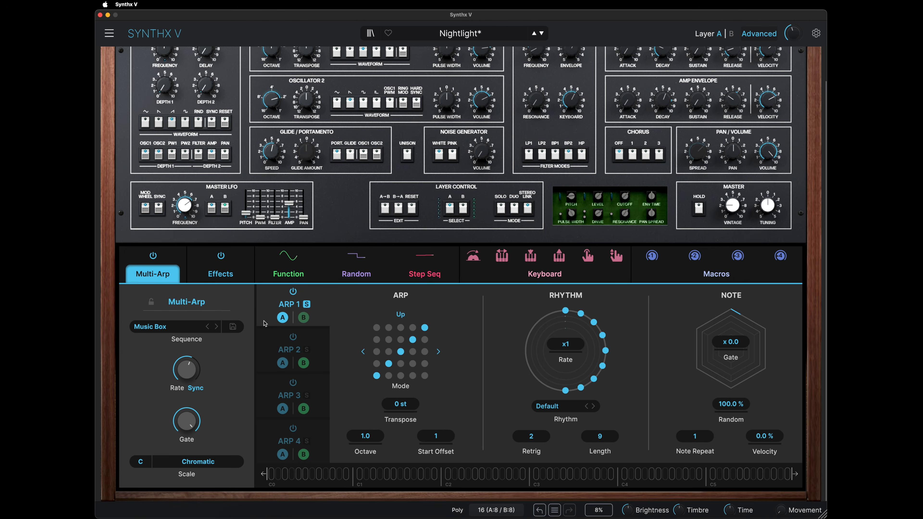
Open the effects section and toggle the BitCrusher's bypass off and back on.
left_click(211, 273)
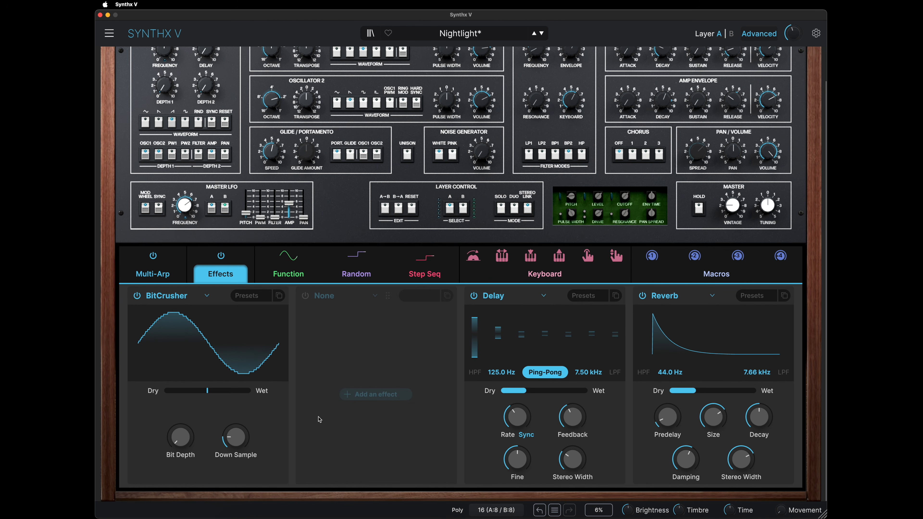
left_click(138, 296)
left_click(139, 296)
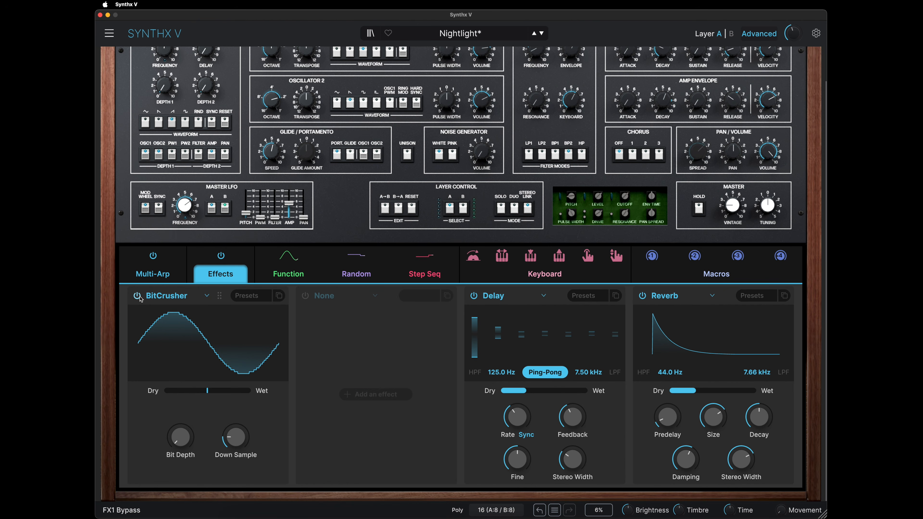
Review the available effect types for FX 1 and FX 2, keeping the current selections.
left_click(167, 295)
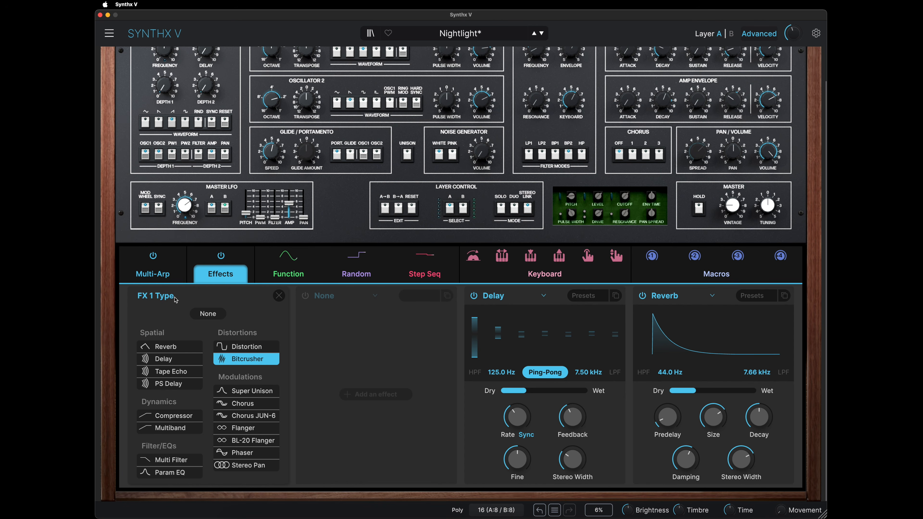
left_click(279, 295)
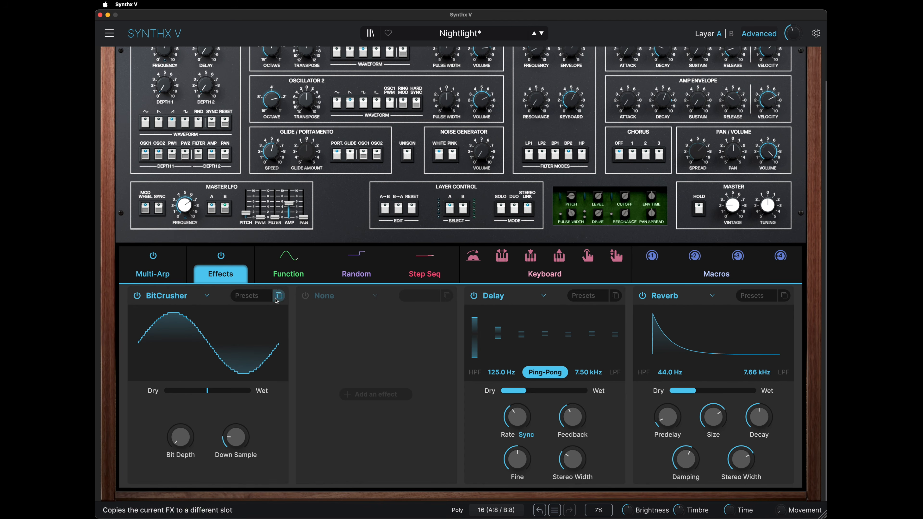
left_click(334, 297)
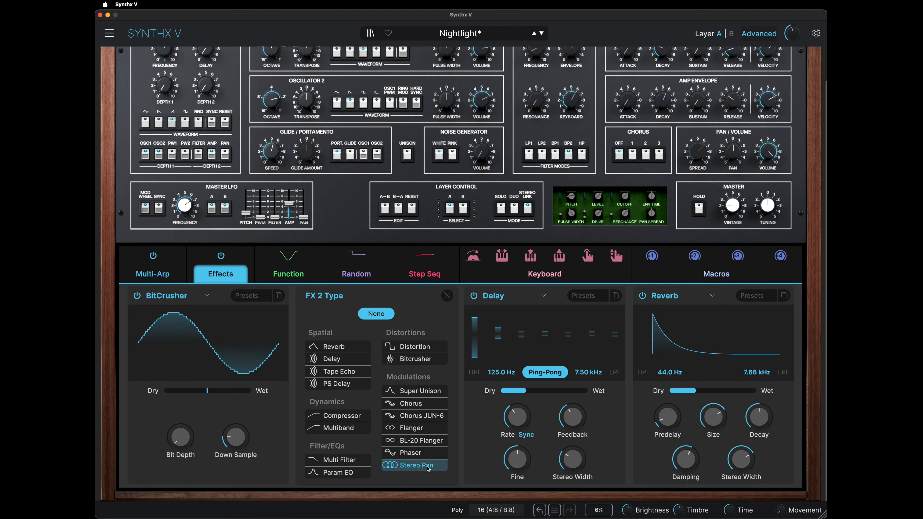
left_click(447, 295)
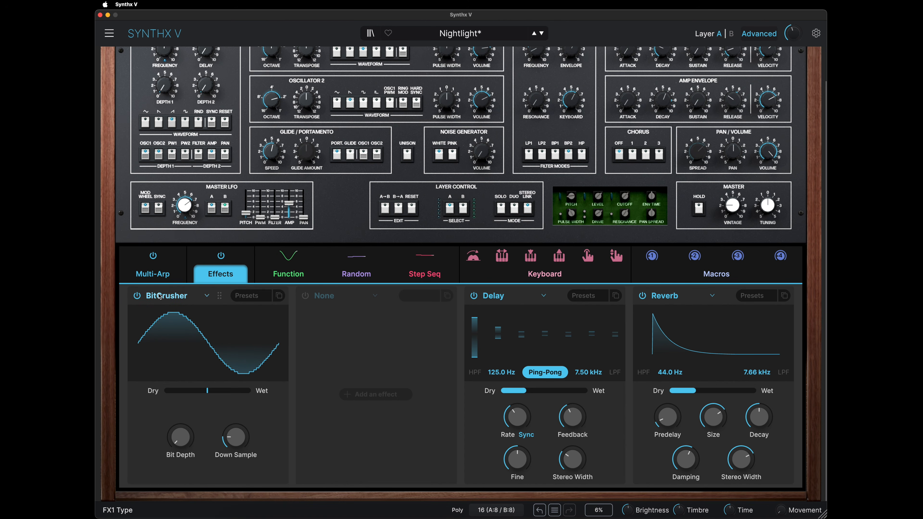
Look over the BitCrusher's preset list and its options for copying the effect to another slot.
left_click(252, 297)
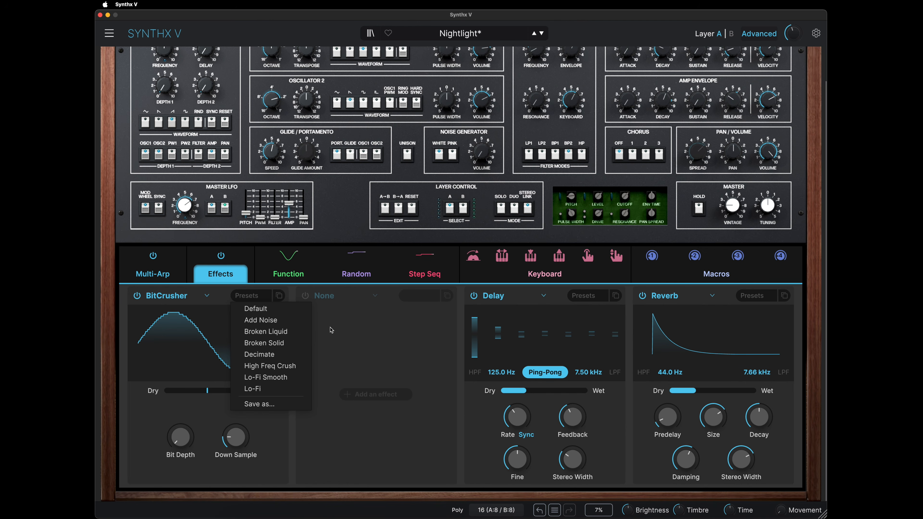
left_click(330, 330)
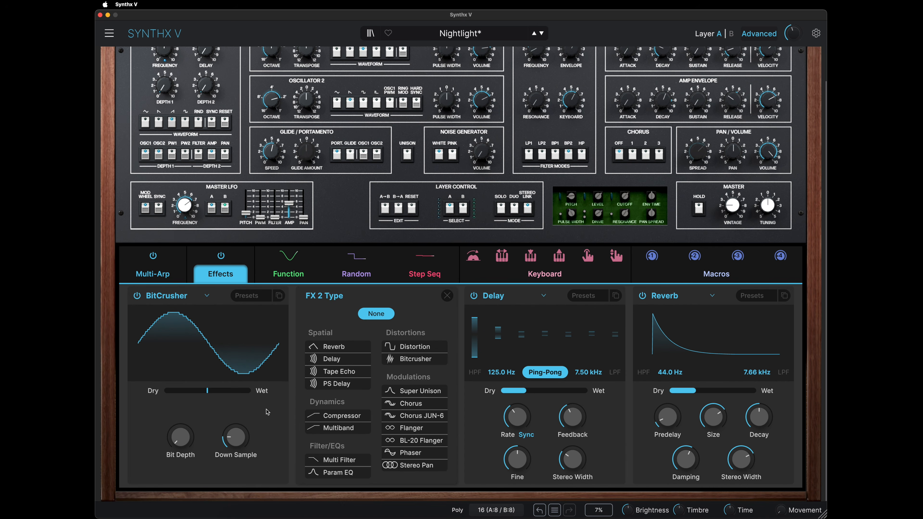
left_click(267, 410)
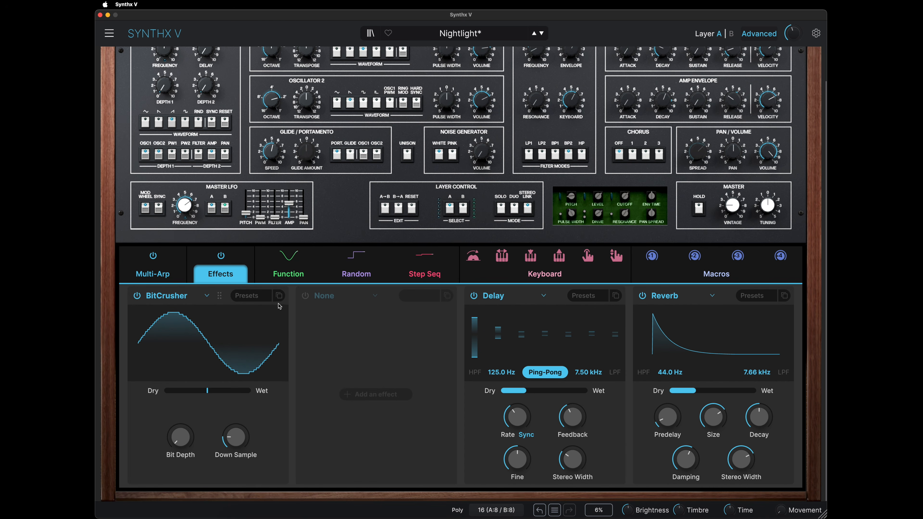
left_click(279, 296)
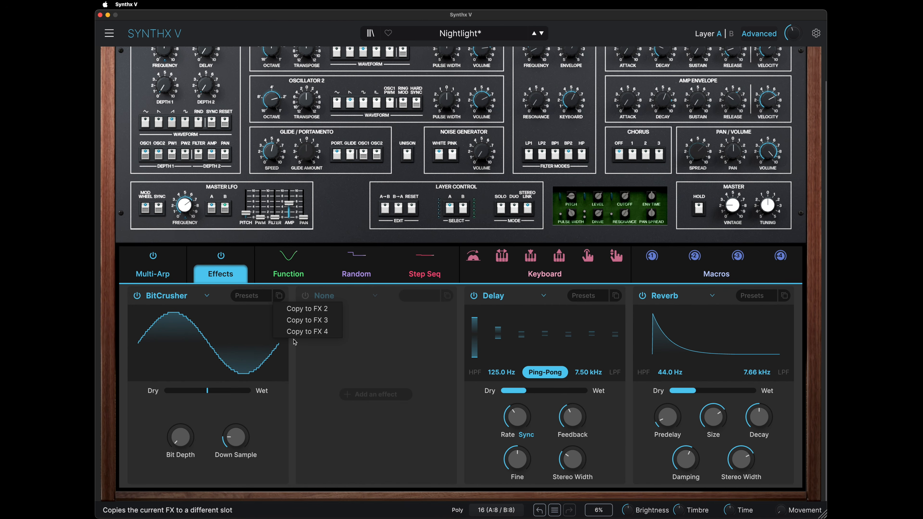
left_click(269, 421)
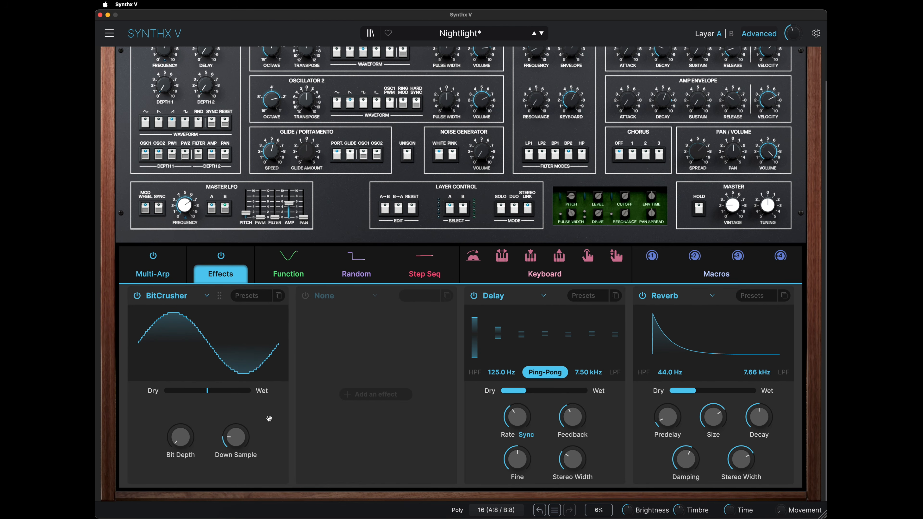
Reorder the effects chain by moving BitCrusher to the third slot and Reverb to the first slot.
left_click_drag(219, 298, 557, 305)
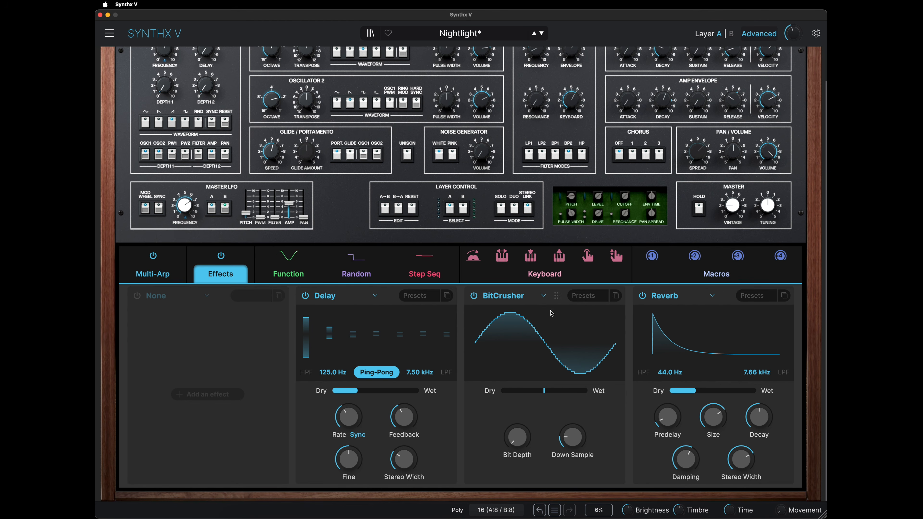
left_click_drag(726, 296, 221, 298)
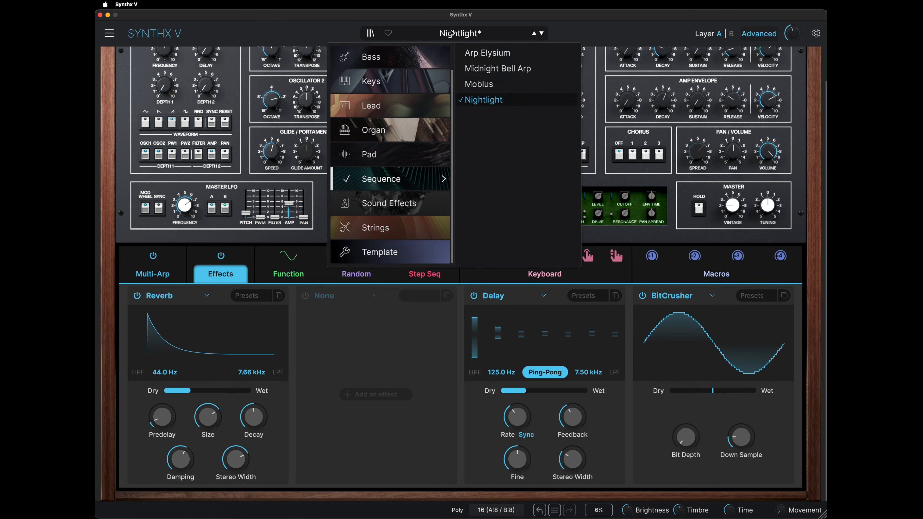
Load the Default preset from the Template category.
mouse_move(375, 251)
left_click(485, 54)
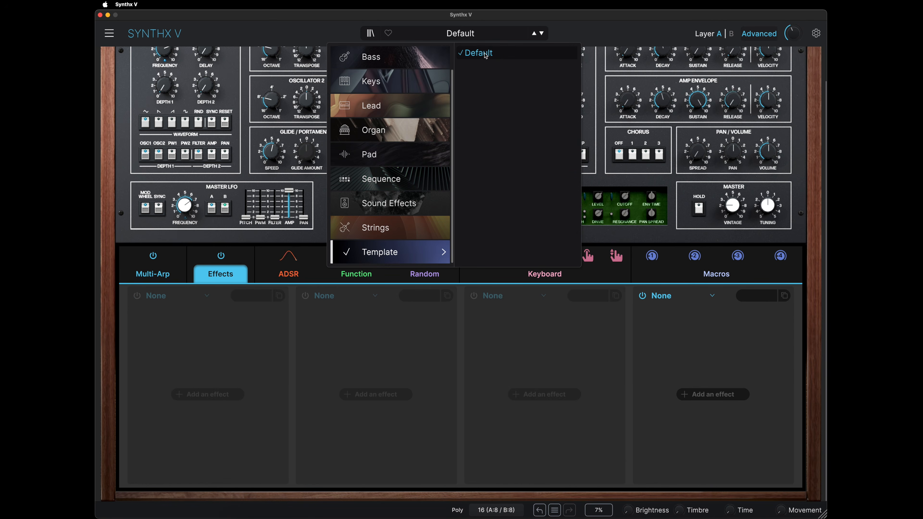
left_click(594, 41)
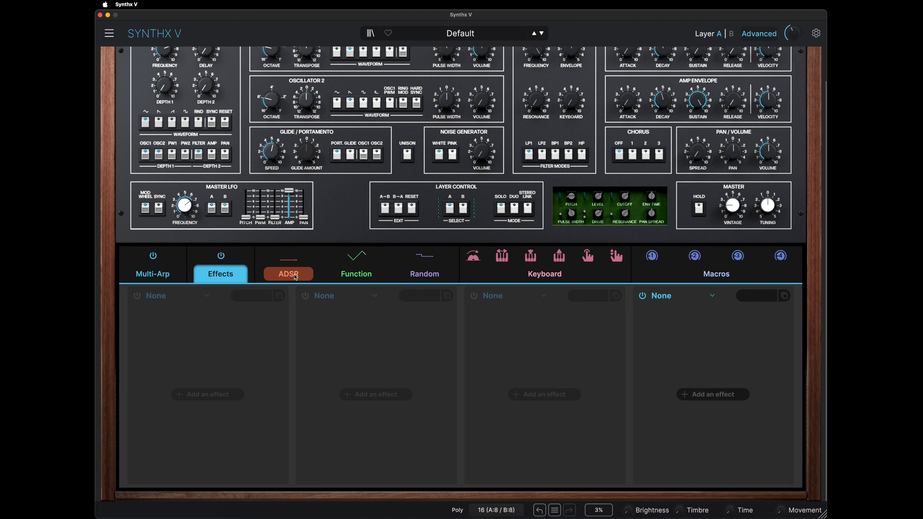
Examine the editors of the ADSR, Function and Random modulators.
left_click(289, 274)
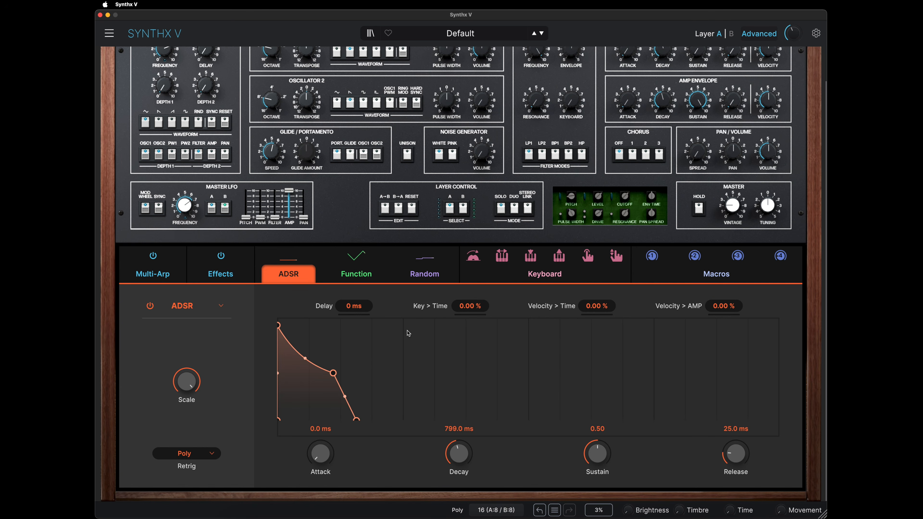
left_click(363, 275)
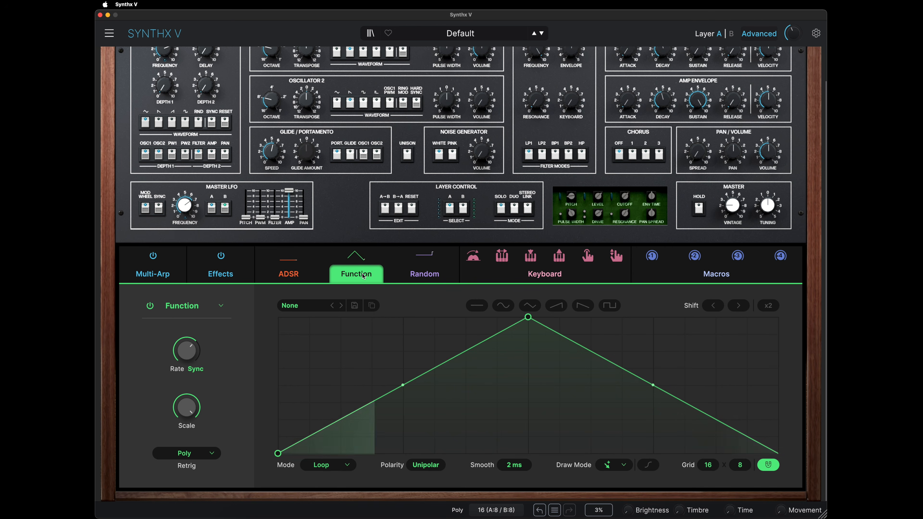
left_click(420, 278)
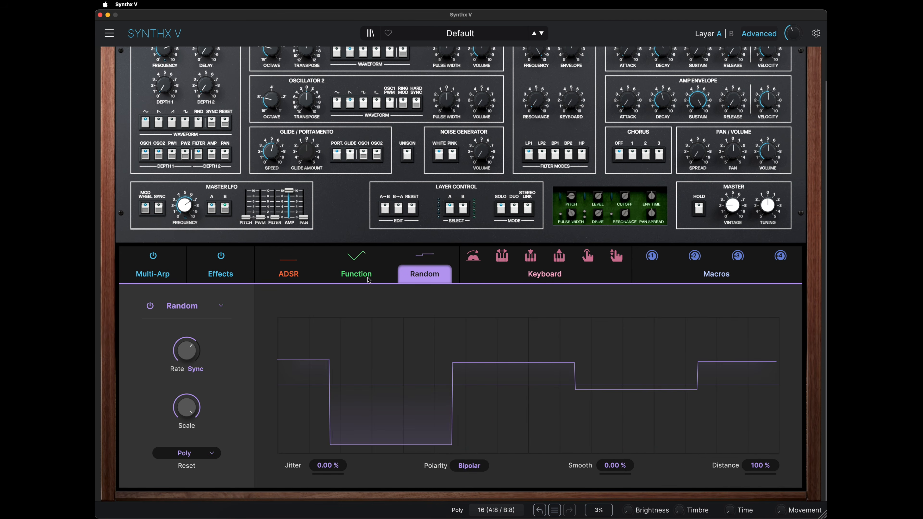
Change the Random modulator to the Sequencer type and view its editor alongside the other two modulators' editors.
left_click(193, 309)
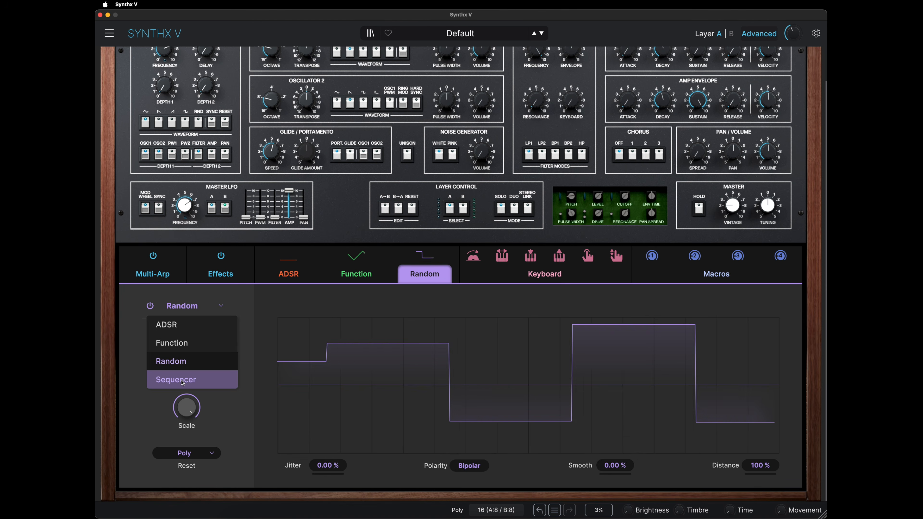
left_click(176, 380)
left_click(289, 274)
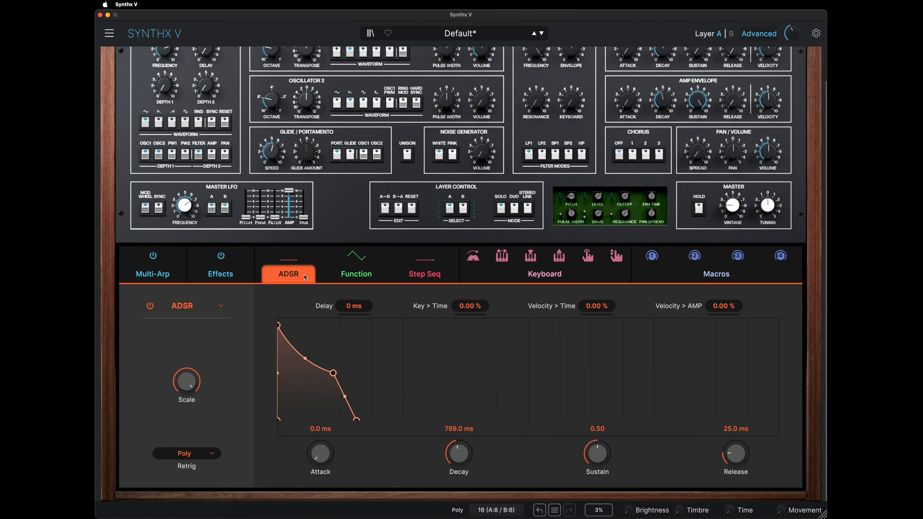
left_click(380, 279)
left_click(424, 274)
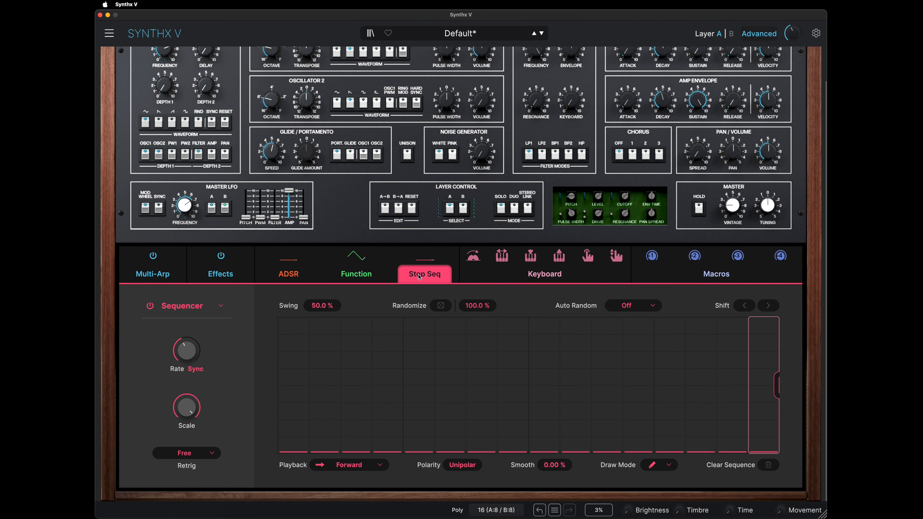
Review the modulator types available for the ADSR slot.
left_click(297, 276)
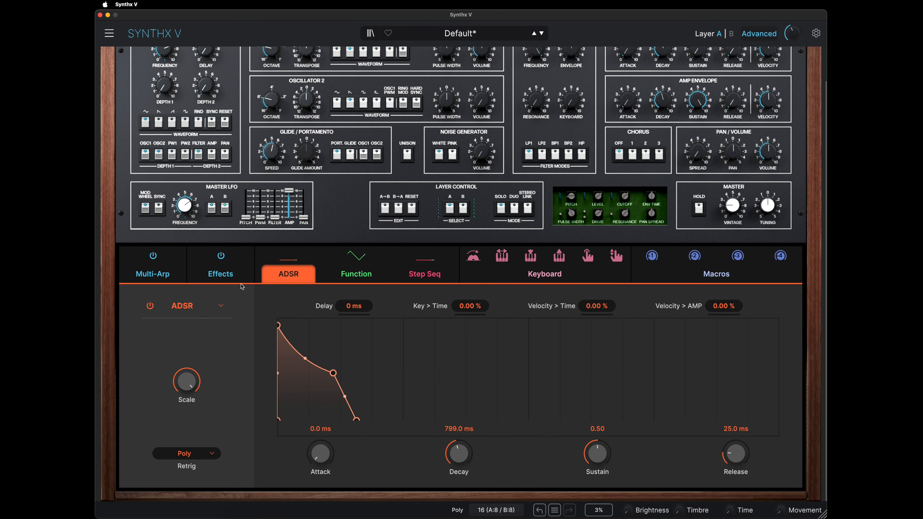
left_click(181, 306)
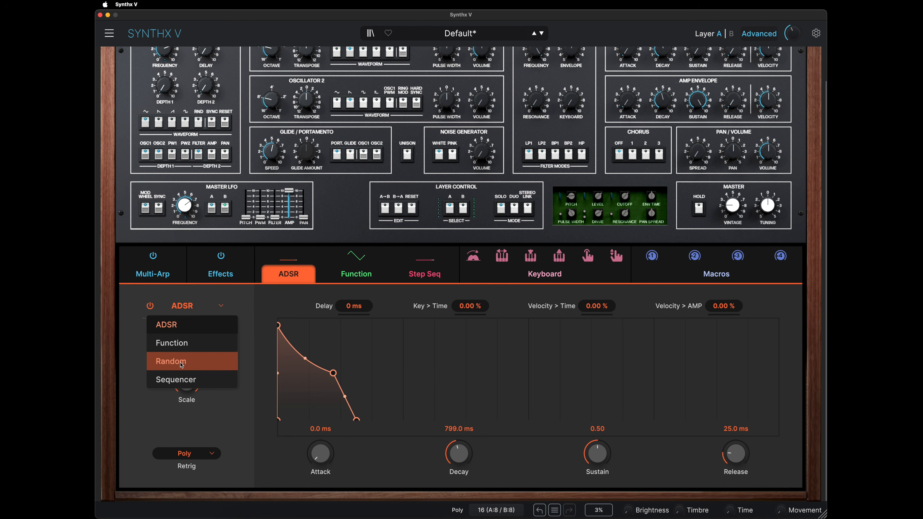
left_click(293, 278)
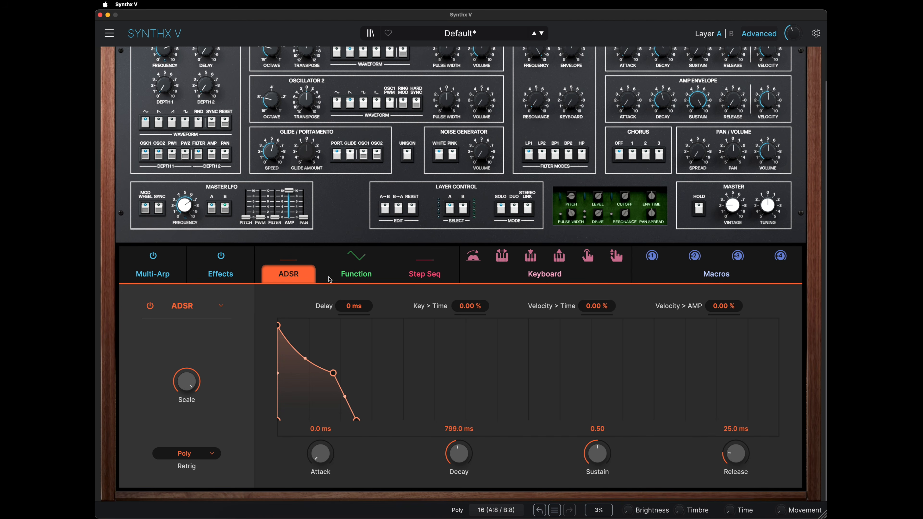
Assign the Function modulator to the Multimode Filter's frequency.
left_click(363, 278)
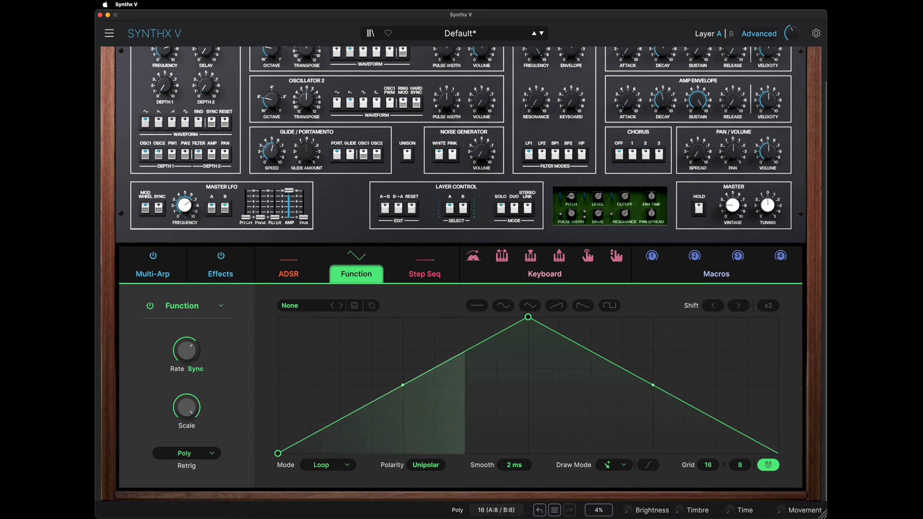
scroll(538, 79, "up", 2)
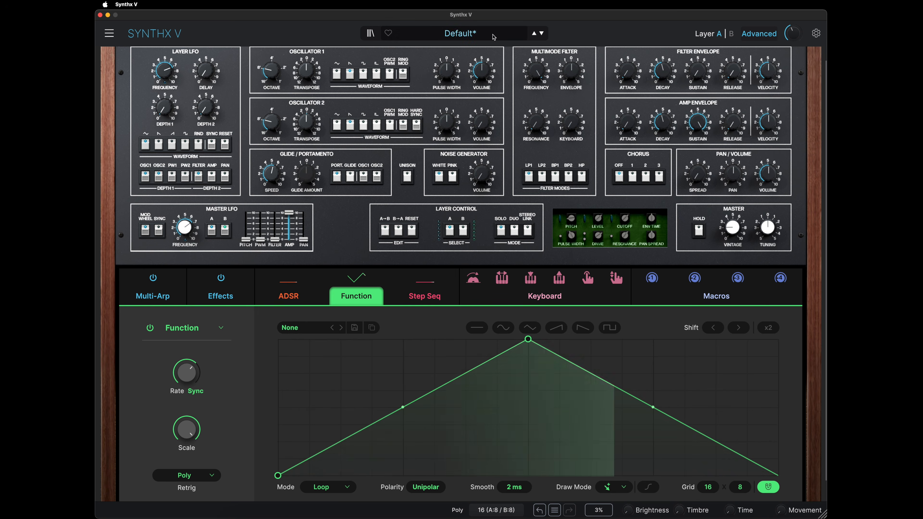
mouse_move(537, 74)
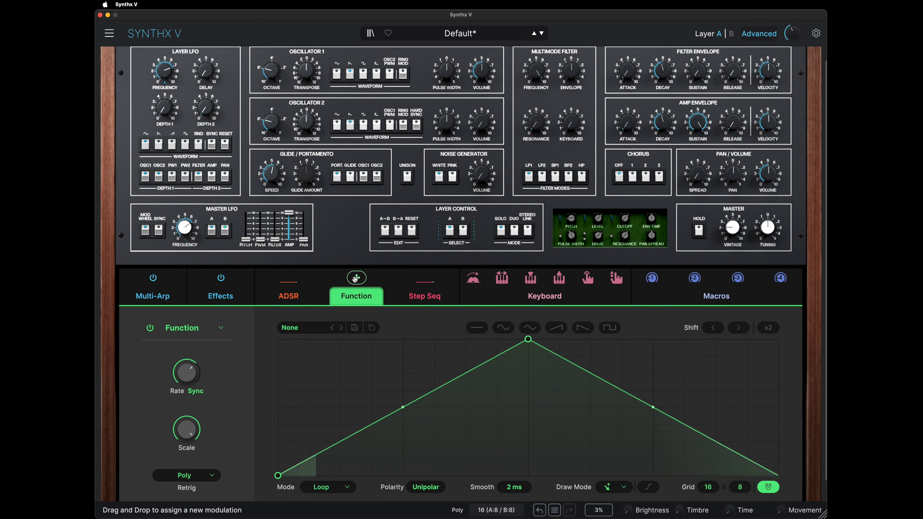
left_click_drag(355, 278, 536, 72)
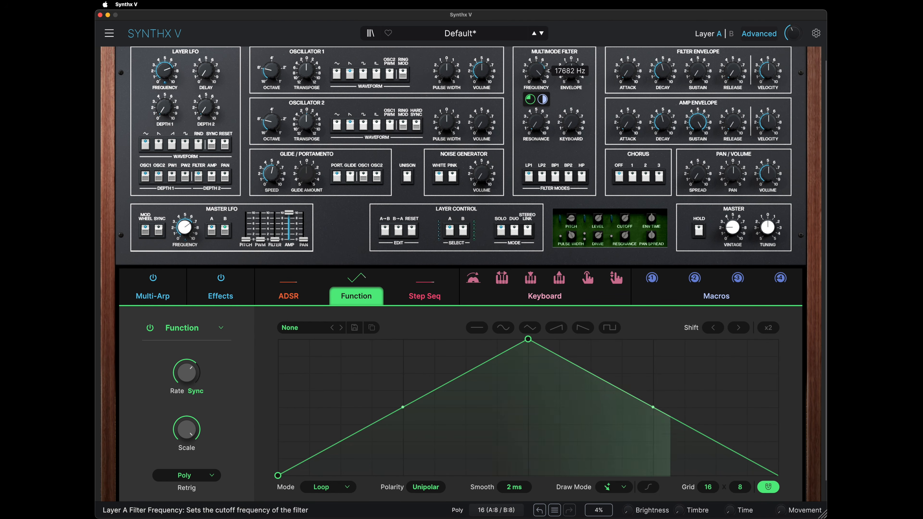
mouse_move(531, 97)
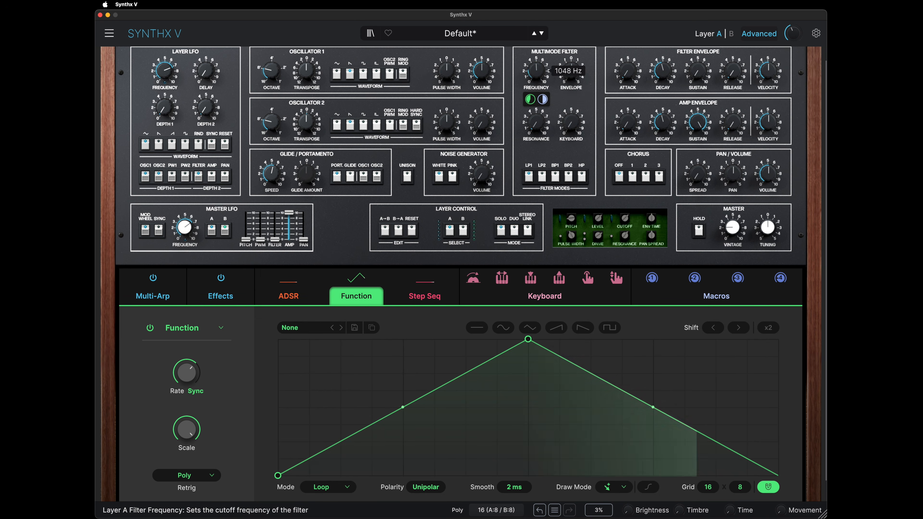
mouse_move(538, 70)
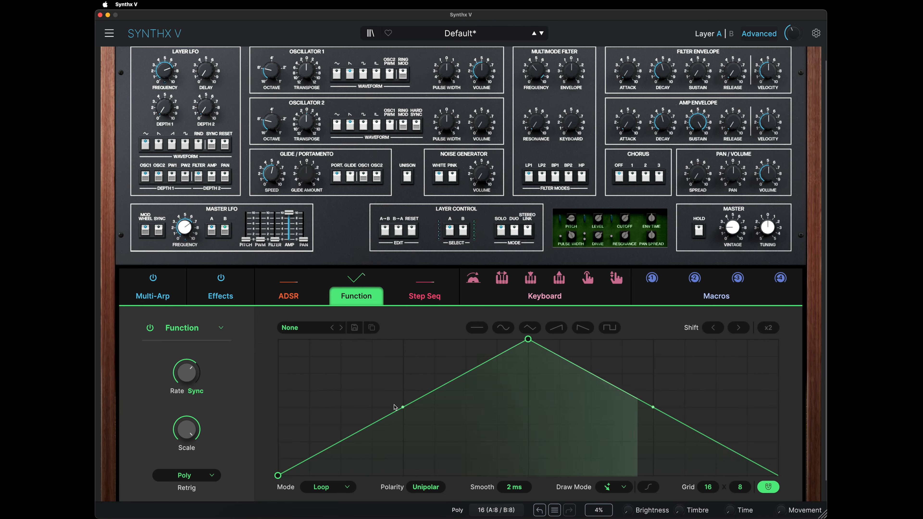
Reshape the Function curve with a concave rise, a convex fall and the peak close to the cycle's start.
left_click_drag(394, 407, 403, 474)
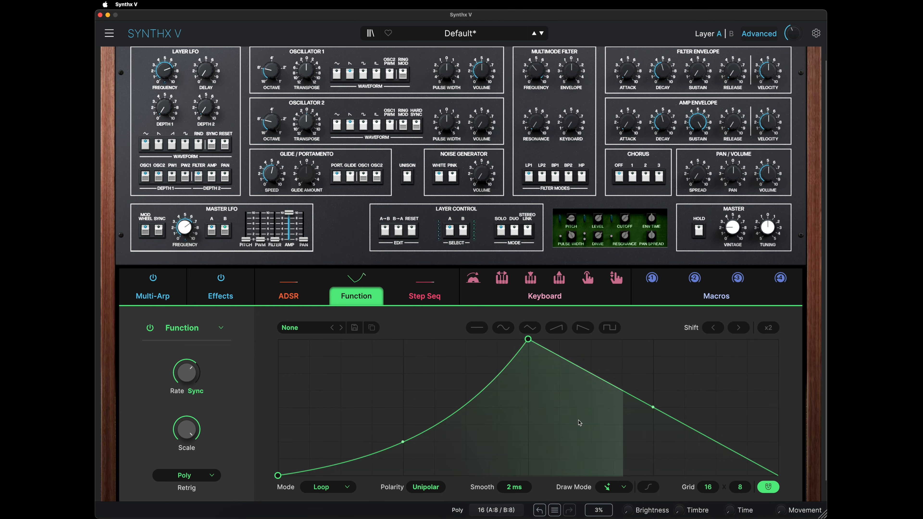
left_click_drag(653, 407, 653, 341)
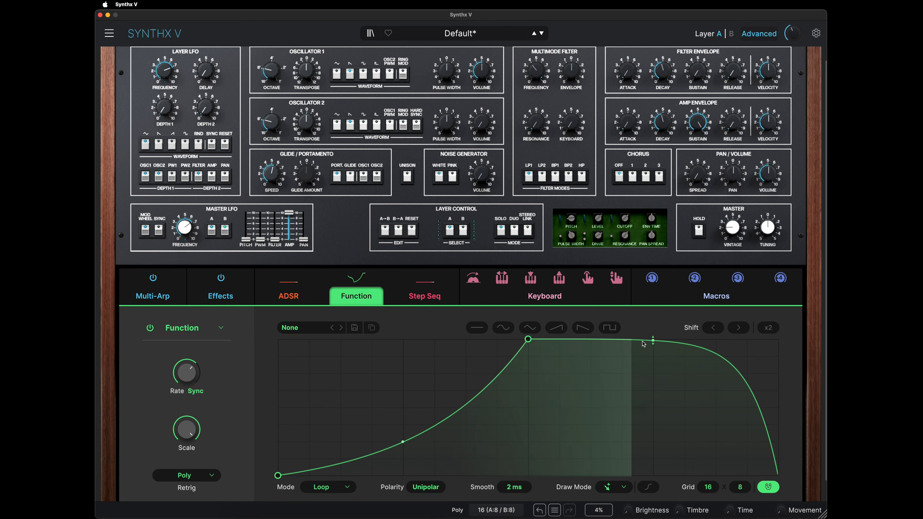
left_click_drag(523, 344, 505, 426)
left_click_drag(445, 416, 313, 345)
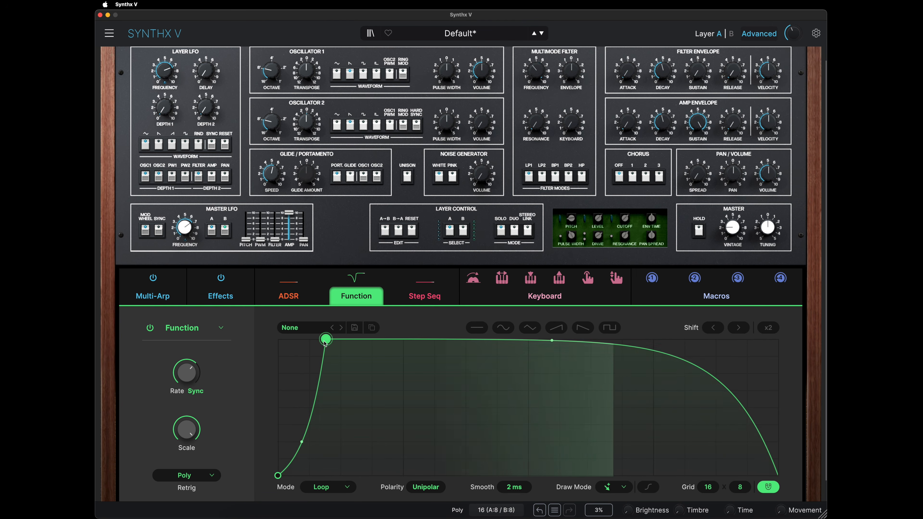
Try the sine, triangle and rising saw shapes for the Function modulator, ending on the sine.
left_click(502, 327)
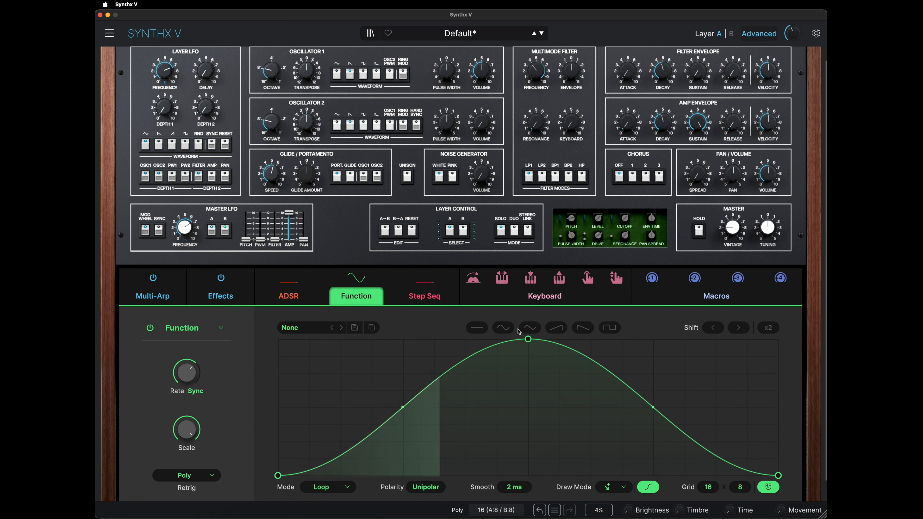
left_click(529, 327)
left_click(555, 328)
left_click(503, 327)
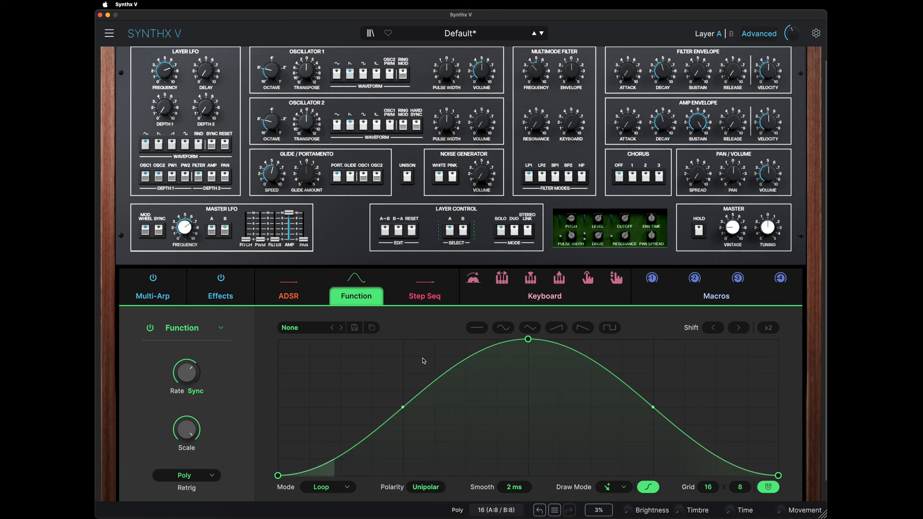
Try the Creative function presets Almost Beat, Batt, Bipolar Panner, Bouncing and Brat.
left_click(312, 328)
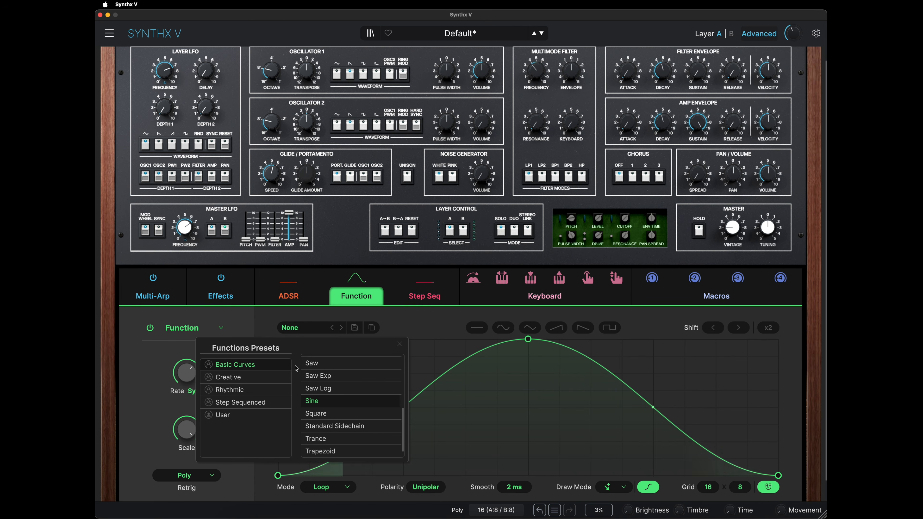
mouse_move(210, 377)
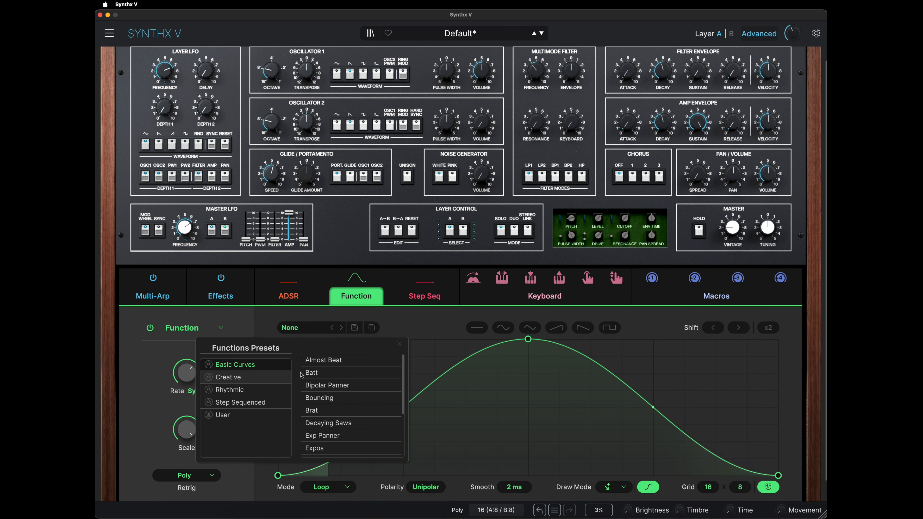
left_click(321, 360)
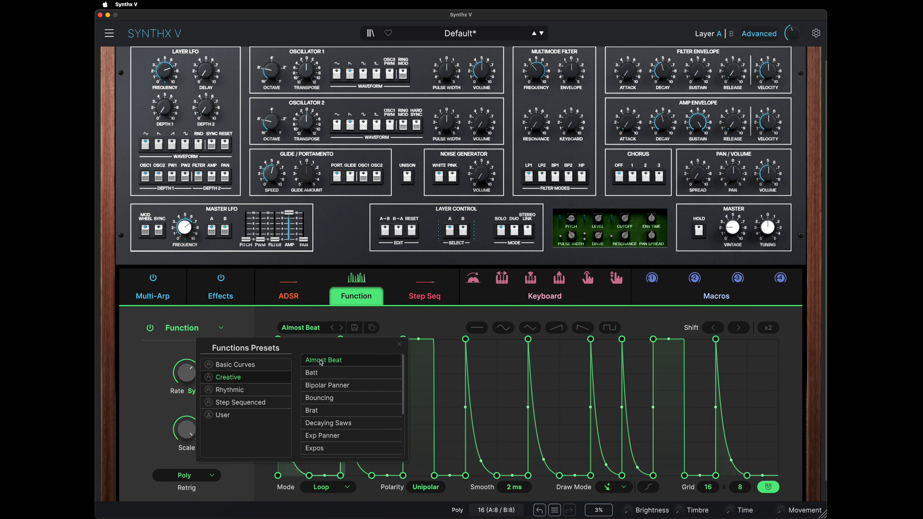
left_click(324, 373)
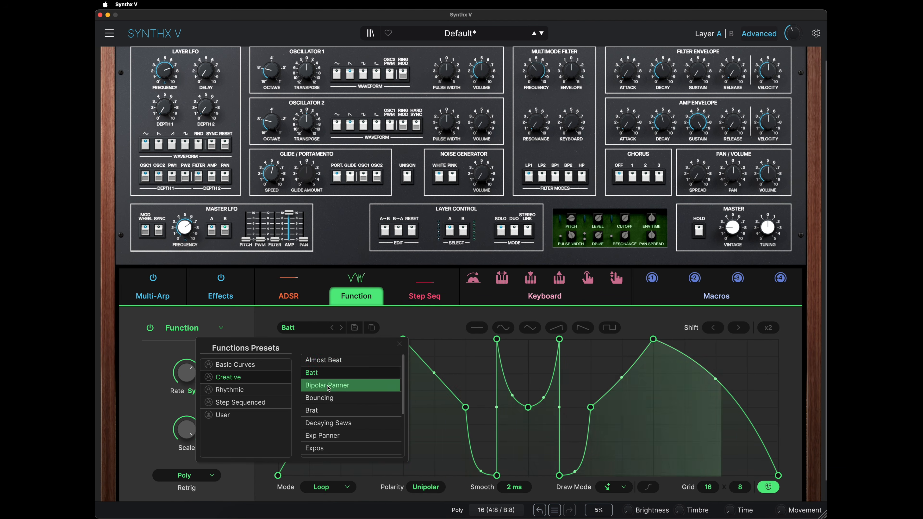
left_click(328, 386)
left_click(326, 398)
left_click(324, 410)
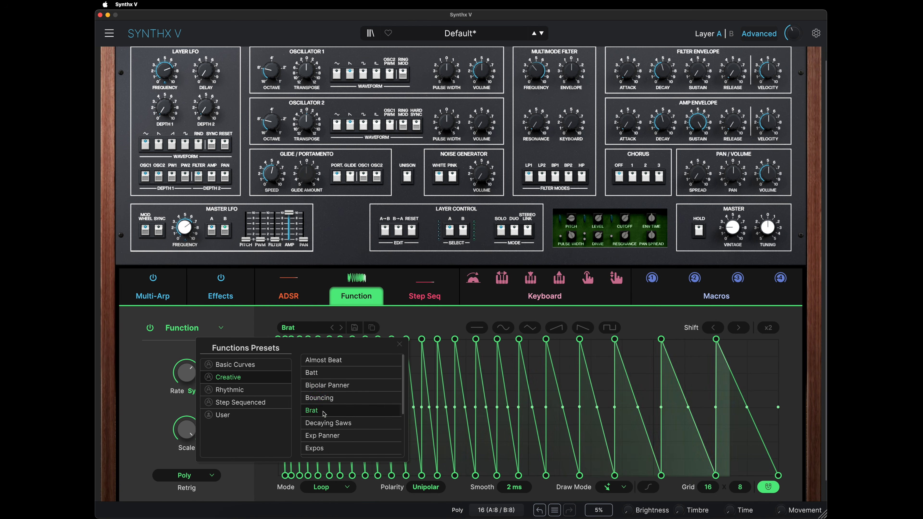
Try the Rhythmic function presets 16 Saws, Decay To Saws, Dot Bass and Dot Explog, and settle on Rhythm 2.
left_click(267, 389)
left_click(324, 361)
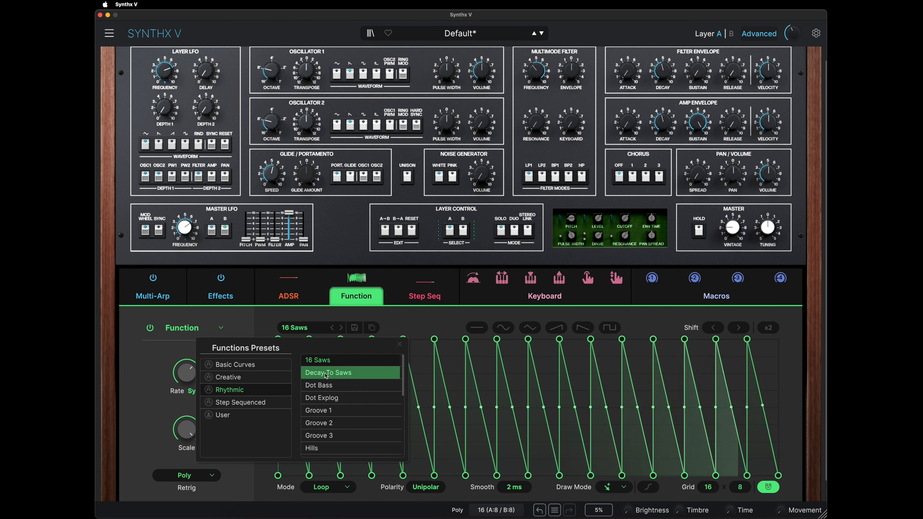
left_click(326, 375)
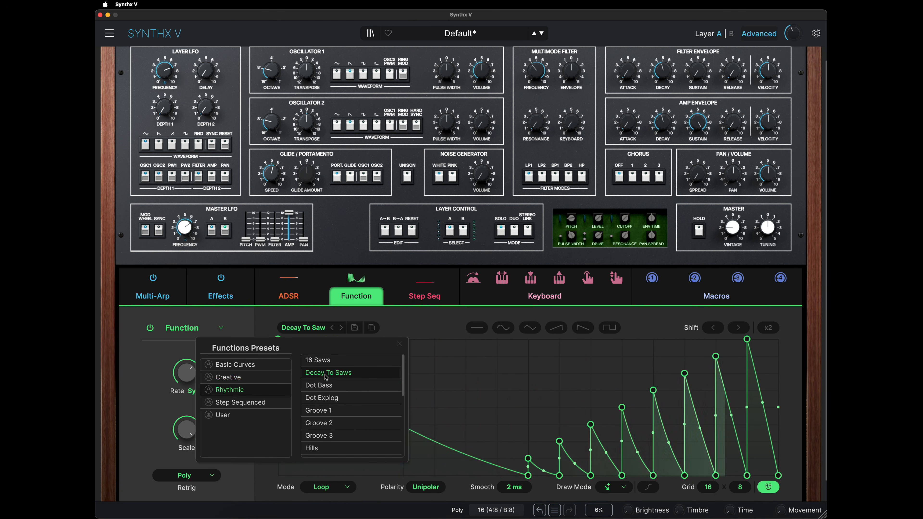
left_click(325, 388)
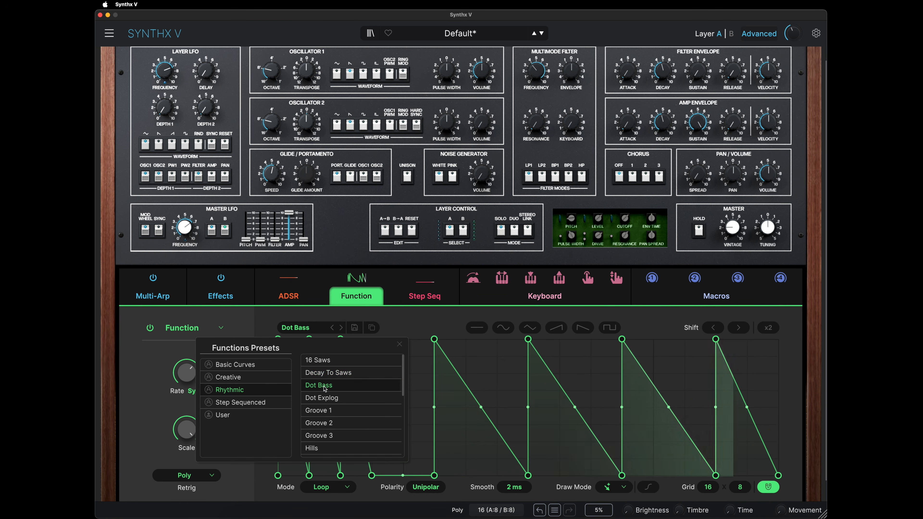
left_click(327, 399)
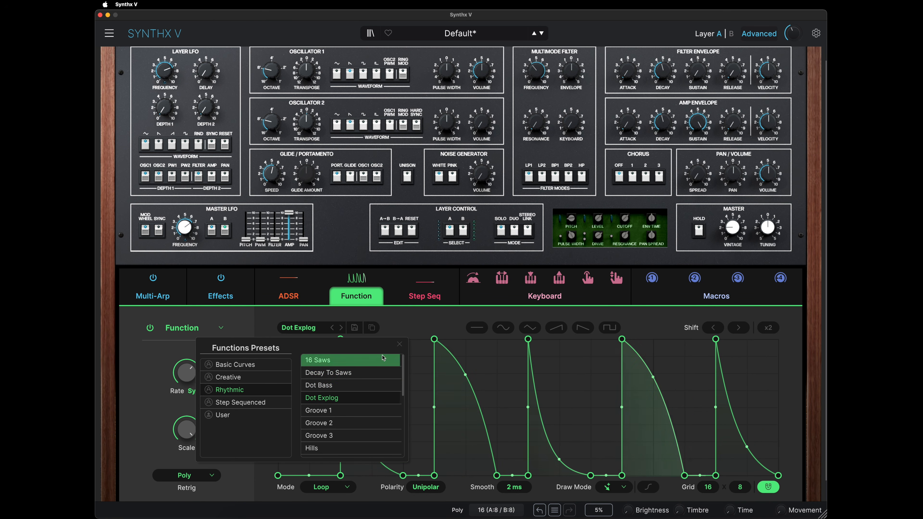
key("Escape")
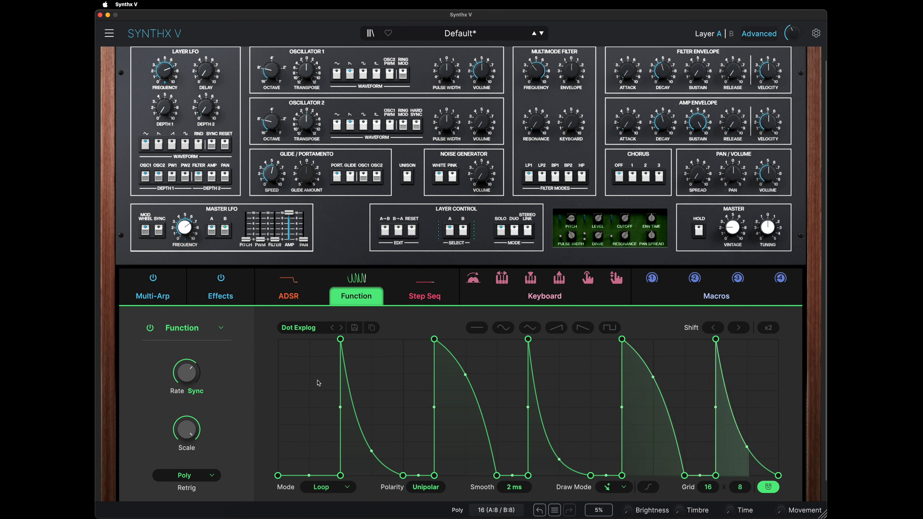
Change the Step Seq modulator to the Random type.
left_click(422, 297)
left_click(221, 328)
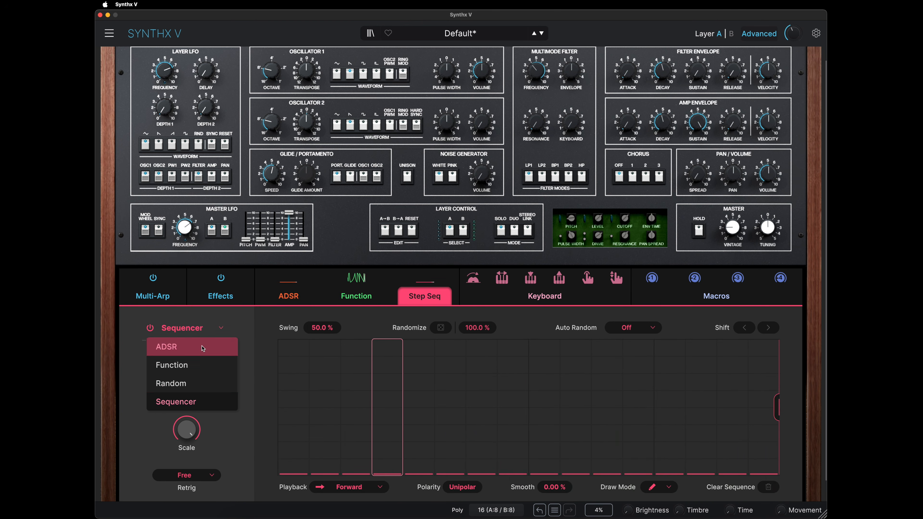
left_click(193, 383)
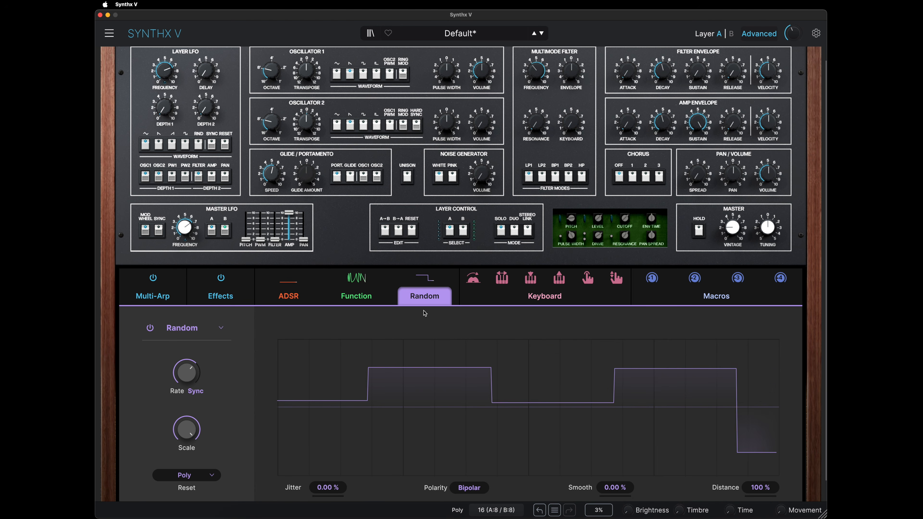
Assign the Random modulator to the Pan control in the Pan/Volume section.
left_click_drag(424, 278, 730, 173)
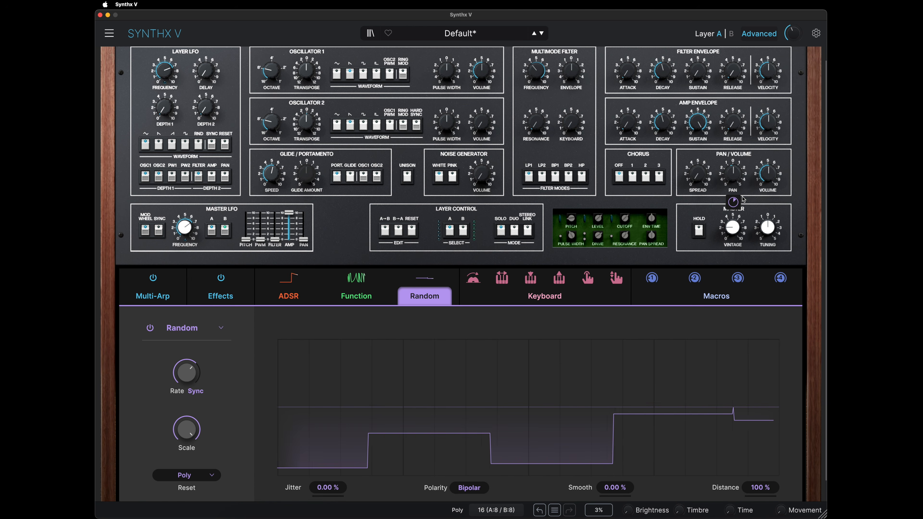
mouse_move(733, 205)
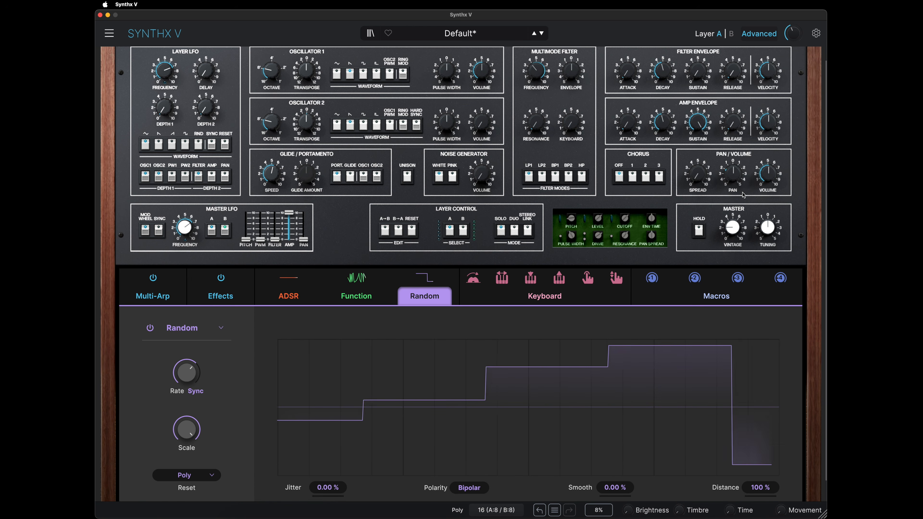
mouse_move(734, 206)
left_mouse_down()
mouse_move(734, 182)
mouse_move(733, 207)
left_mouse_up()
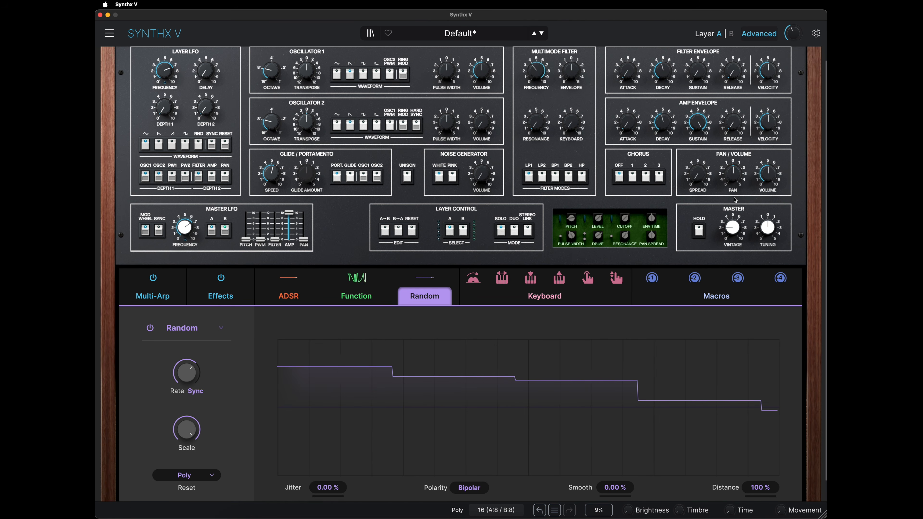
scroll(734, 203, "up", 4)
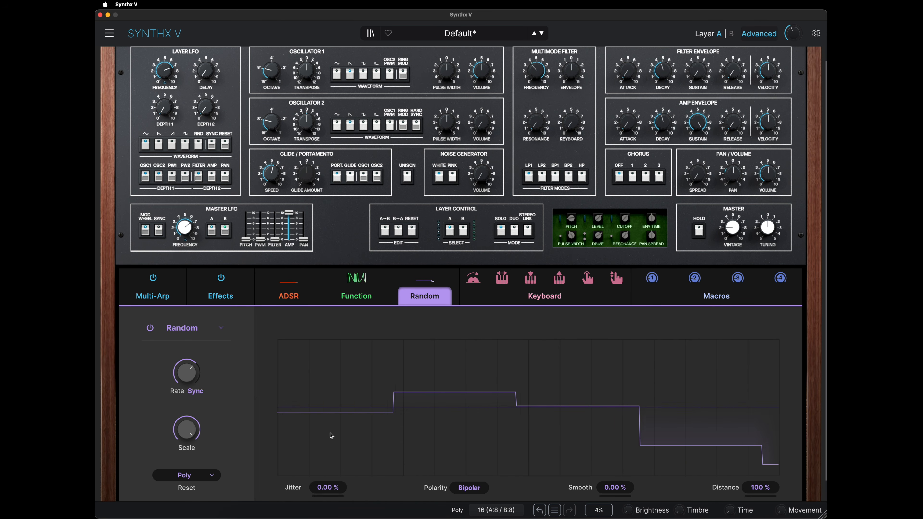
Examine the settings in the Random, Function and ADSR modulator editors and the filter frequency's modulation assignments.
scroll(487, 452, "down", 2)
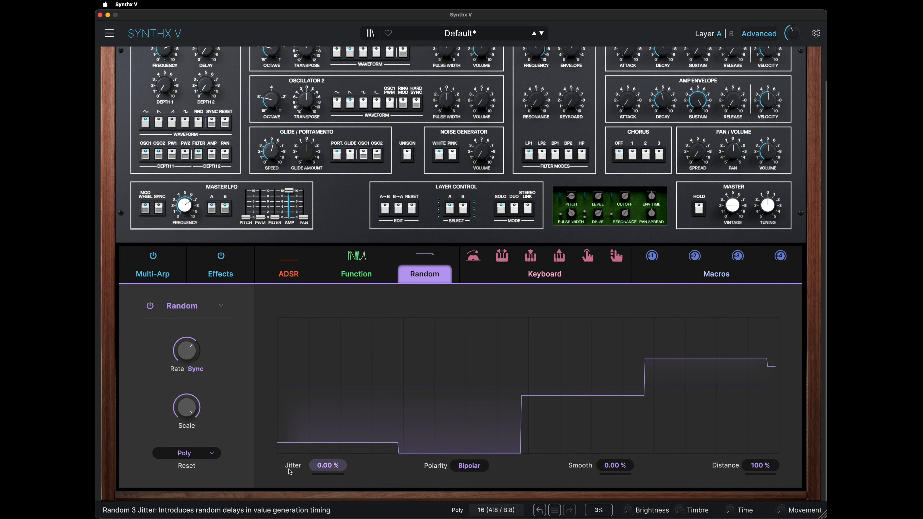
left_click(345, 273)
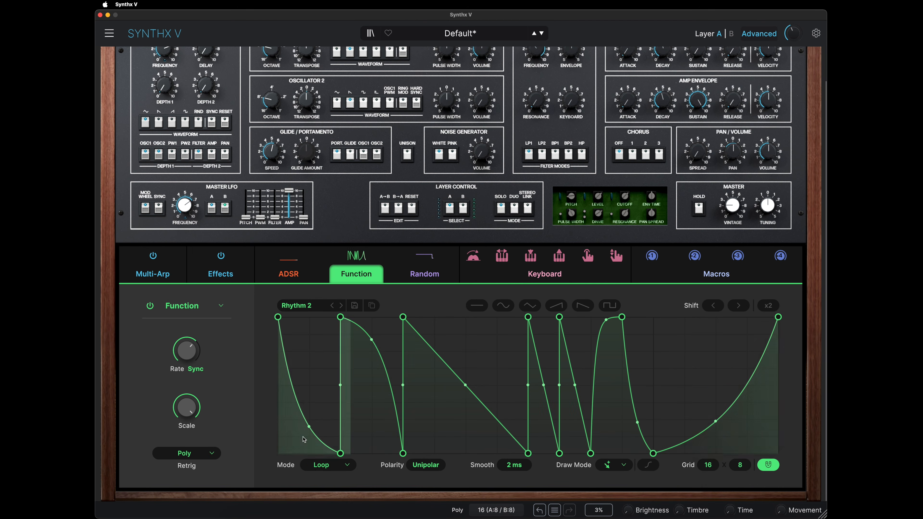
left_click(289, 274)
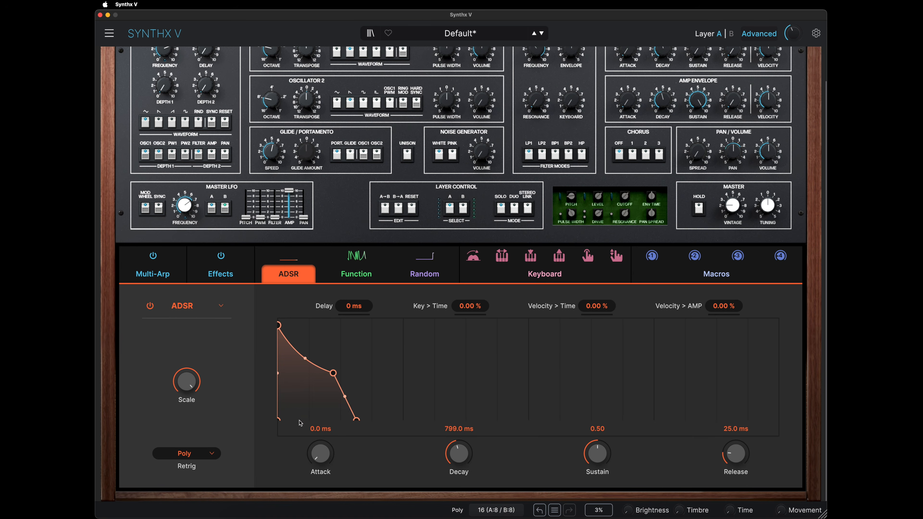
left_click(341, 280)
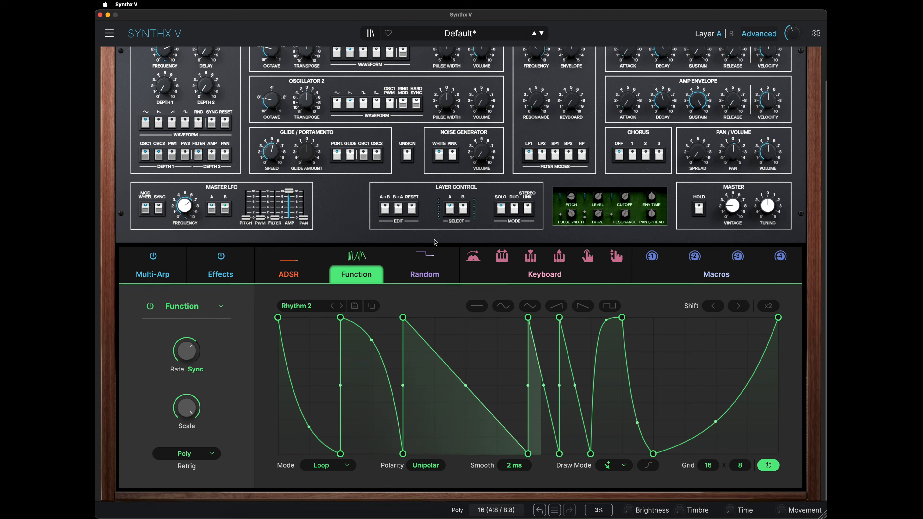
scroll(435, 242, "up", 3)
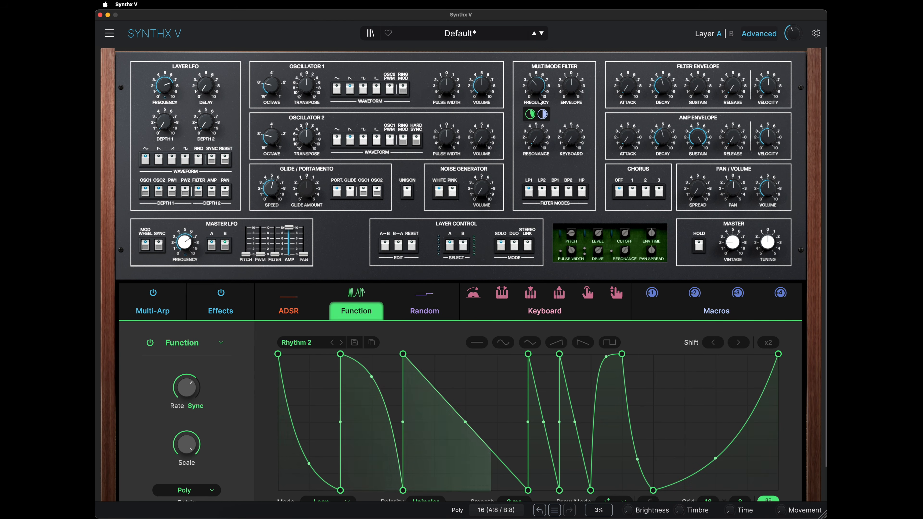
Check the modulation amounts on the filter frequency and Pan controls and the Function modulator's list of destinations.
left_click_drag(531, 113, 530, 117)
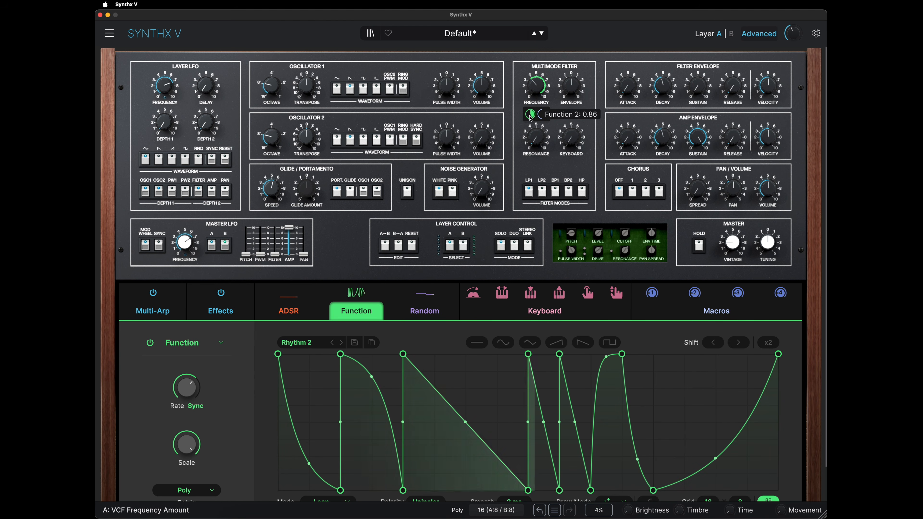
mouse_move(732, 215)
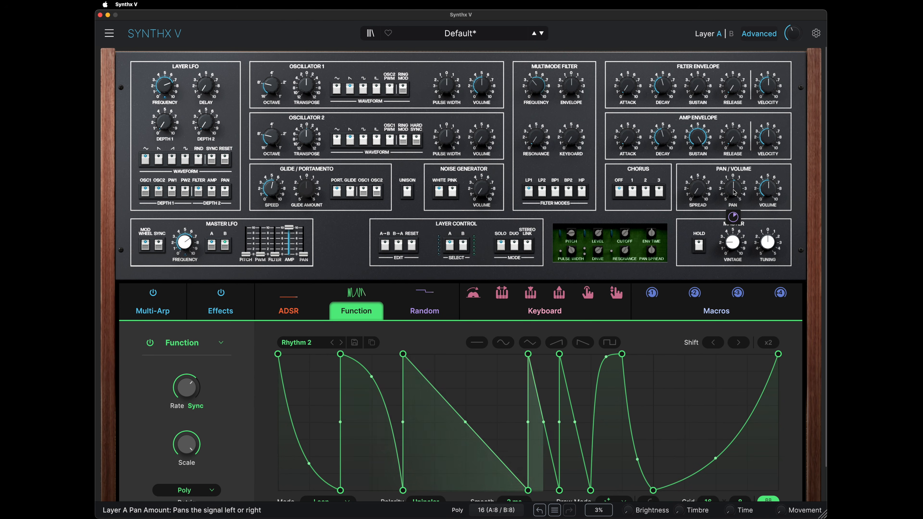
left_click_drag(733, 214, 733, 216)
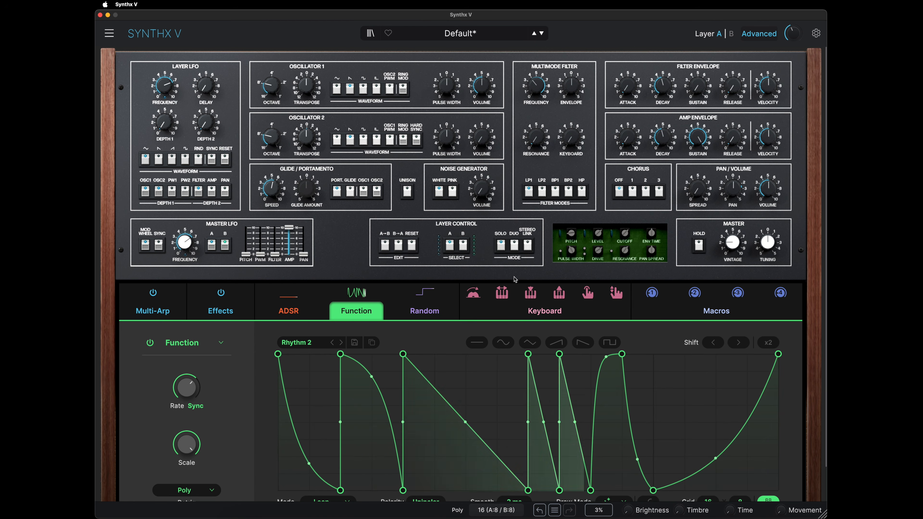
mouse_move(356, 292)
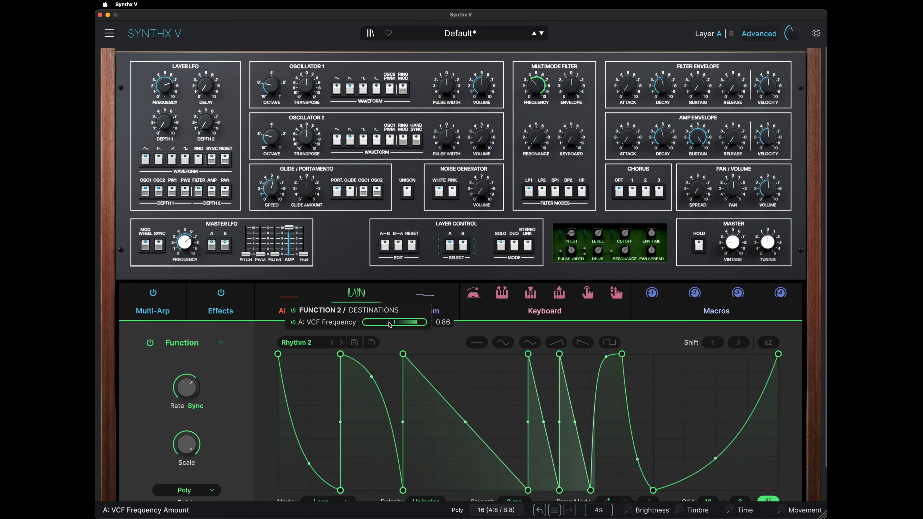
left_click_drag(372, 322, 404, 322)
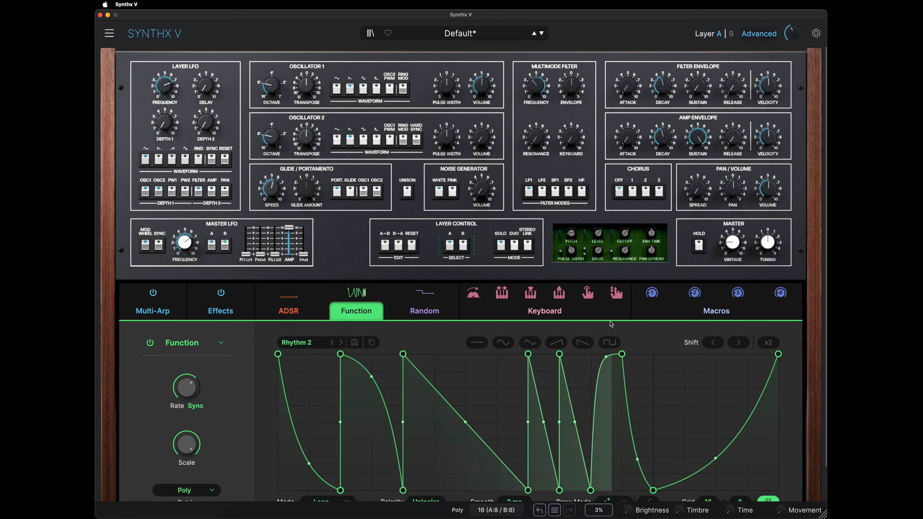
mouse_move(733, 217)
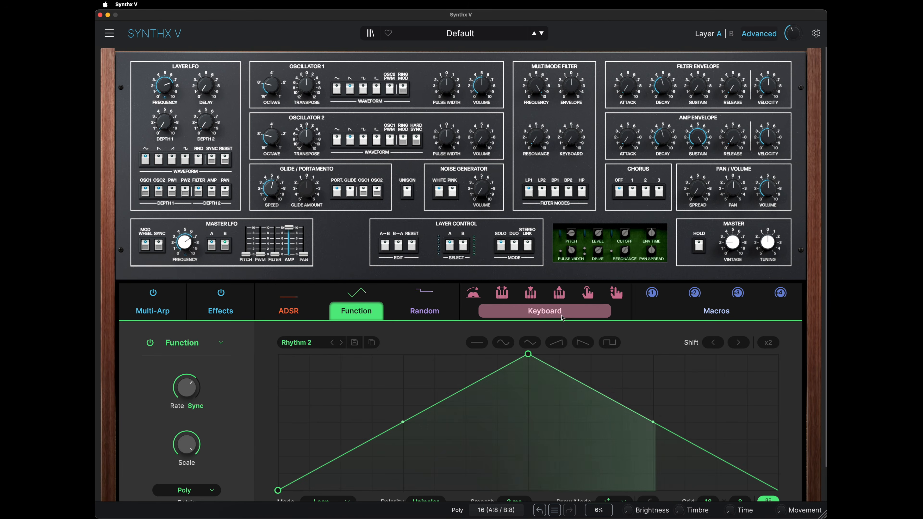
Assign the Mod Wheel to layer A's filter frequency, try bending its response curve upward, and restore the curve to a straight line.
left_click(564, 315)
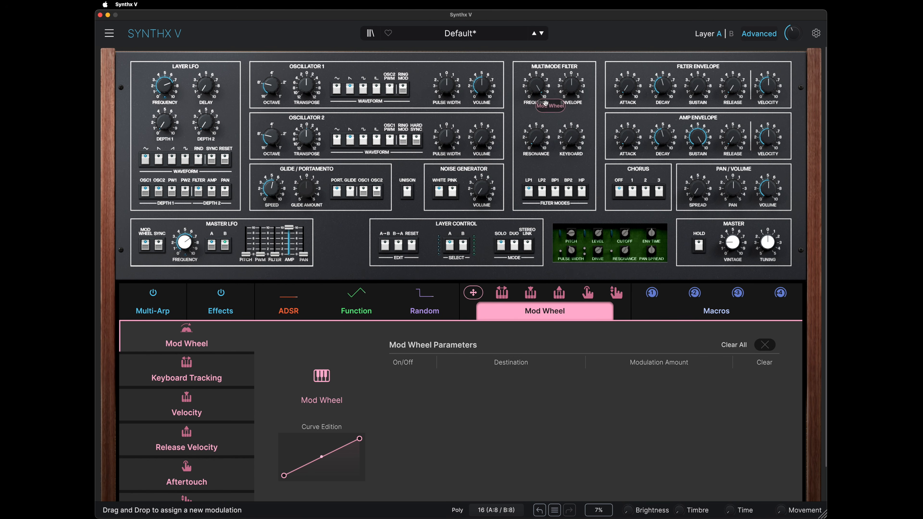
left_click_drag(541, 98, 542, 101)
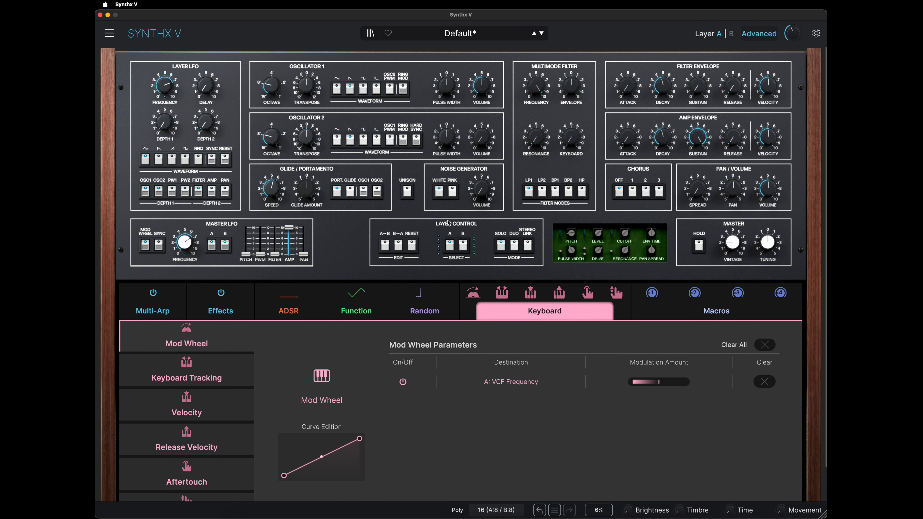
left_click_drag(322, 456, 322, 439)
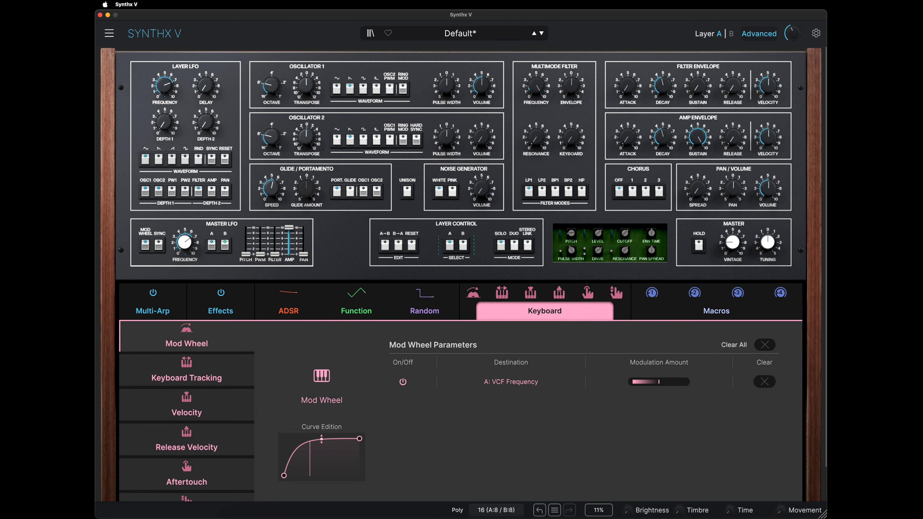
left_click_drag(322, 439, 321, 459)
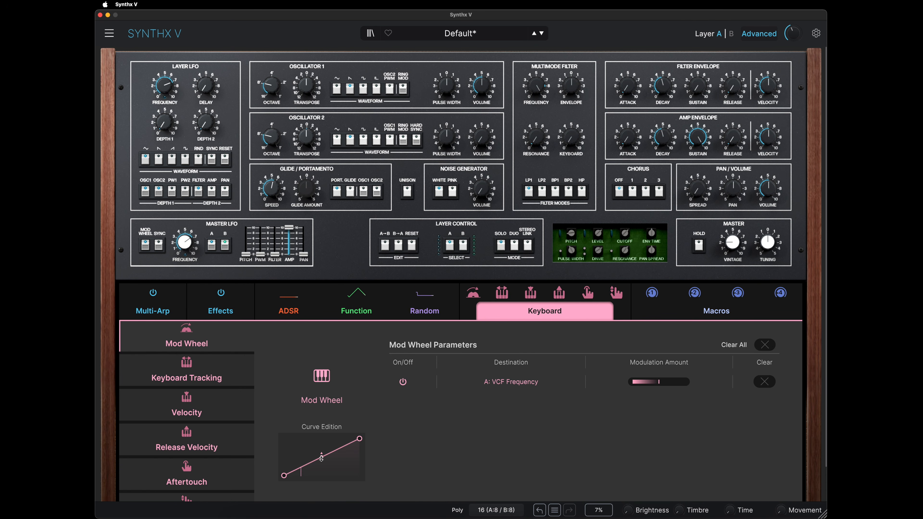
Switch the Mod Wheel's filter frequency assignment off and on again, and clear it from the Mod Wheel parameters.
left_click(402, 382)
left_click(403, 381)
left_click(765, 381)
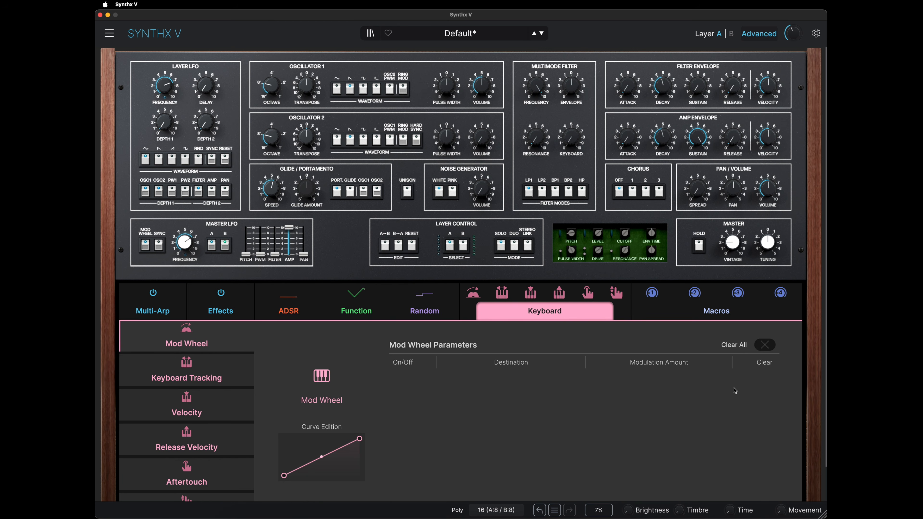
Look through the Keyboard Tracking, Velocity, Aftertouch and MPE modulation sources with their curves and parameter lists.
left_click(225, 376)
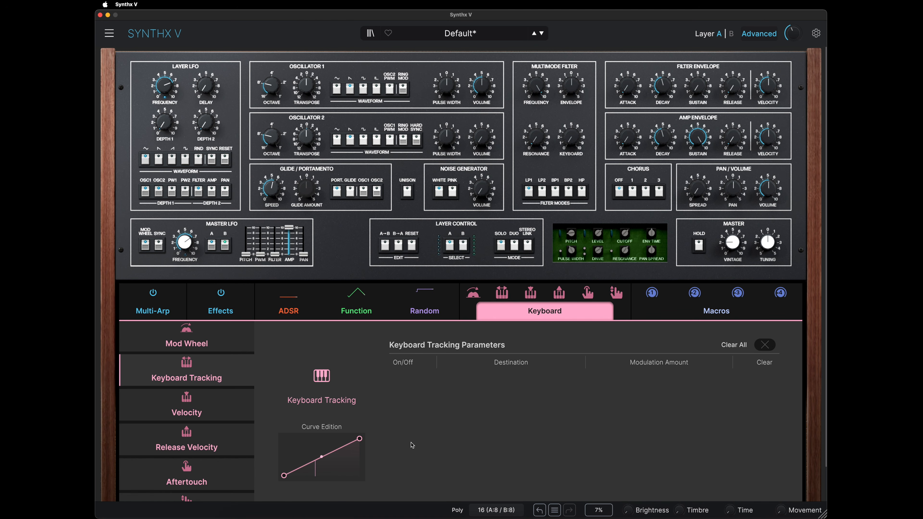
left_click(208, 409)
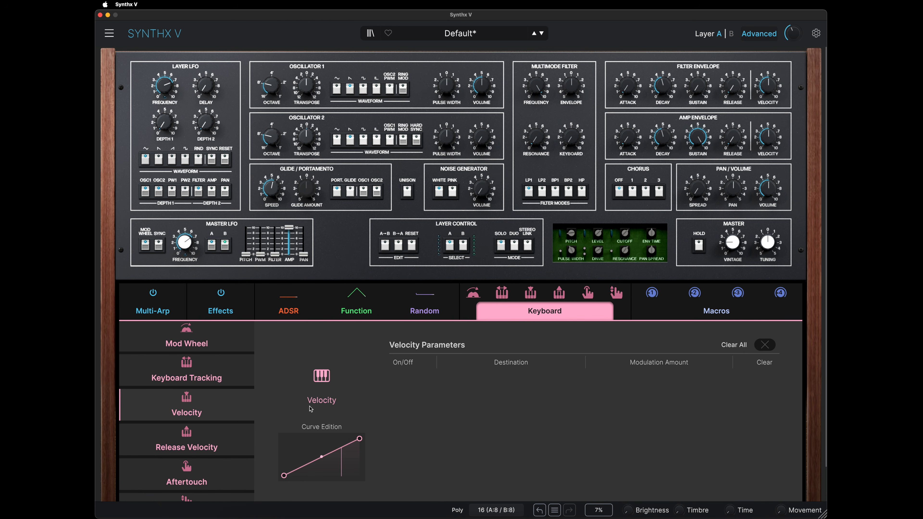
left_click(213, 468)
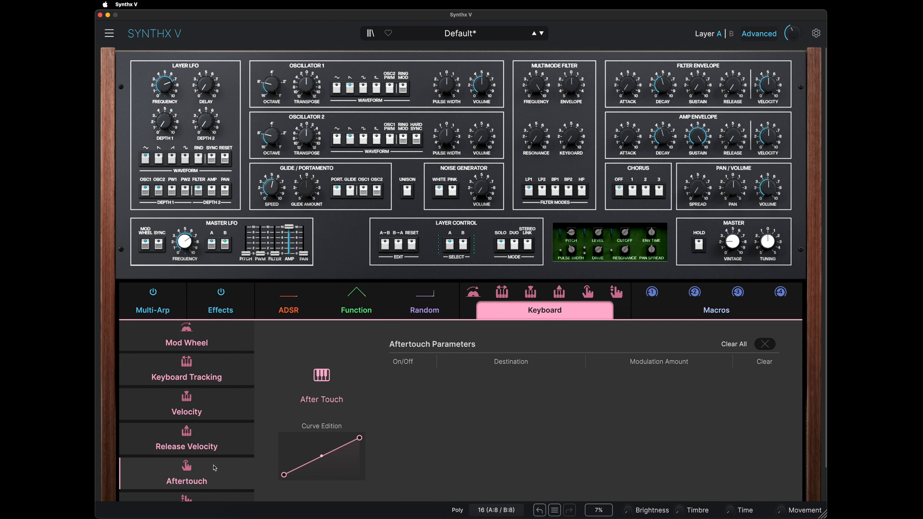
scroll(213, 468, "down", 3)
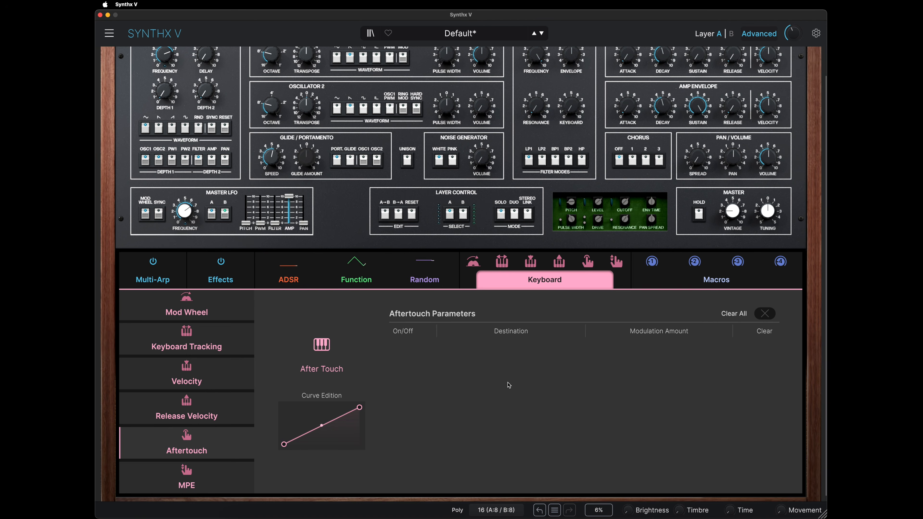
left_click(229, 475)
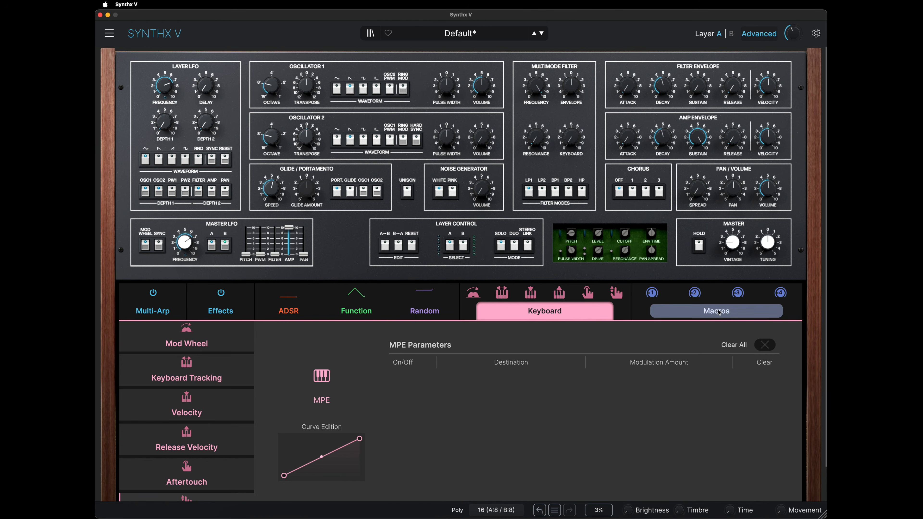
Reload the Default preset and review the parameters assigned to the Brightness, Timbre, Time and Movement macros.
left_click(717, 311)
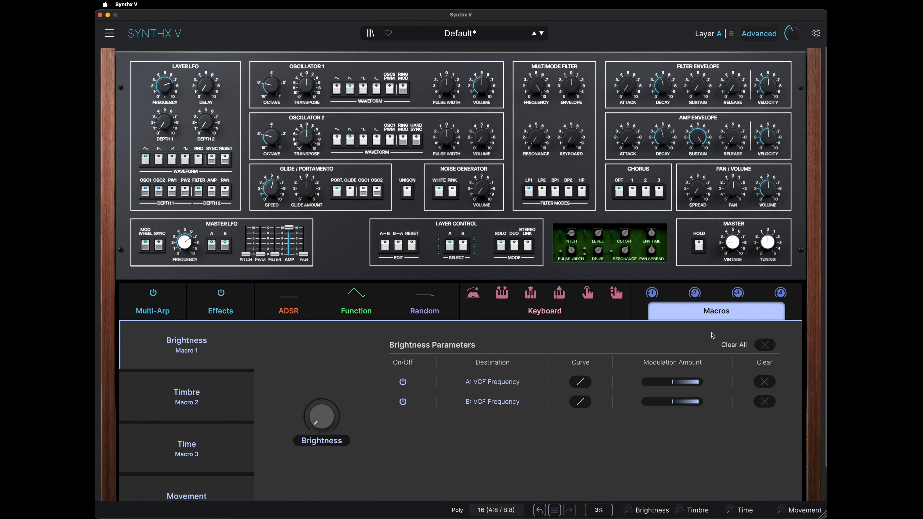
scroll(684, 409, "down", 3)
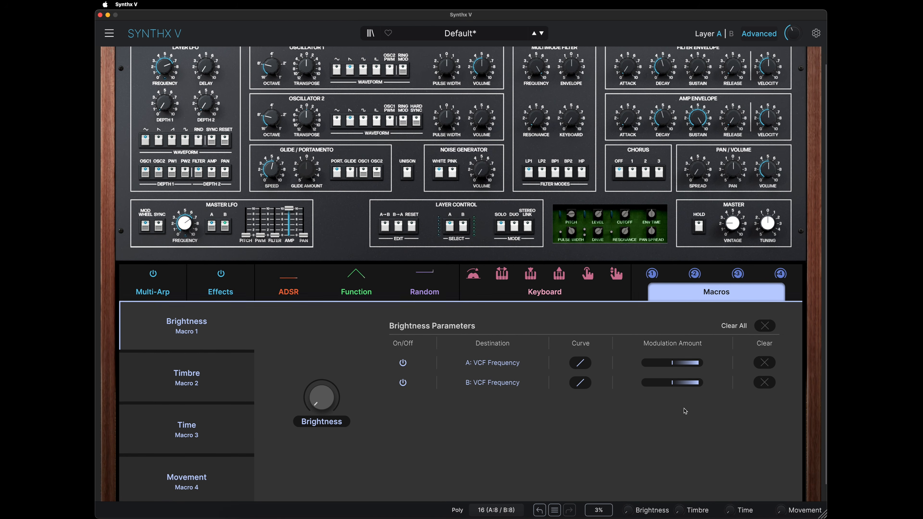
scroll(685, 410, "up", 1)
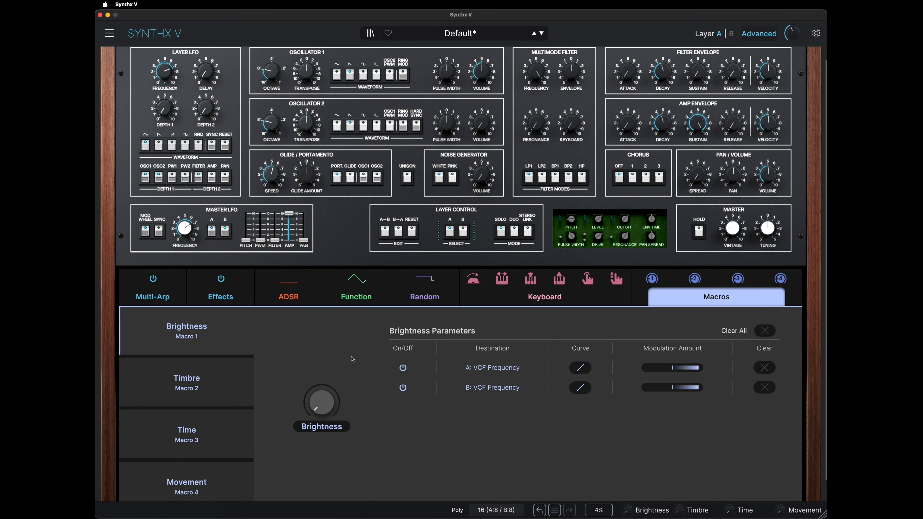
left_click(534, 34)
left_click(226, 391)
left_click(221, 441)
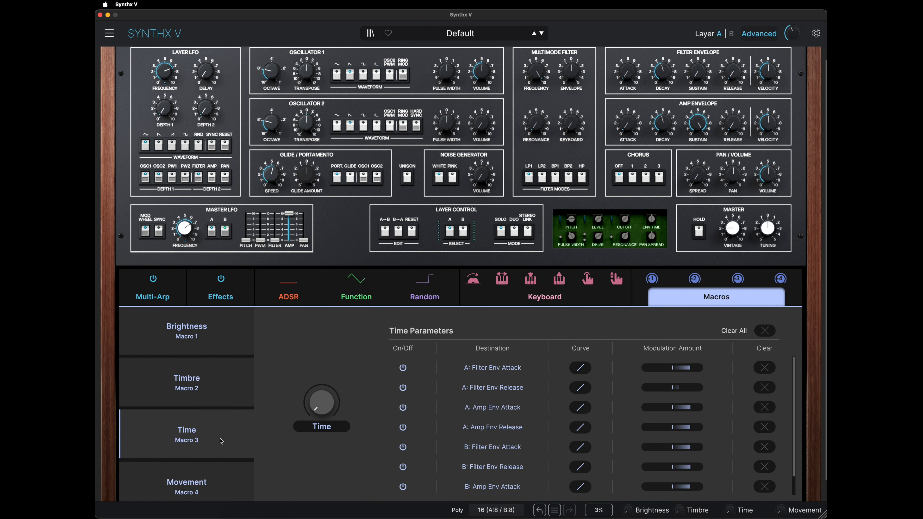
left_click(221, 483)
left_click(226, 338)
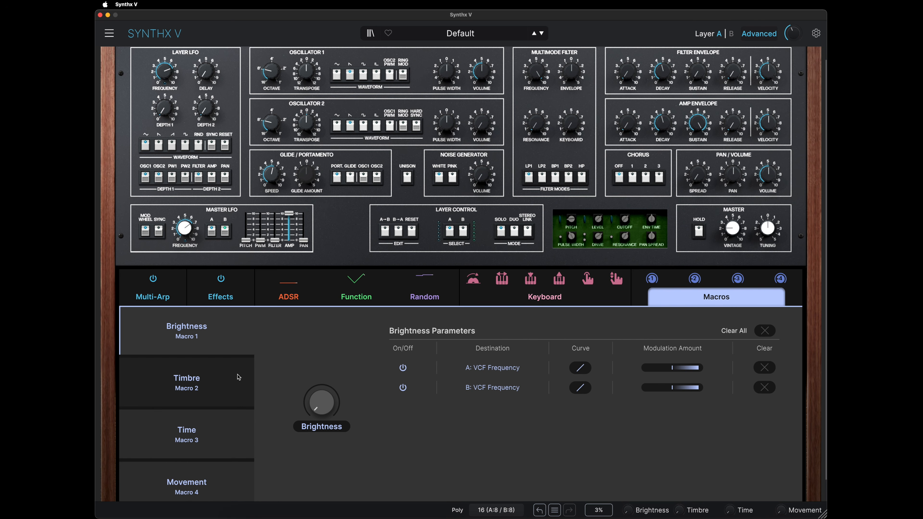
left_click(238, 378)
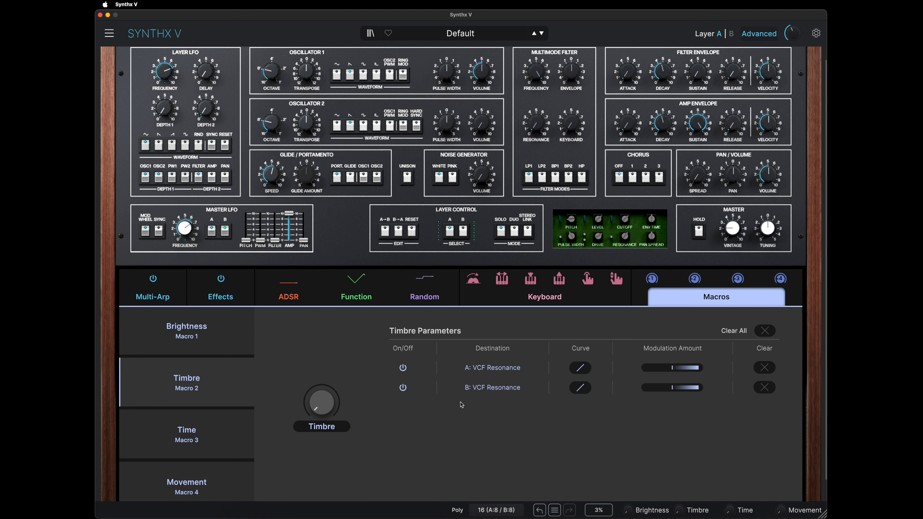
left_click(233, 337)
Open the Brightness macro's name for editing, keep it, try the Brightness knob, and check its modulation amounts for both layers.
left_click(343, 426)
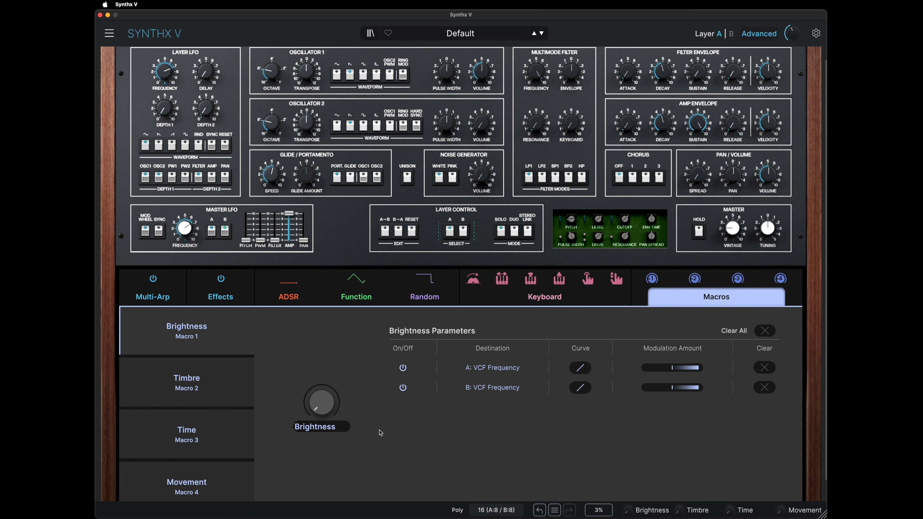
key("Return")
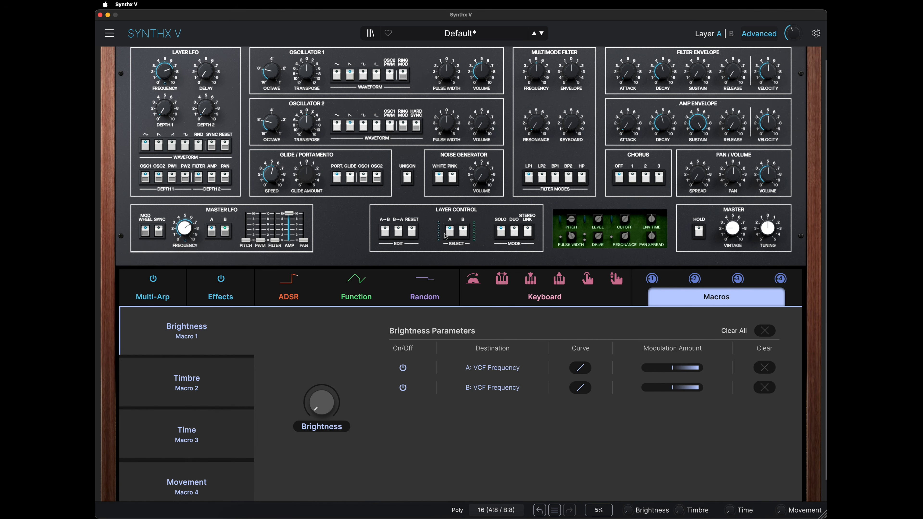
mouse_move(313, 399)
left_mouse_down()
mouse_move(312, 364)
mouse_move(312, 400)
mouse_move(322, 378)
mouse_move(321, 404)
left_mouse_up()
mouse_move(680, 368)
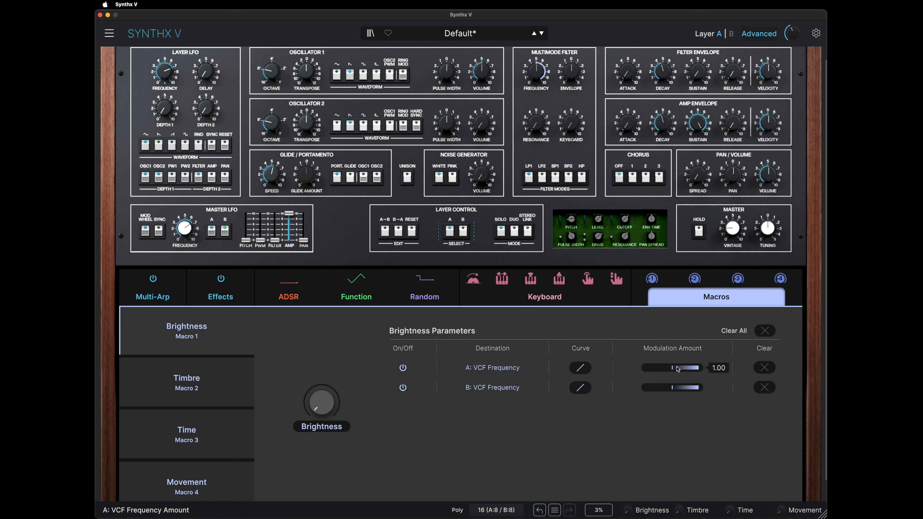
mouse_move(684, 393)
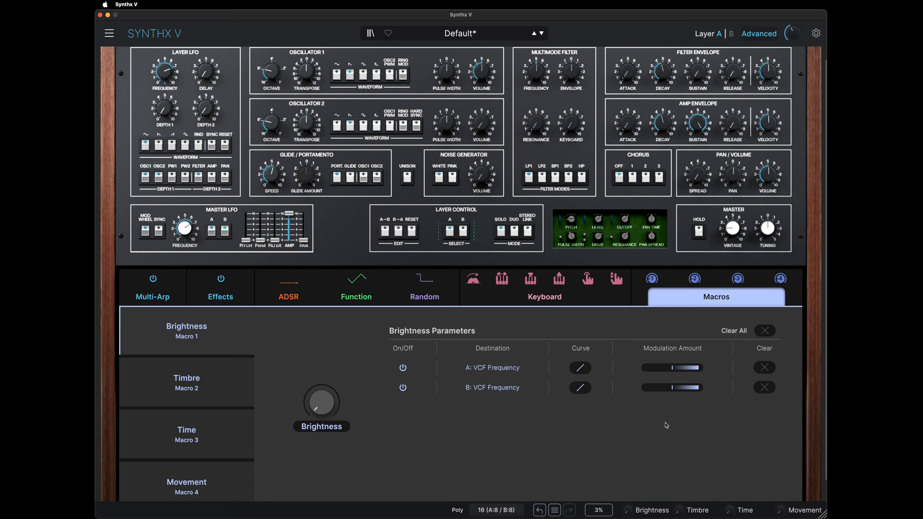
Clear the Brightness macro's layer A filter frequency assignment, clear all its remaining parameters, and view layer B.
left_click(766, 367)
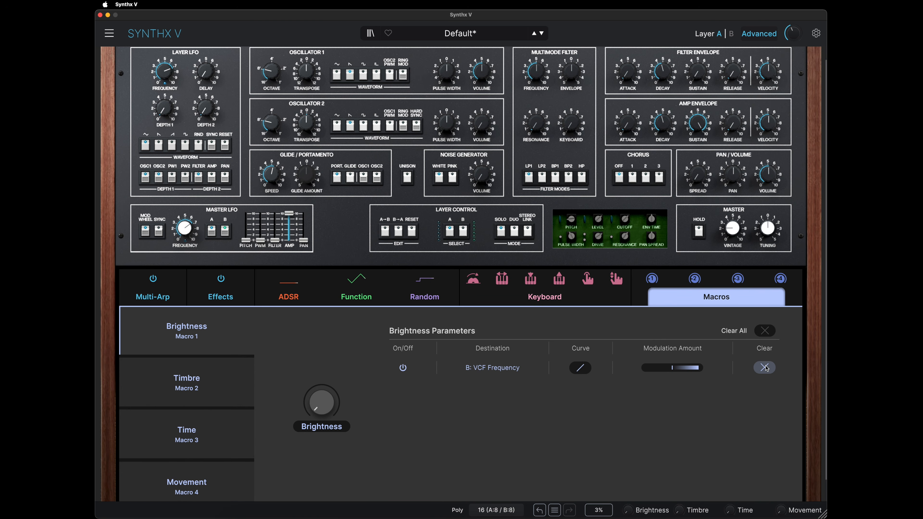
left_click(766, 331)
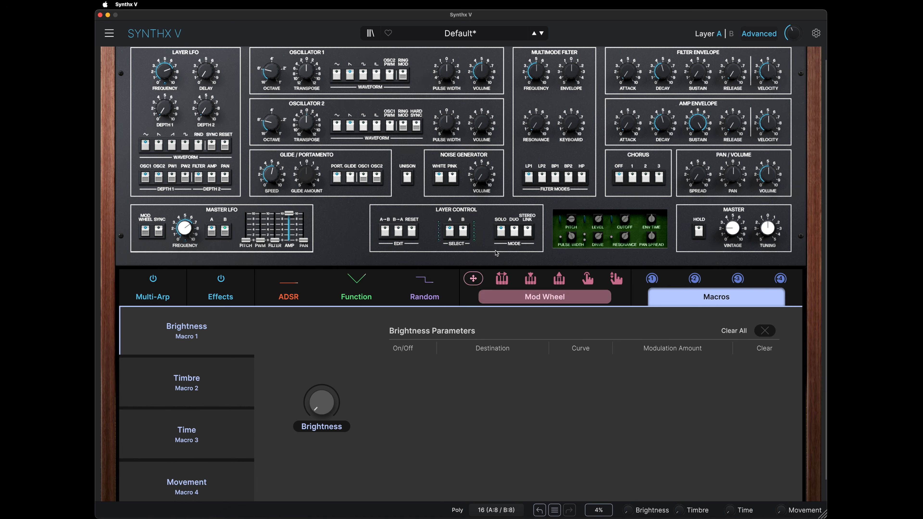
mouse_move(536, 72)
left_click(463, 231)
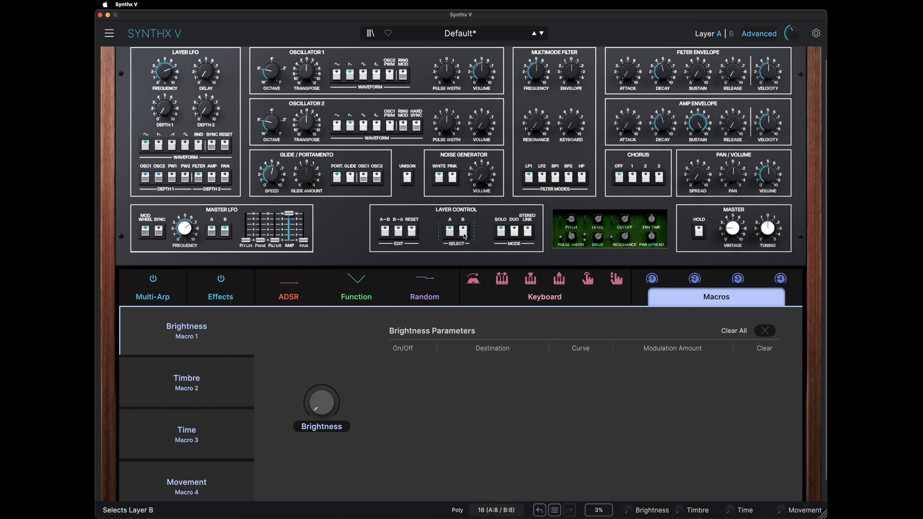
Assign the Brightness macro to layer A's filter frequency with a modulation amount of 1.00.
left_click(451, 231)
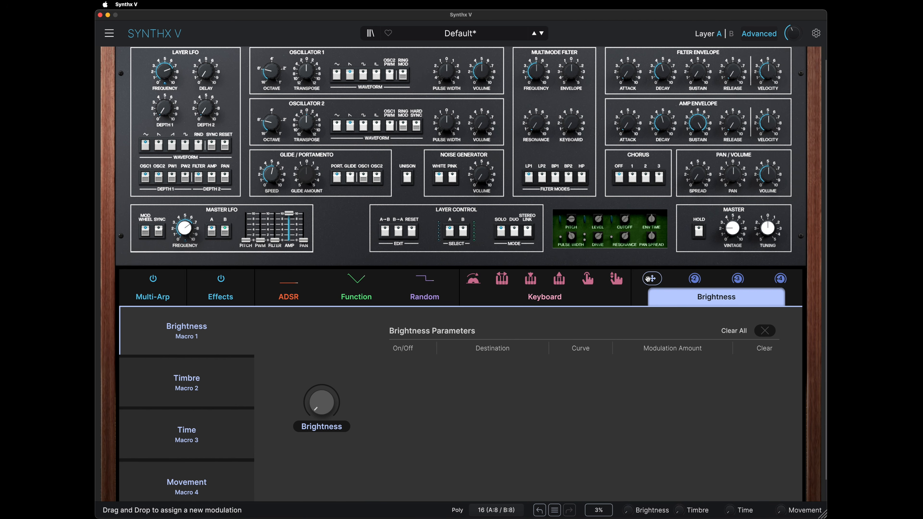
left_click_drag(648, 278, 532, 79)
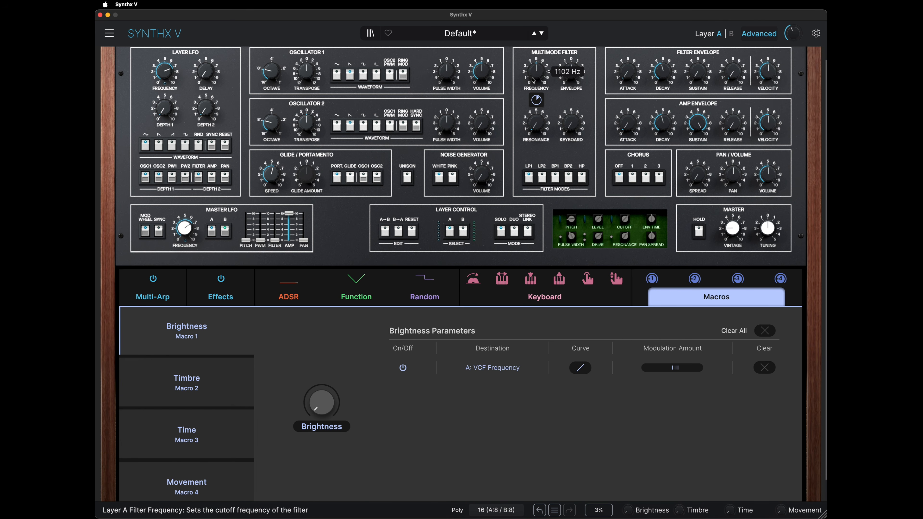
left_click_drag(536, 99, 536, 85)
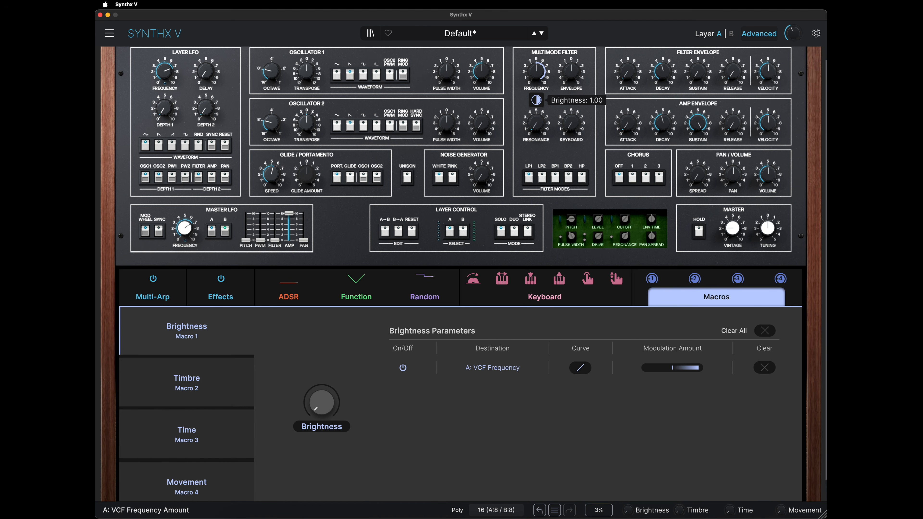
Assign the Brightness macro to layer B's filter frequency and return to layer A.
left_click(463, 233)
left_click_drag(651, 279, 537, 102)
left_click(449, 231)
Test the Brightness macro knob while switching between layers A and B, and return it to 0.00.
mouse_move(330, 400)
mouse_move(320, 401)
left_mouse_down()
mouse_move(321, 378)
mouse_move(321, 420)
left_mouse_up()
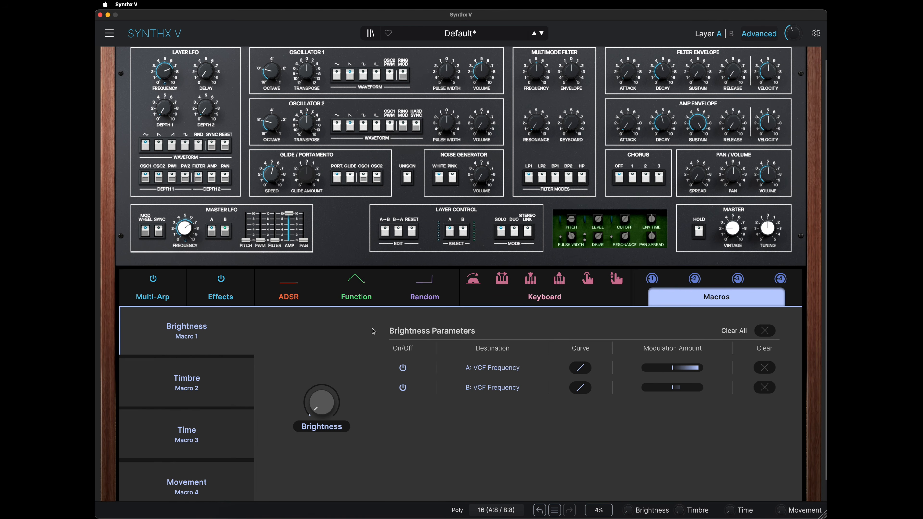
left_click(462, 230)
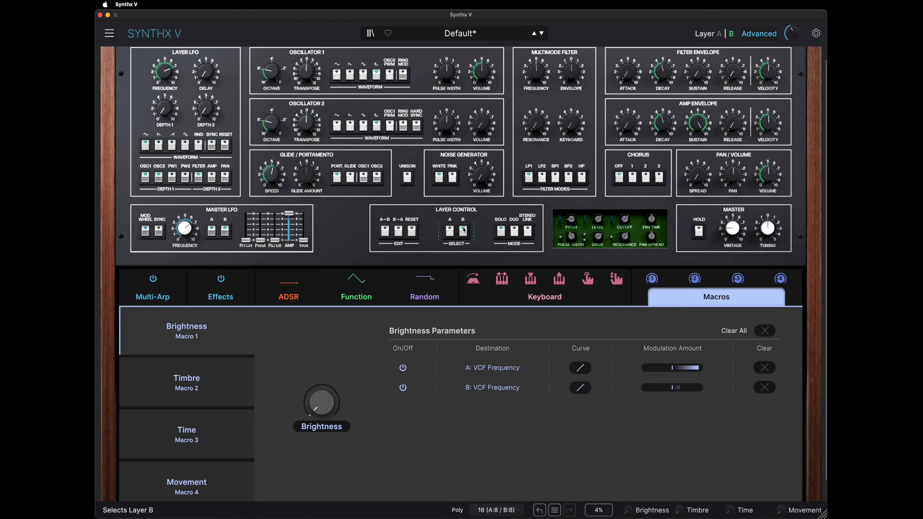
mouse_move(321, 400)
left_mouse_down()
mouse_move(321, 364)
mouse_move(321, 400)
left_mouse_up()
left_click(463, 234)
left_click(449, 231)
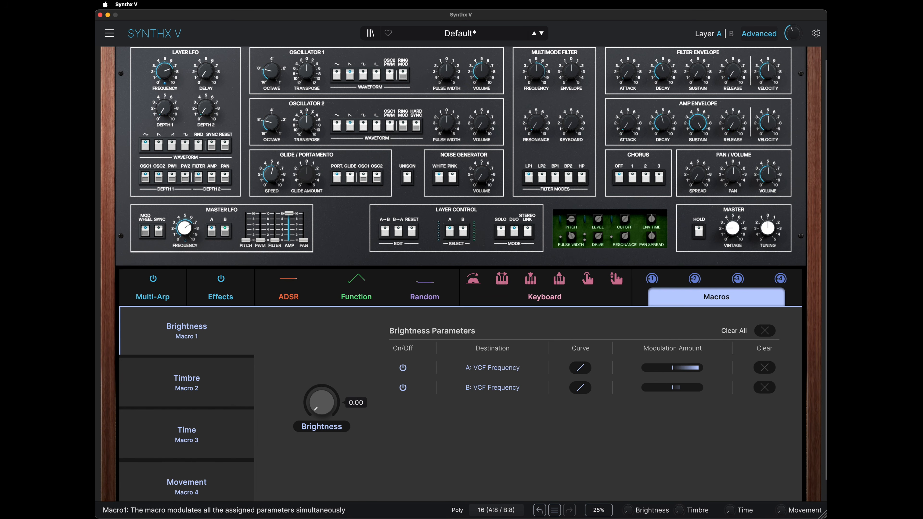